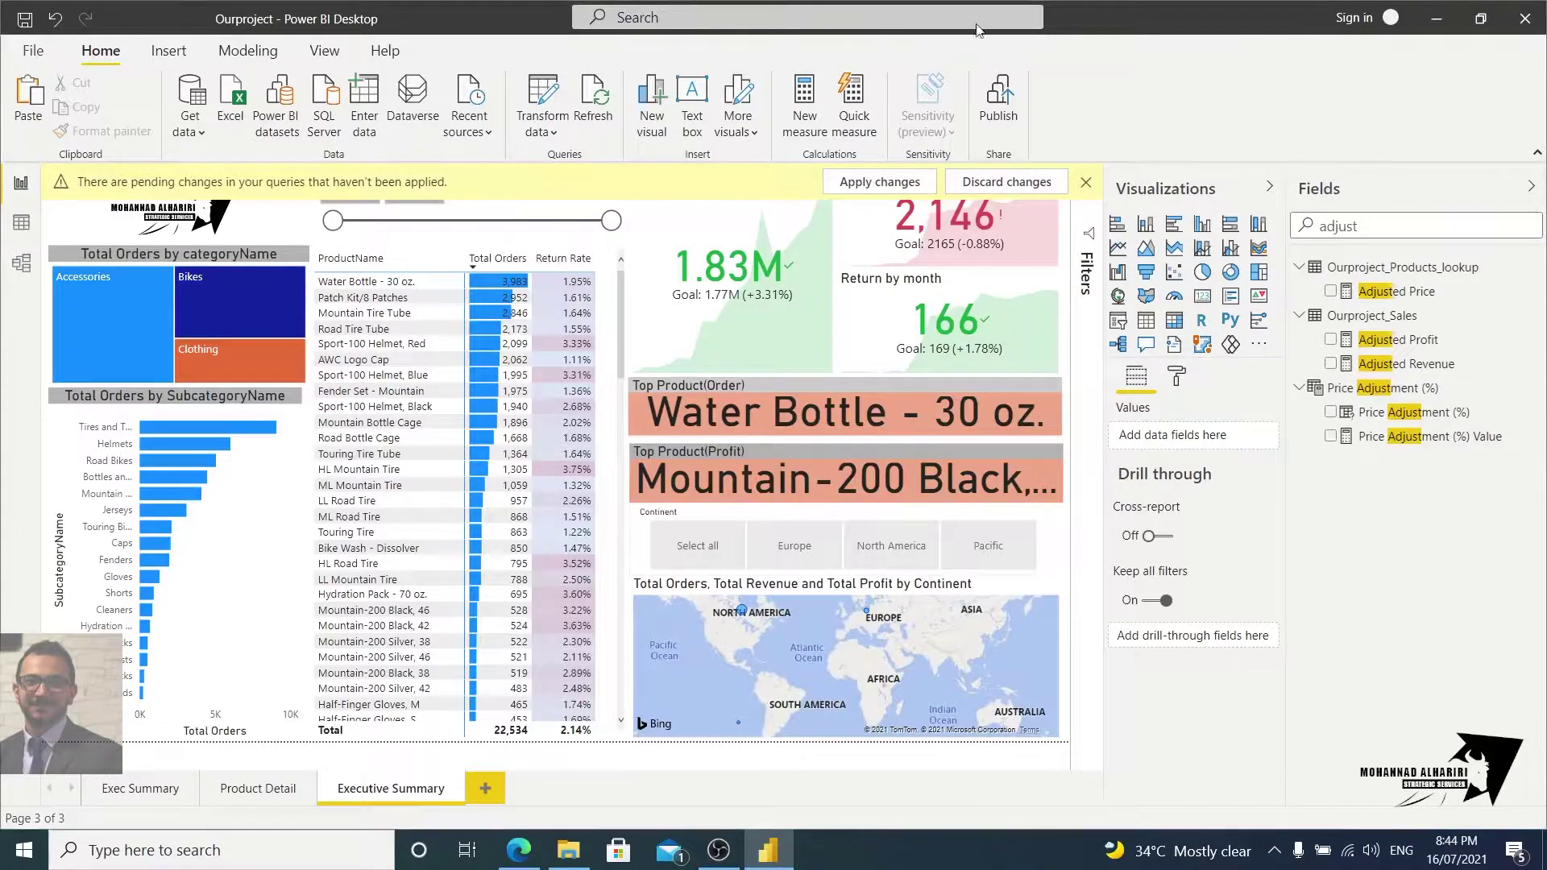
Dismiss the pending query changes notice and look over the existing Product Detail page before returning to Executive Summary
{"action": "left_click", "coordinate": [1085, 182]}
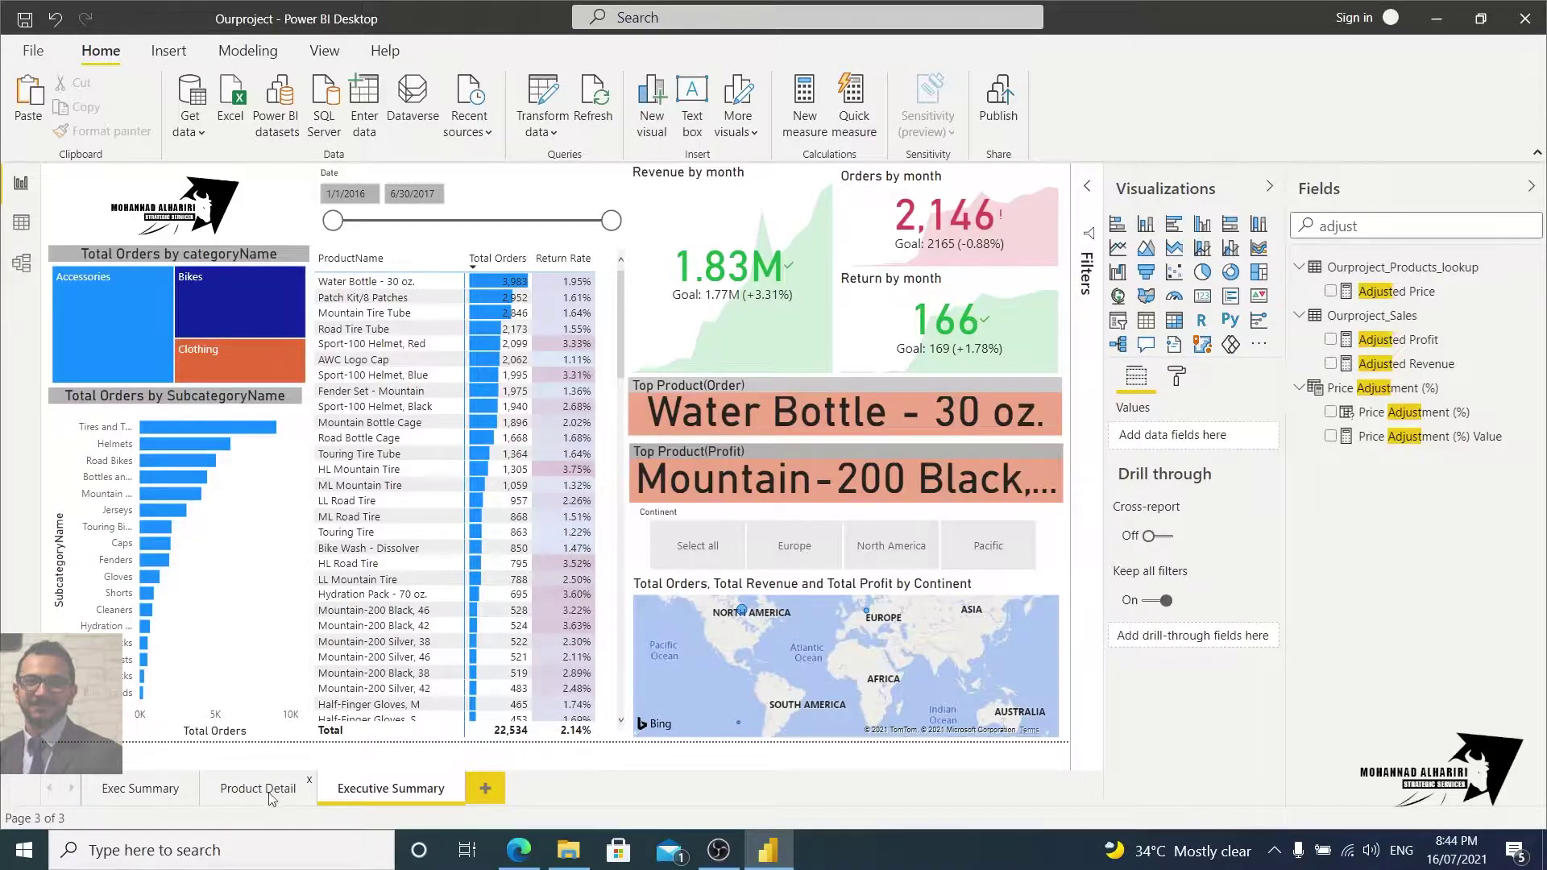
{"action": "left_click", "coordinate": [248, 787]}
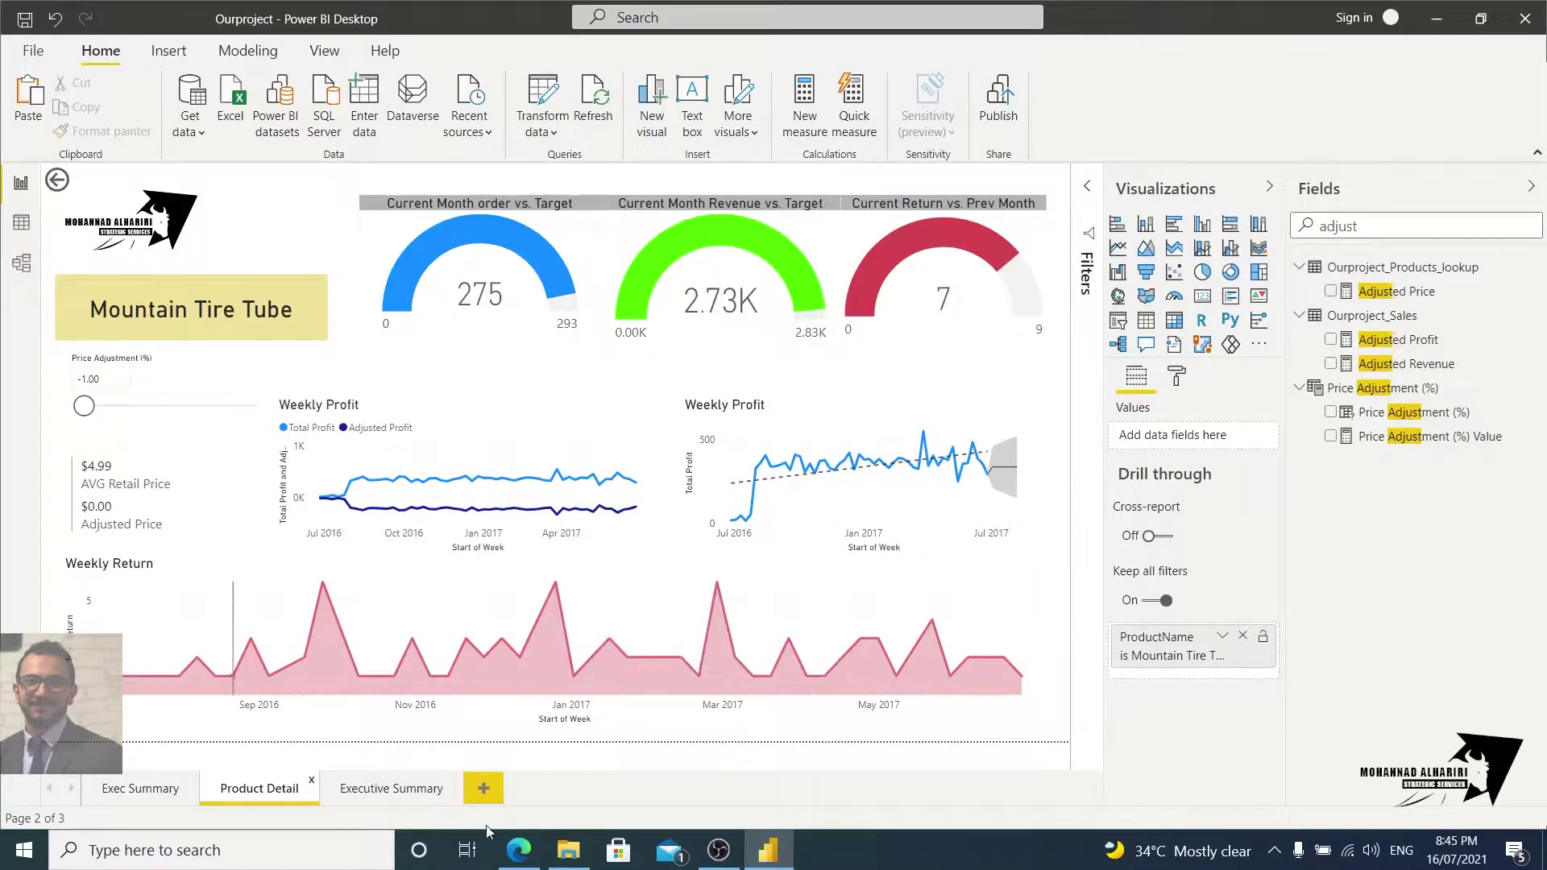
{"action": "left_click", "coordinate": [395, 793]}
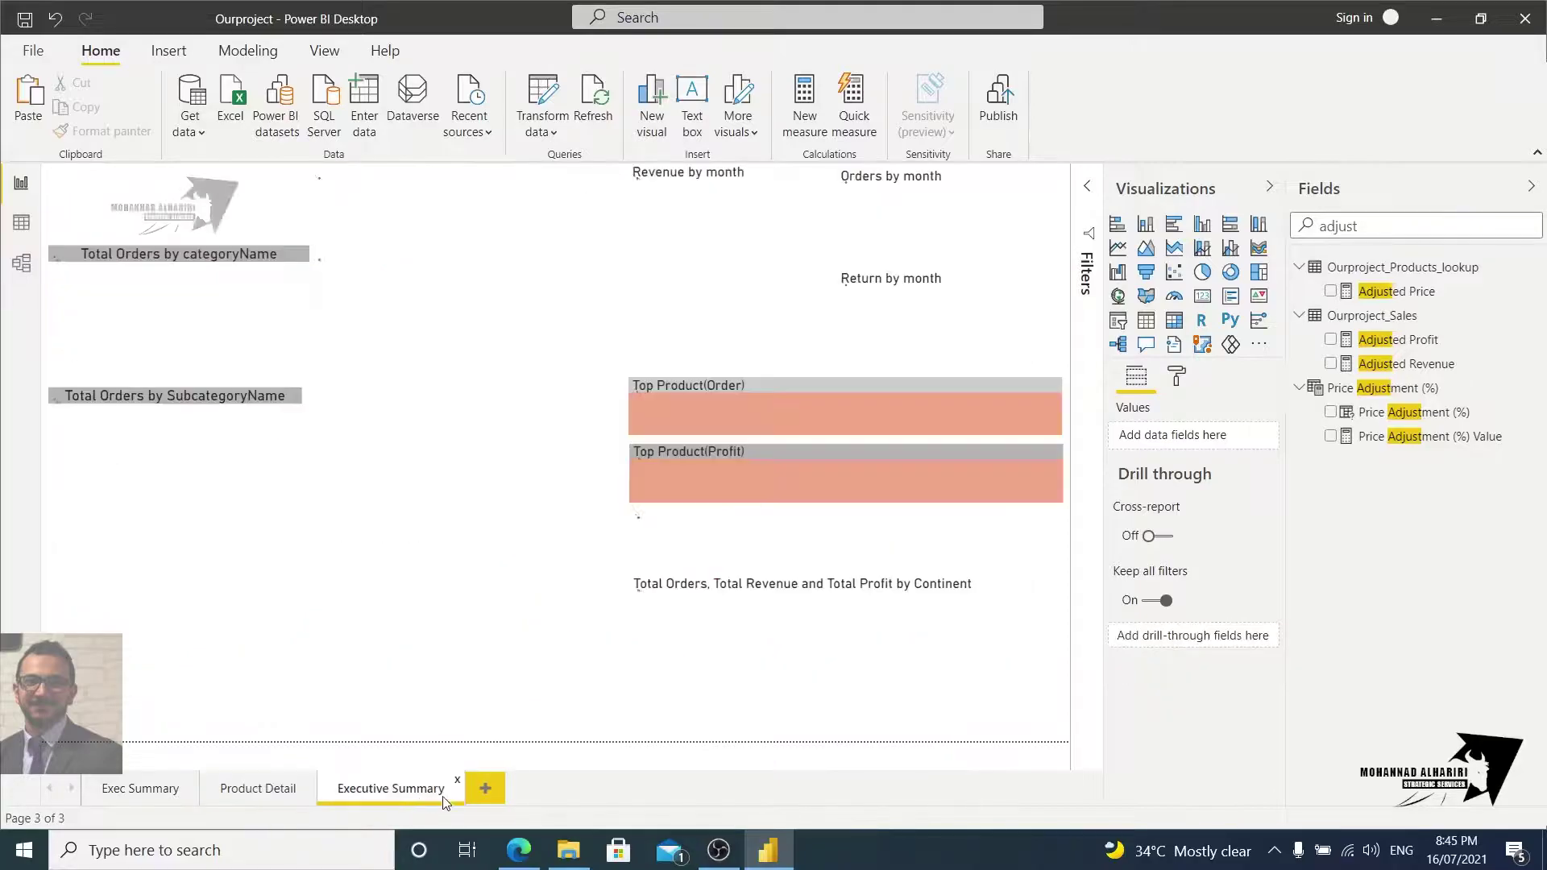
Add a new report page and name it Product Details
{"action": "left_click", "coordinate": [481, 789]}
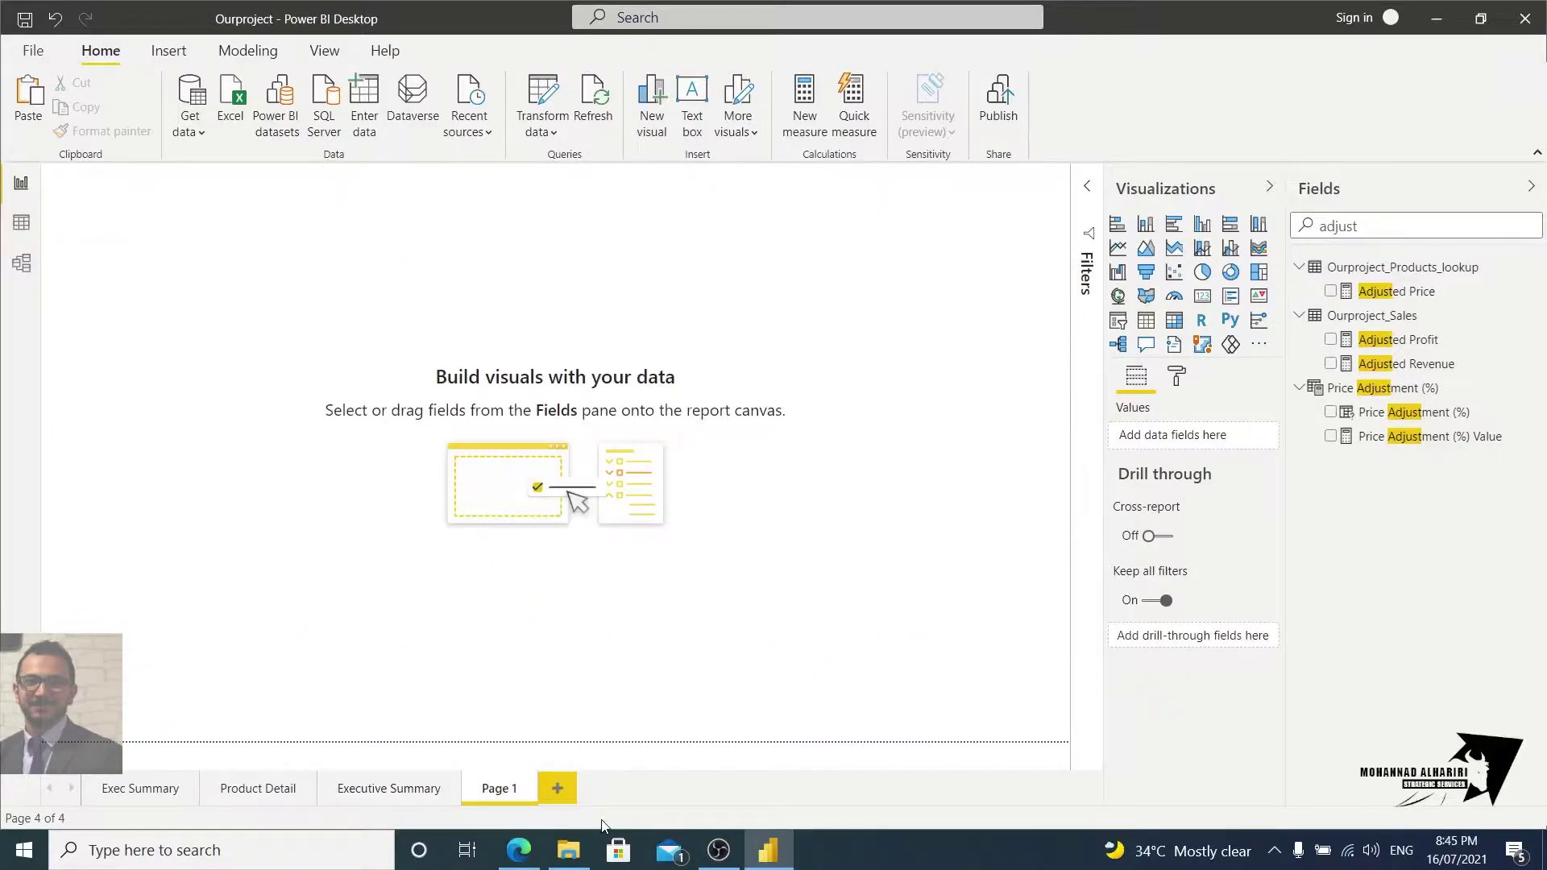
{"action": "double_click", "coordinate": [494, 791]}
{"action": "type", "text": "Product"}
{"action": "type", "text": " Detail"}
{"action": "type", "text": "s"}
{"action": "key", "text": "Return"}
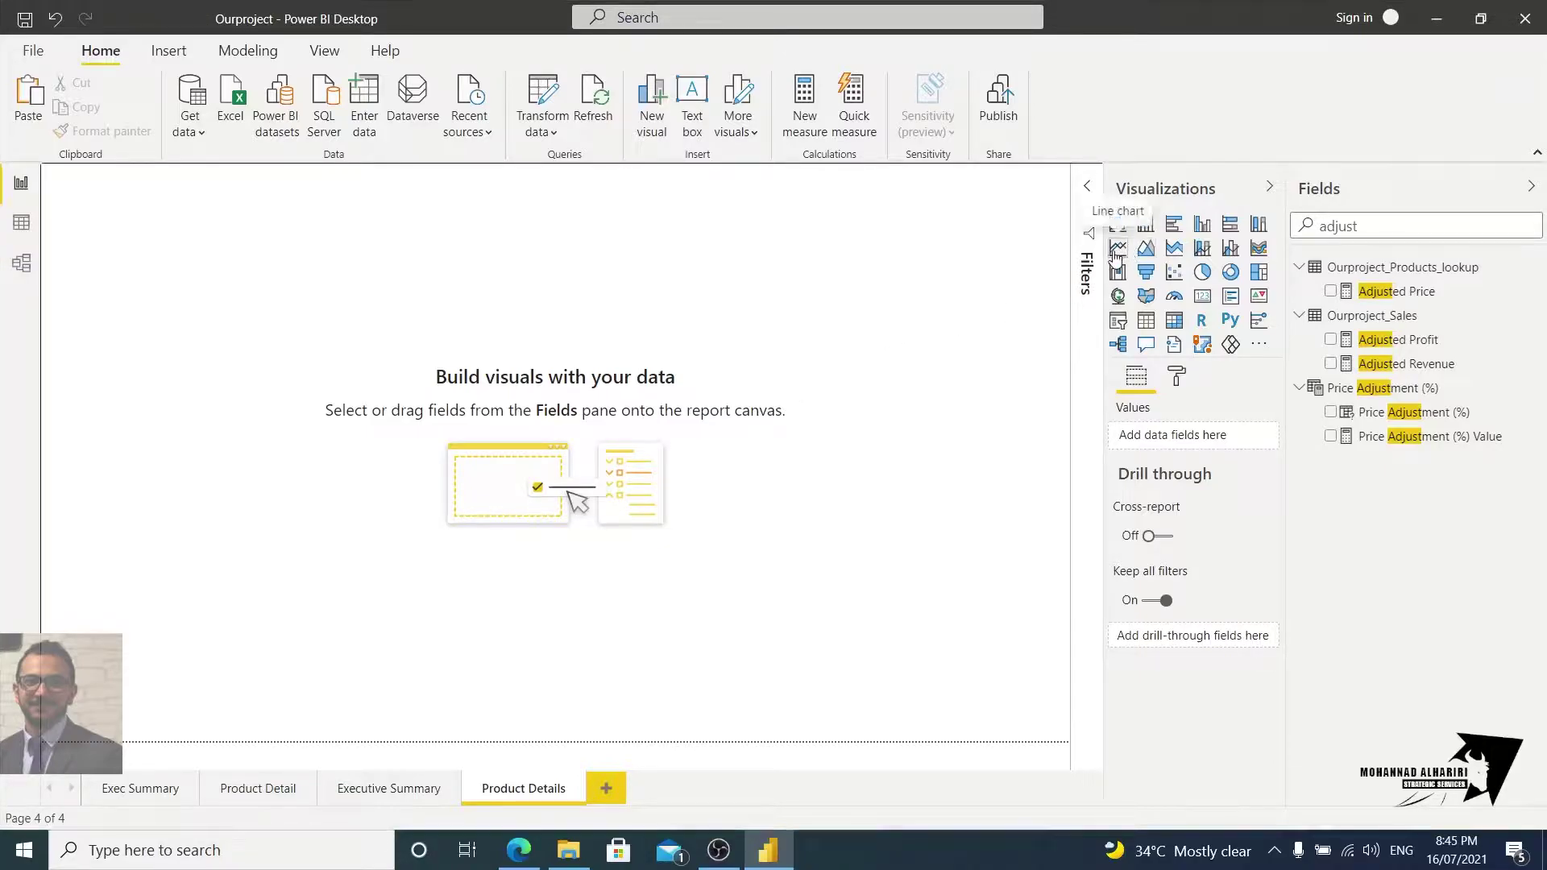
Copy the logo image from the Executive Summary page onto the Product Details page and enlarge it
{"action": "left_click", "coordinate": [389, 765]}
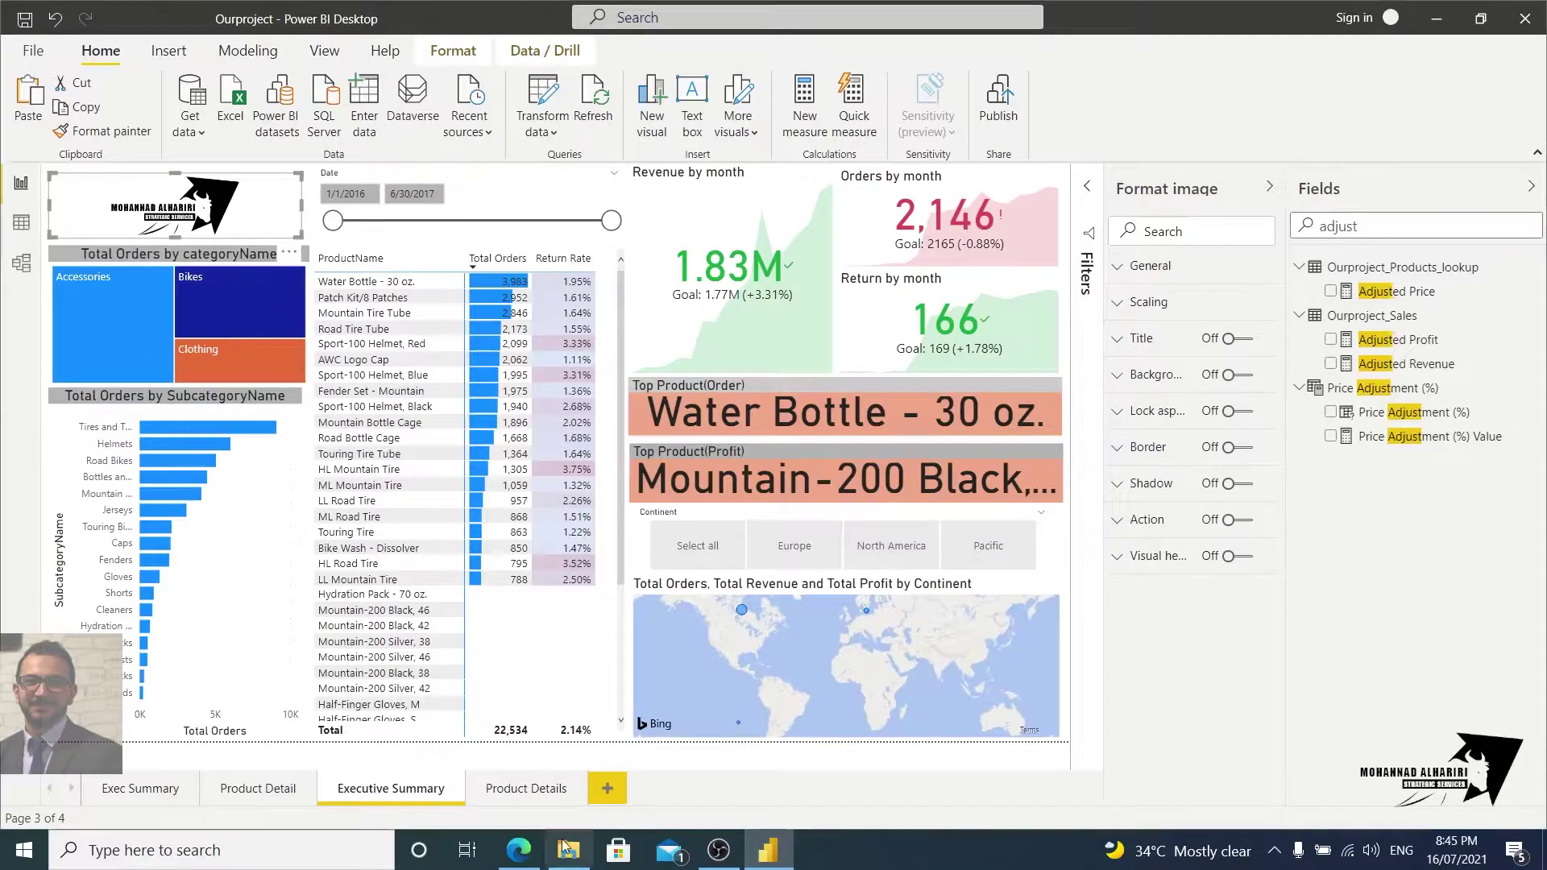
{"action": "left_click", "coordinate": [516, 789]}
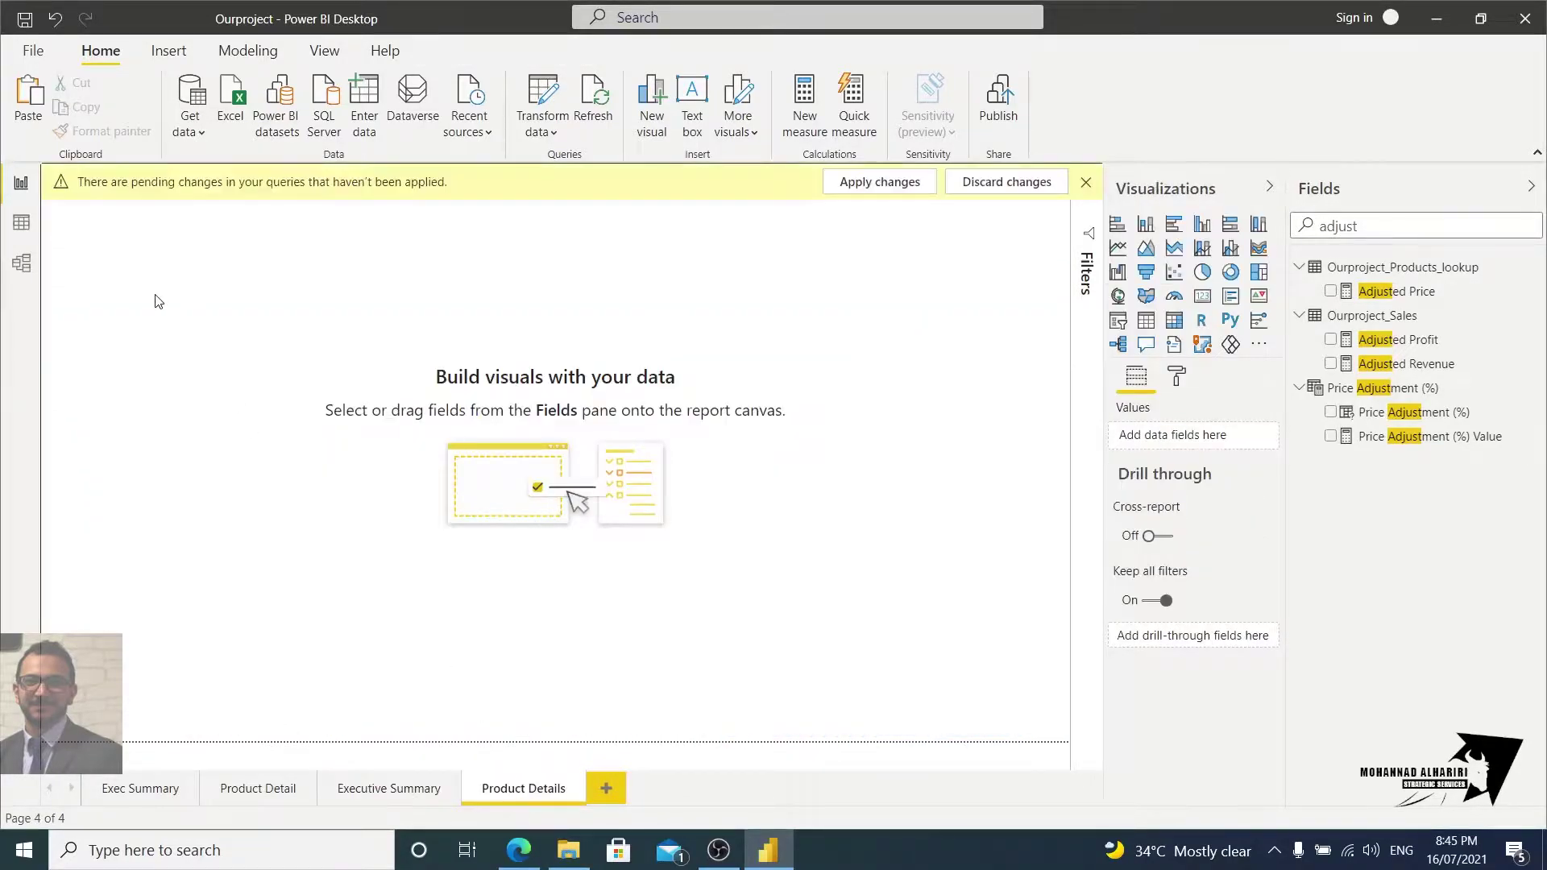
{"action": "key", "text": "ctrl+v"}
{"action": "left_click", "coordinate": [1086, 182]}
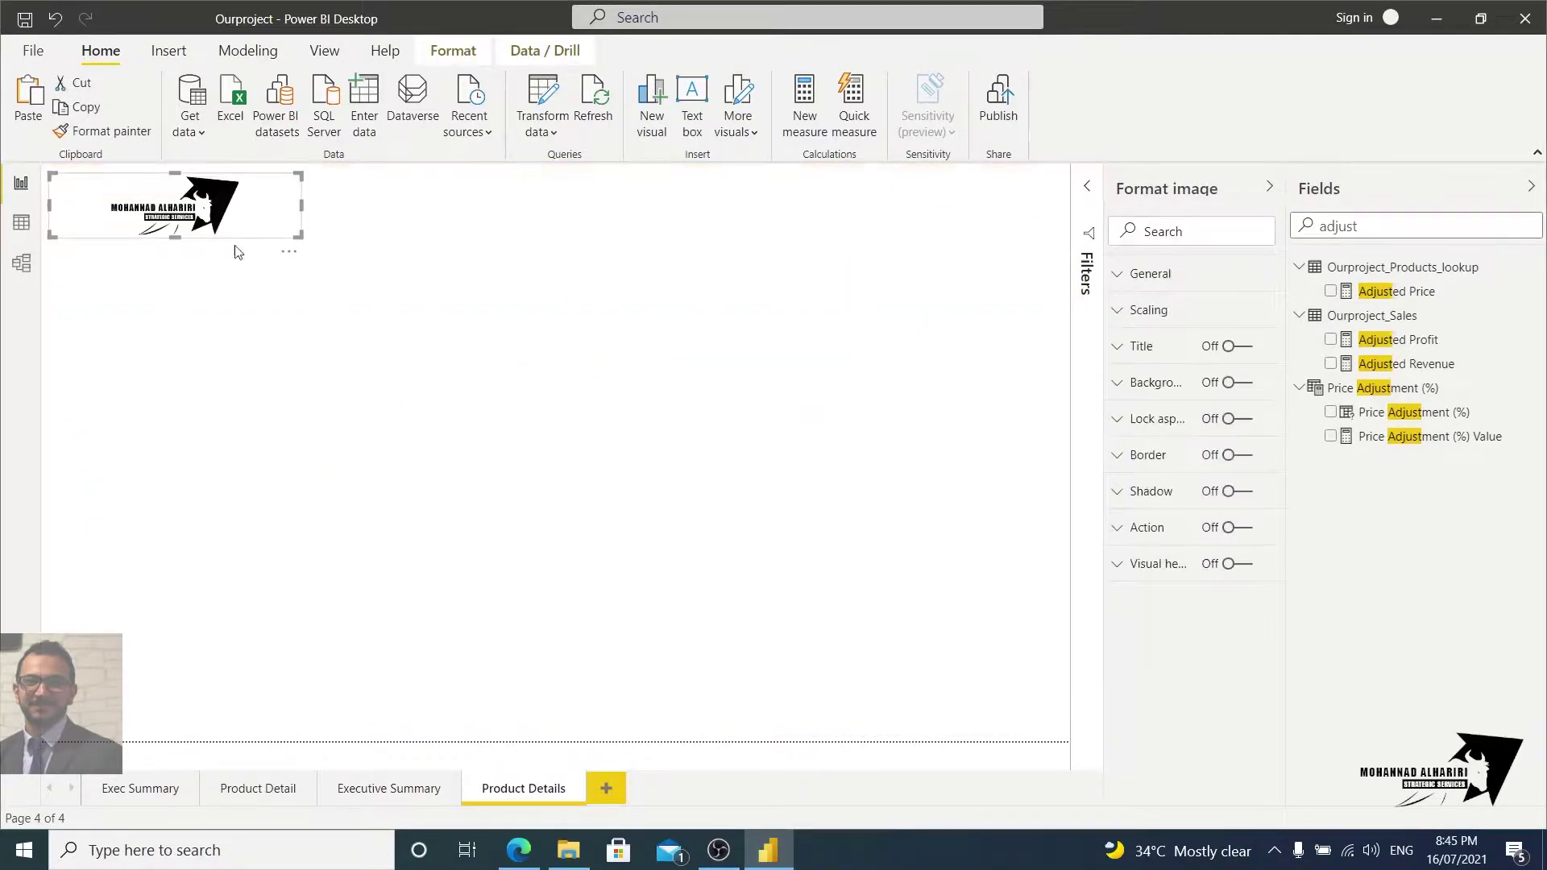
{"action": "left_click_drag", "start_coordinate": [301, 206], "coordinate": [285, 264]}
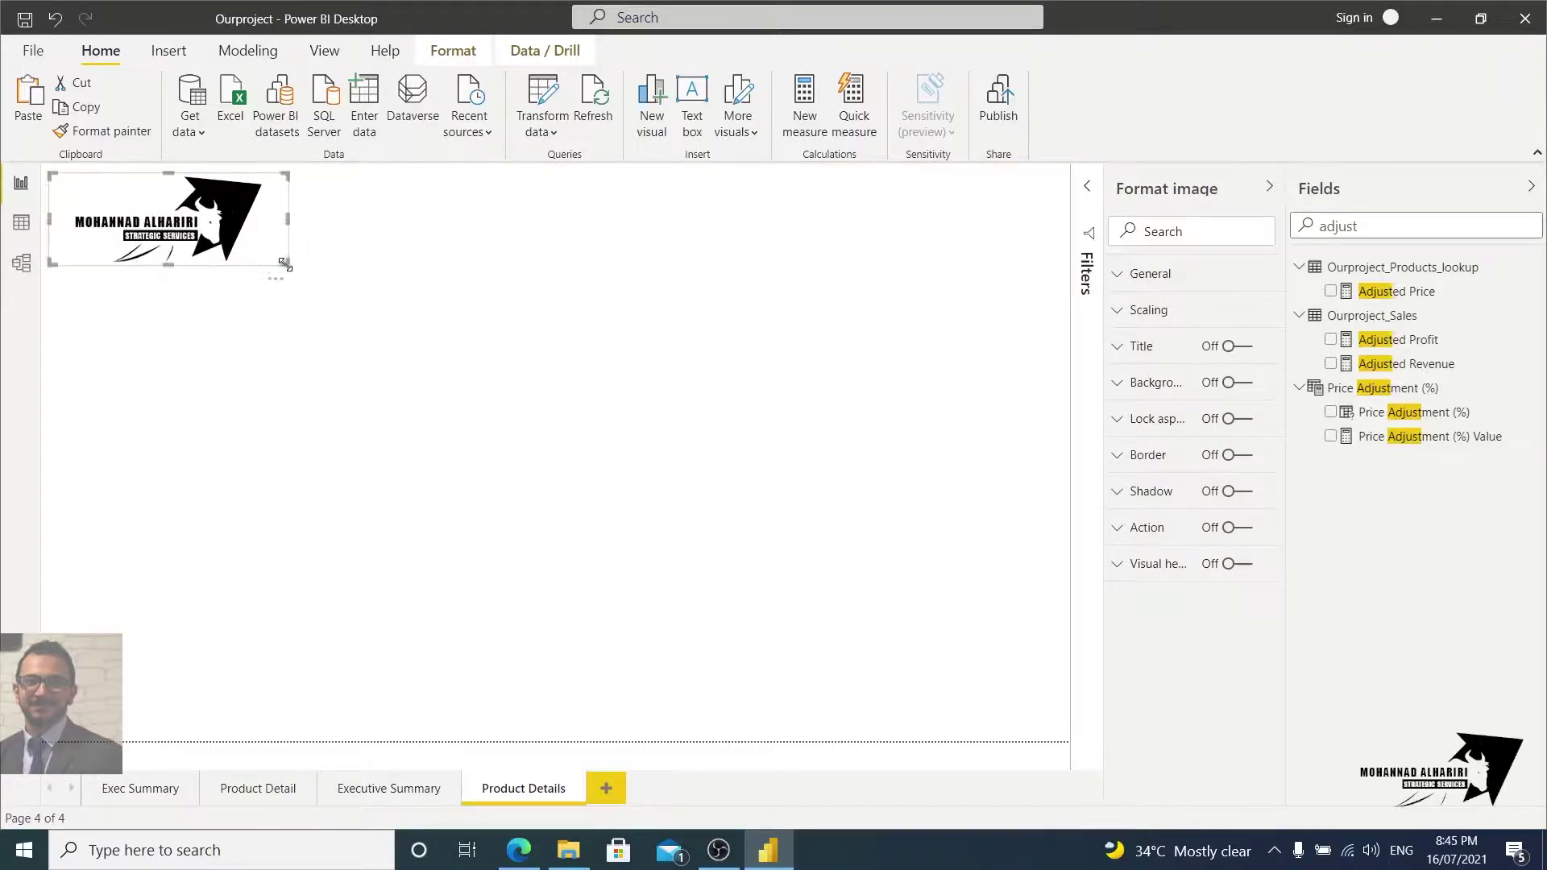
{"action": "key", "text": "Escape"}
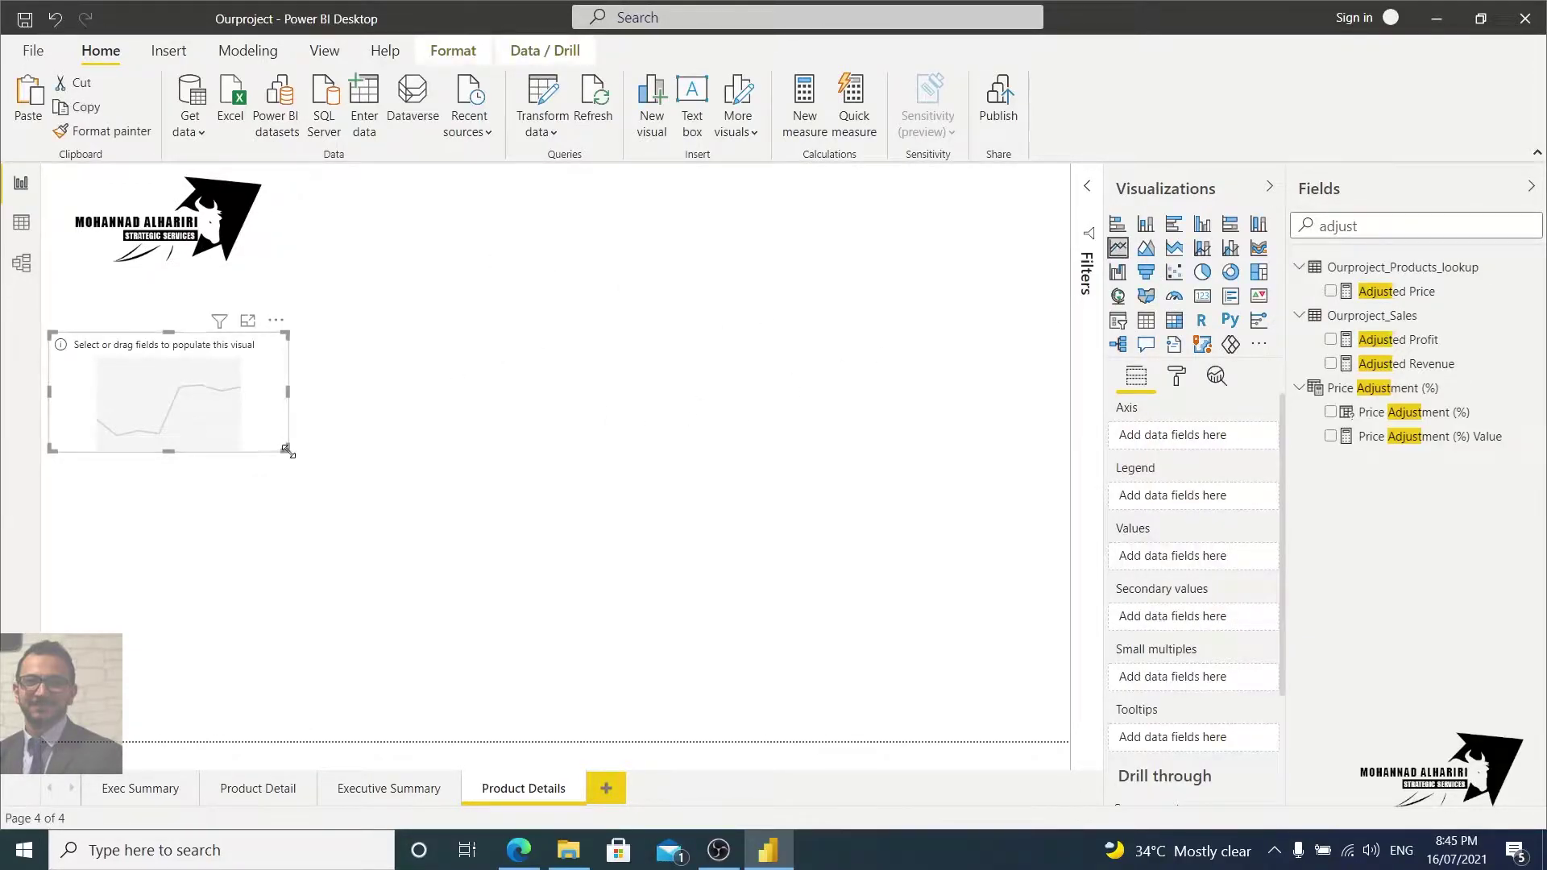
Place a line chart on the Product Details page, enlarged and positioned below the logo around the page's middle
{"action": "left_click_drag", "start_coordinate": [286, 451], "coordinate": [725, 534]}
{"action": "left_click_drag", "start_coordinate": [619, 395], "coordinate": [789, 378]}
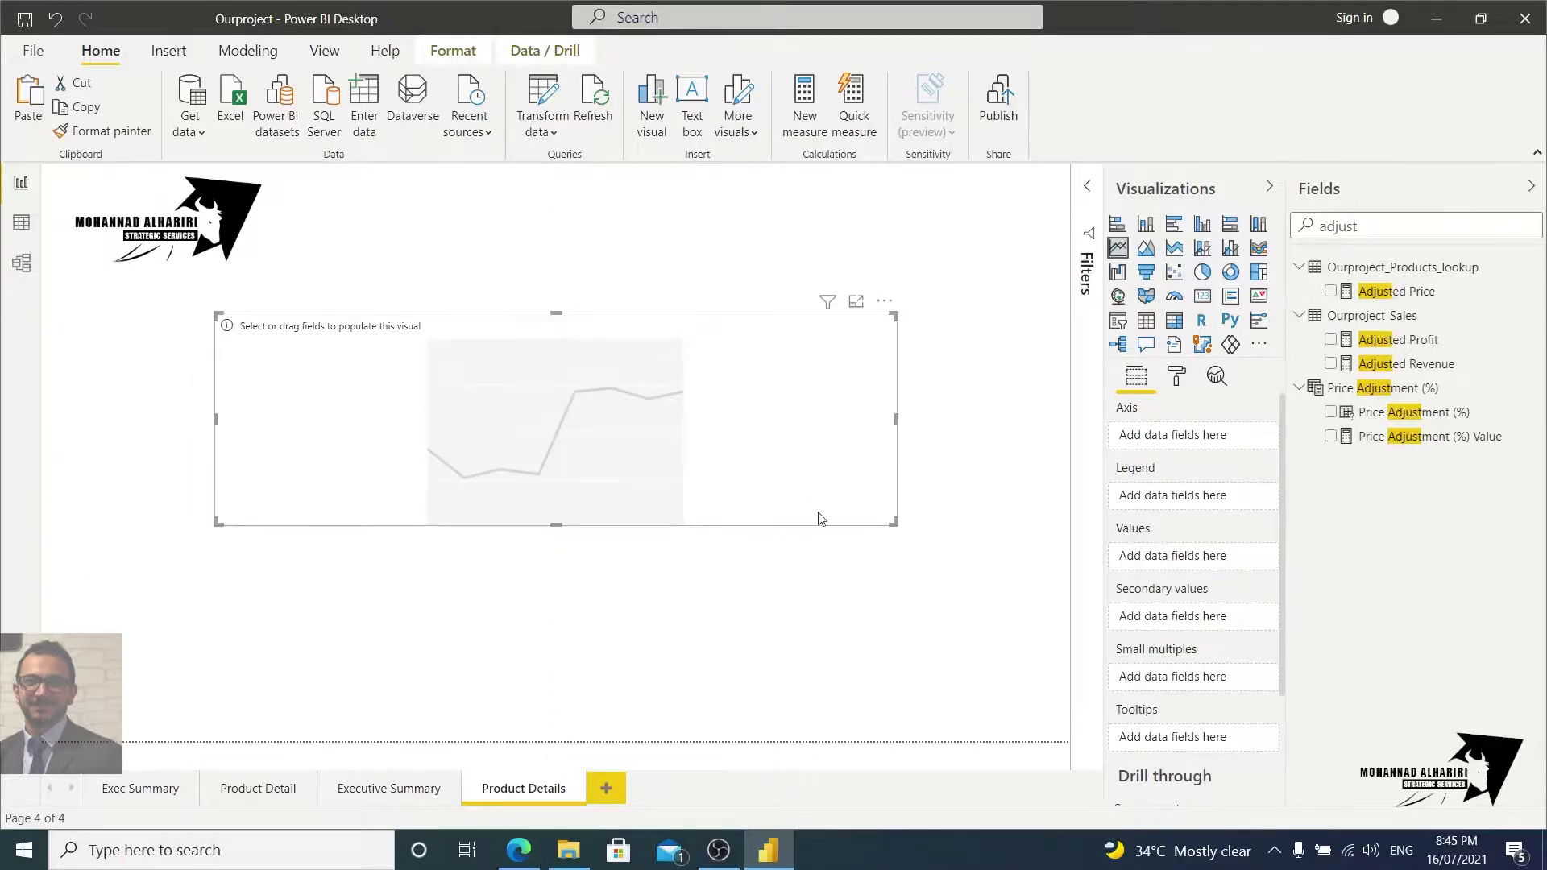
{"action": "left_click_drag", "start_coordinate": [894, 523], "coordinate": [931, 594]}
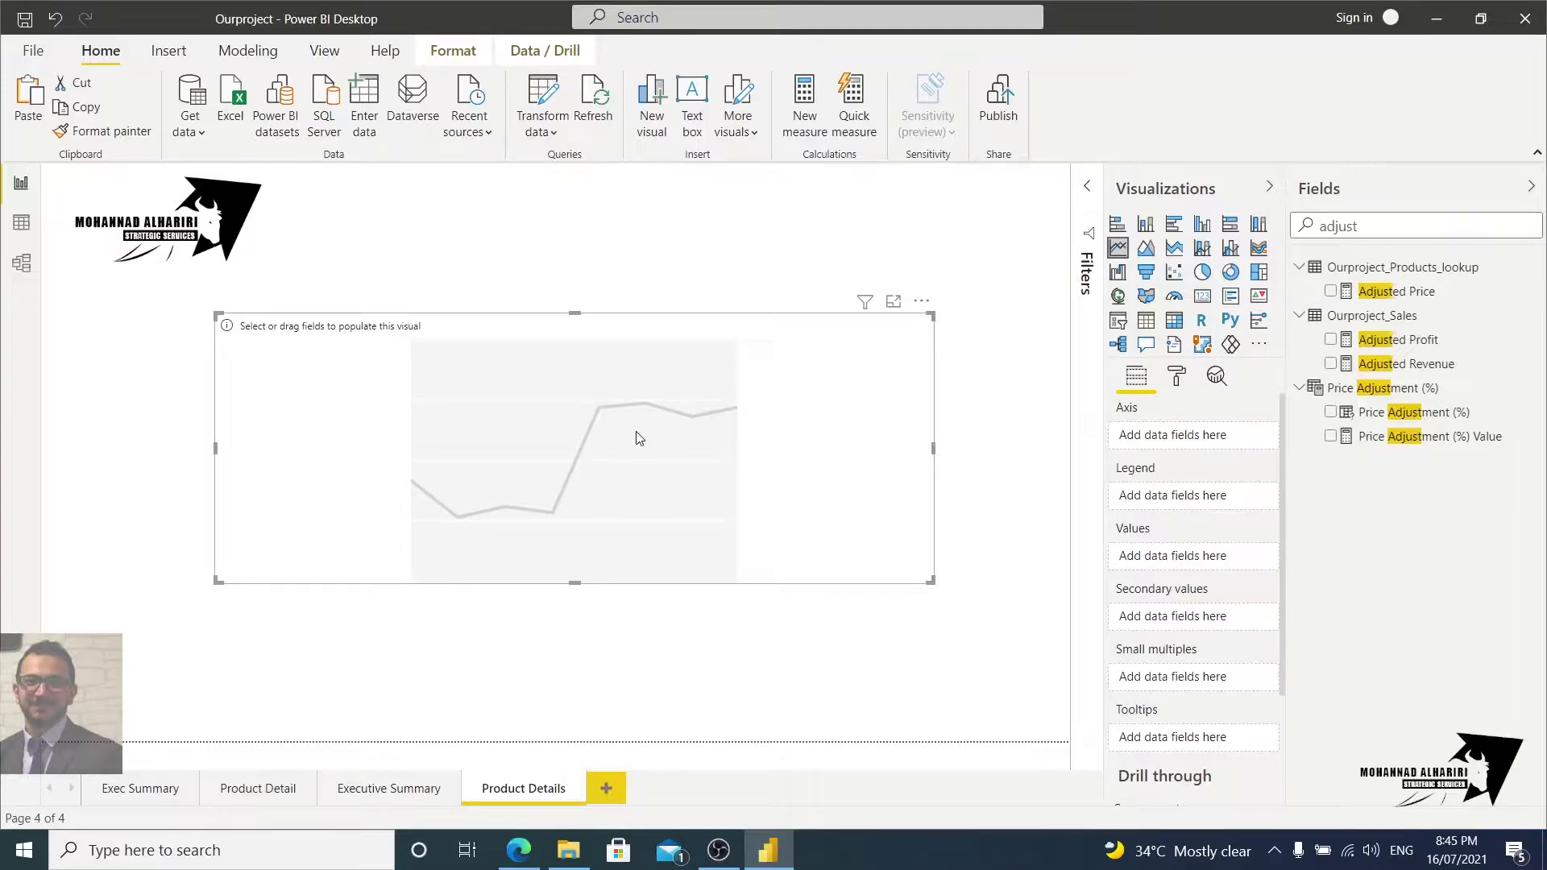
Search the fields for profit and add the Total Profit measure as the line chart's values
{"action": "double_click", "coordinate": [1339, 227]}
{"action": "type", "text": "profit"}
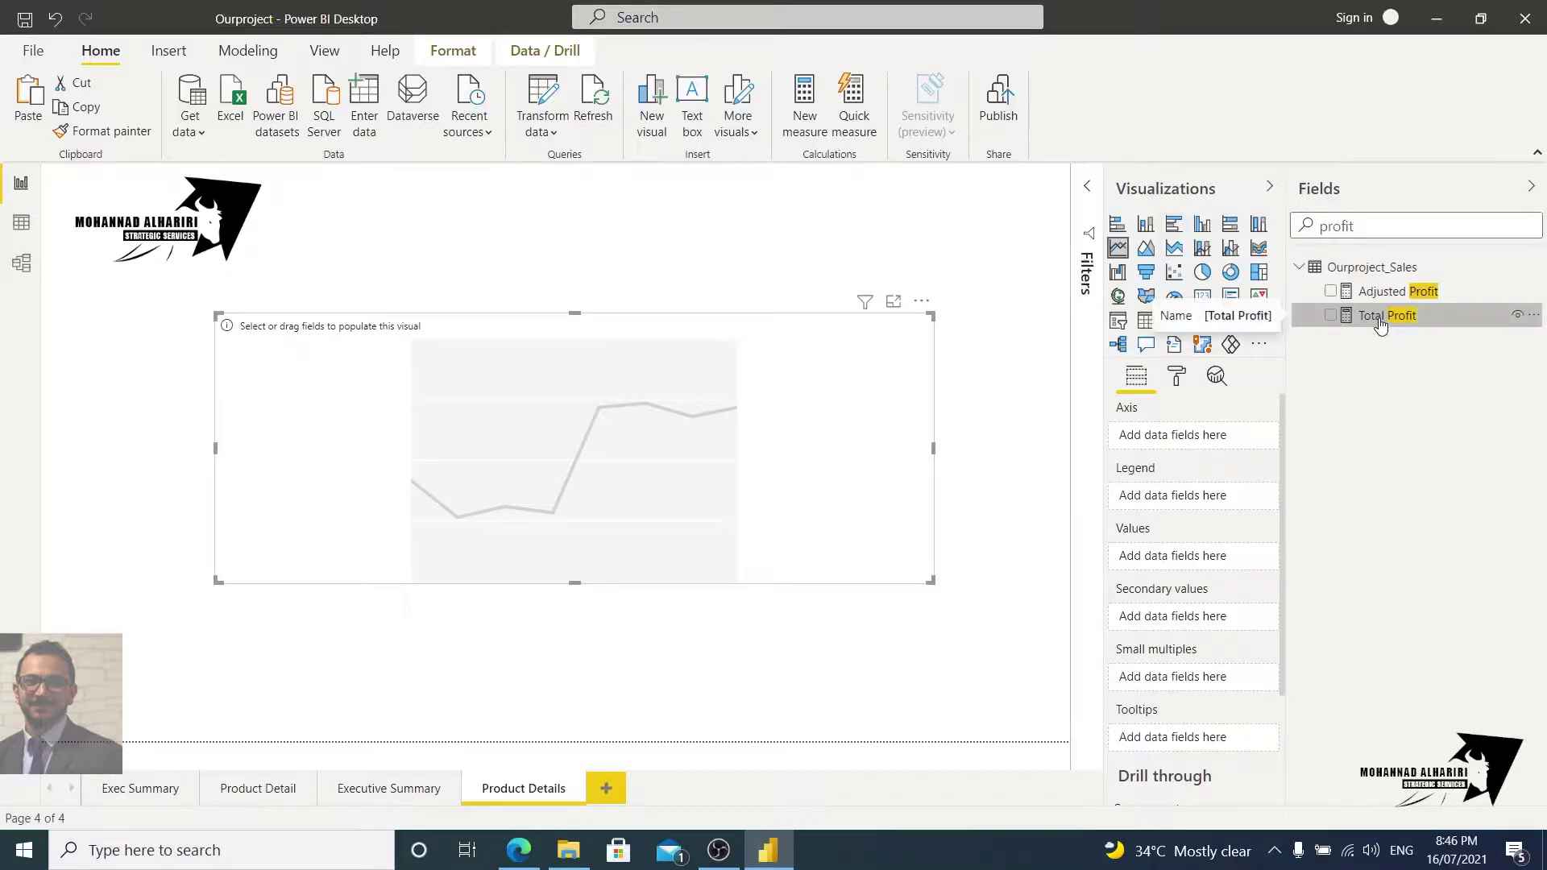
{"action": "left_click_drag", "start_coordinate": [1380, 324], "coordinate": [1183, 570]}
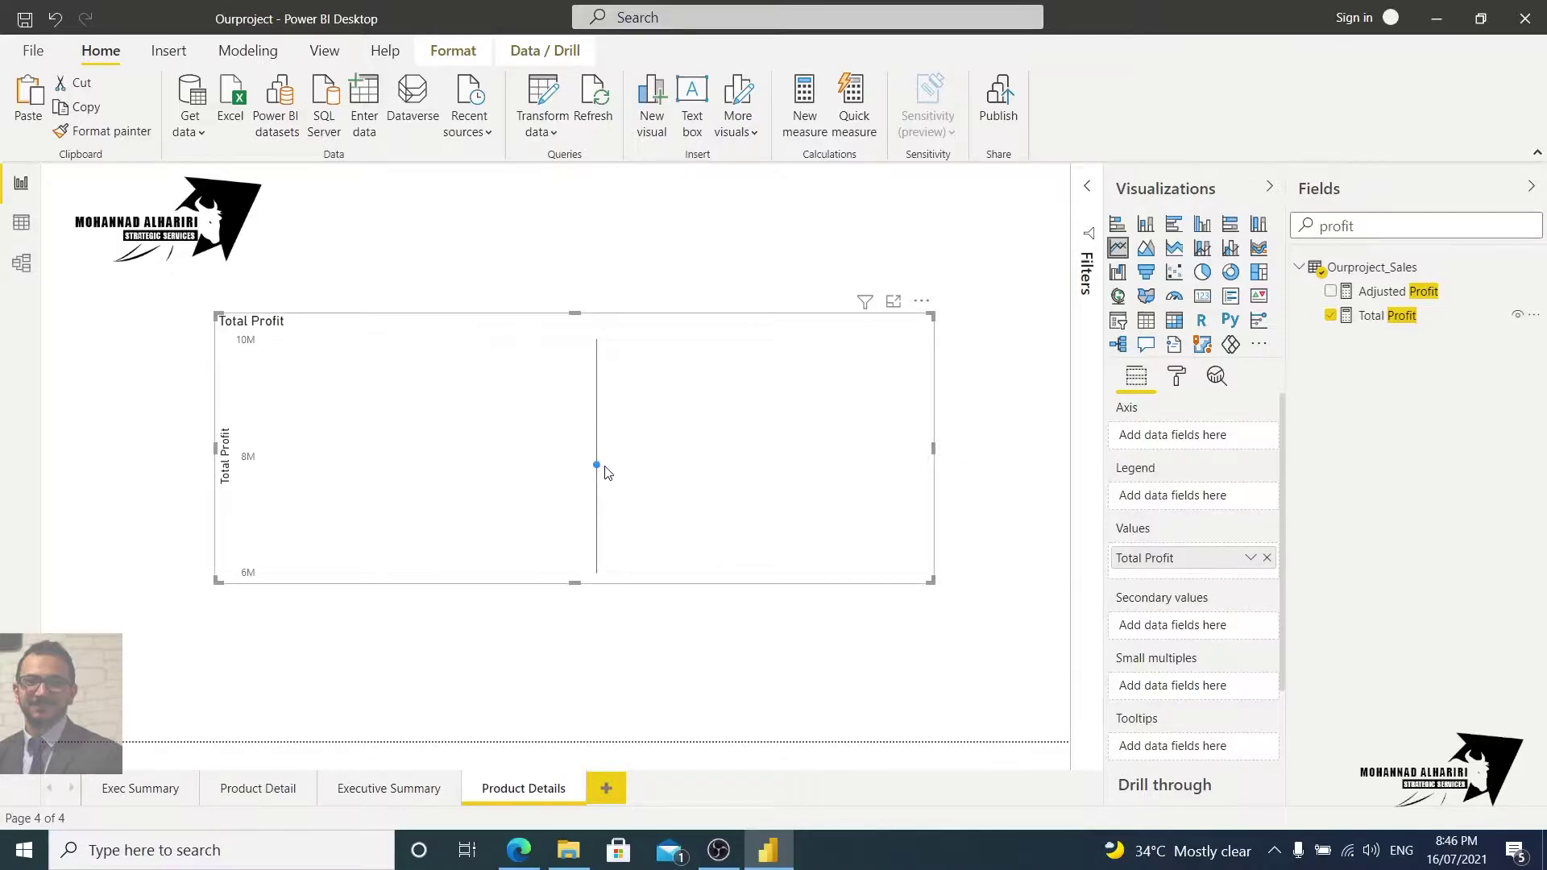
{"action": "mouse_move", "coordinate": [598, 470]}
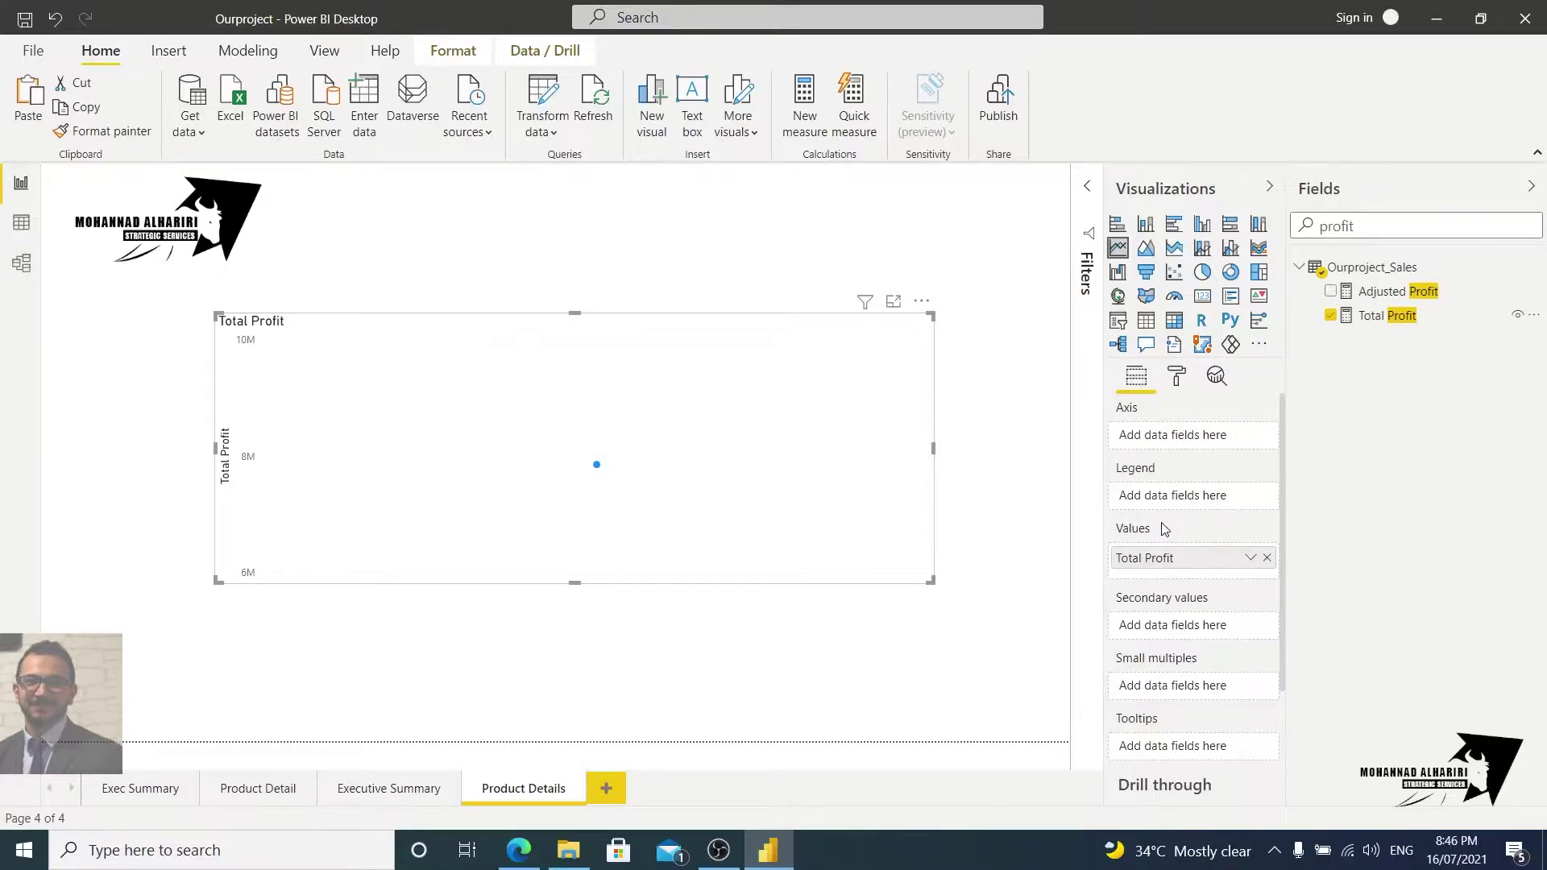
{"action": "mouse_move", "coordinate": [798, 484]}
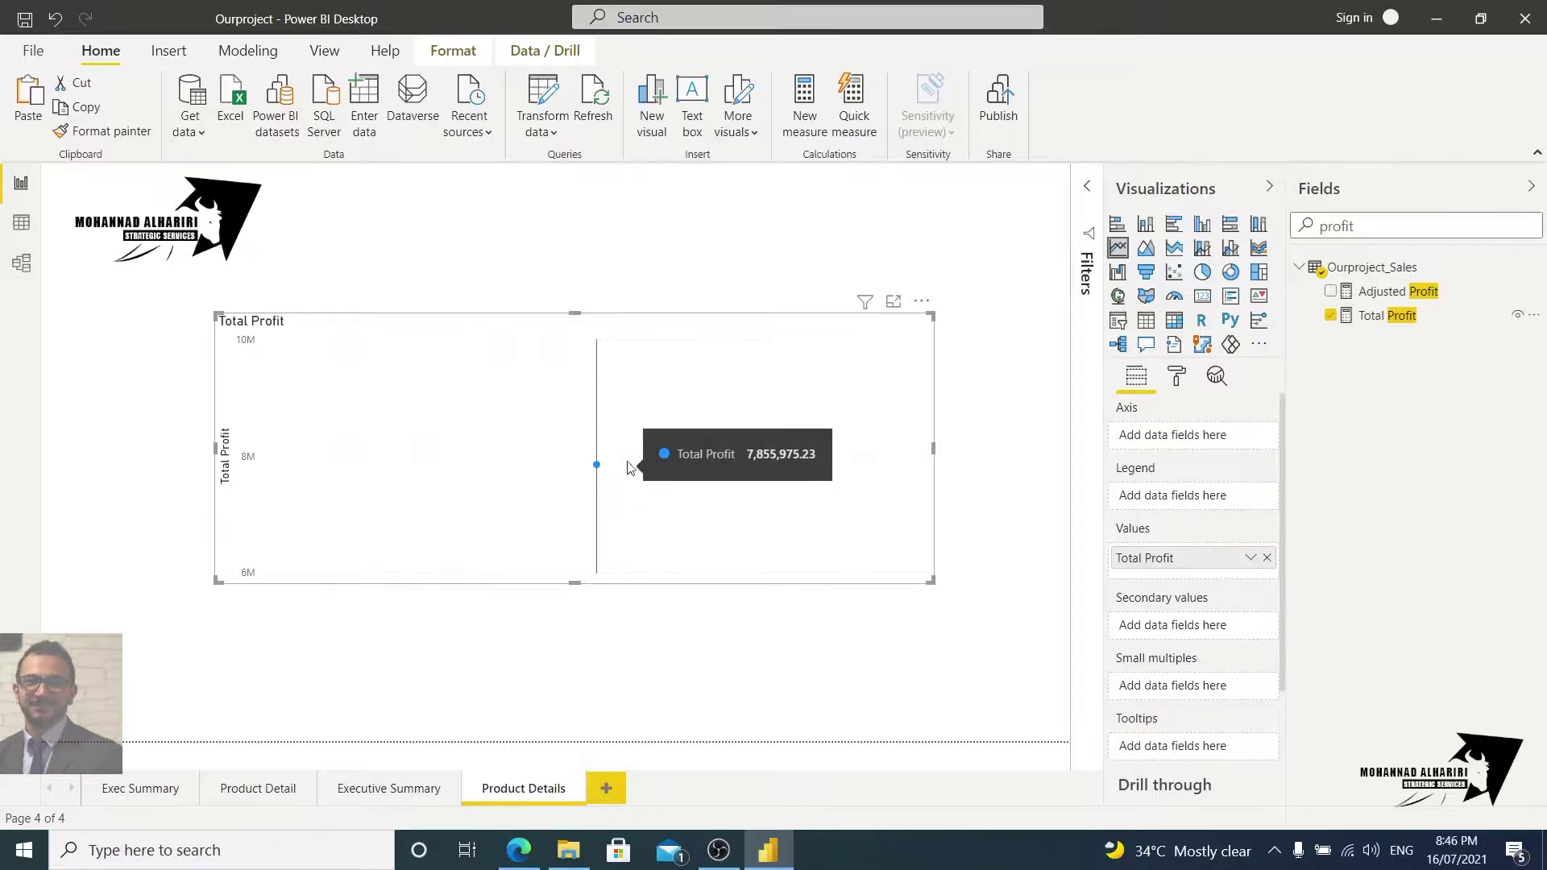
Put the Start of Week field on the line chart's axis and widen the chart across the page
{"action": "double_click", "coordinate": [1379, 225]}
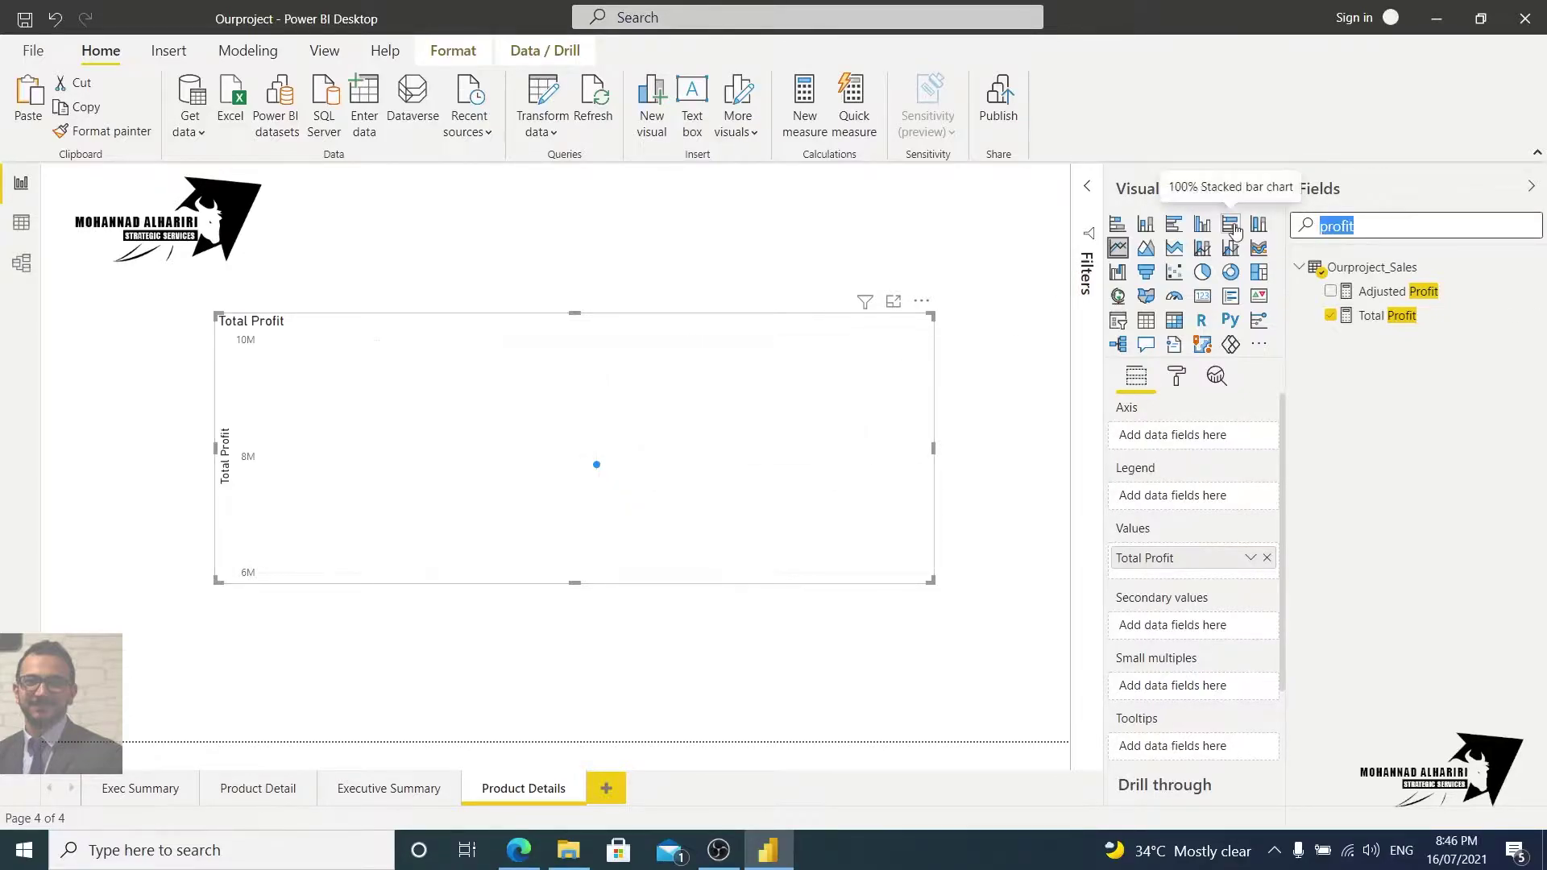
{"action": "type", "text": "start"}
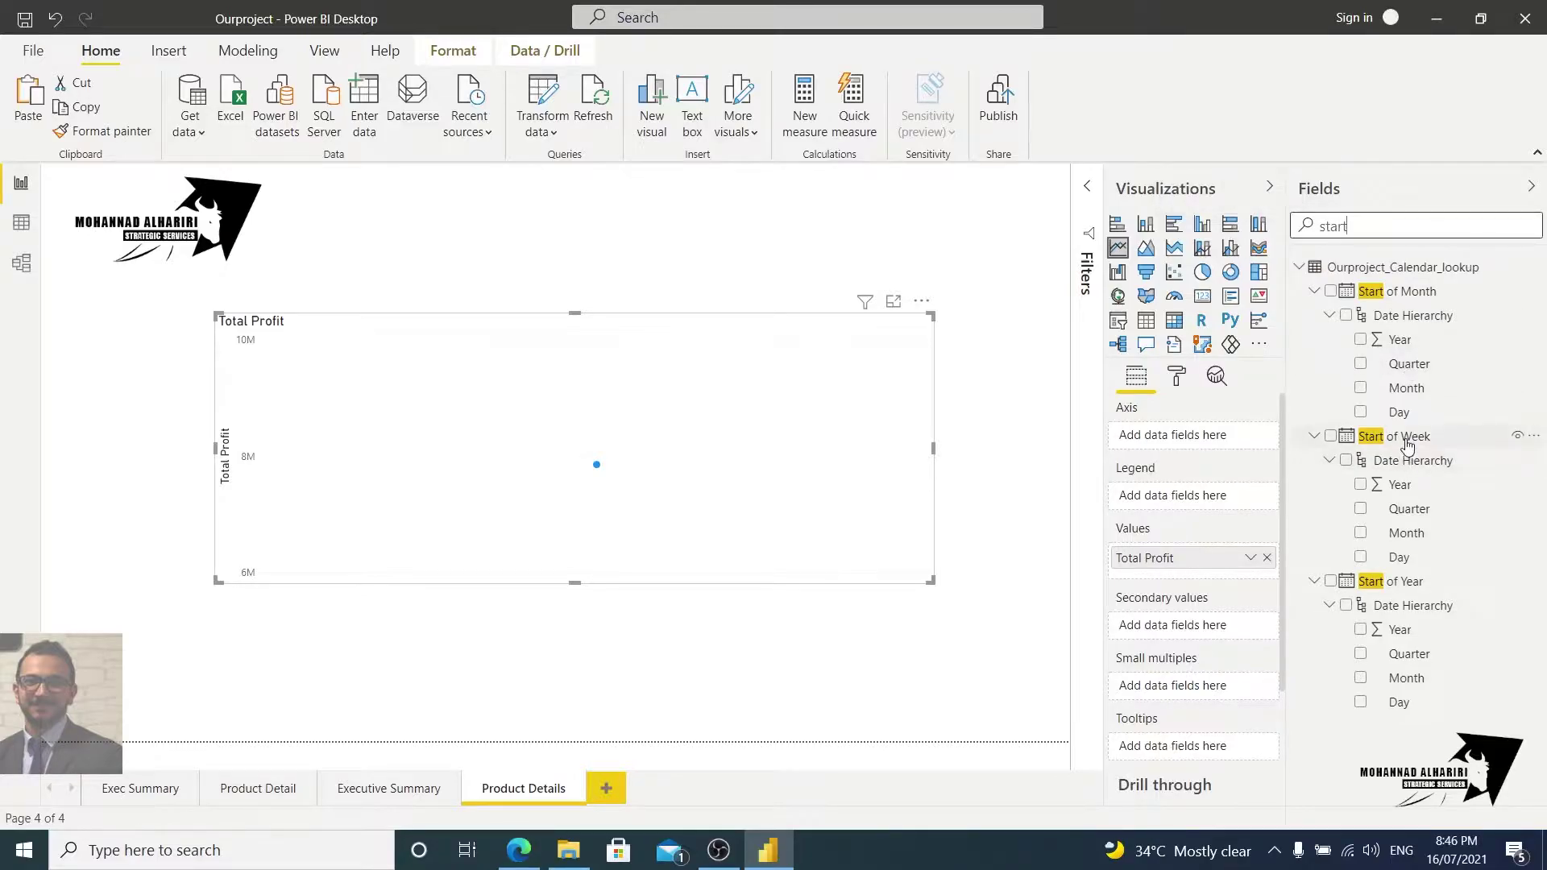
{"action": "left_click_drag", "start_coordinate": [1400, 443], "coordinate": [1216, 506]}
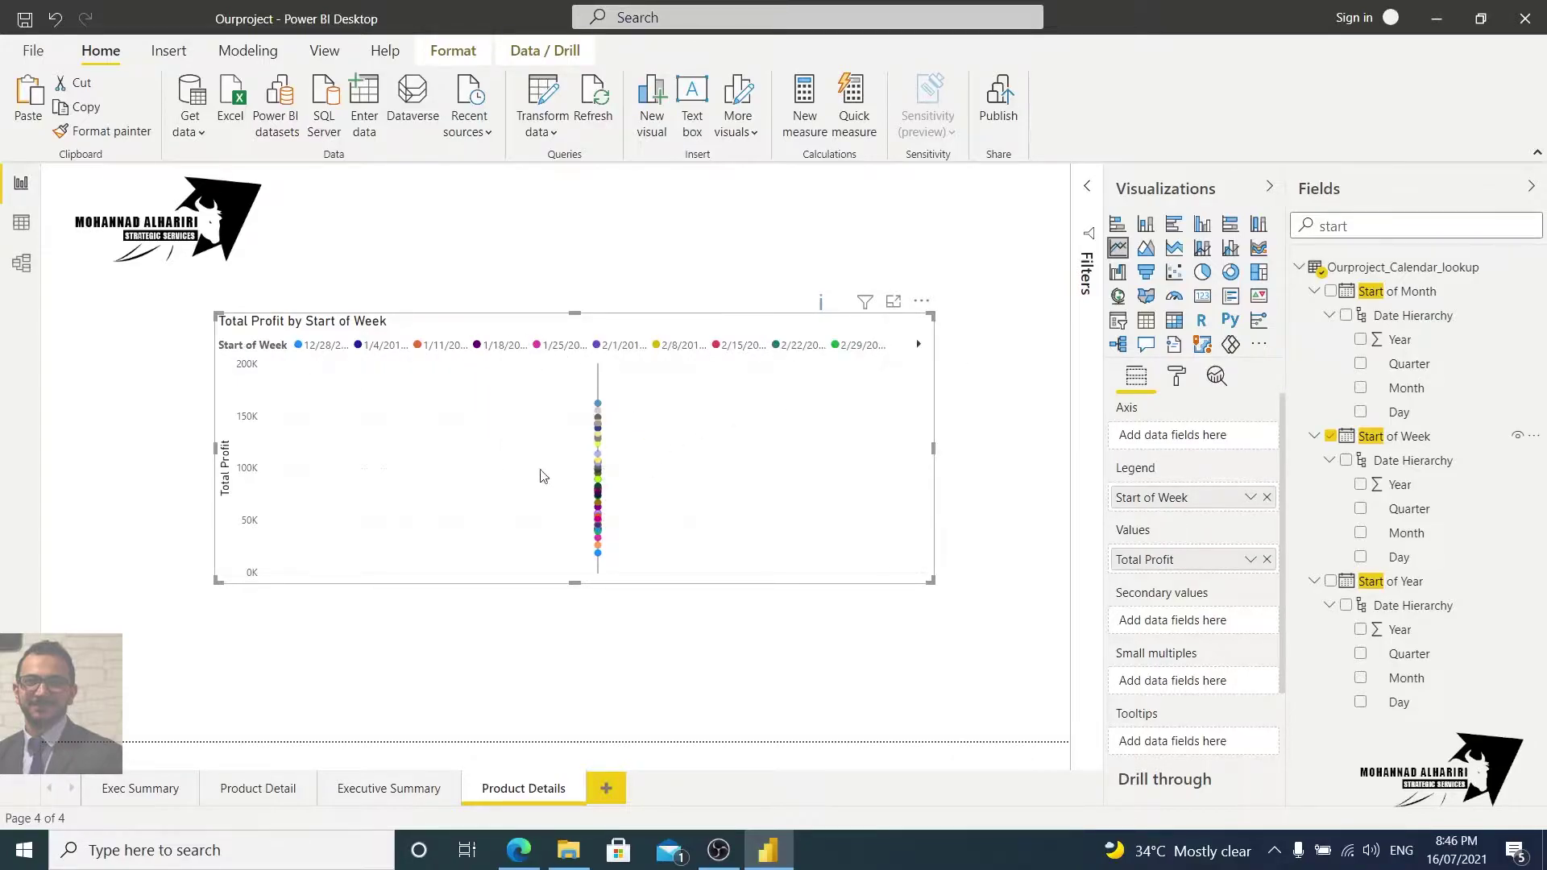
{"action": "left_click_drag", "start_coordinate": [1178, 509], "coordinate": [1179, 440]}
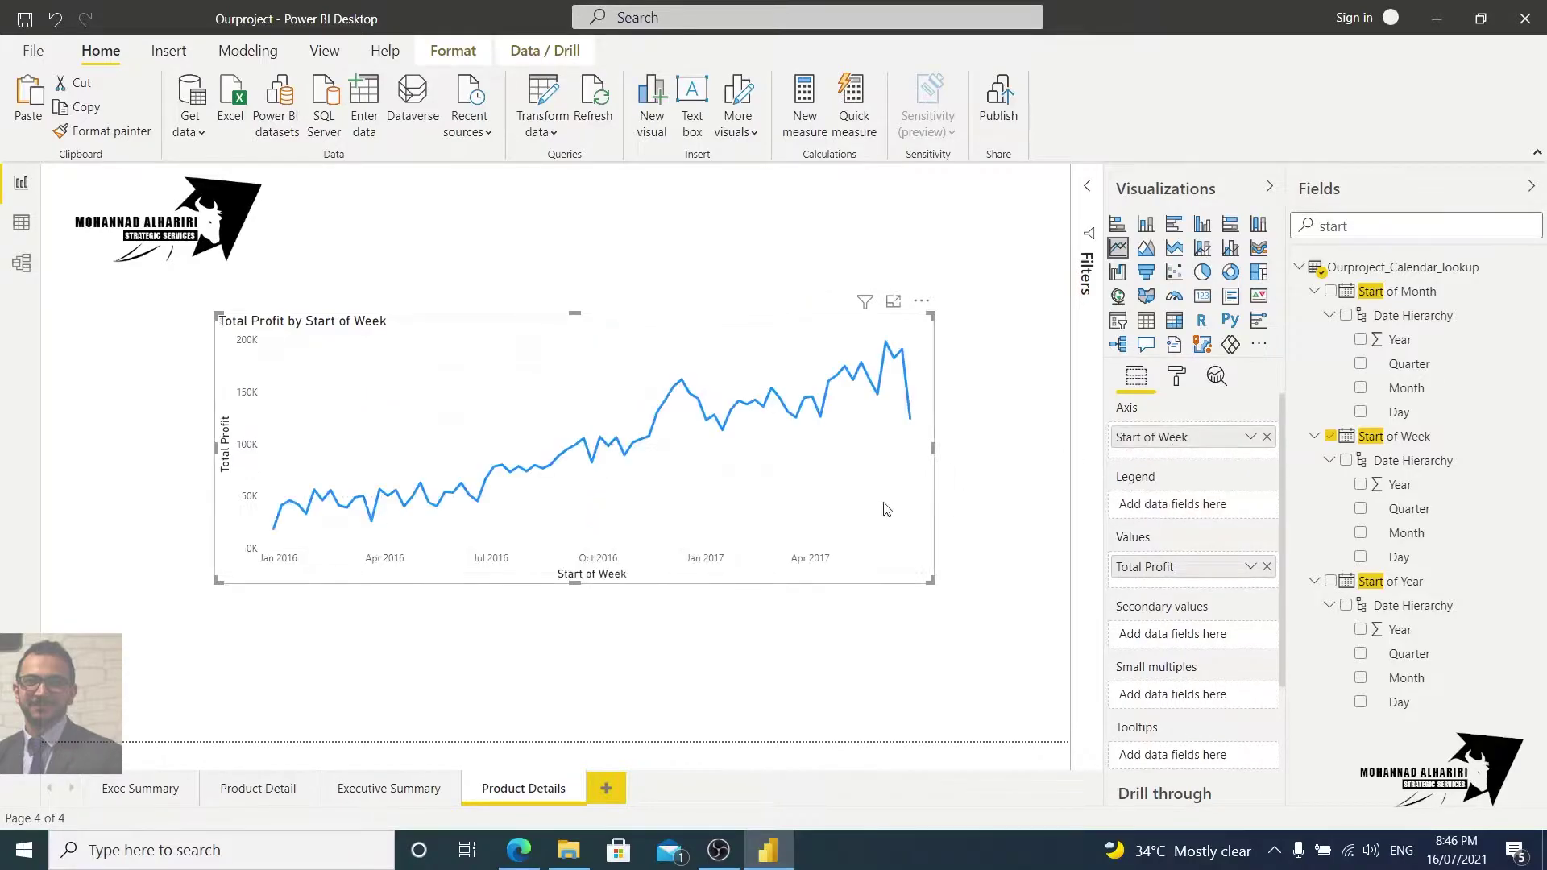
{"action": "left_click_drag", "start_coordinate": [932, 445], "coordinate": [1038, 448]}
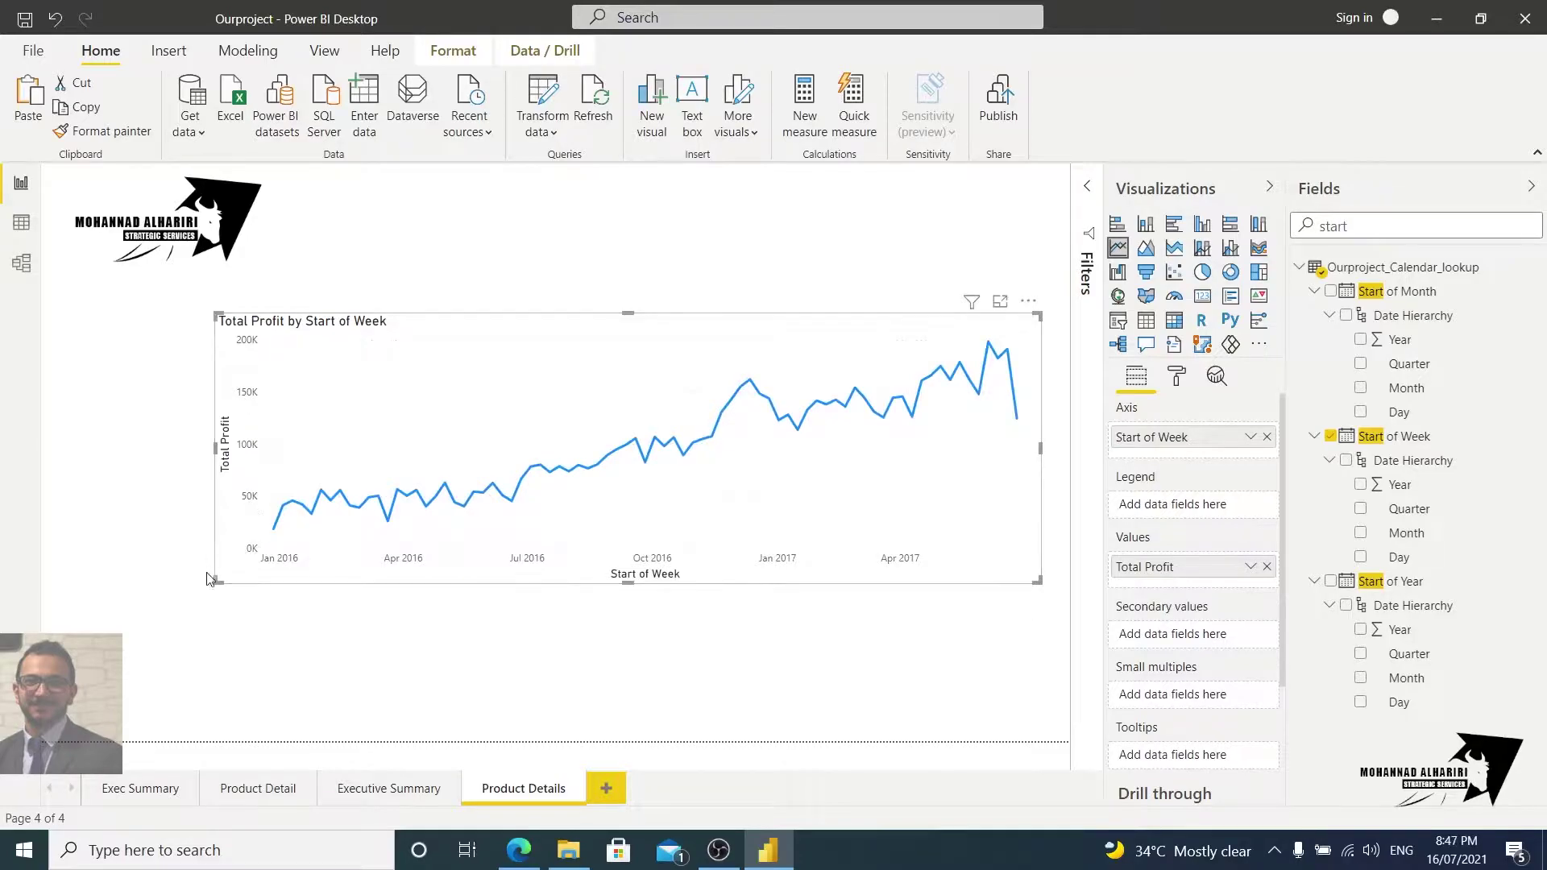
{"action": "left_click_drag", "start_coordinate": [221, 580], "coordinate": [69, 556]}
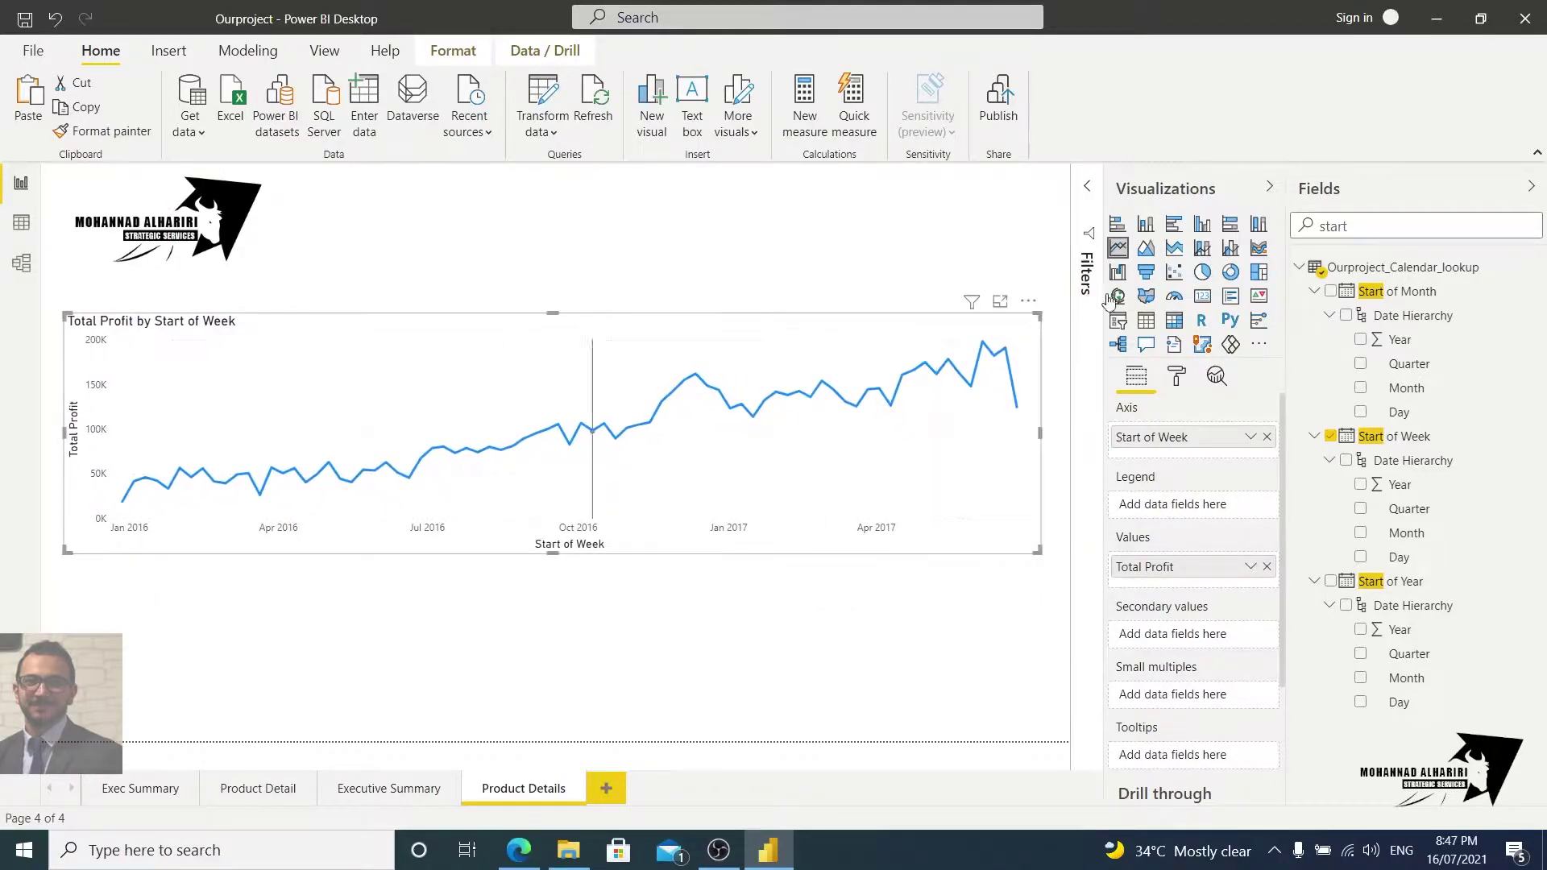
Change the line chart's title text to Weekly Profit
{"action": "left_click", "coordinate": [1184, 385]}
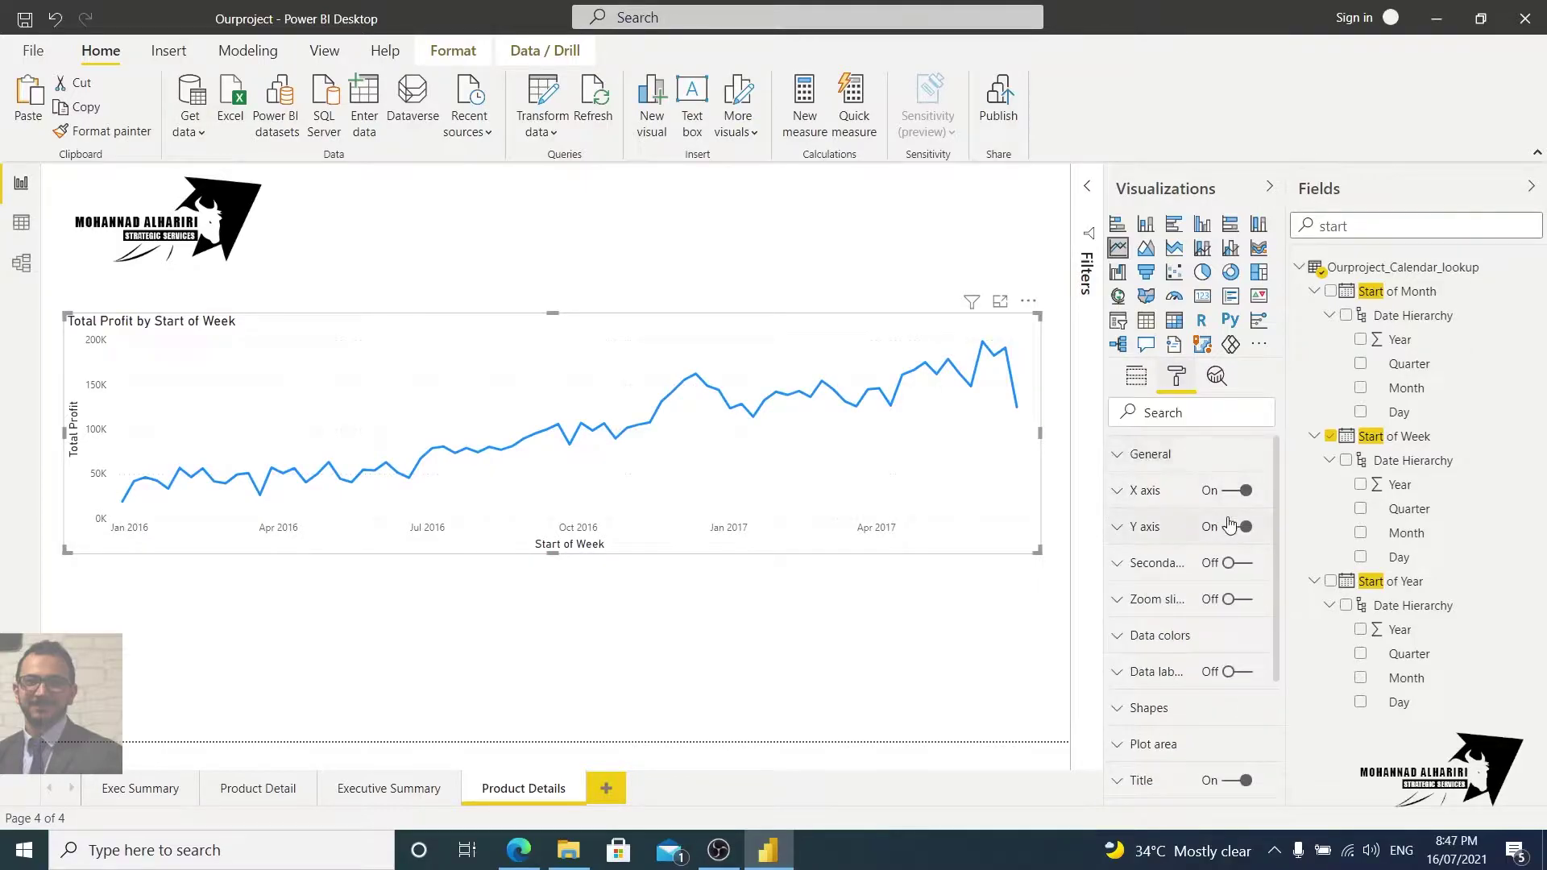
{"action": "scroll", "coordinate": [1148, 673], "scroll_direction": "down", "scroll_amount": 2}
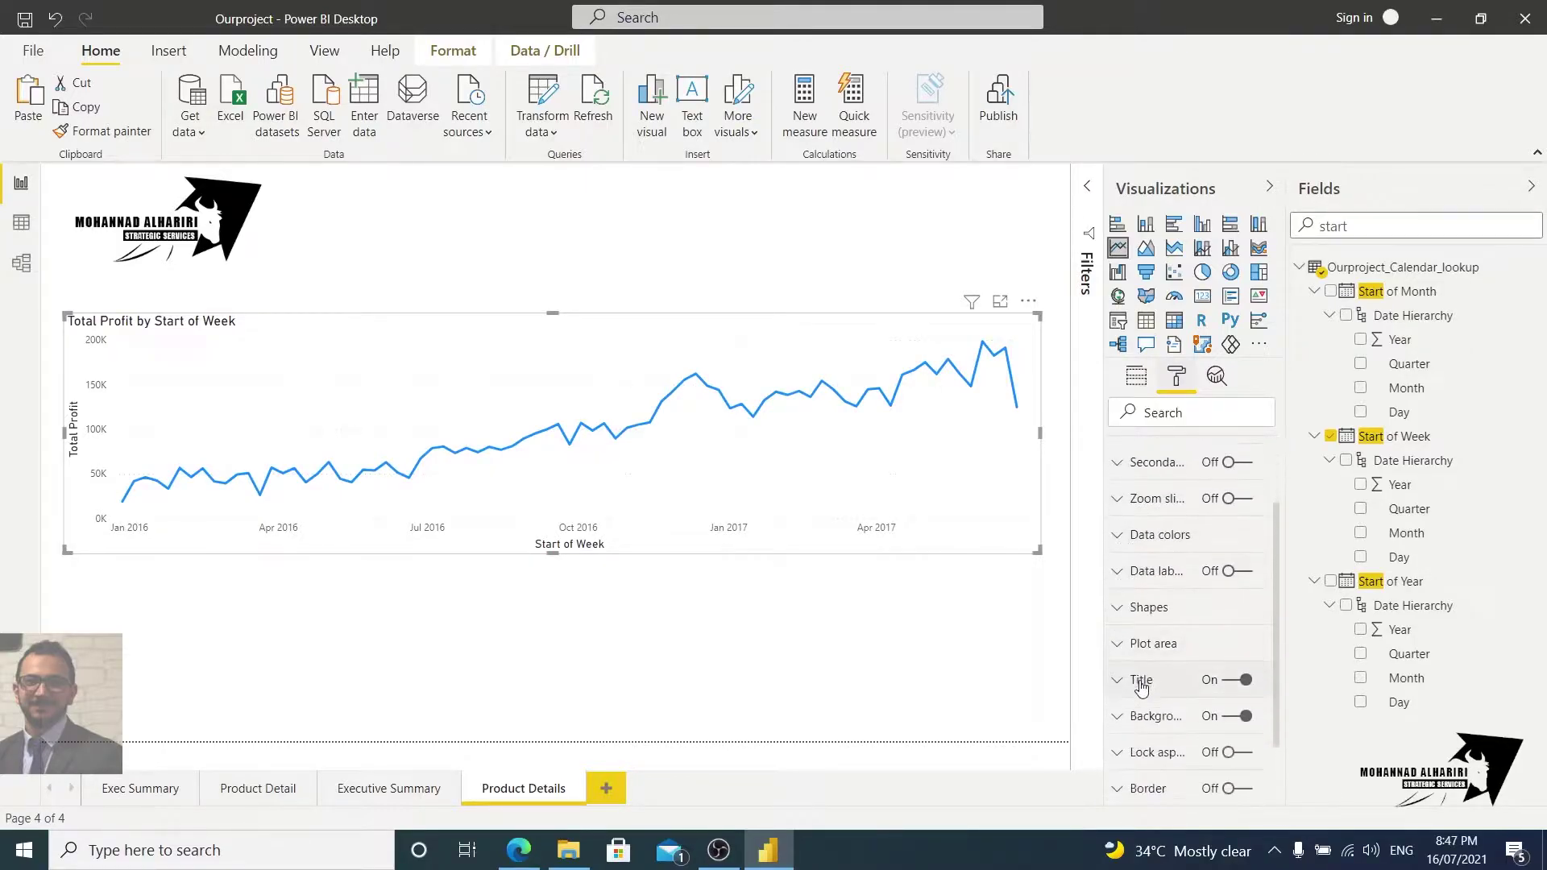
{"action": "left_click", "coordinate": [1192, 683]}
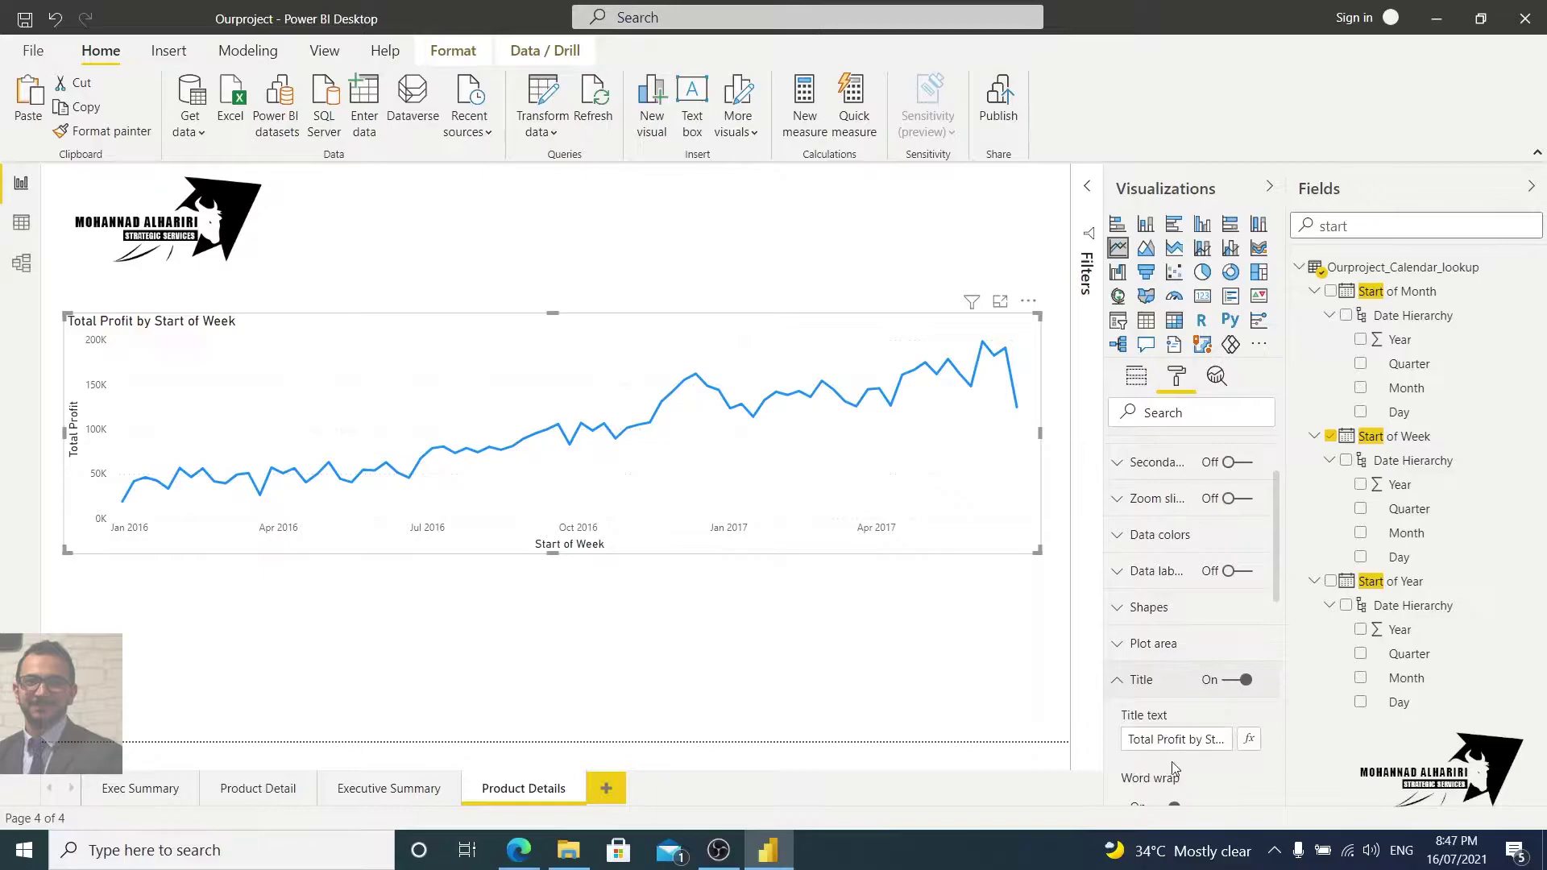
{"action": "double_click", "coordinate": [1172, 738]}
{"action": "triple_click", "coordinate": [1173, 738]}
{"action": "type", "text": "We"}
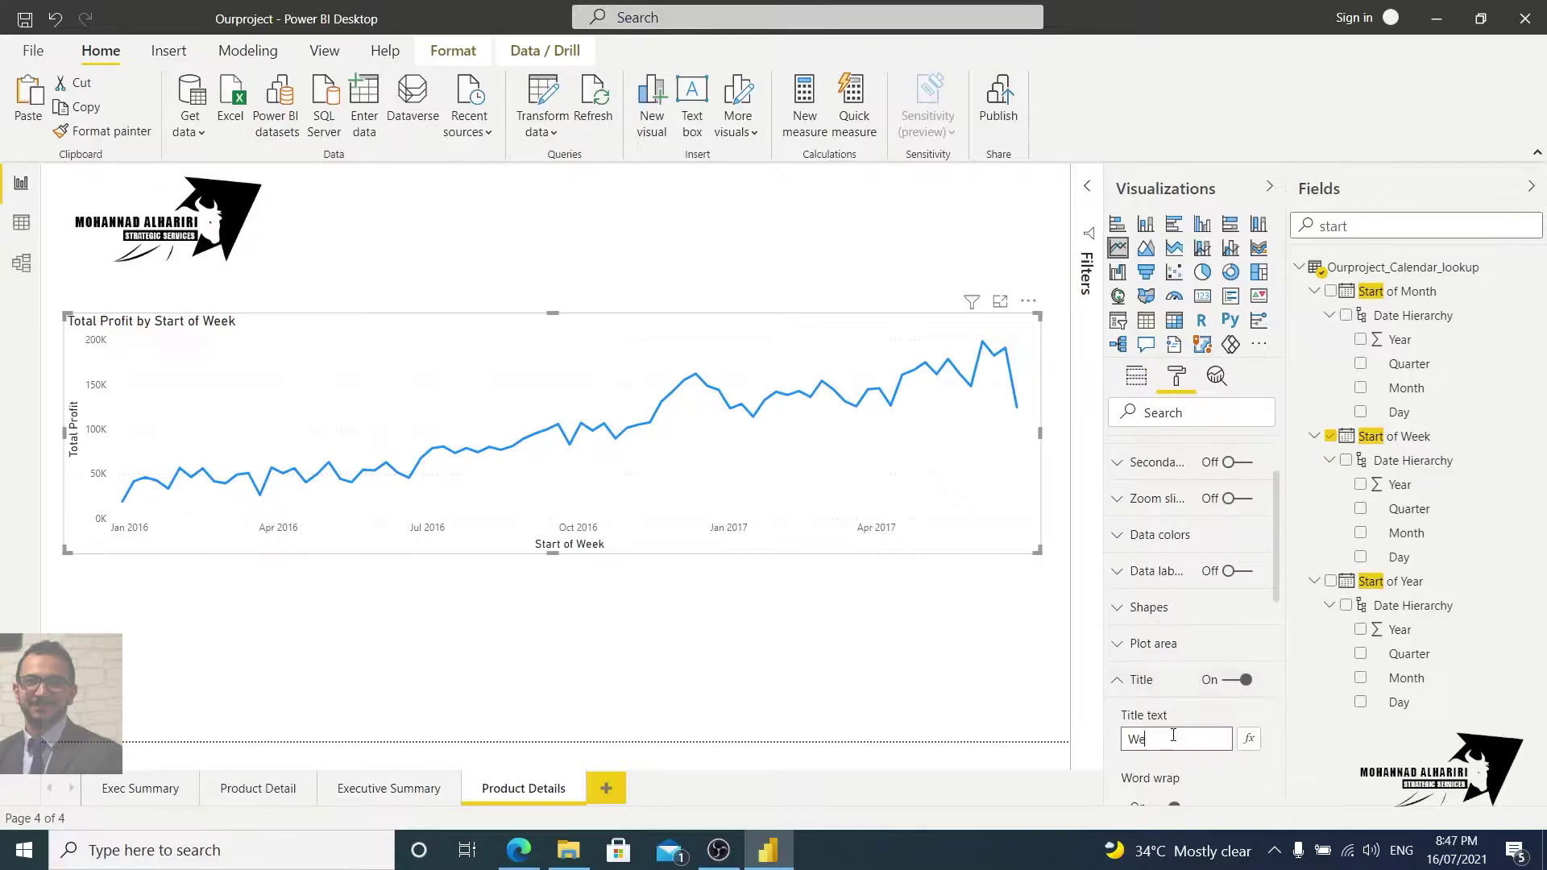
{"action": "type", "text": "ekly Profit"}
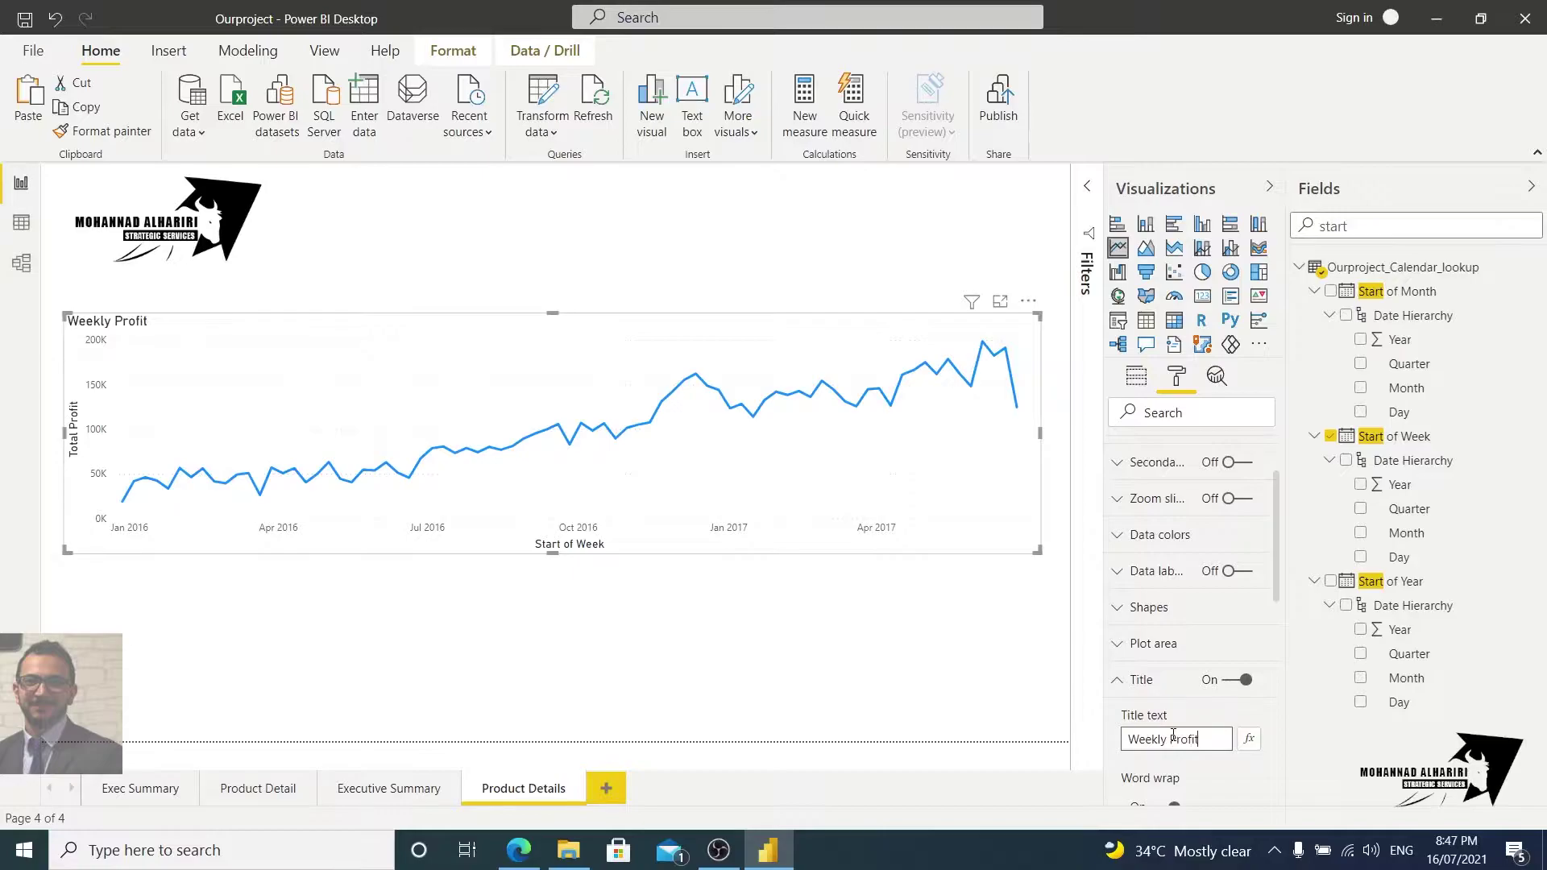
{"action": "left_click", "coordinate": [1239, 780]}
{"action": "left_click", "coordinate": [1057, 375]}
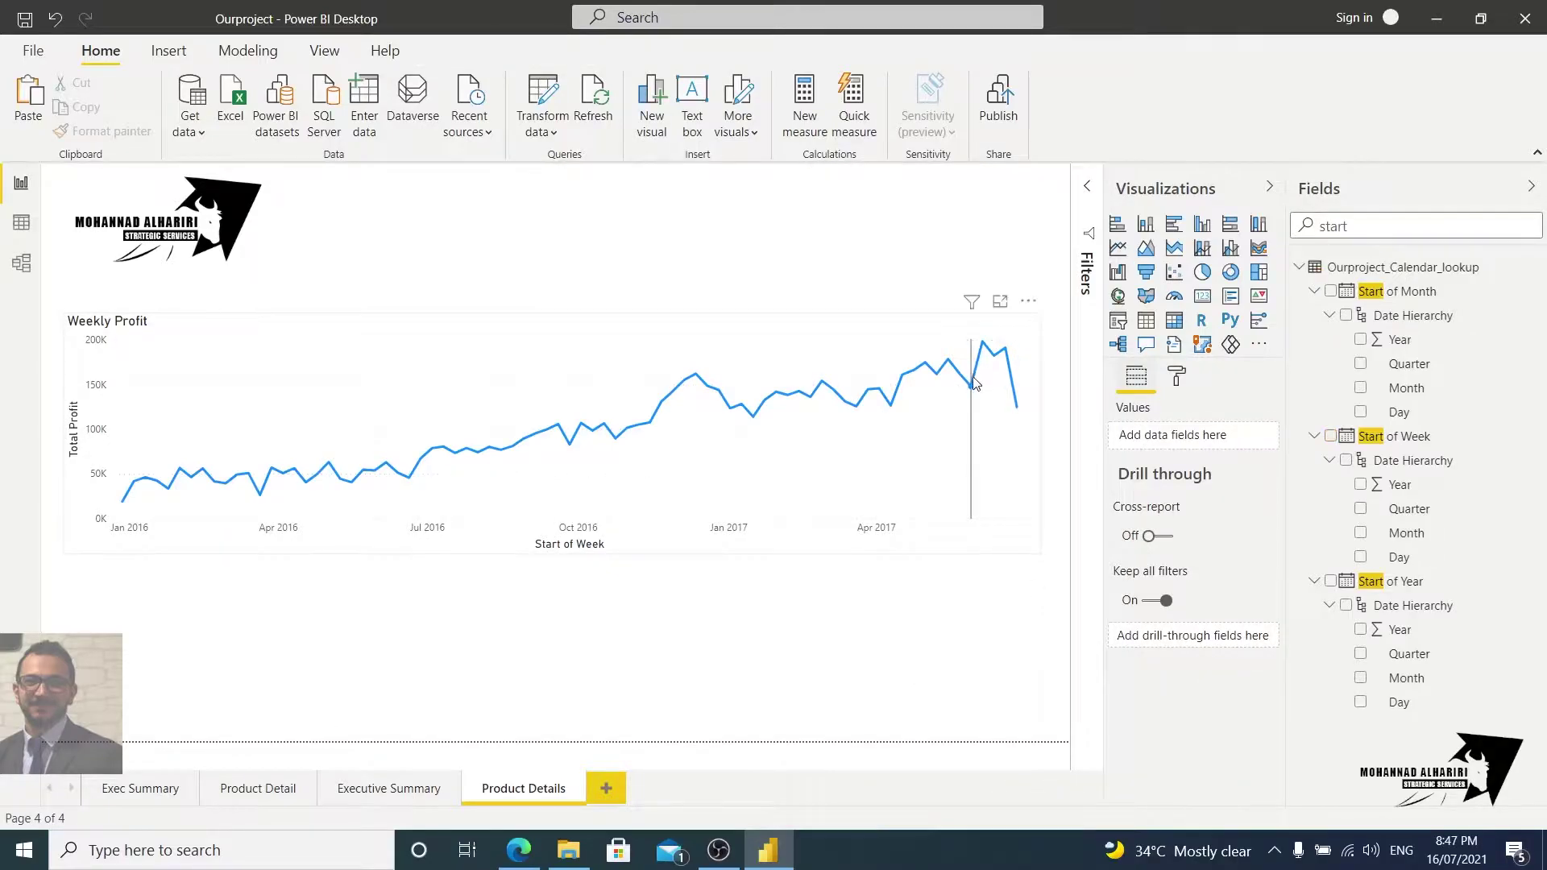
Add the Total Revenue measure to the Weekly Profit chart's tooltips
{"action": "mouse_move", "coordinate": [975, 389]}
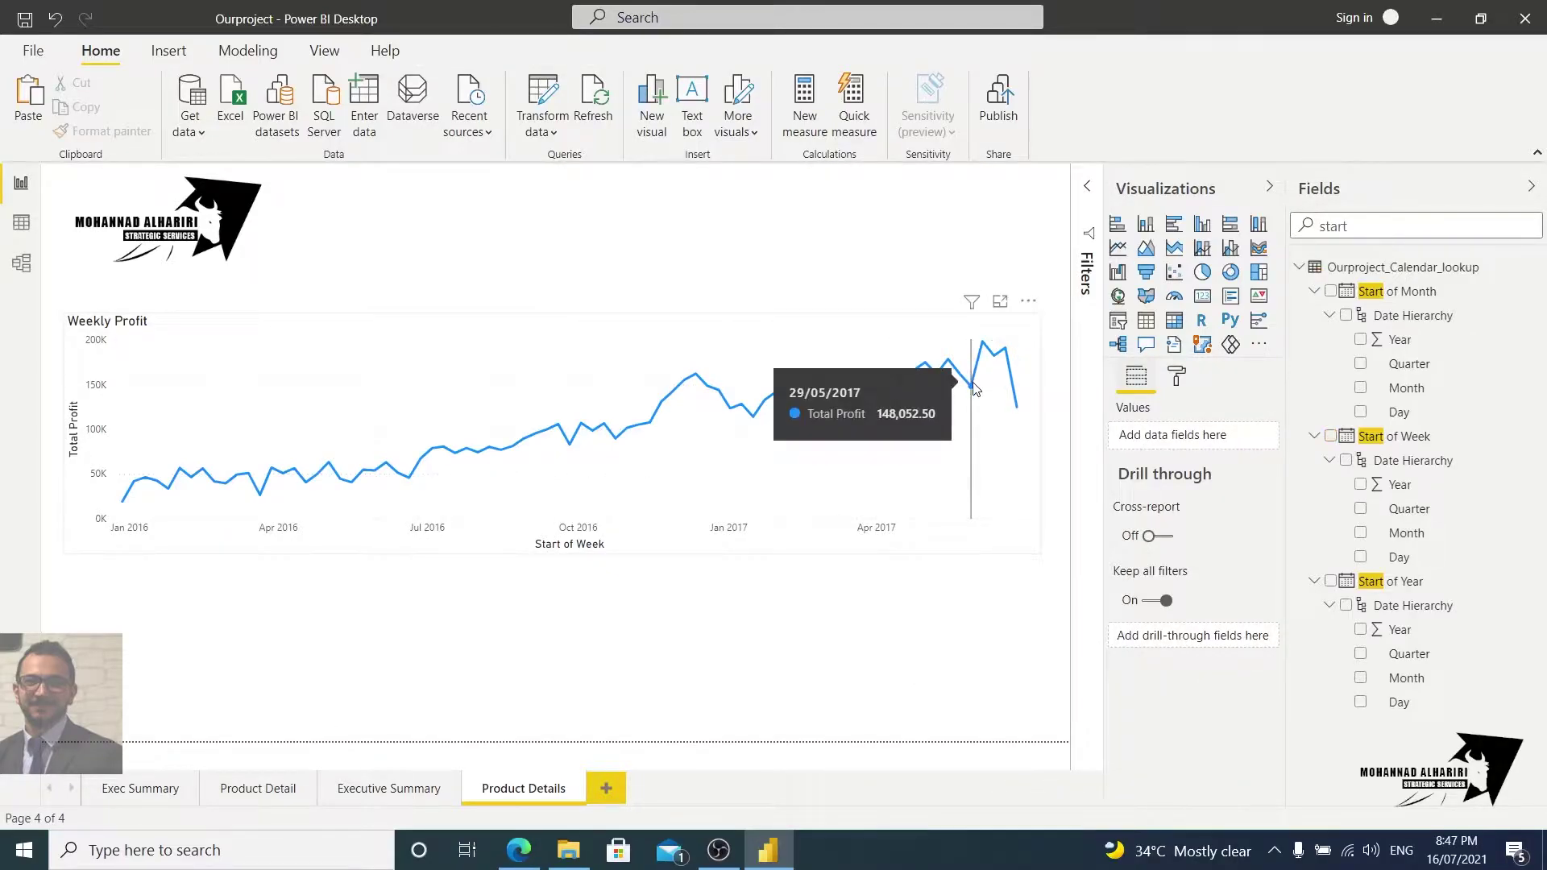
{"action": "key", "text": "ctrl+a"}
{"action": "type", "text": "re"}
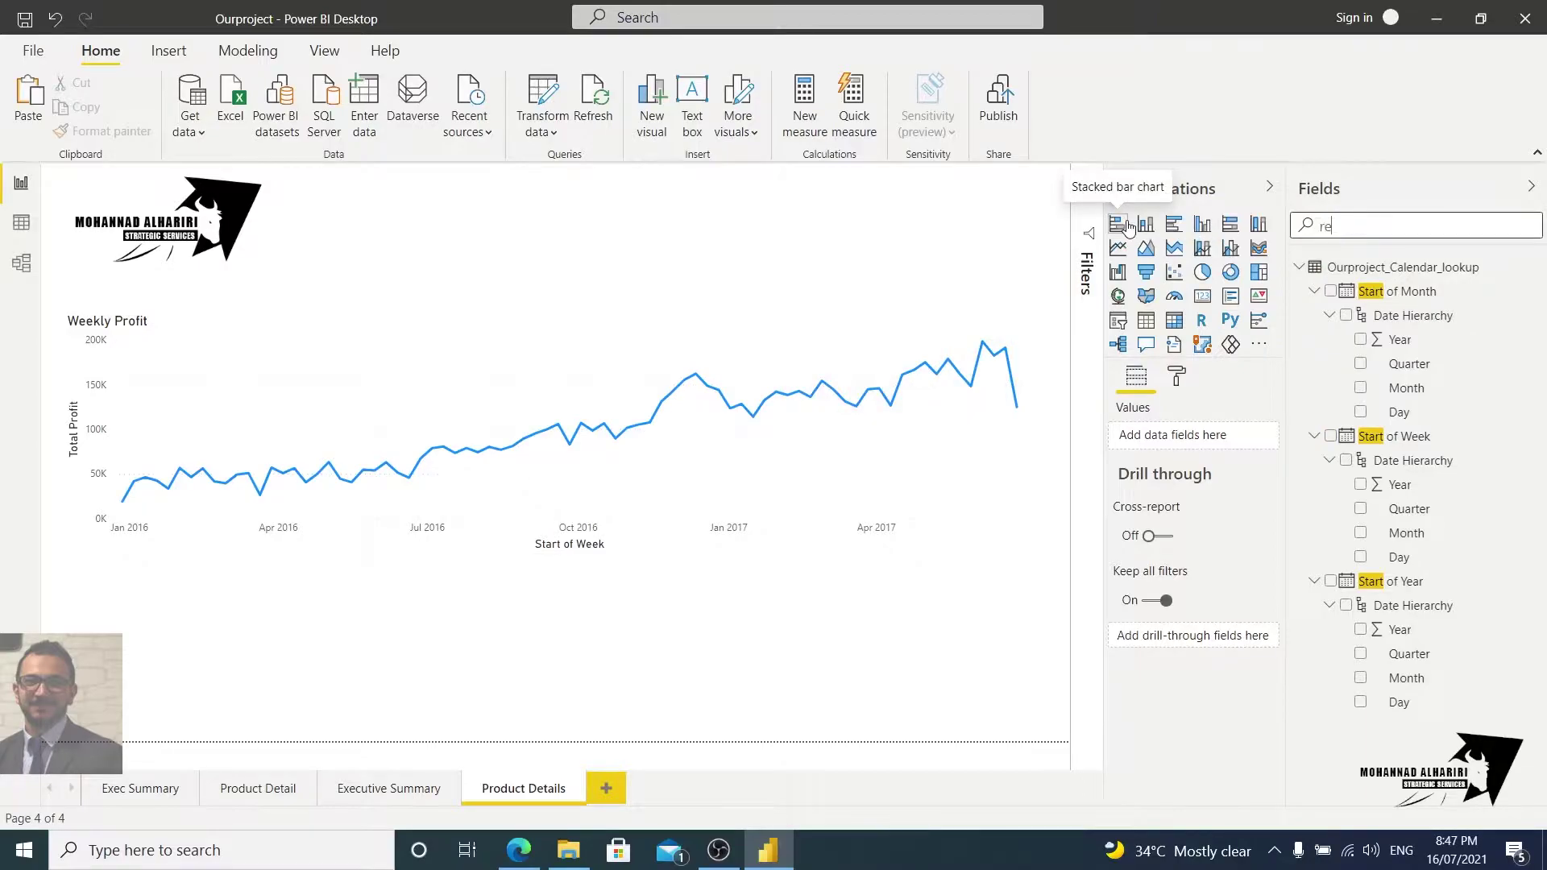
{"action": "type", "text": "venu"}
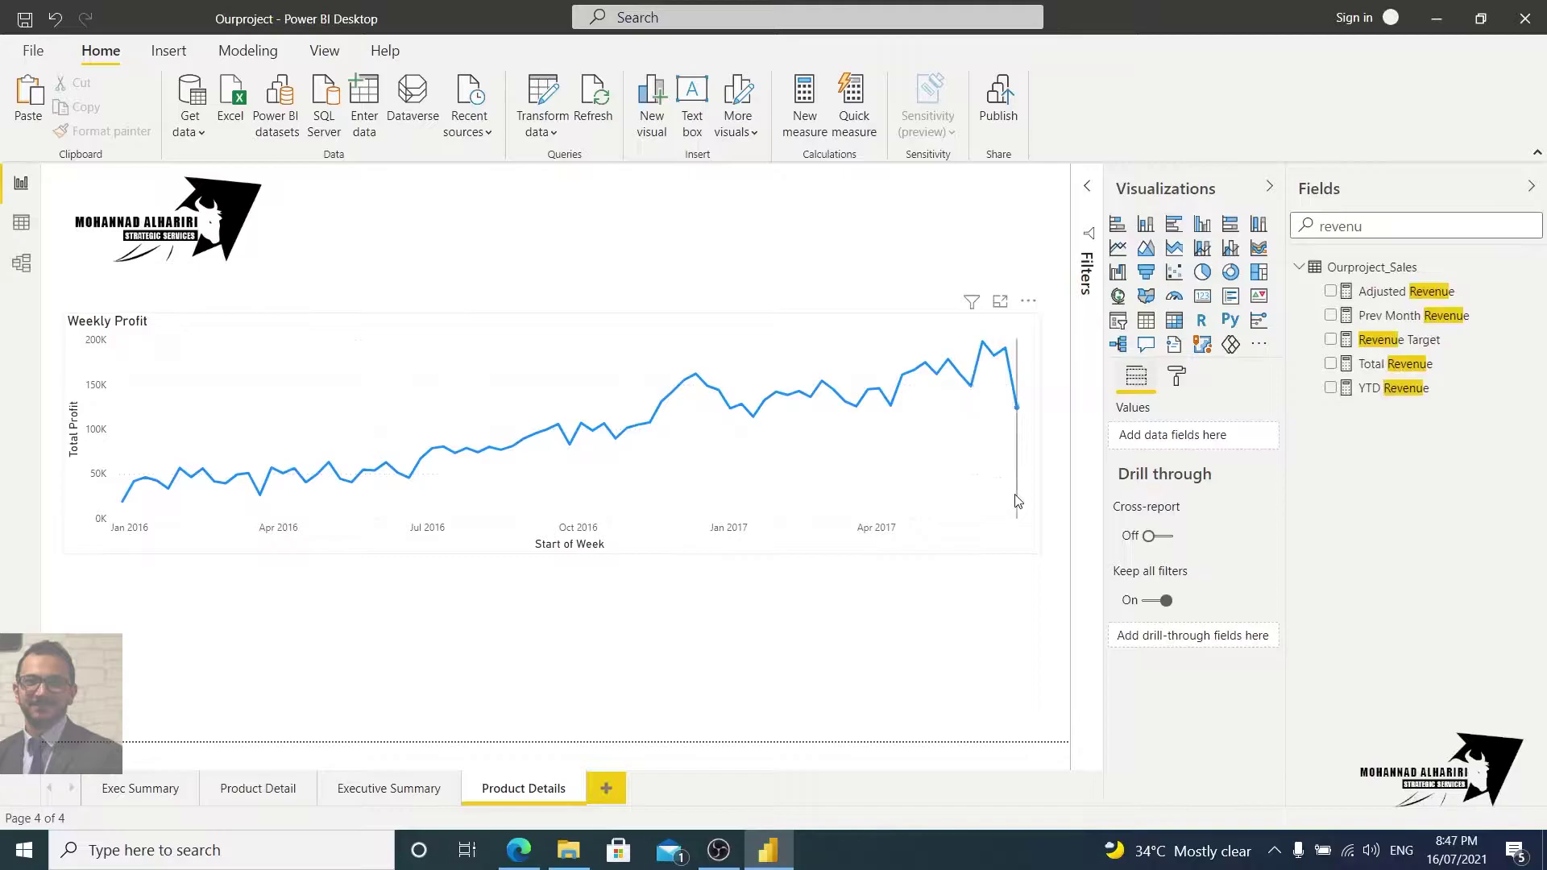
{"action": "left_click", "coordinate": [1019, 501]}
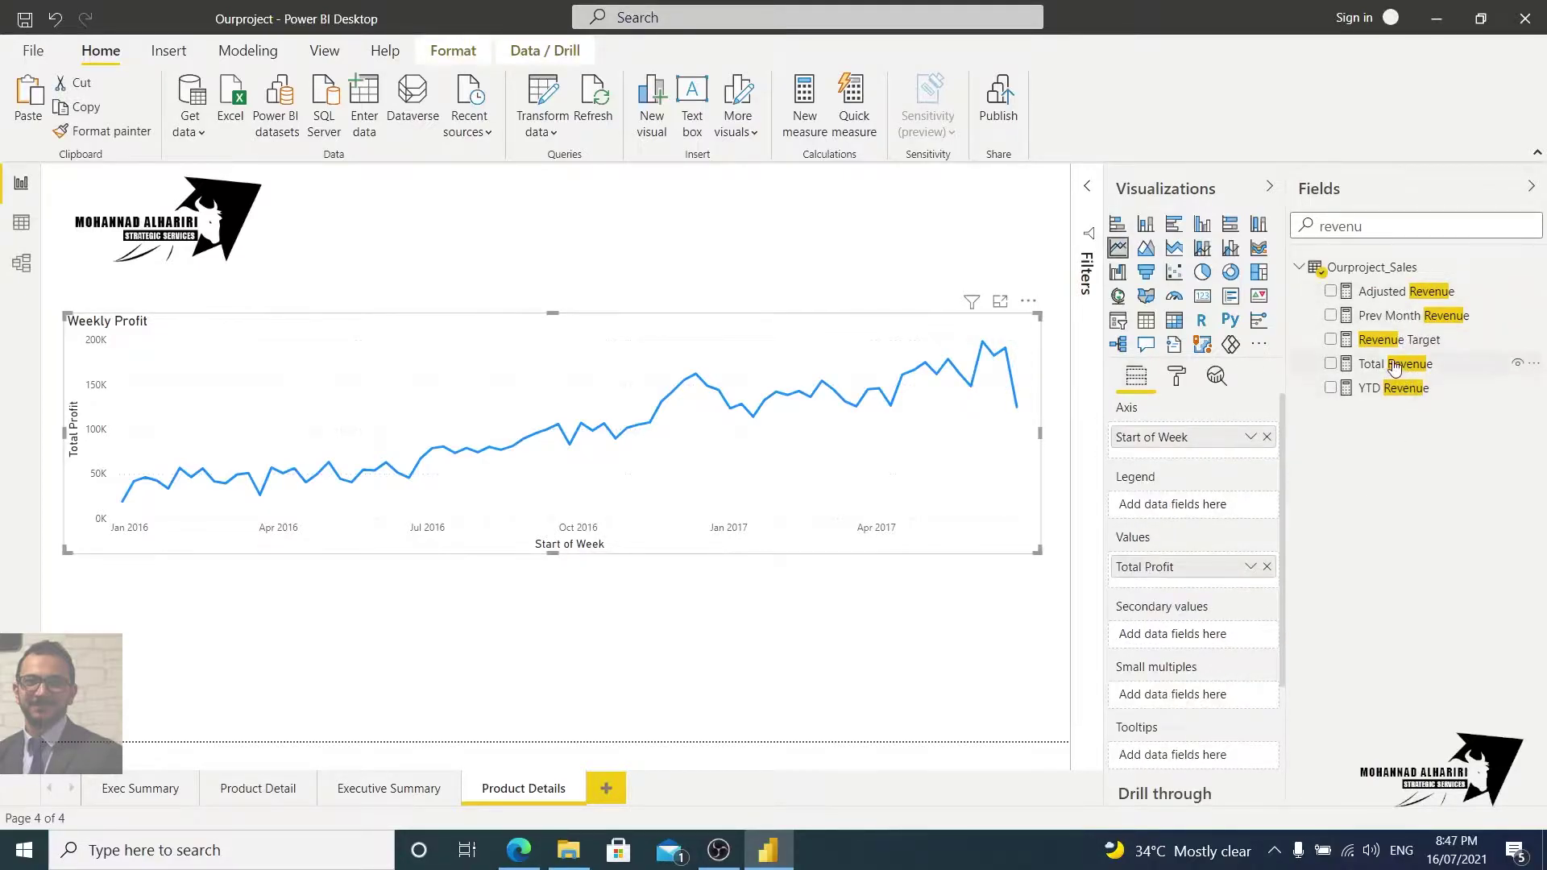
{"action": "left_click_drag", "start_coordinate": [1395, 366], "coordinate": [1192, 755]}
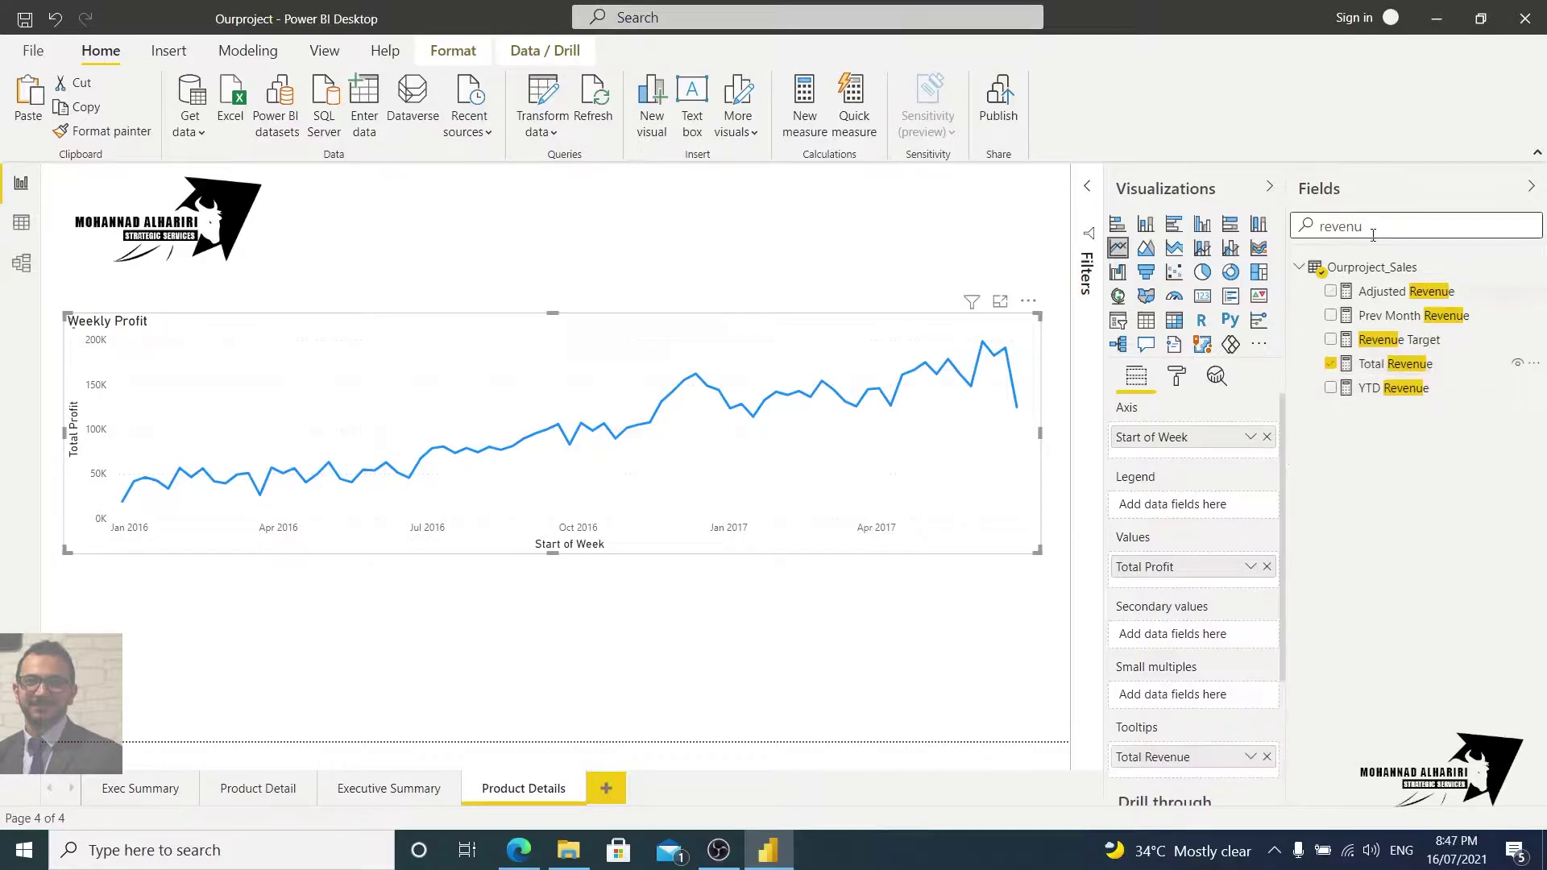
Add the Total Orders measure to the Weekly Profit chart's tooltips and check them on the line
{"action": "left_click_drag", "start_coordinate": [1385, 232], "coordinate": [1296, 264]}
{"action": "type", "text": "order"}
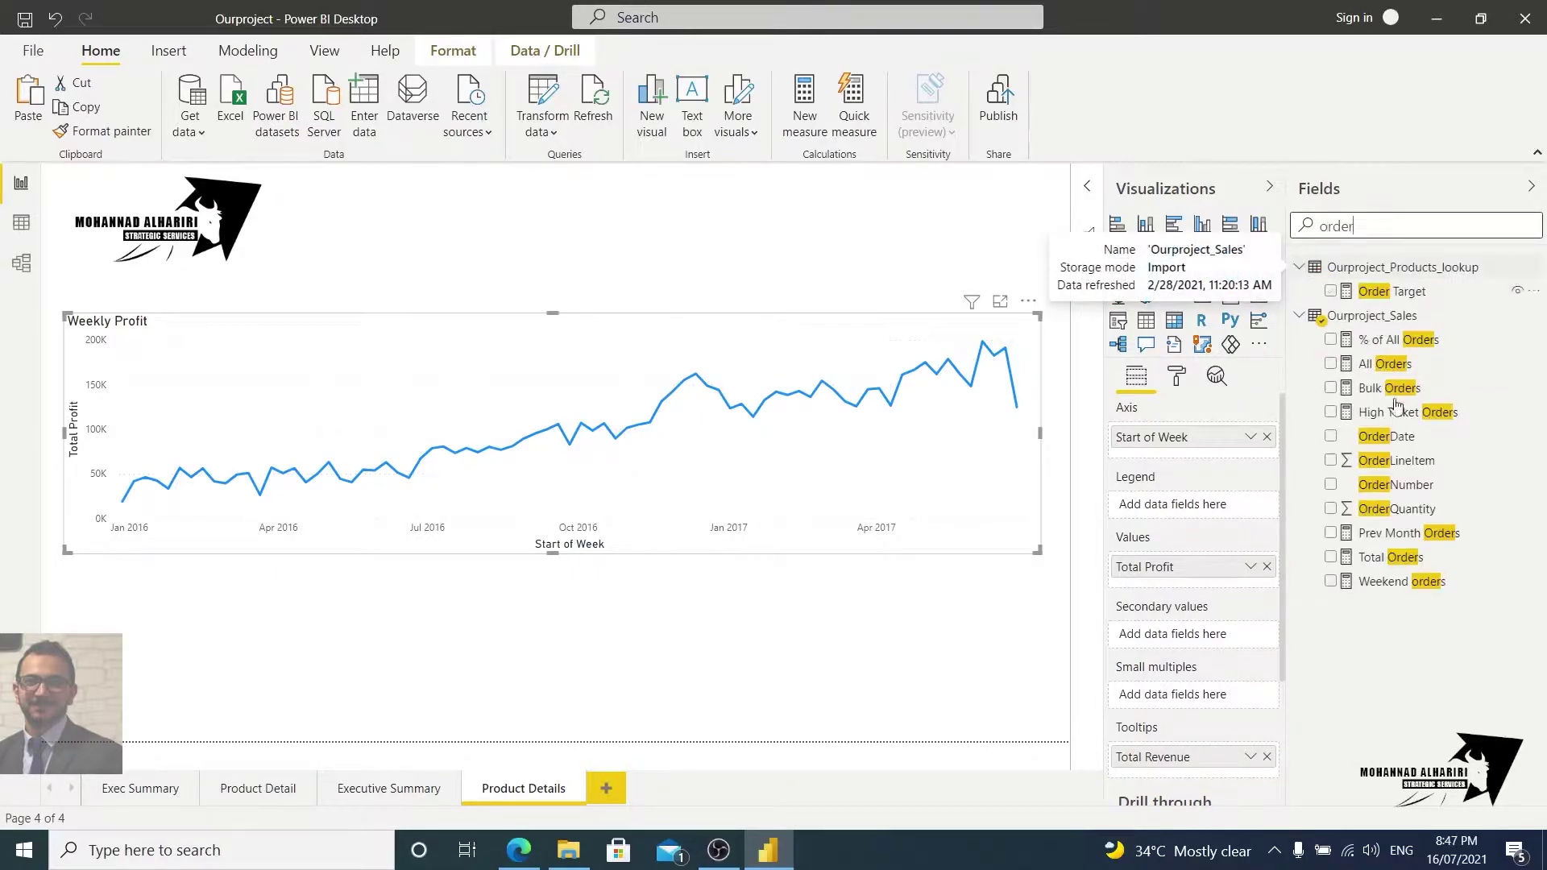
{"action": "left_click_drag", "start_coordinate": [1390, 557], "coordinate": [1180, 774]}
{"action": "mouse_move", "coordinate": [891, 409]}
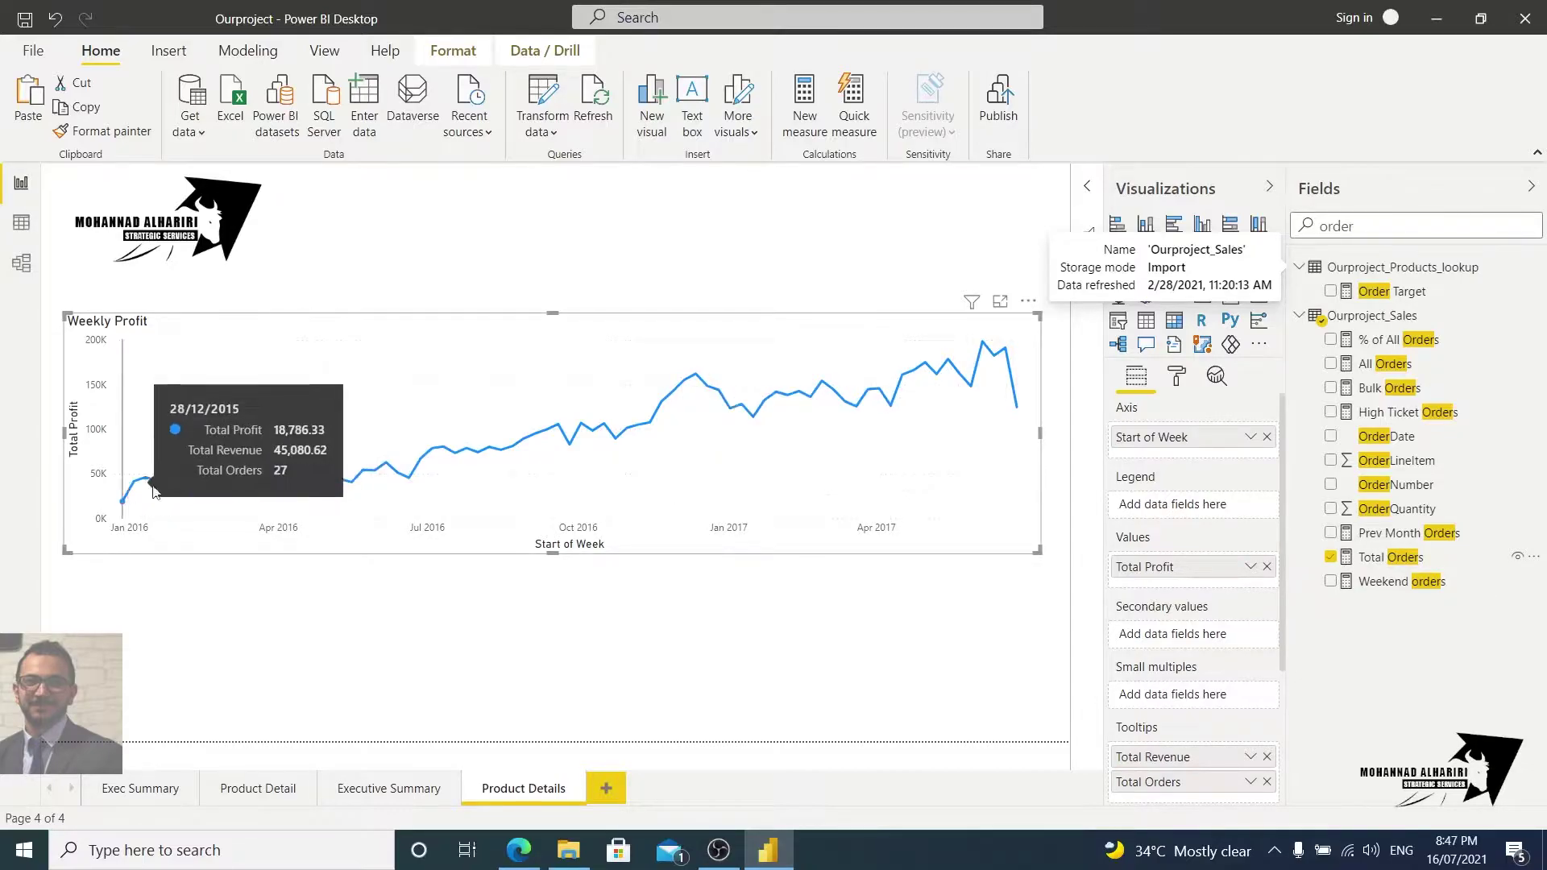
{"action": "left_click", "coordinate": [1185, 384]}
{"action": "left_click", "coordinate": [1138, 379]}
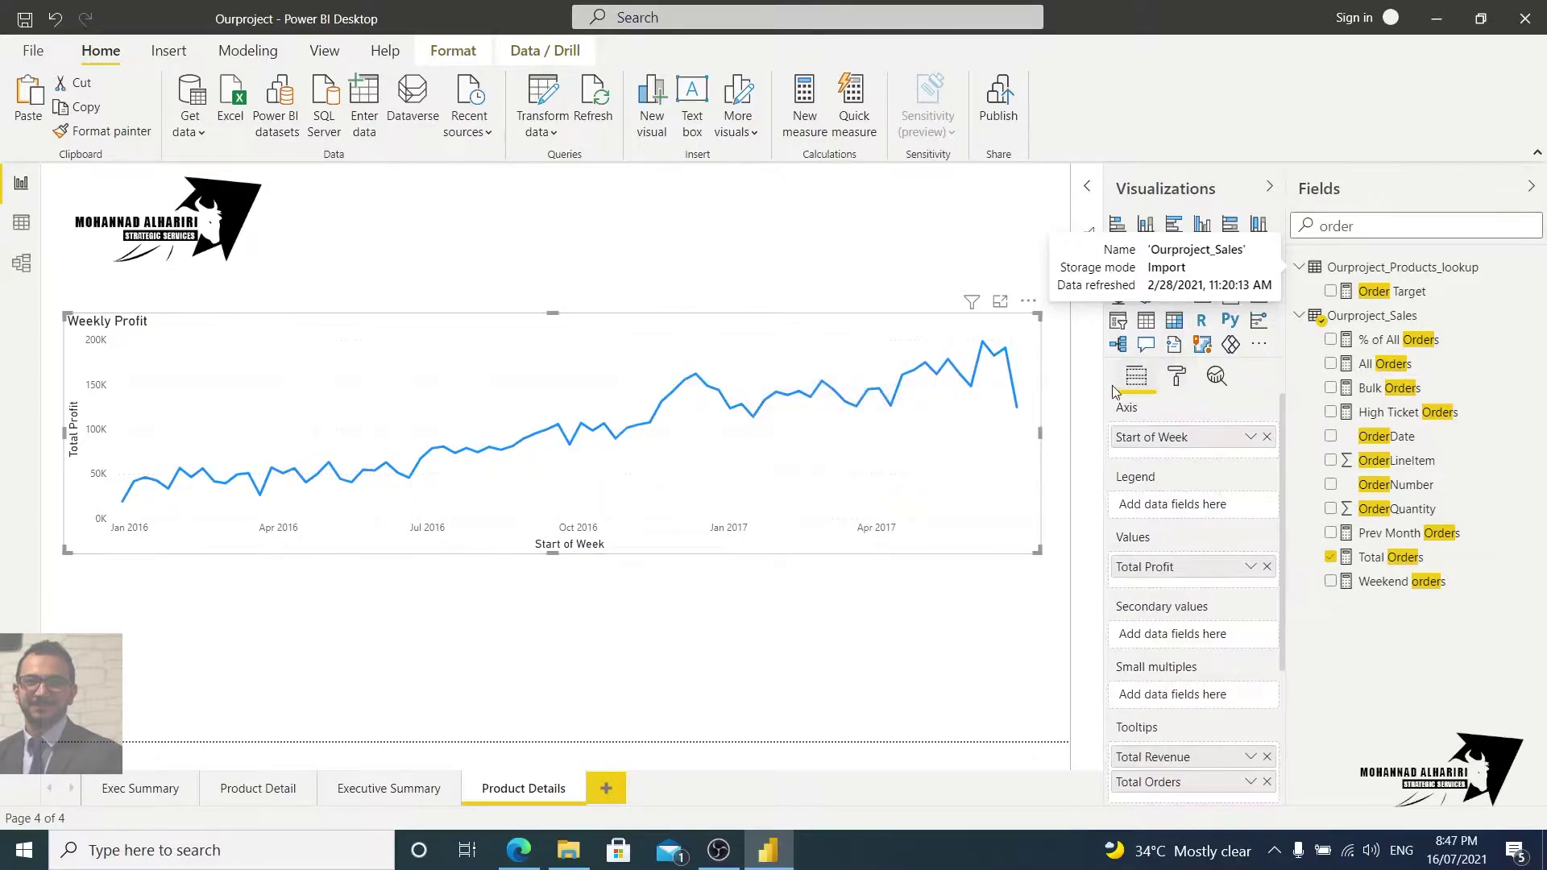
{"action": "left_click", "coordinate": [1176, 376]}
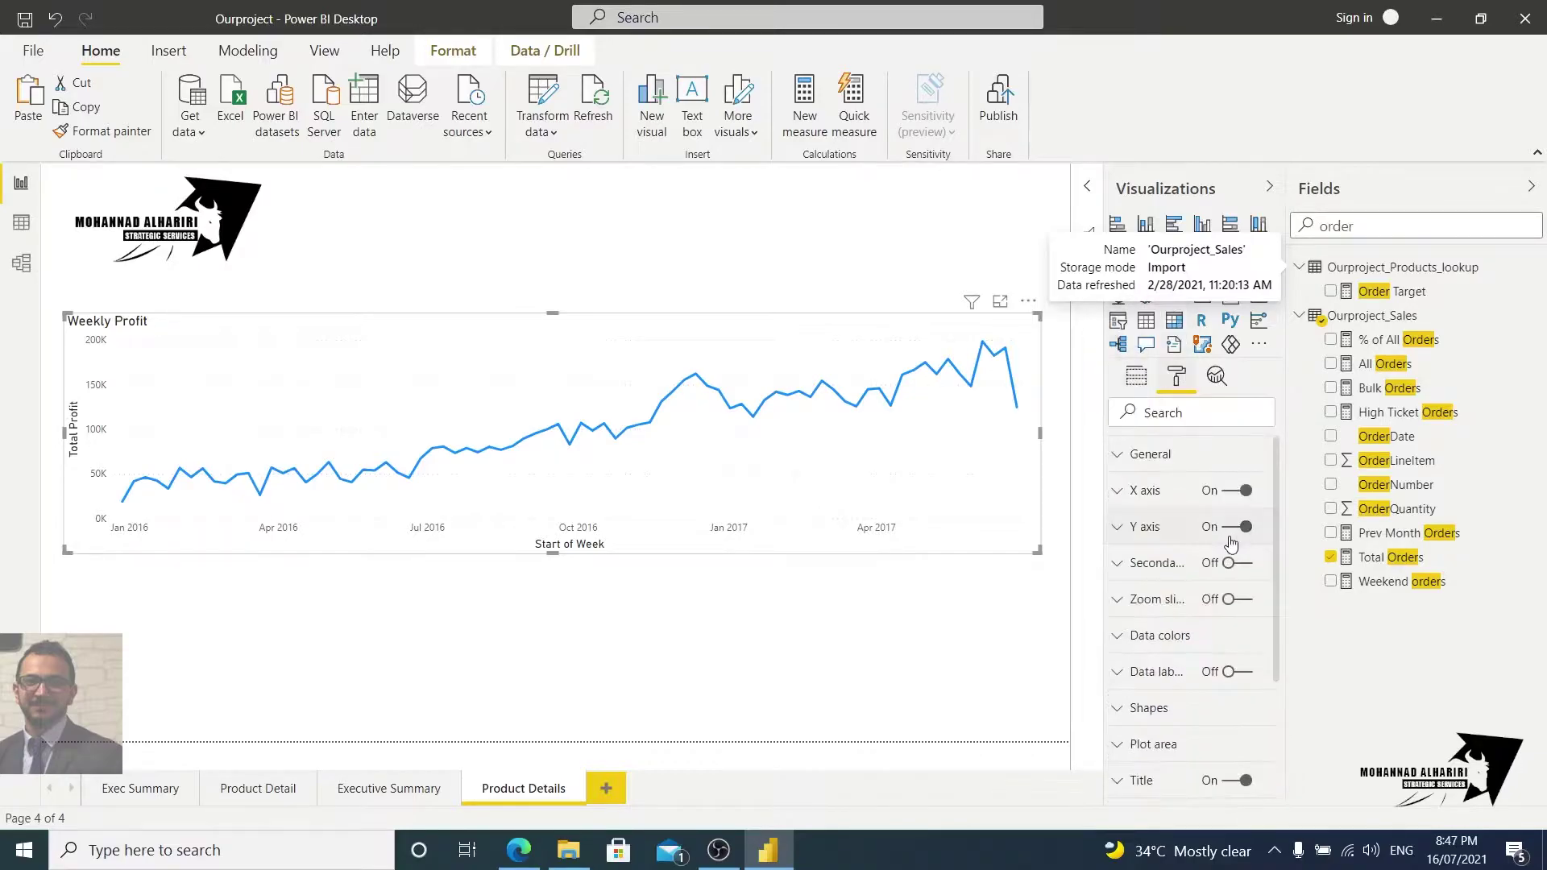
{"action": "left_click", "coordinate": [1127, 636]}
{"action": "scroll", "coordinate": [1271, 582], "scroll_direction": "down", "scroll_amount": 5}
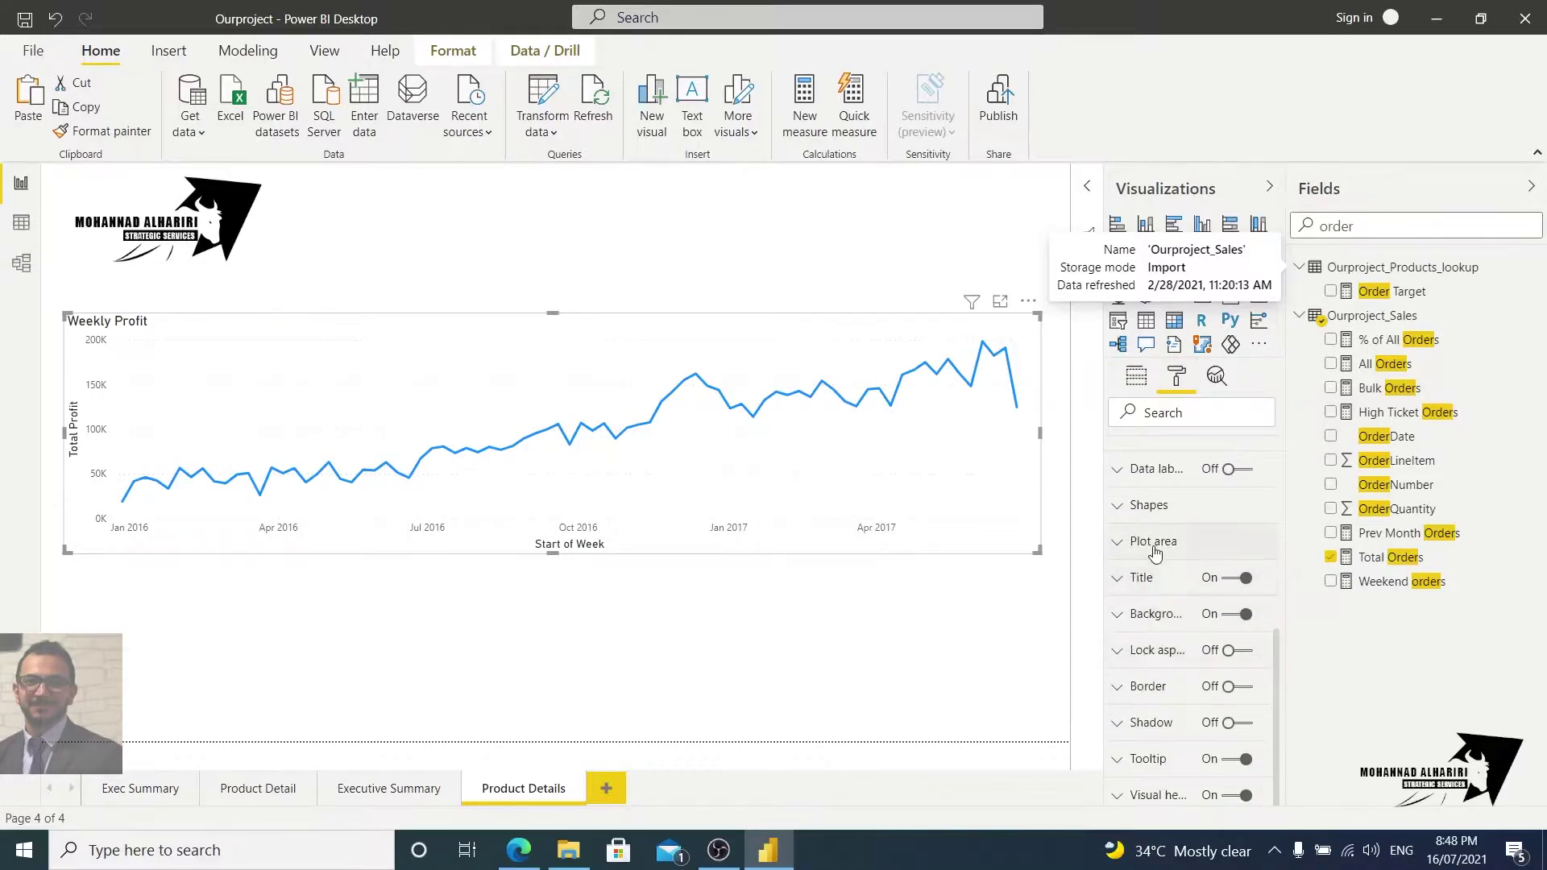
{"action": "scroll", "coordinate": [1163, 560], "scroll_direction": "up", "scroll_amount": 5}
{"action": "left_click", "coordinate": [1126, 448]}
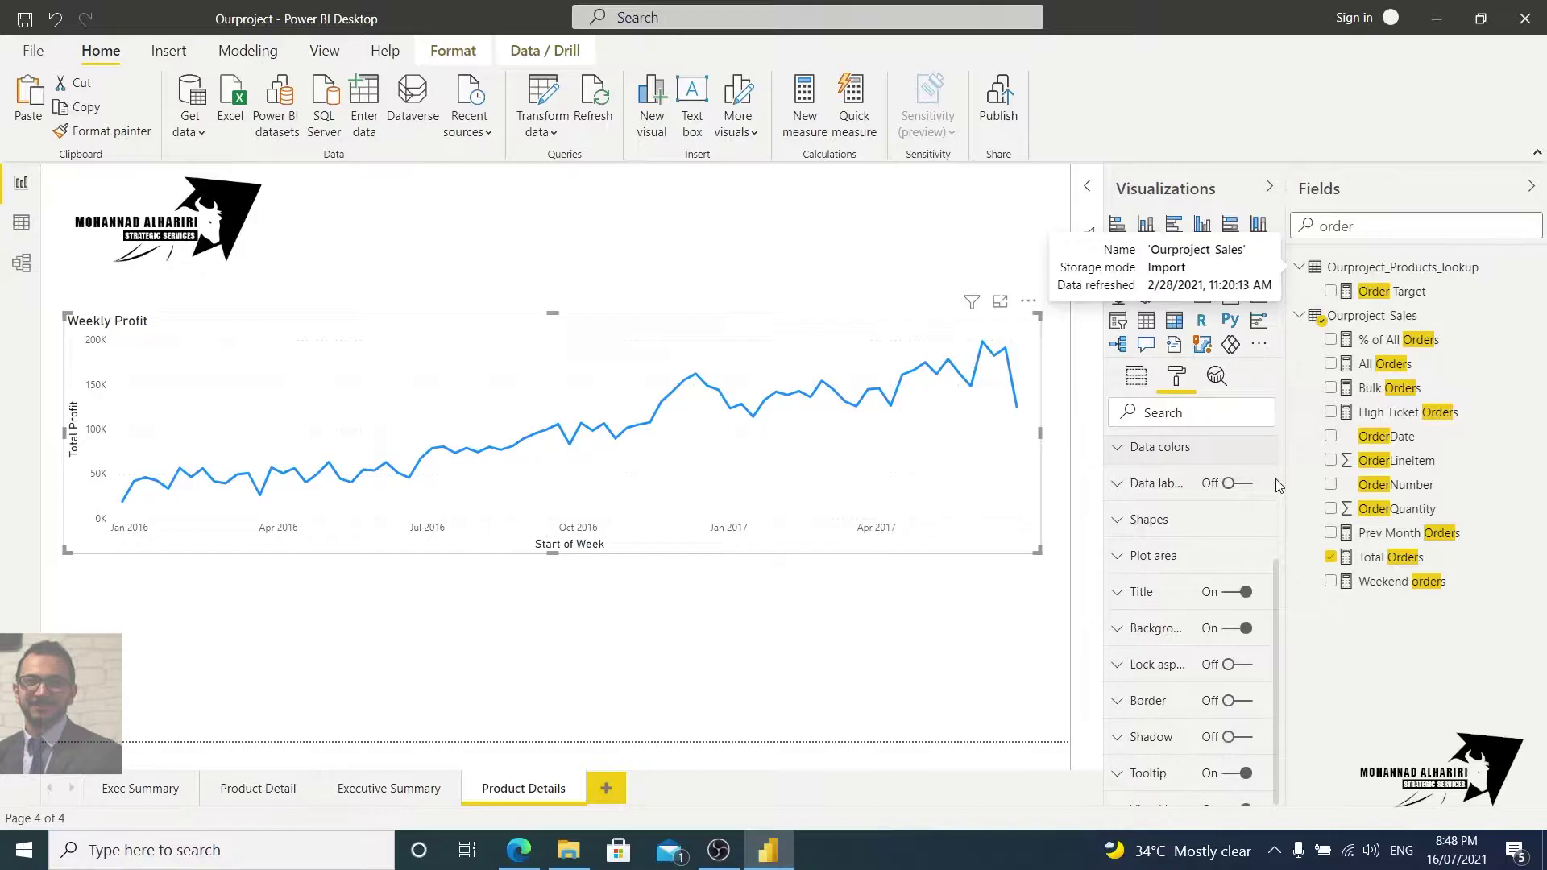
Add a trend line to the Weekly Profit line chart and check it against the weekly values
{"action": "left_click", "coordinate": [1217, 379]}
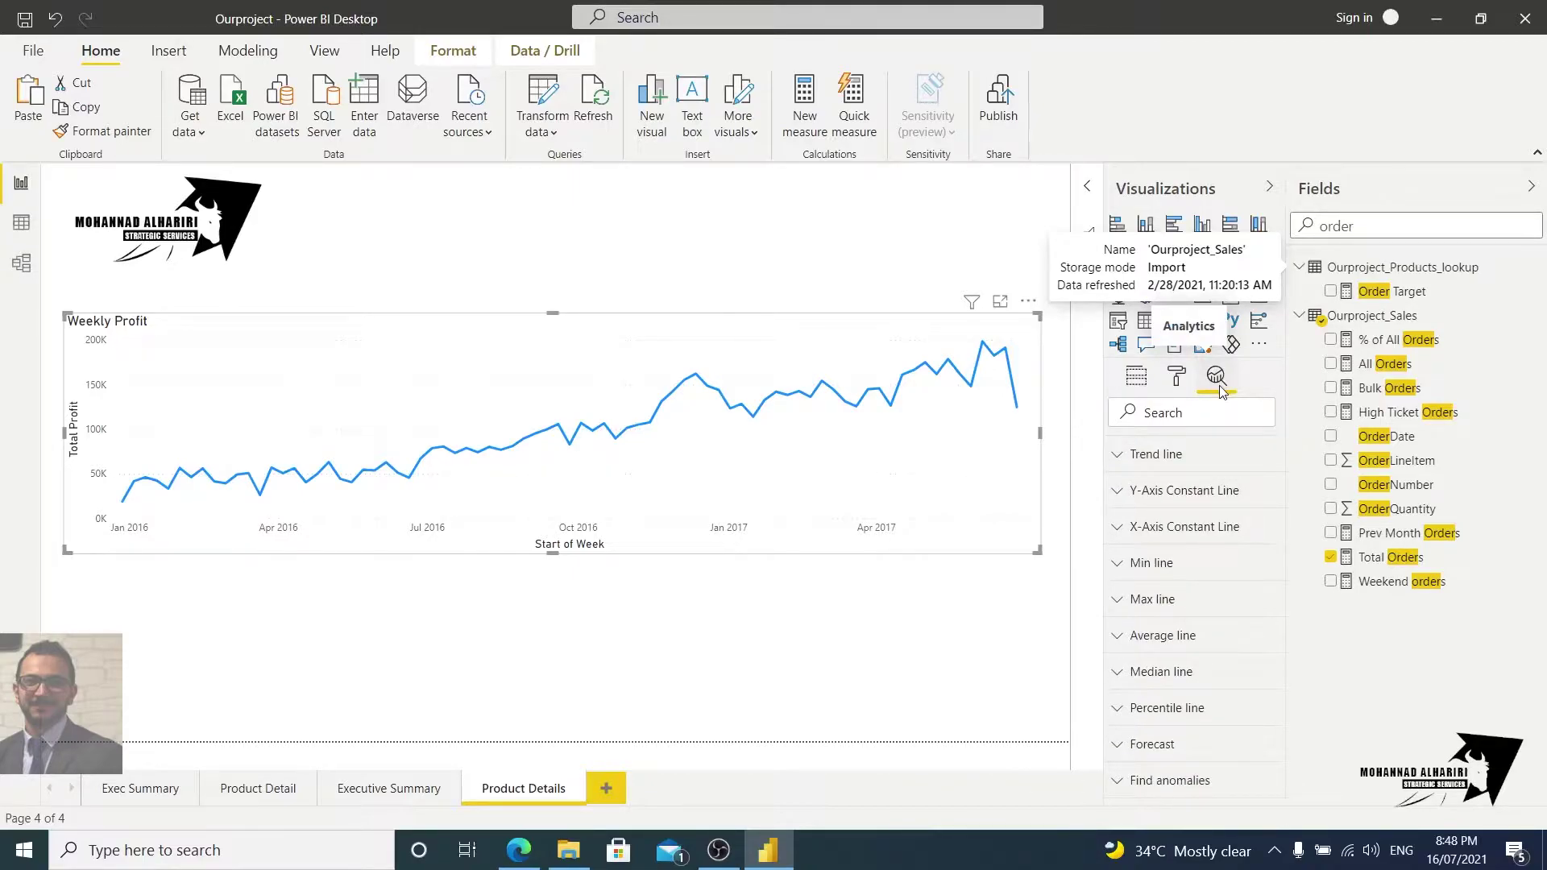
{"action": "left_click", "coordinate": [1128, 460]}
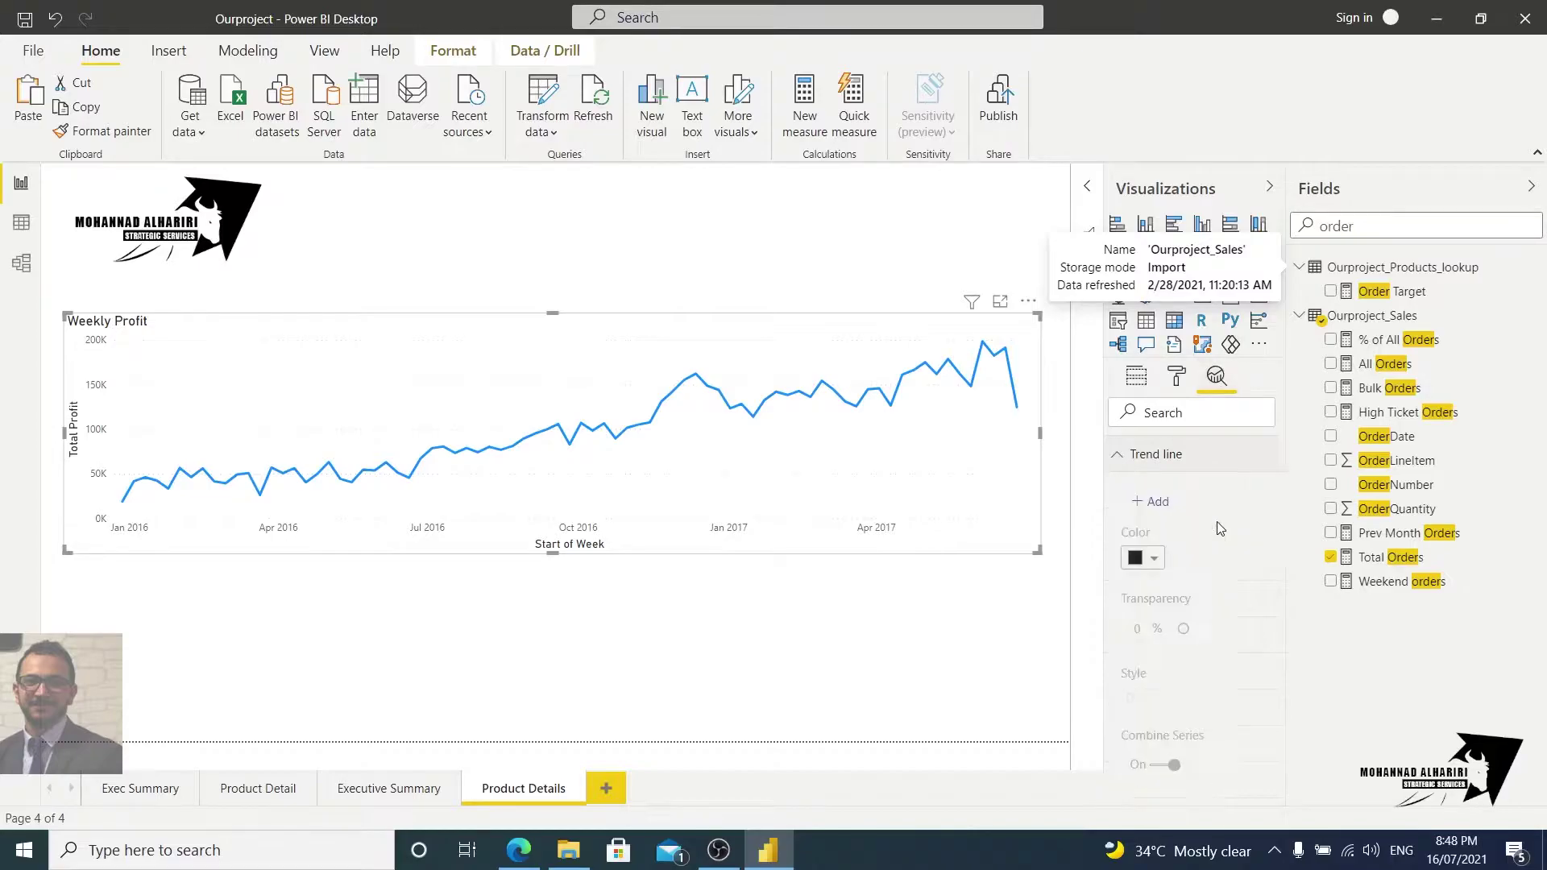
{"action": "left_click", "coordinate": [1152, 501]}
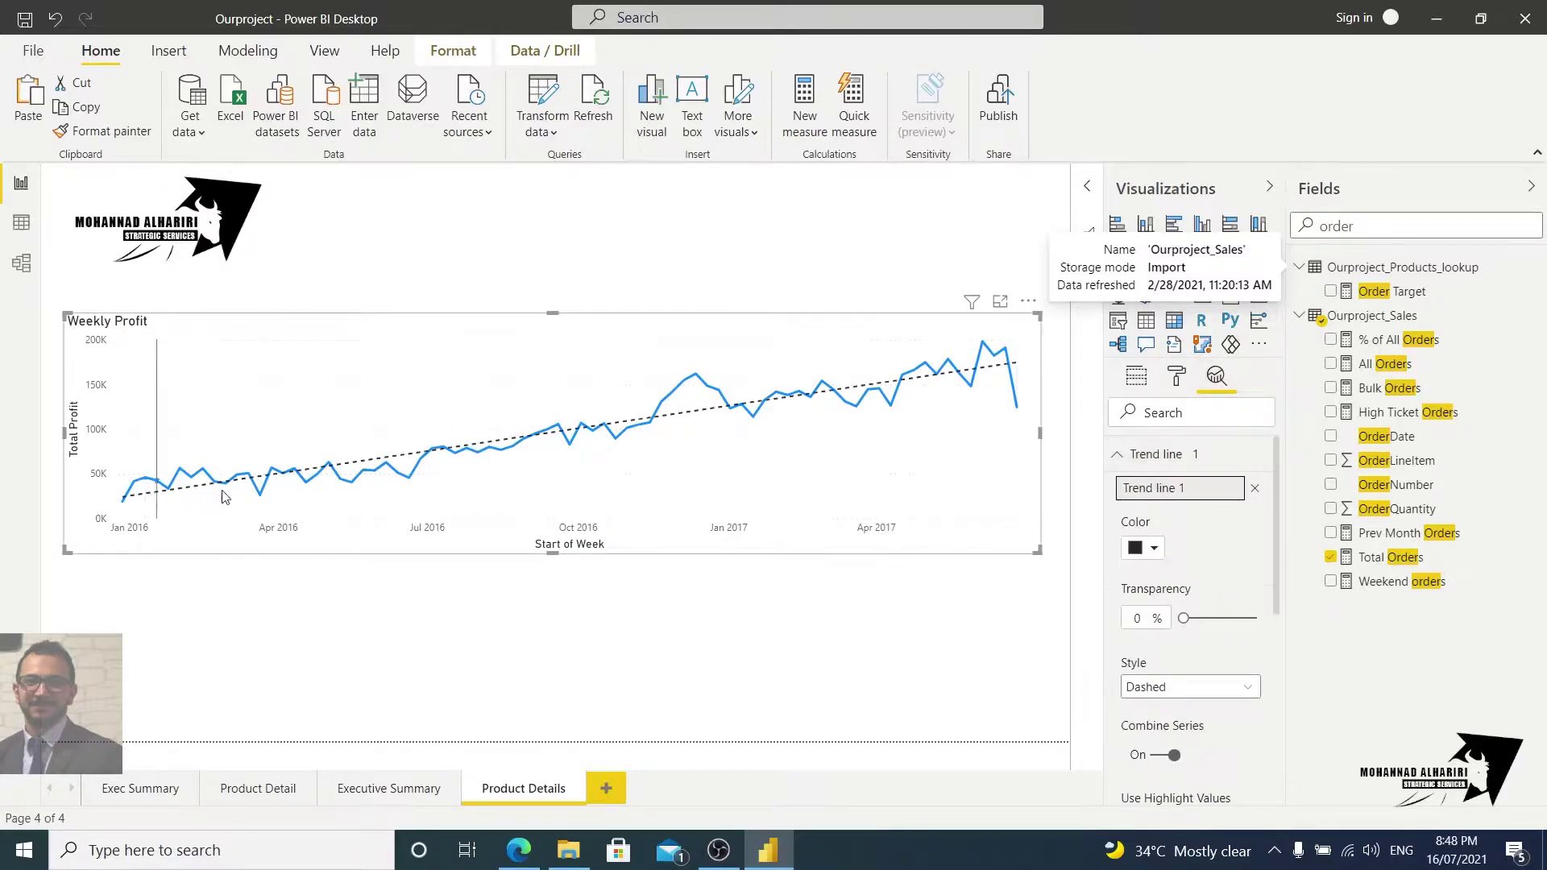
{"action": "mouse_move", "coordinate": [1016, 372]}
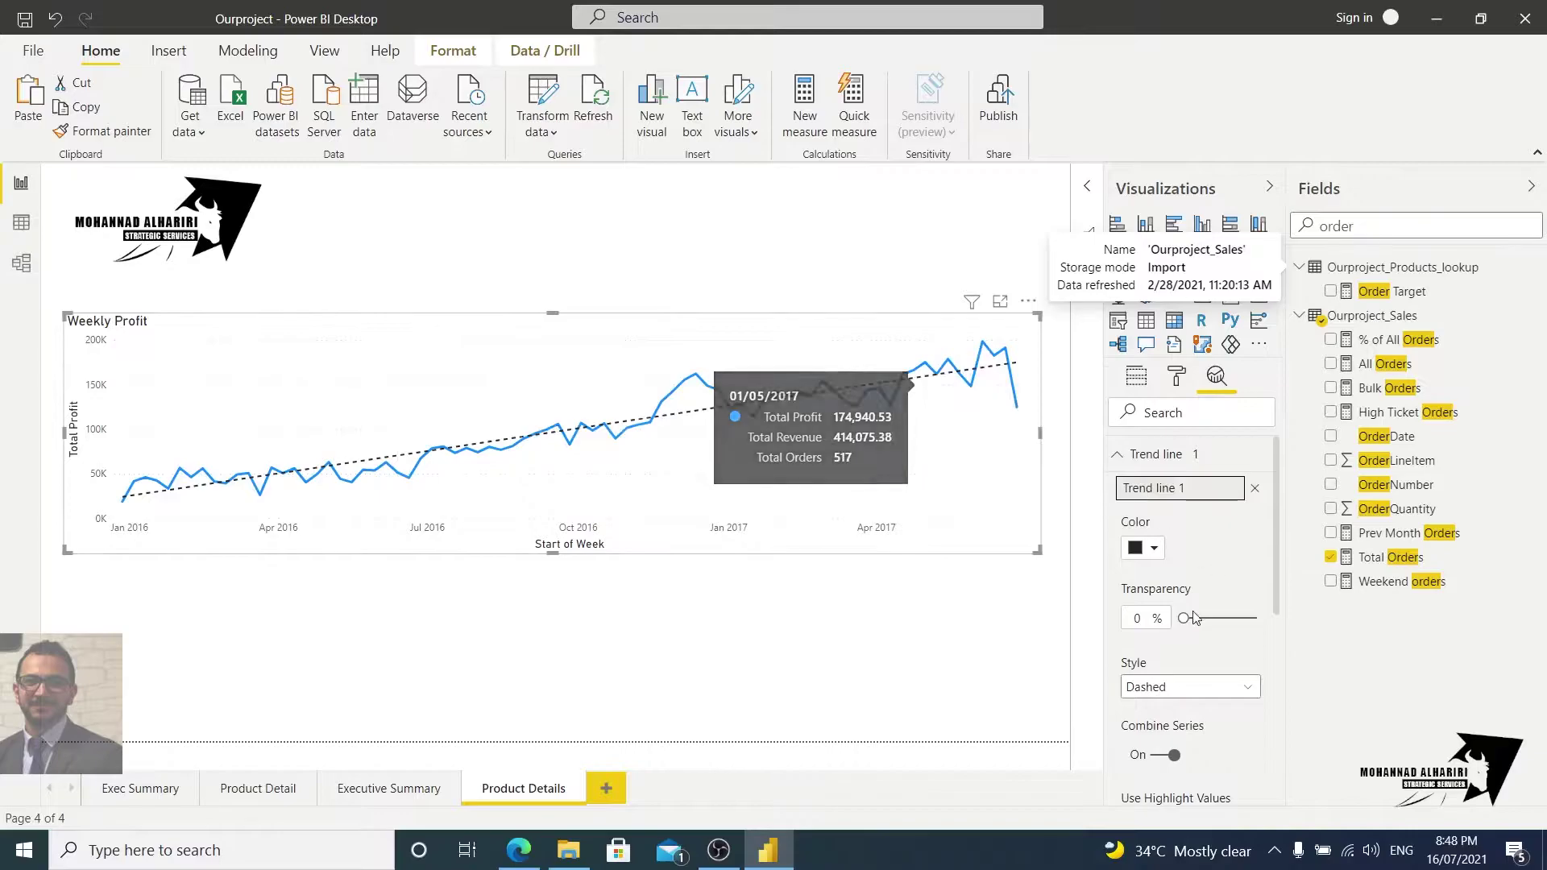
Try the Solid and Dotted styles on the Weekly Profit trend line and return it to Dashed
{"action": "scroll", "coordinate": [1206, 614], "scroll_direction": "down", "scroll_amount": 1}
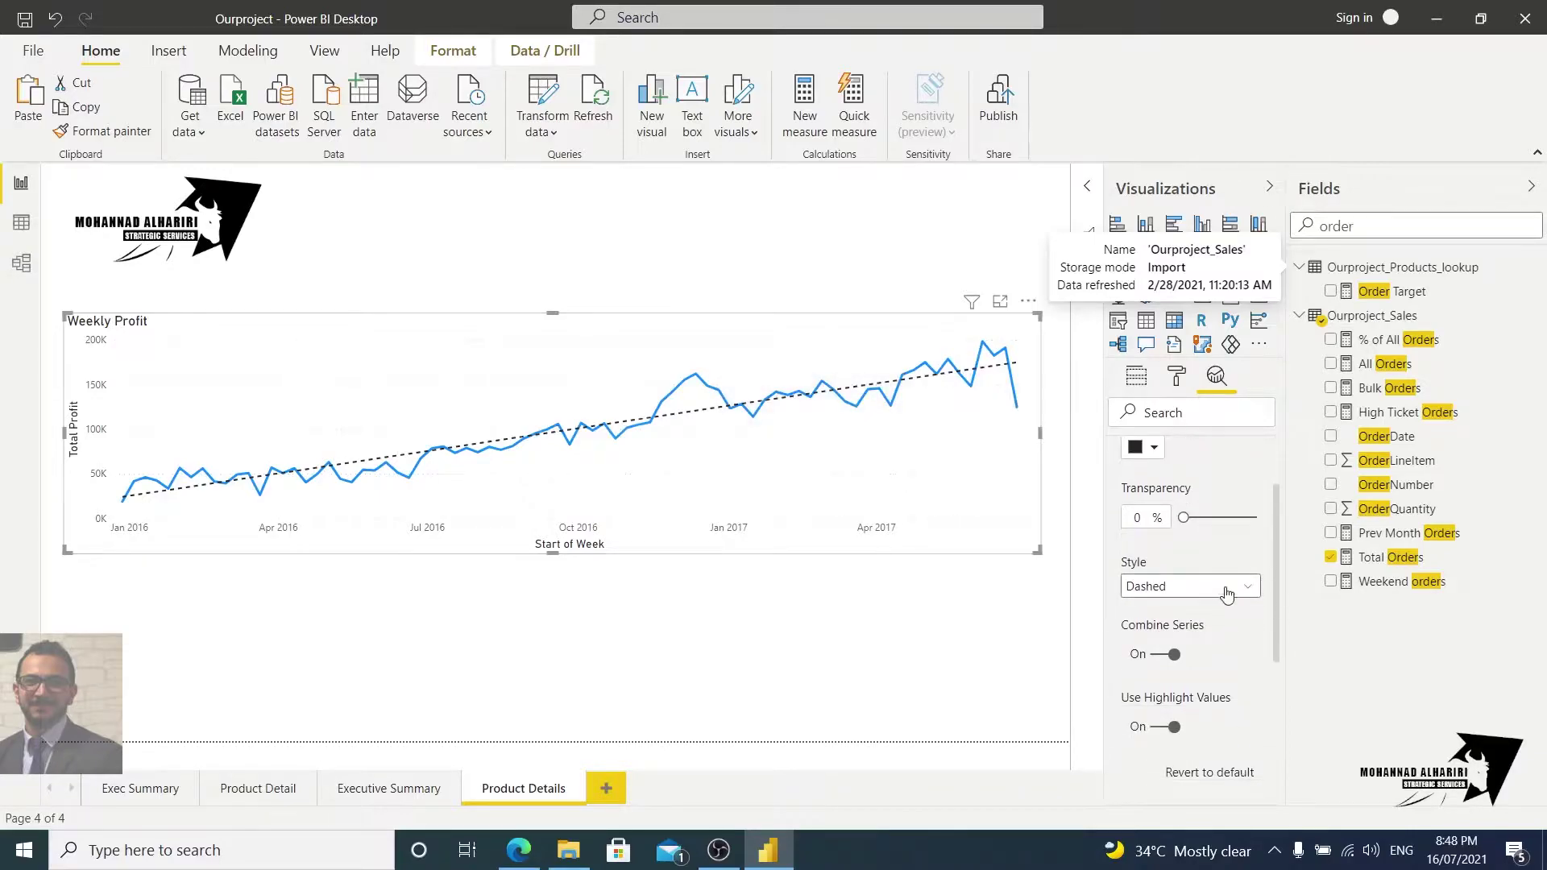
{"action": "left_click", "coordinate": [1143, 586]}
{"action": "left_click", "coordinate": [1164, 633]}
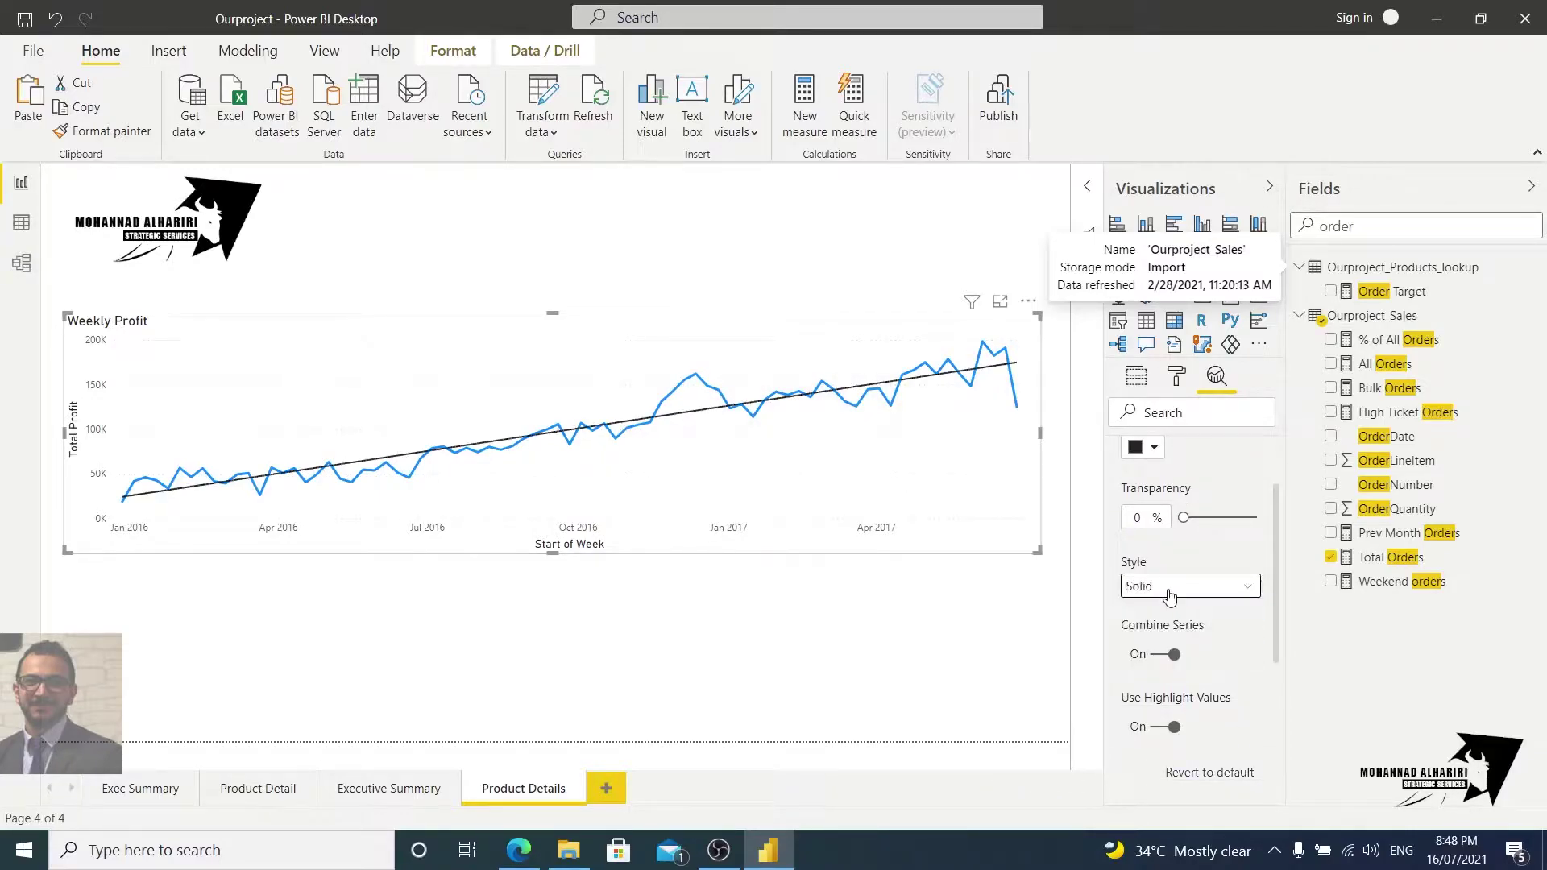
{"action": "left_click", "coordinate": [1173, 586]}
{"action": "left_click", "coordinate": [1170, 655]}
{"action": "left_click", "coordinate": [1178, 587]}
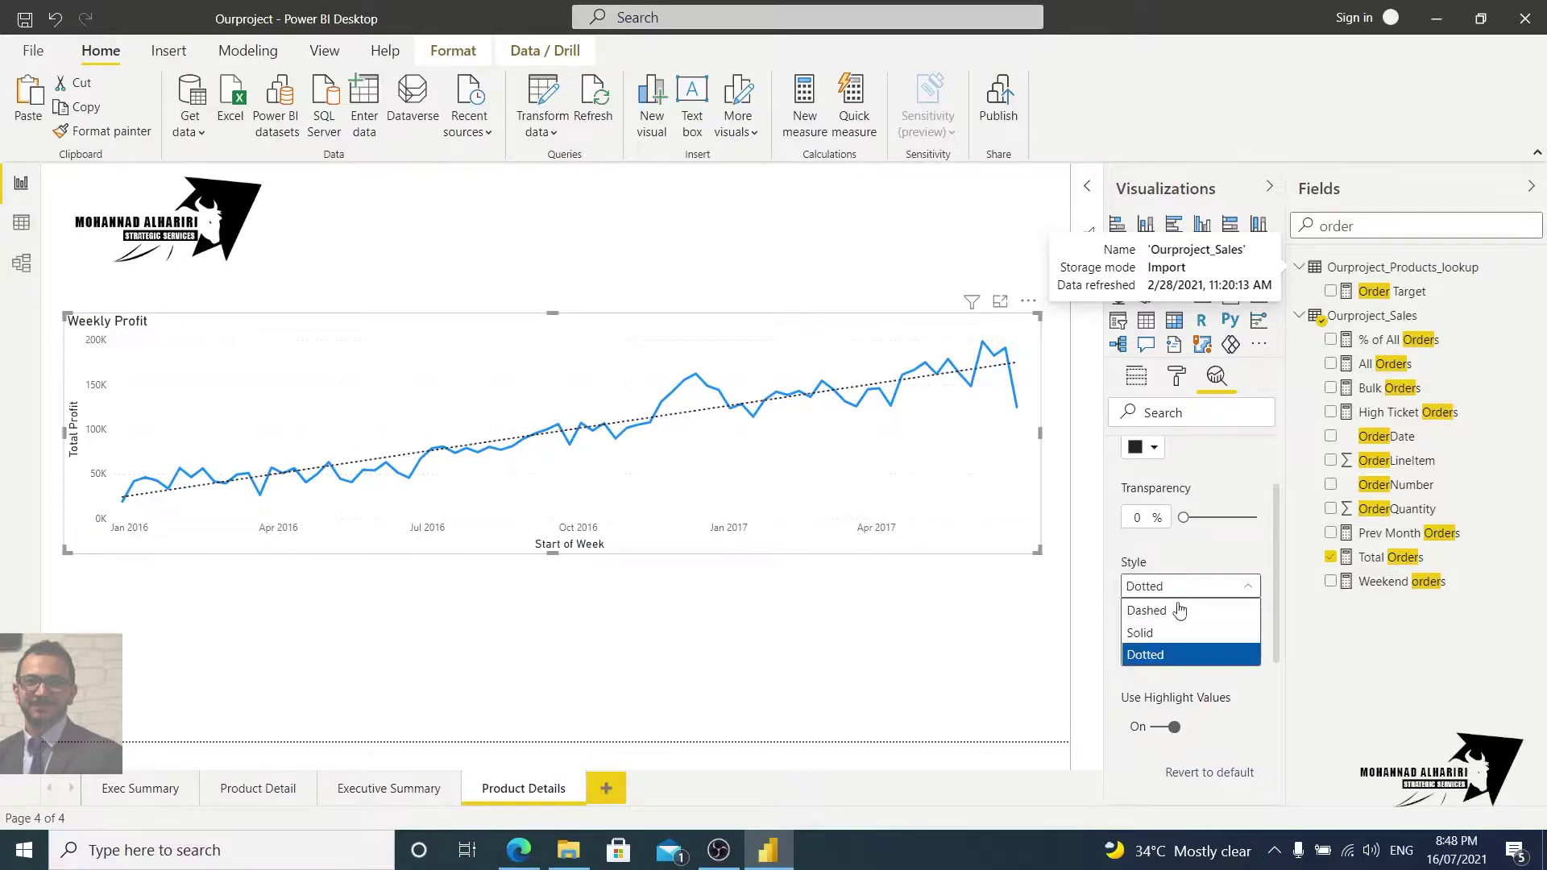
{"action": "left_click", "coordinate": [1179, 612]}
{"action": "scroll", "coordinate": [1268, 599], "scroll_direction": "down", "scroll_amount": 1}
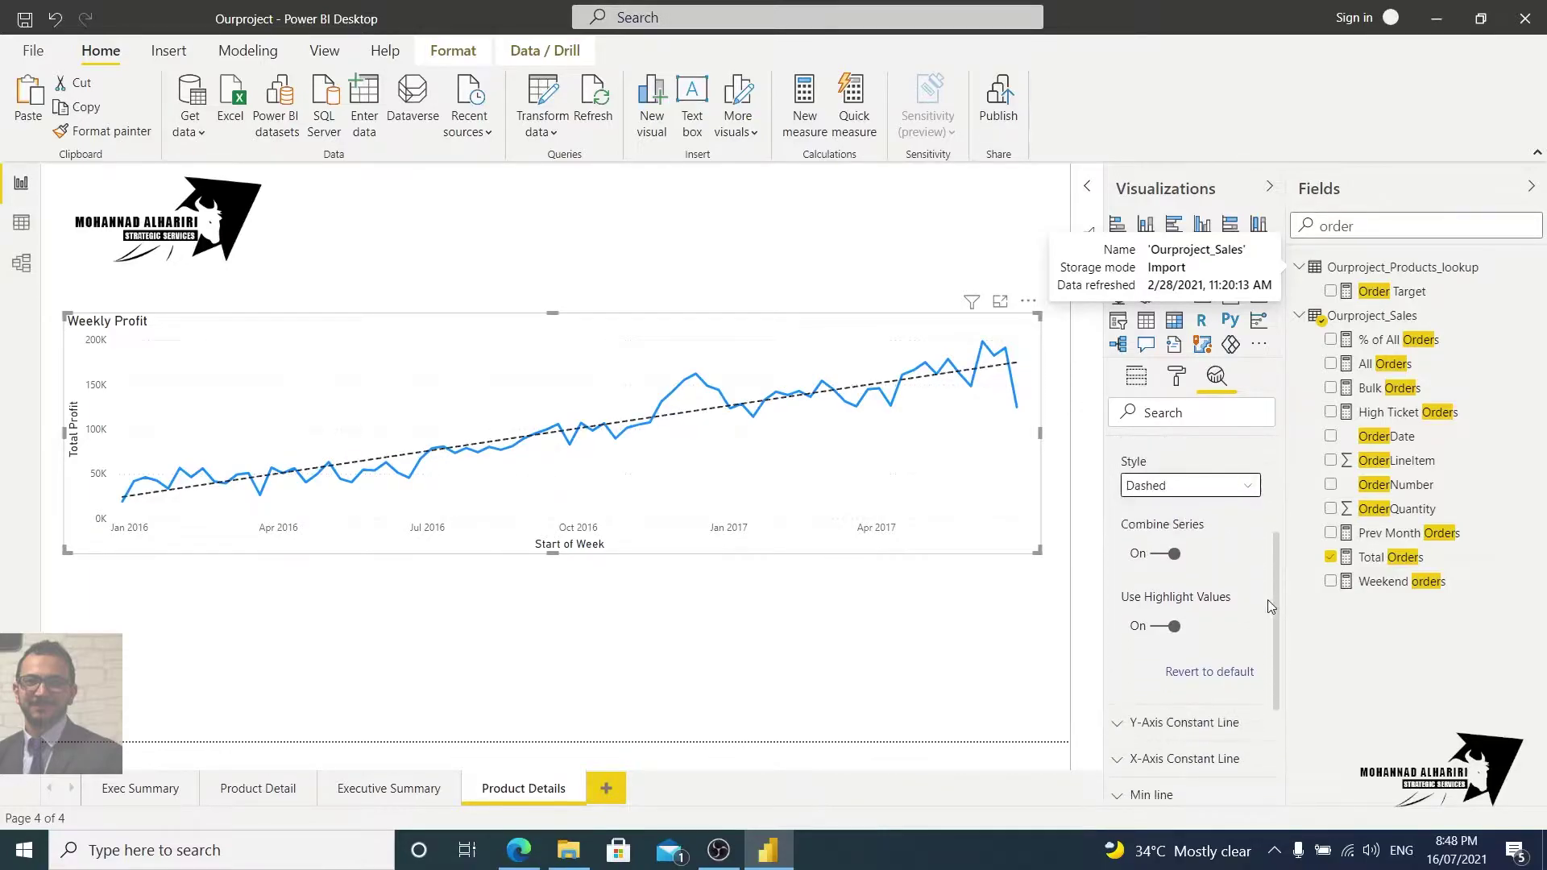
{"action": "scroll", "coordinate": [1190, 529], "scroll_direction": "up", "scroll_amount": 1}
{"action": "scroll", "coordinate": [1204, 467], "scroll_direction": "down", "scroll_amount": 2}
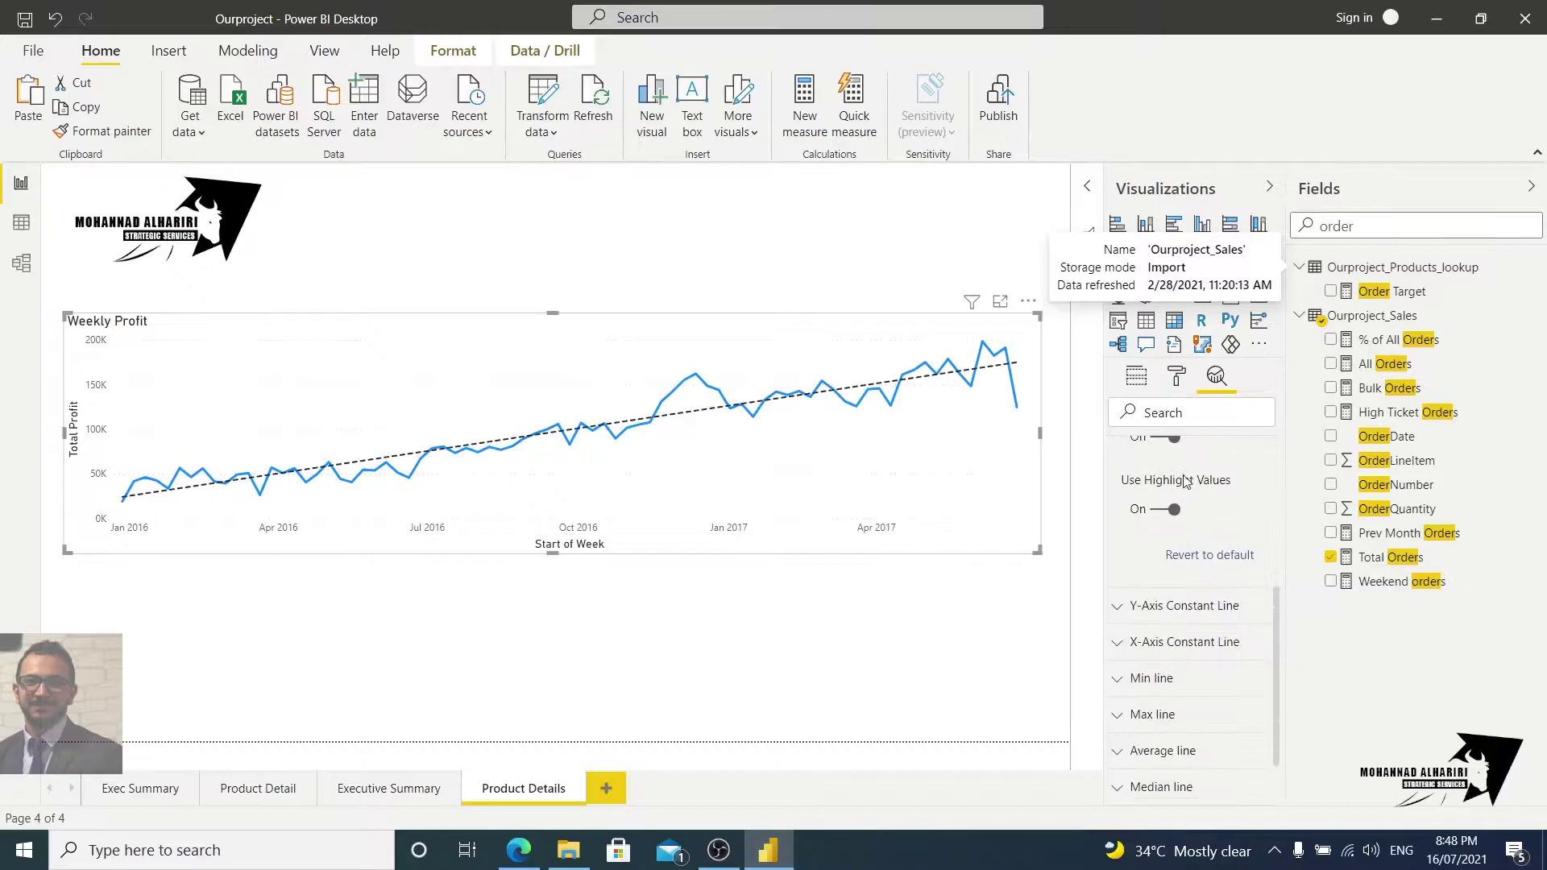
{"action": "scroll", "coordinate": [1200, 475], "scroll_direction": "up", "scroll_amount": 2}
{"action": "left_click", "coordinate": [1186, 459]}
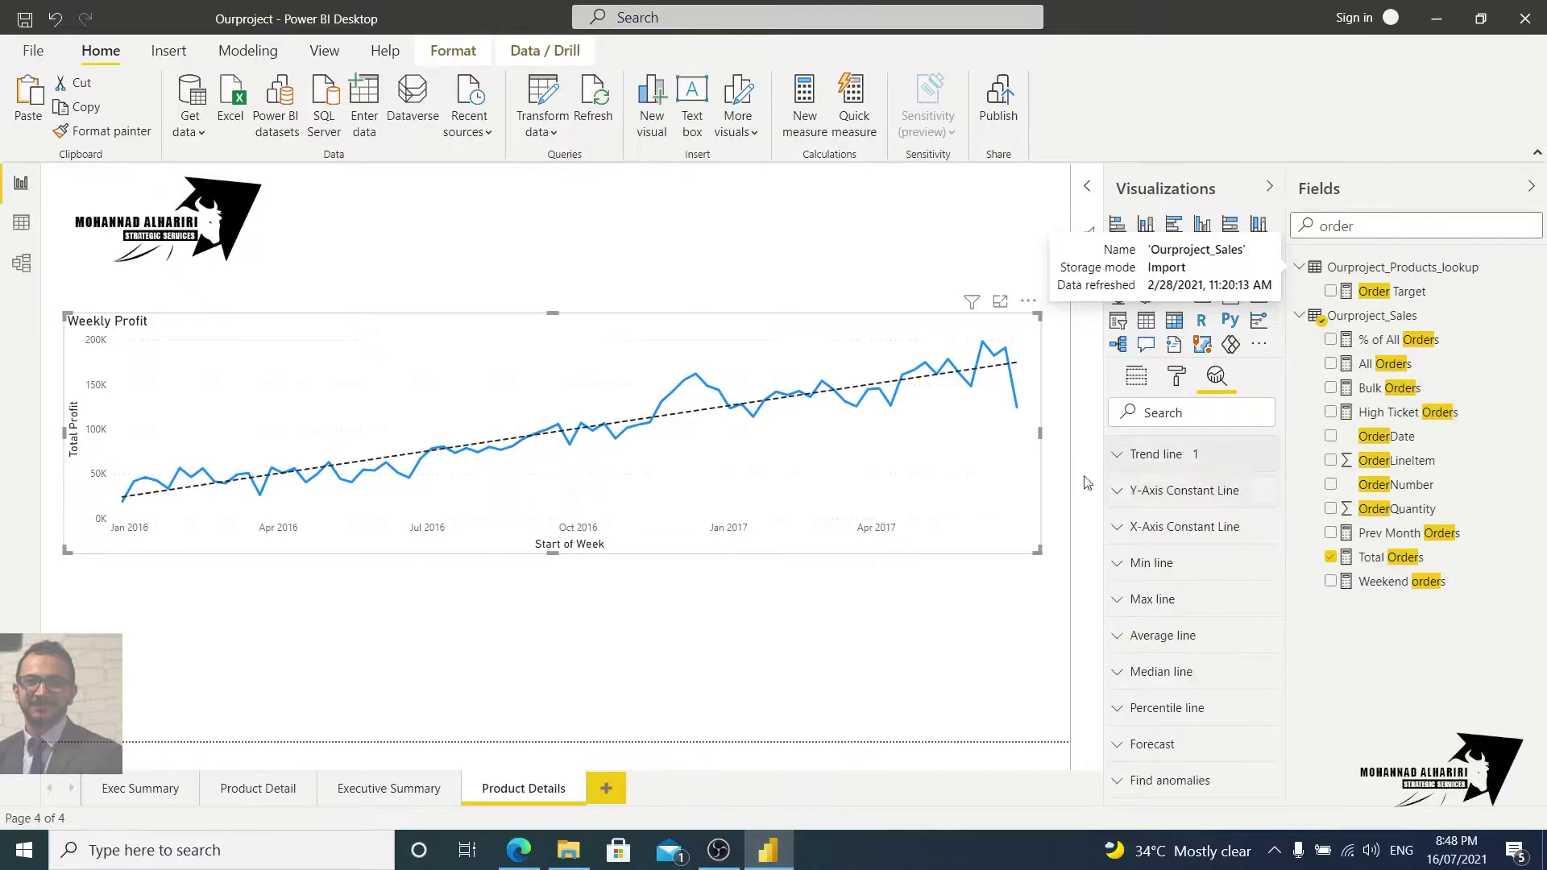
Try a Y-axis constant line on the Weekly Profit chart and remove it again
{"action": "left_click", "coordinate": [1127, 504]}
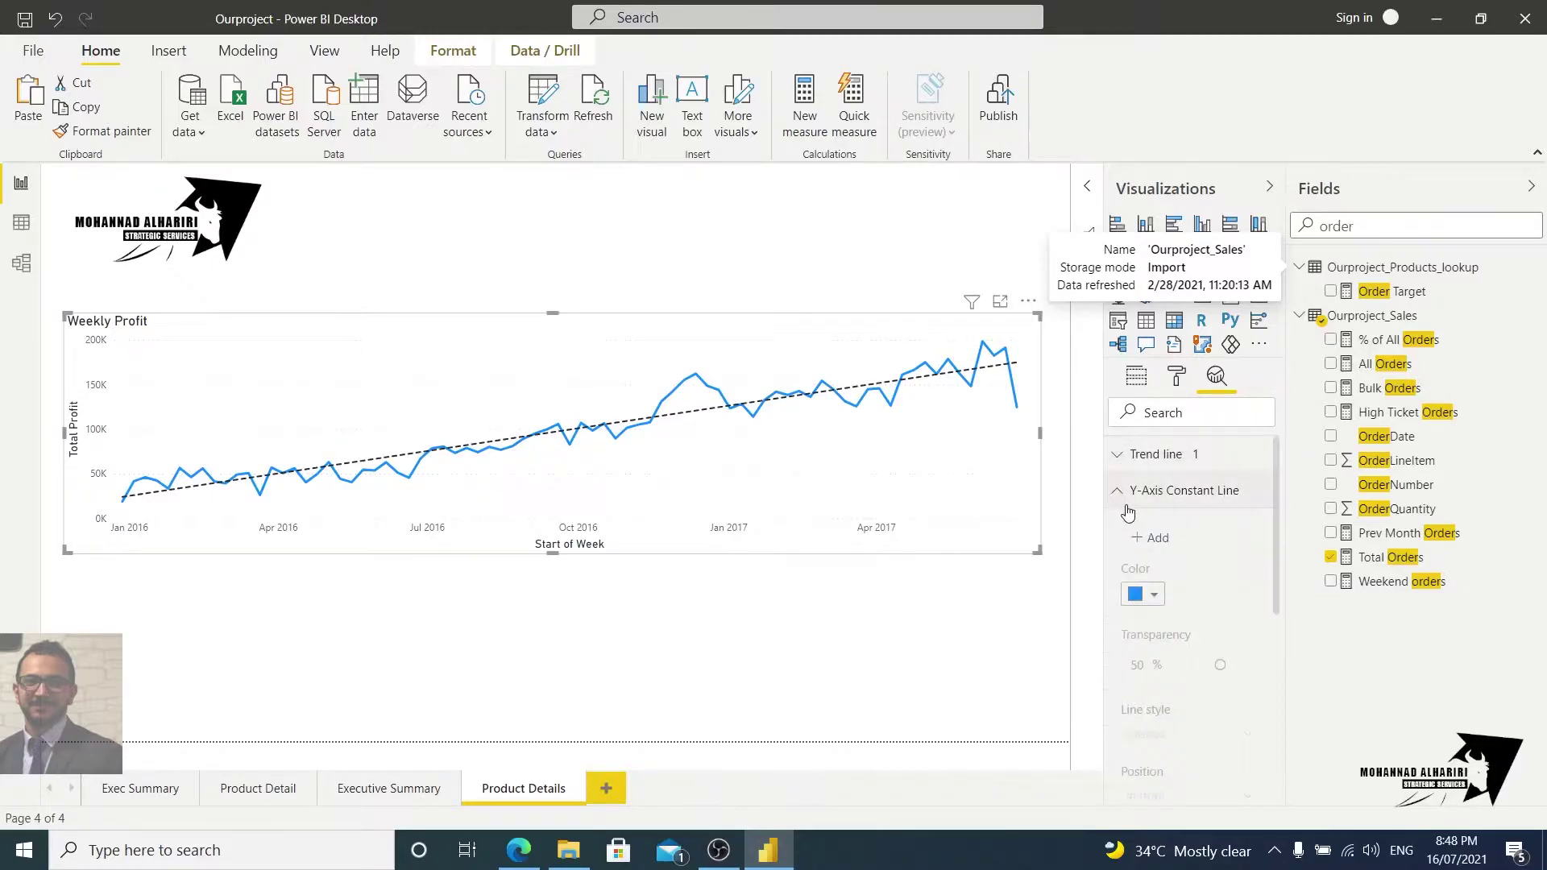
{"action": "left_click", "coordinate": [1151, 541]}
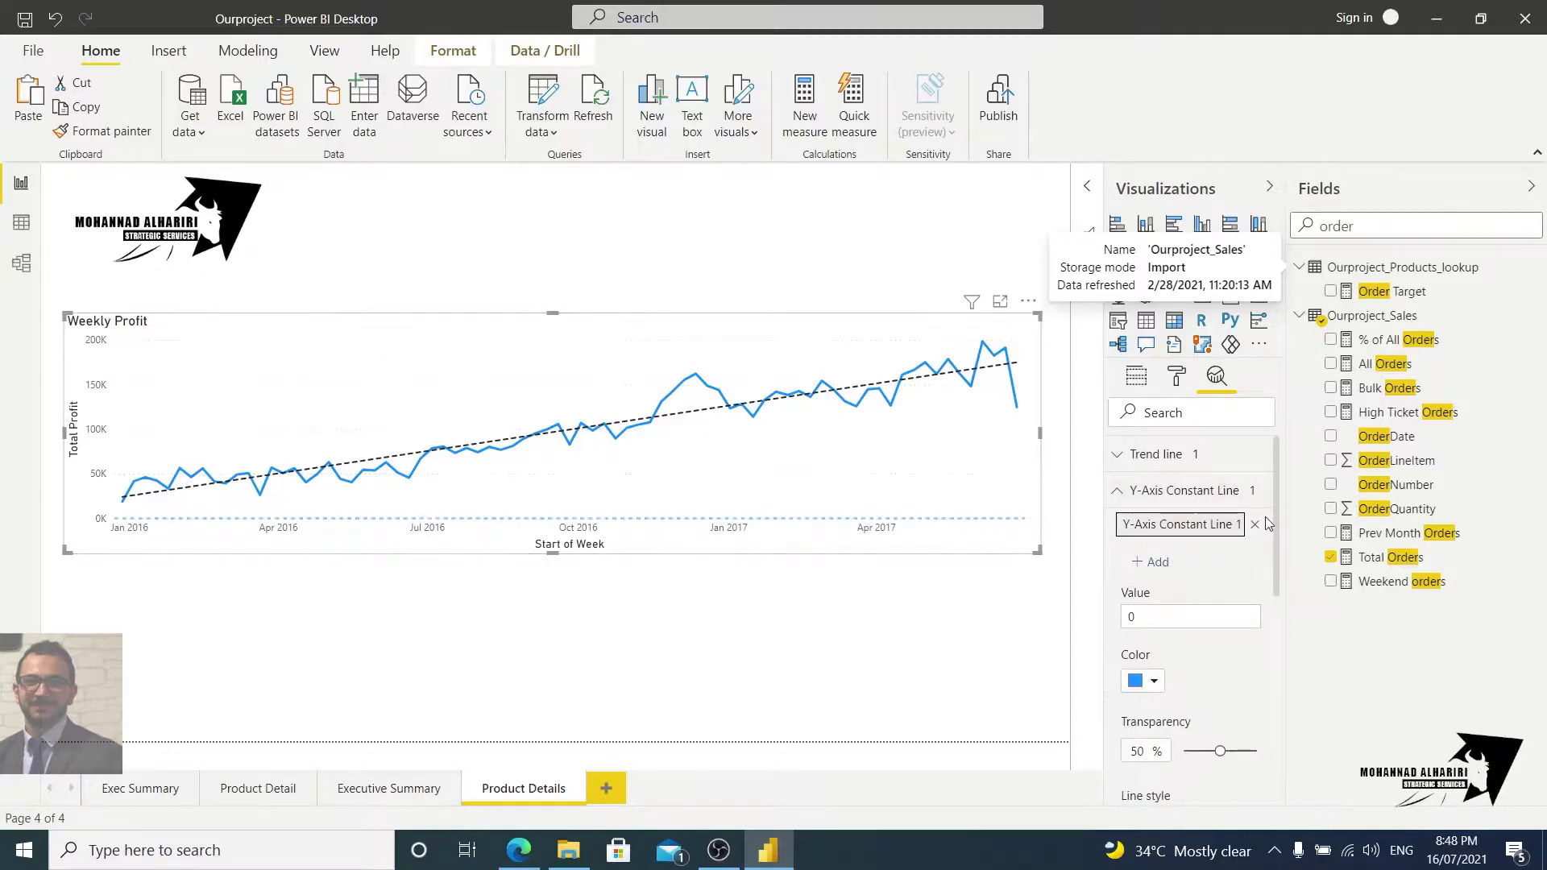
{"action": "left_click", "coordinate": [1122, 497]}
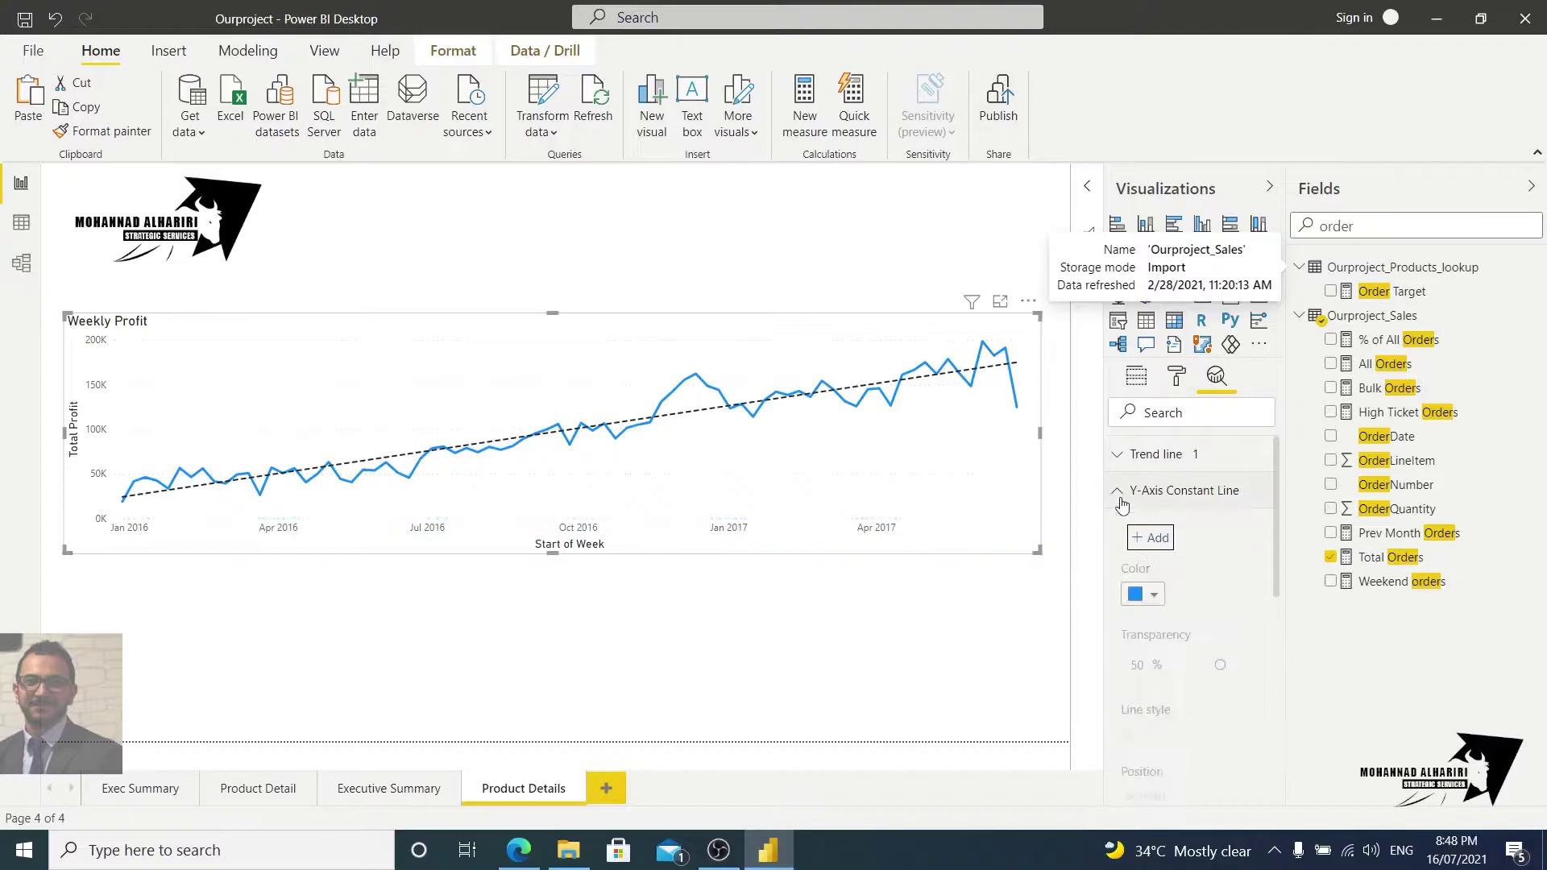
Try a minimum line on the Weekly Profit chart and delete it again
{"action": "left_click", "coordinate": [1122, 572]}
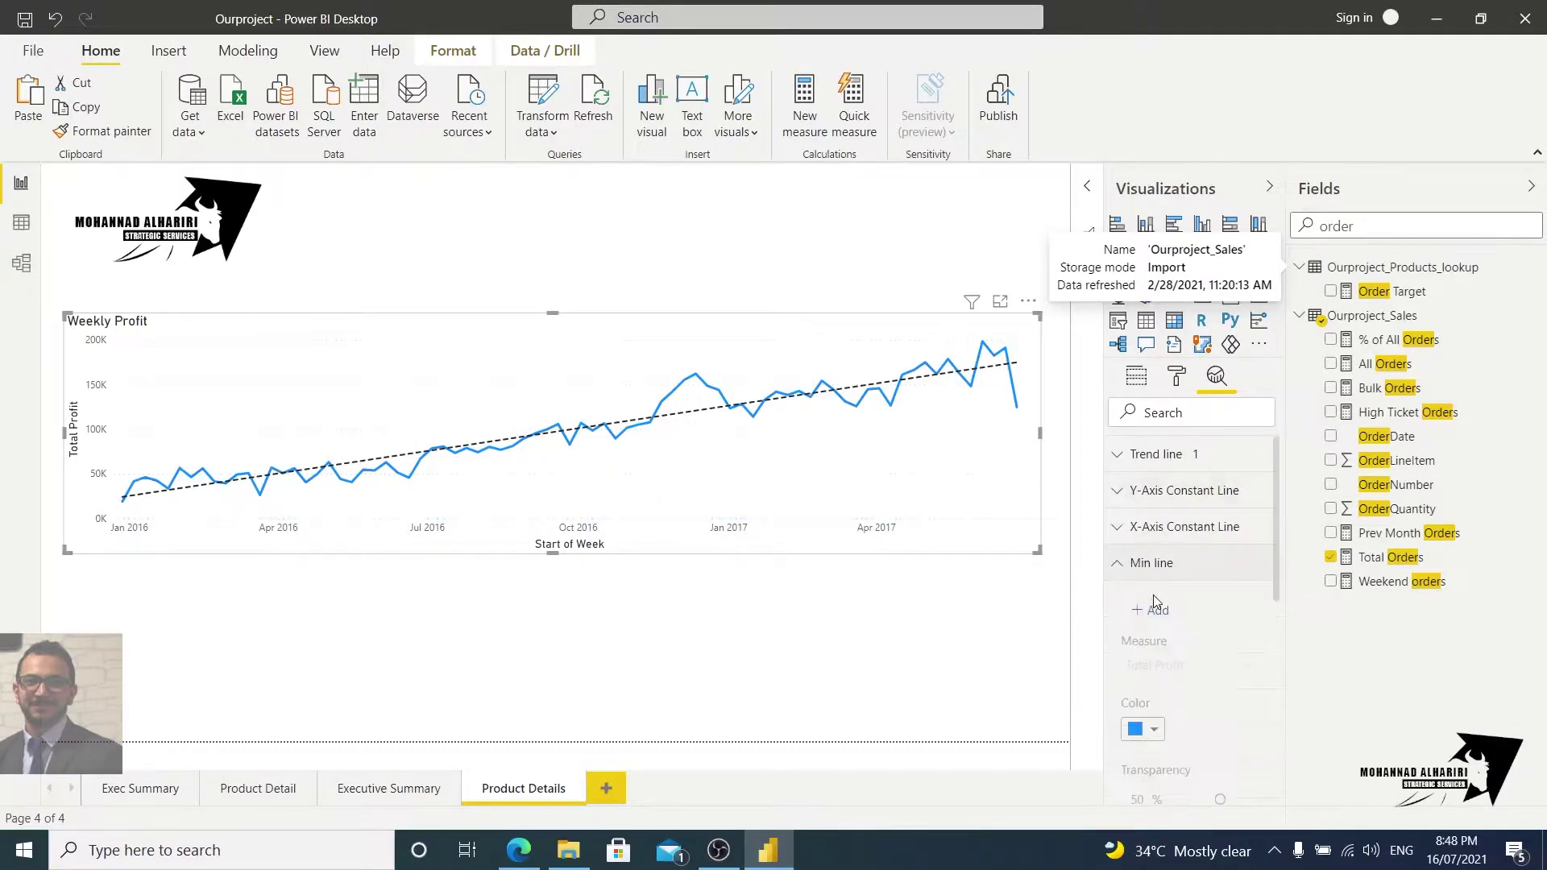
{"action": "left_click", "coordinate": [1204, 625]}
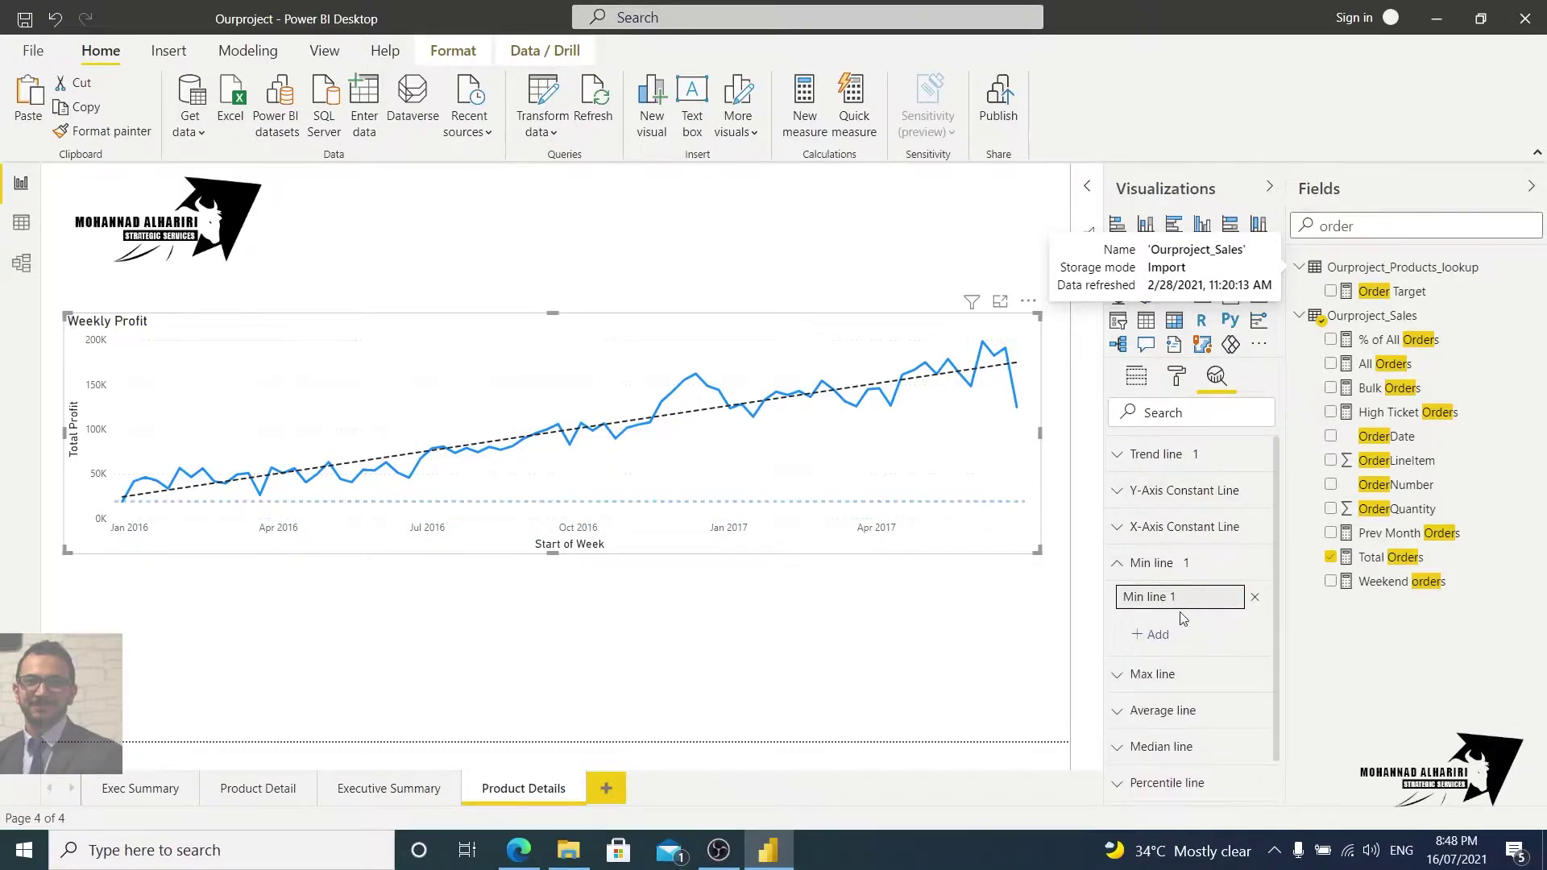
{"action": "left_click", "coordinate": [1255, 598]}
{"action": "left_click", "coordinate": [1151, 563]}
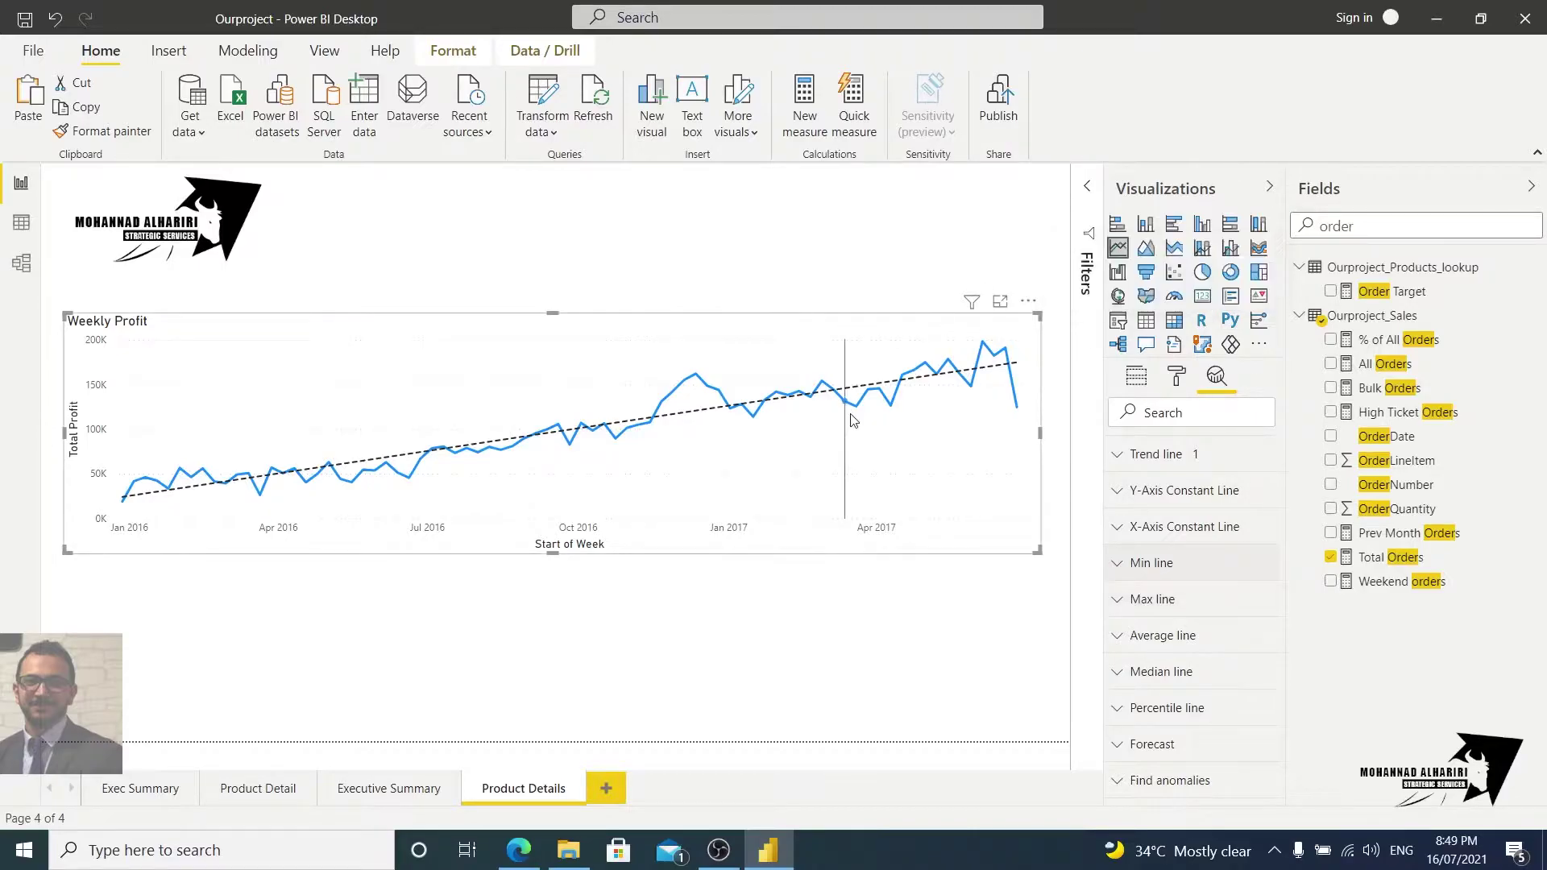
Move the Weekly Profit chart up closer to the logo and place a copy of it in the lower half of the page
{"action": "left_click_drag", "start_coordinate": [780, 333], "coordinate": [785, 305]}
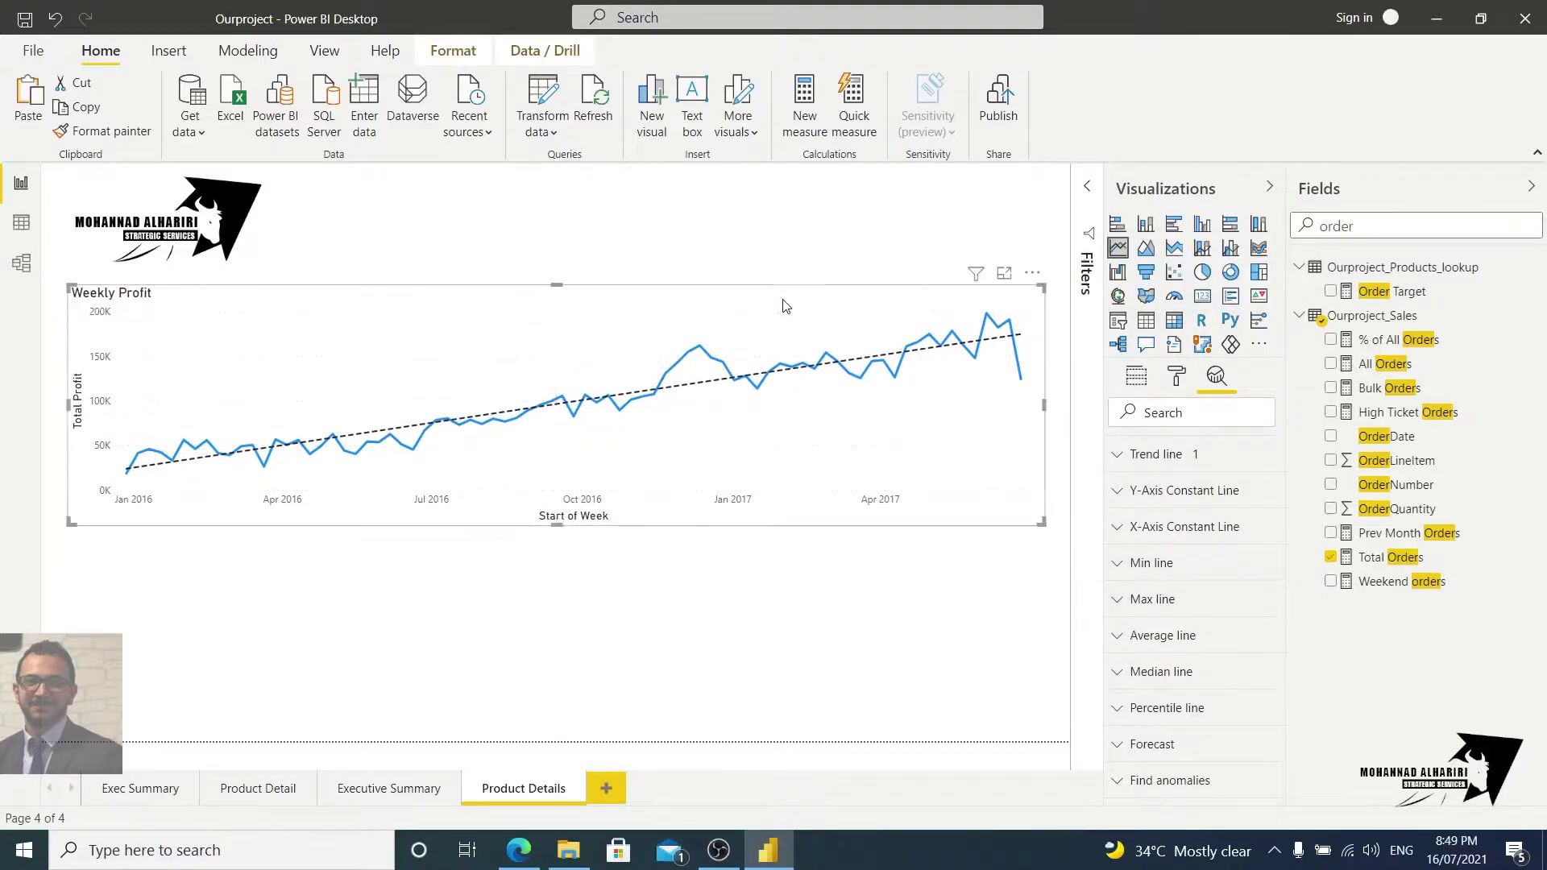
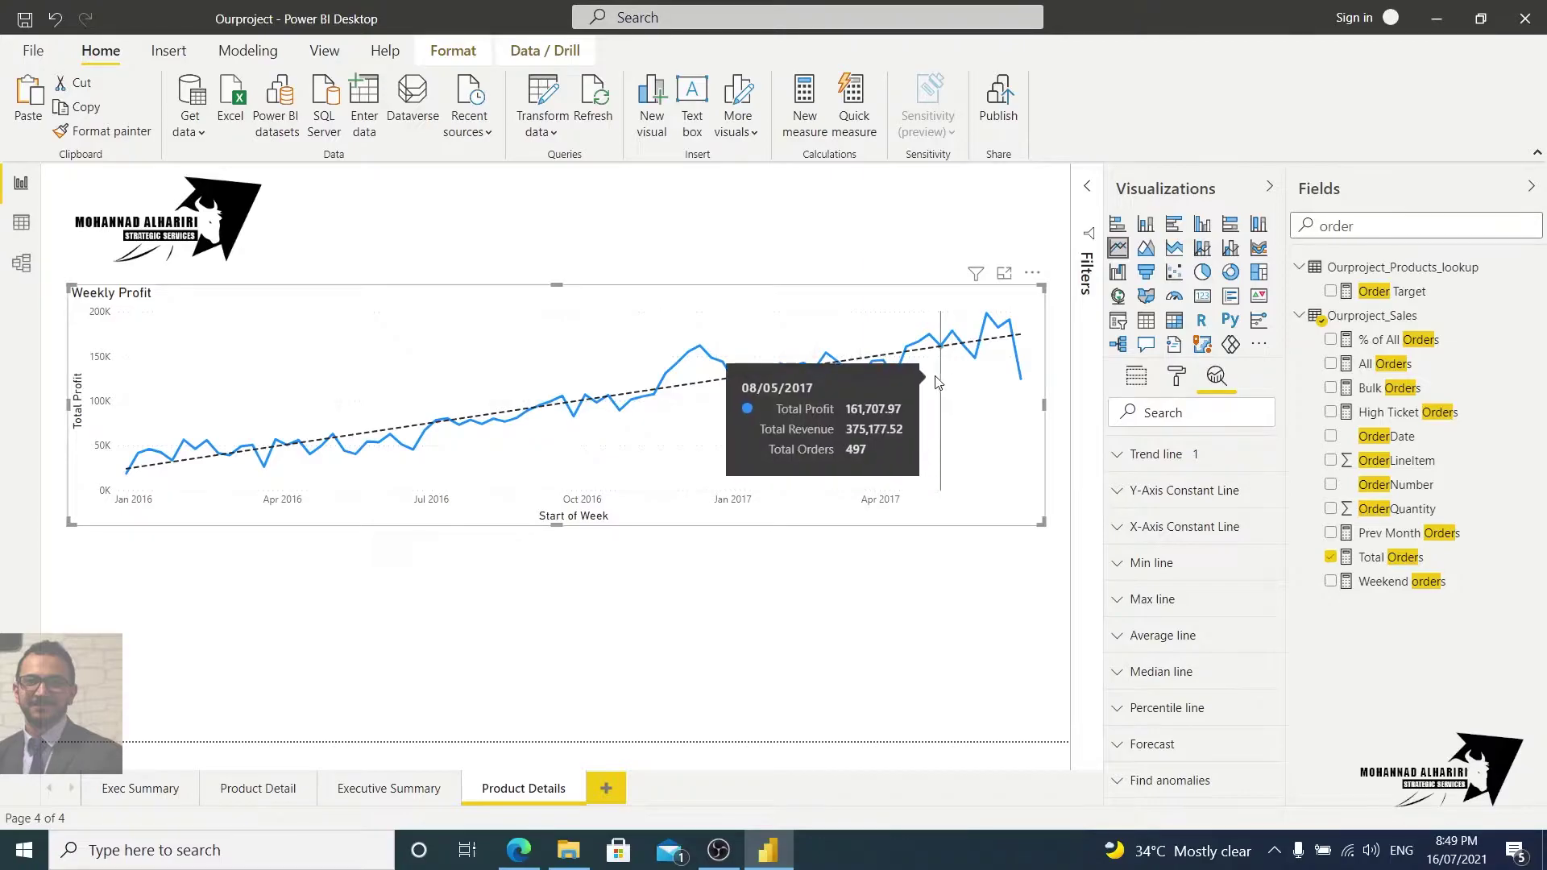
{"action": "key", "text": "ctrl+v"}
{"action": "left_click_drag", "start_coordinate": [722, 326], "coordinate": [728, 534]}
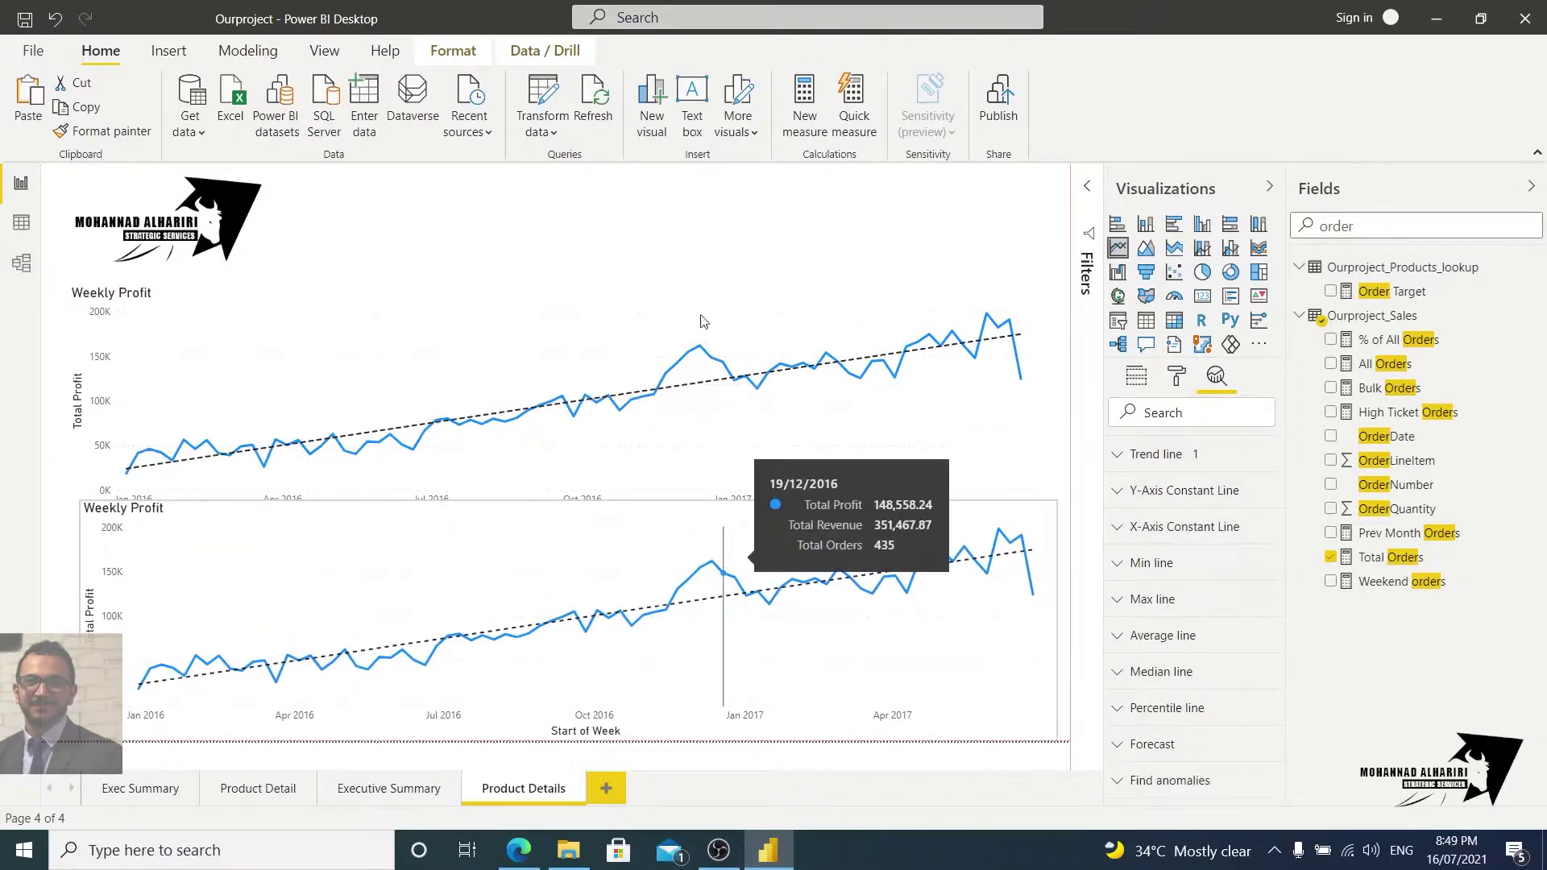
Reduce the height of the upper Weekly Profit chart to leave a gap above its copy
{"action": "left_click", "coordinate": [608, 493]}
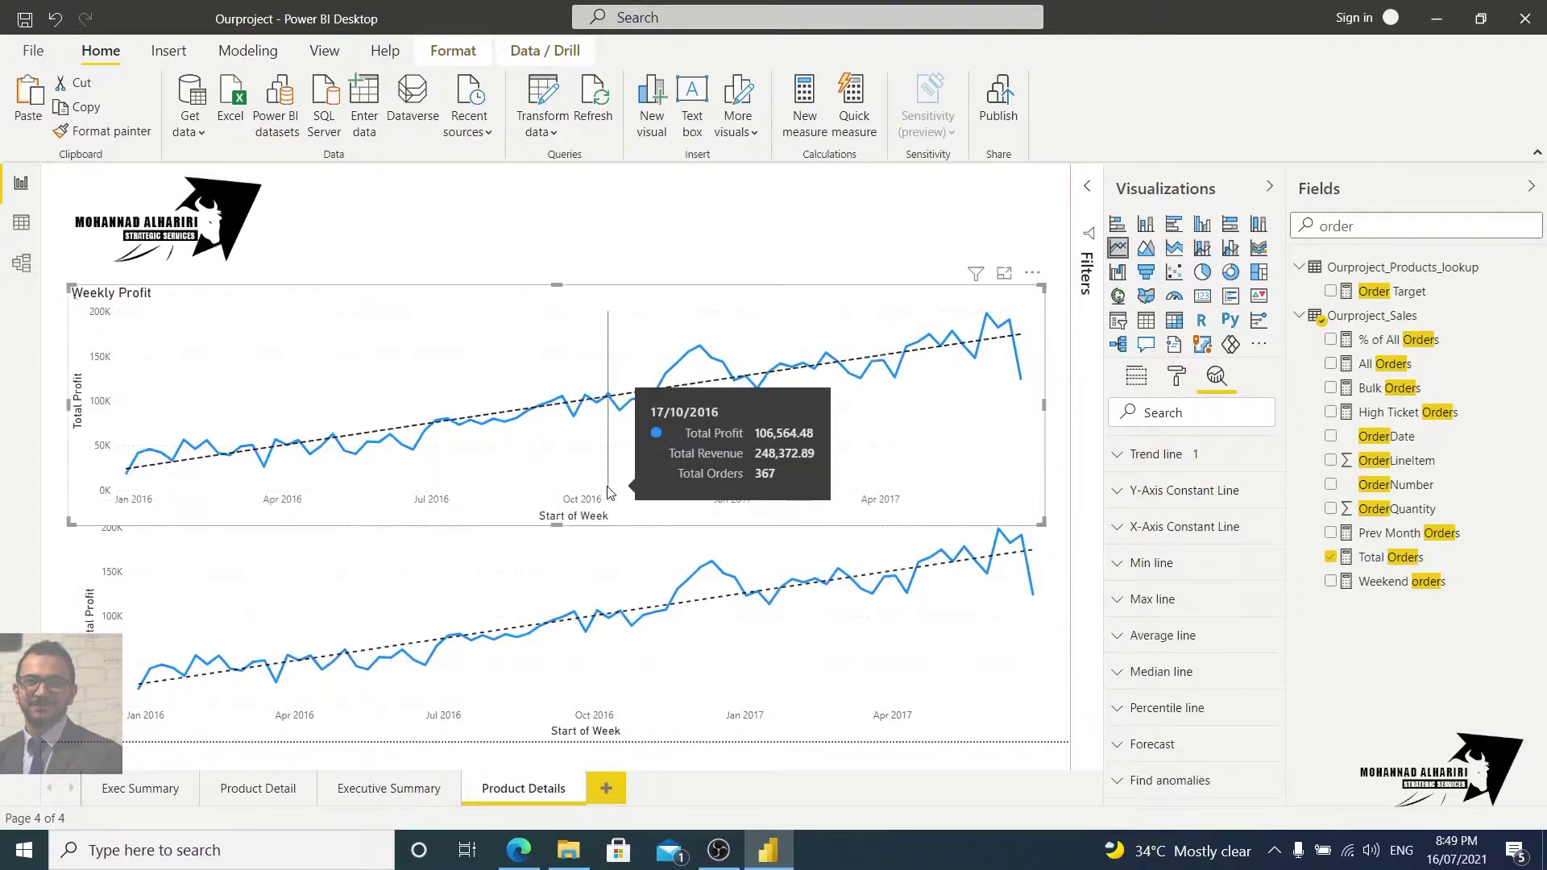
{"action": "left_click_drag", "start_coordinate": [557, 524], "coordinate": [559, 468]}
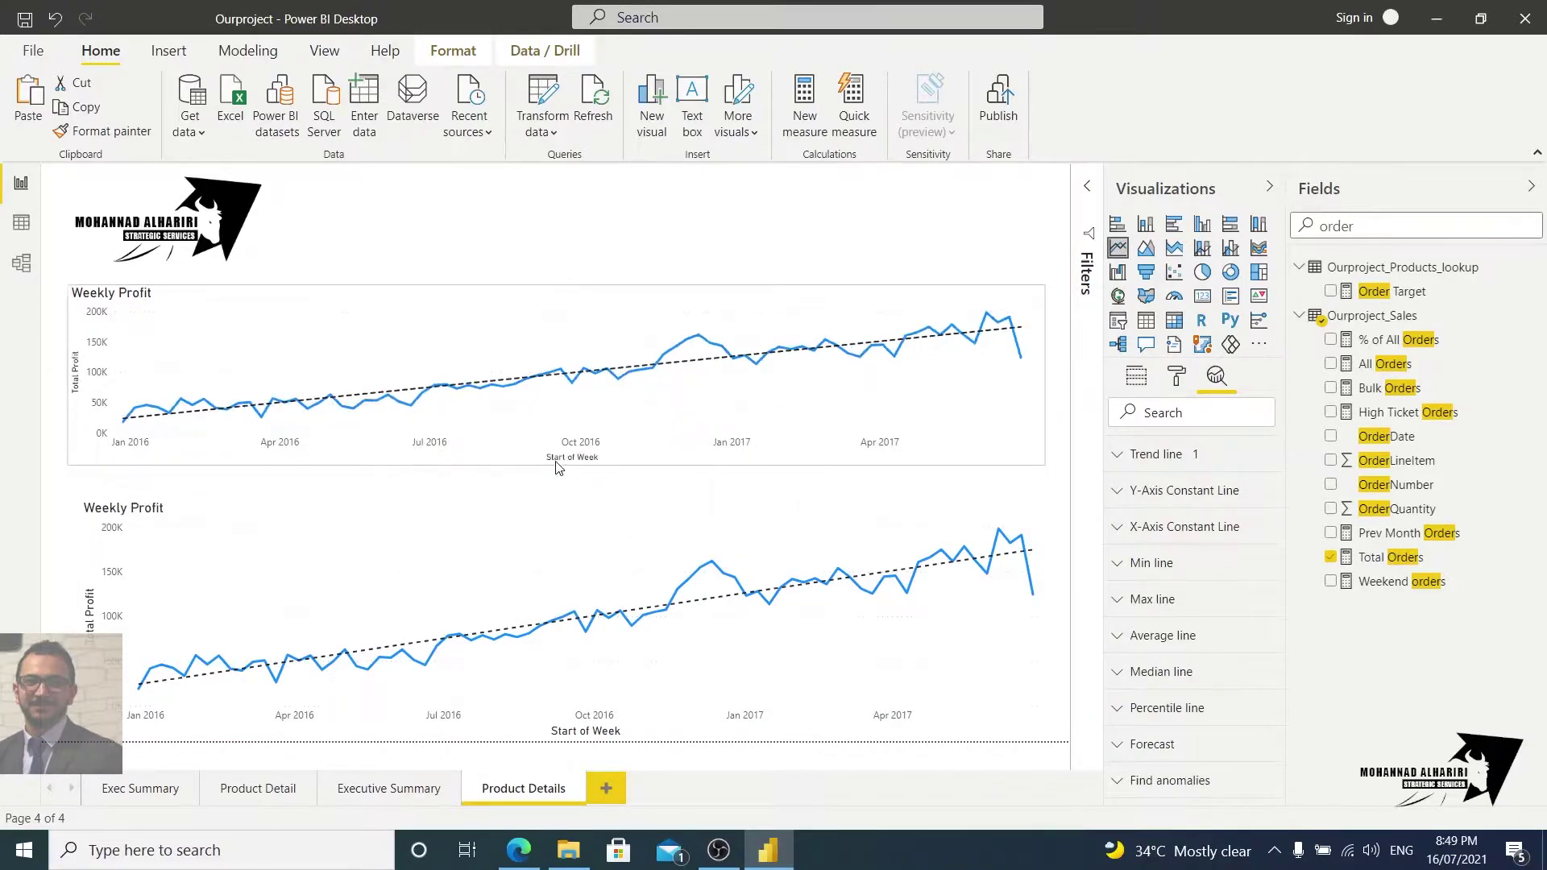
Replace Total Profit with the Total Return measure as the plotted value of the lower line chart
{"action": "left_click", "coordinate": [313, 509]}
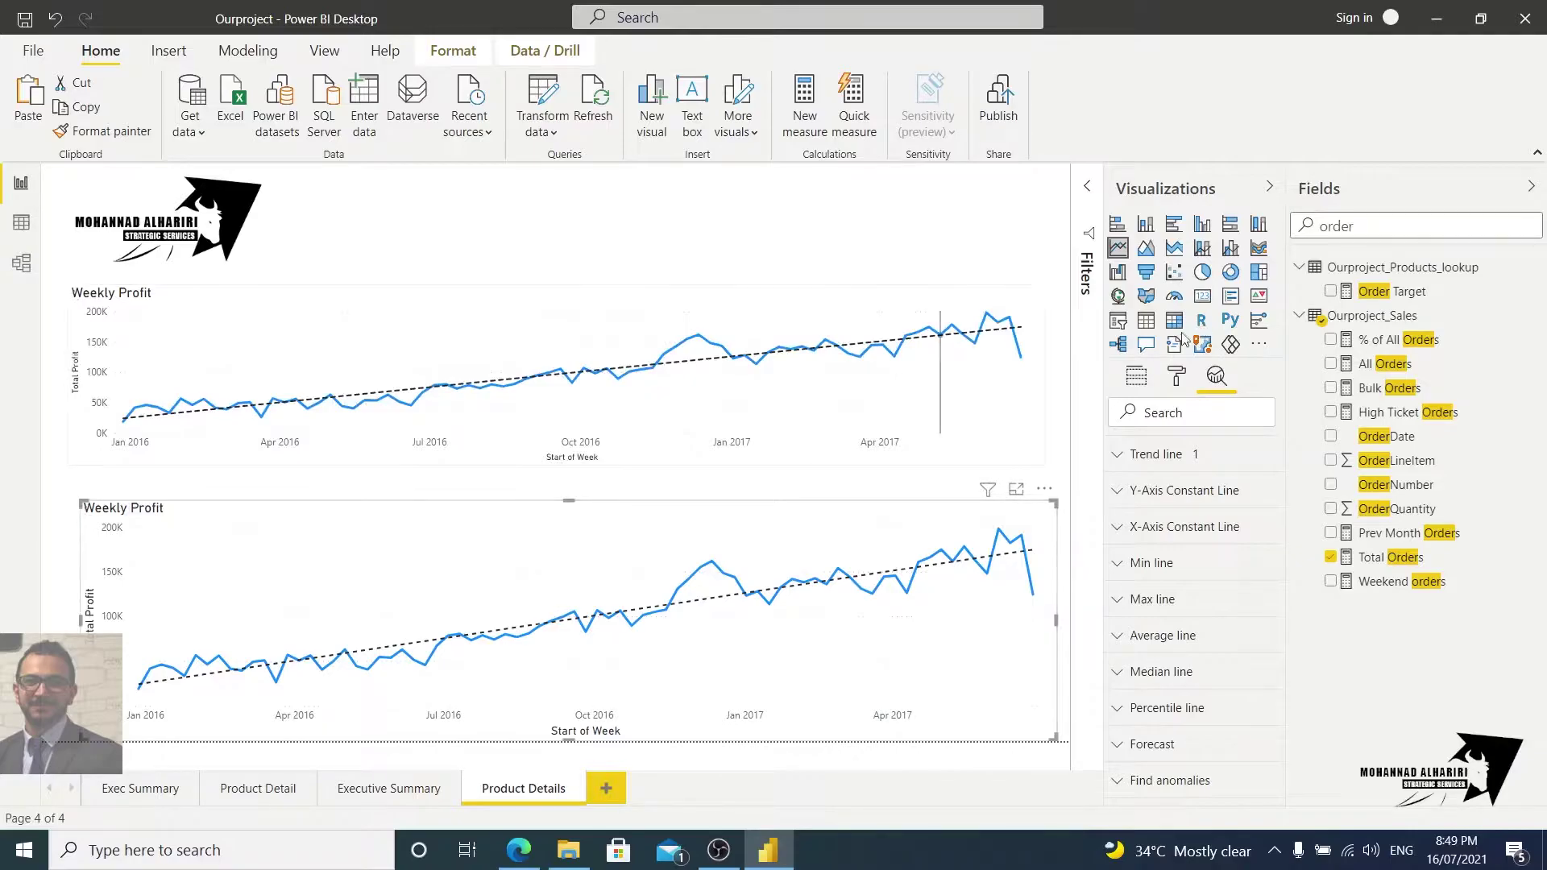
{"action": "left_click", "coordinate": [1137, 376]}
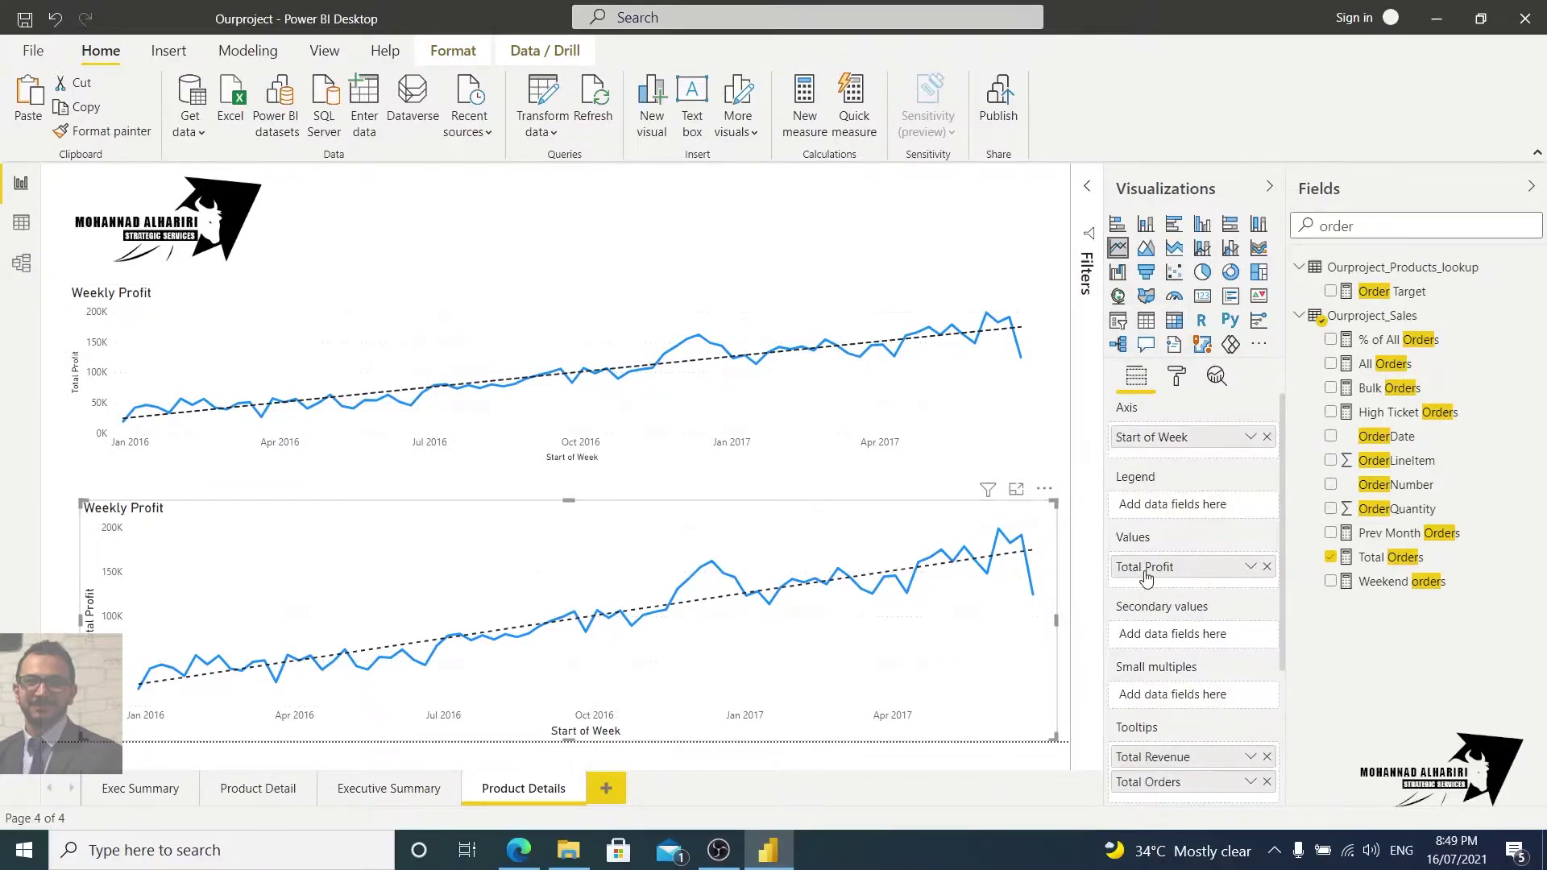
{"action": "double_click", "coordinate": [1337, 225]}
{"action": "type", "text": "return"}
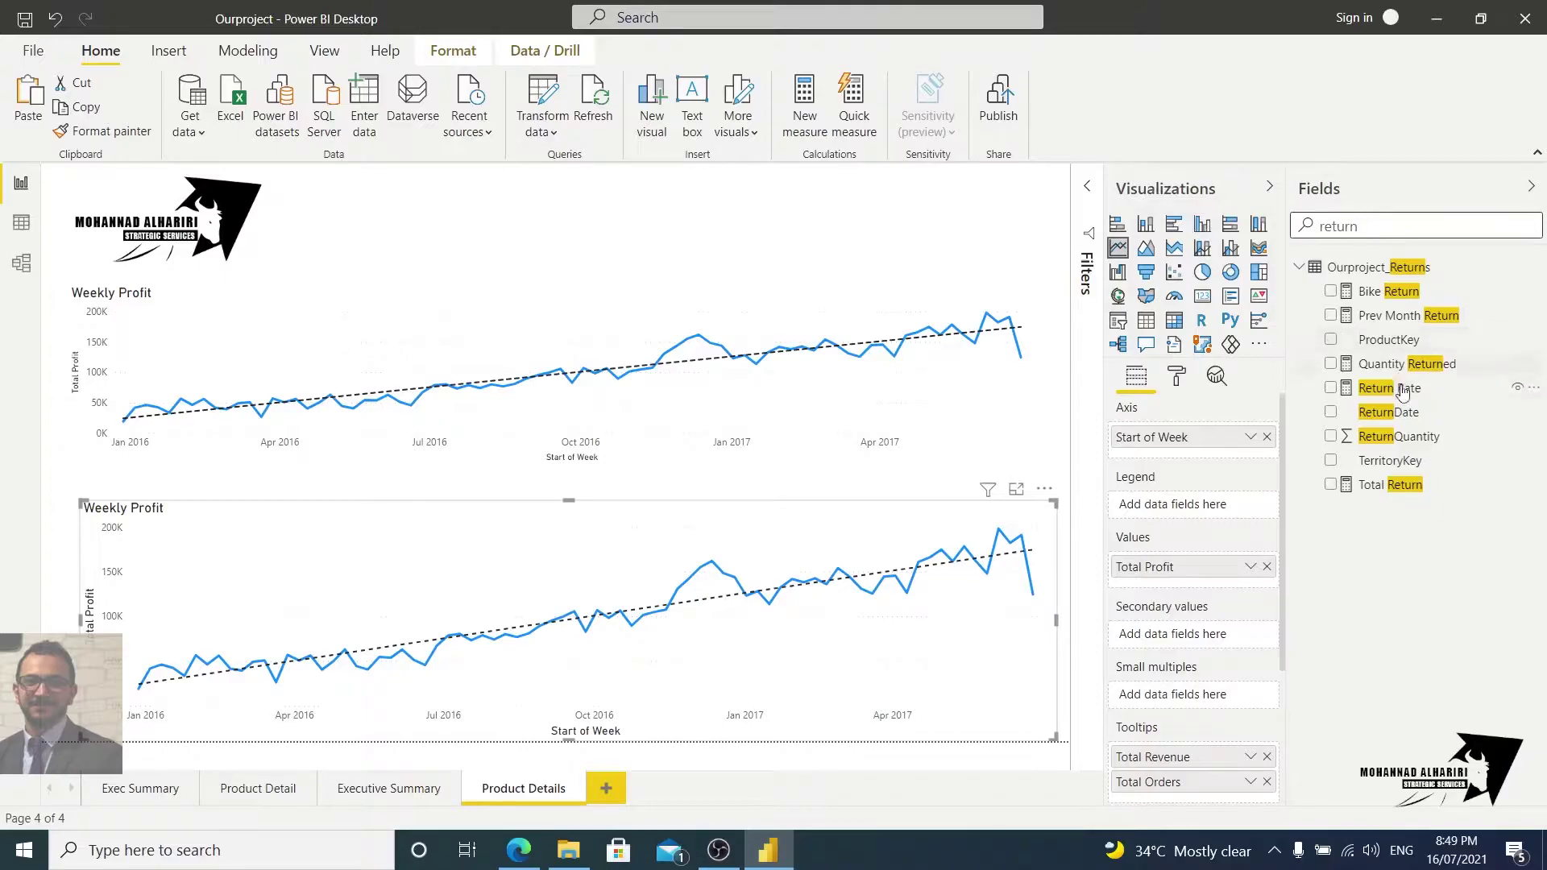
{"action": "left_click_drag", "start_coordinate": [1379, 486], "coordinate": [1033, 617]}
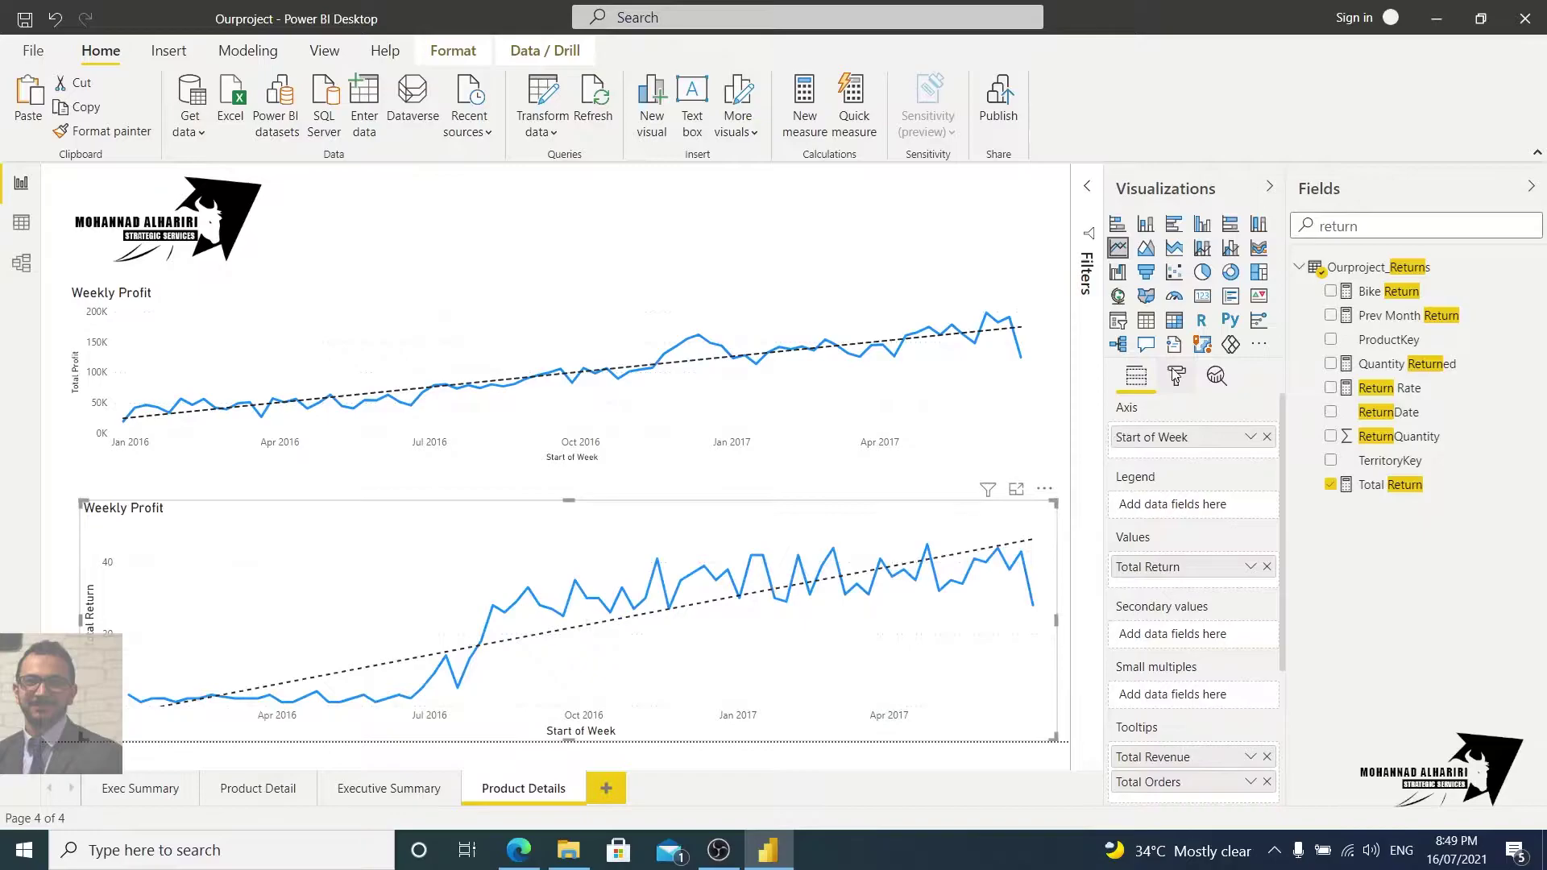
Remove the trend line from the lower Total Return line chart
{"action": "left_click", "coordinate": [1176, 375]}
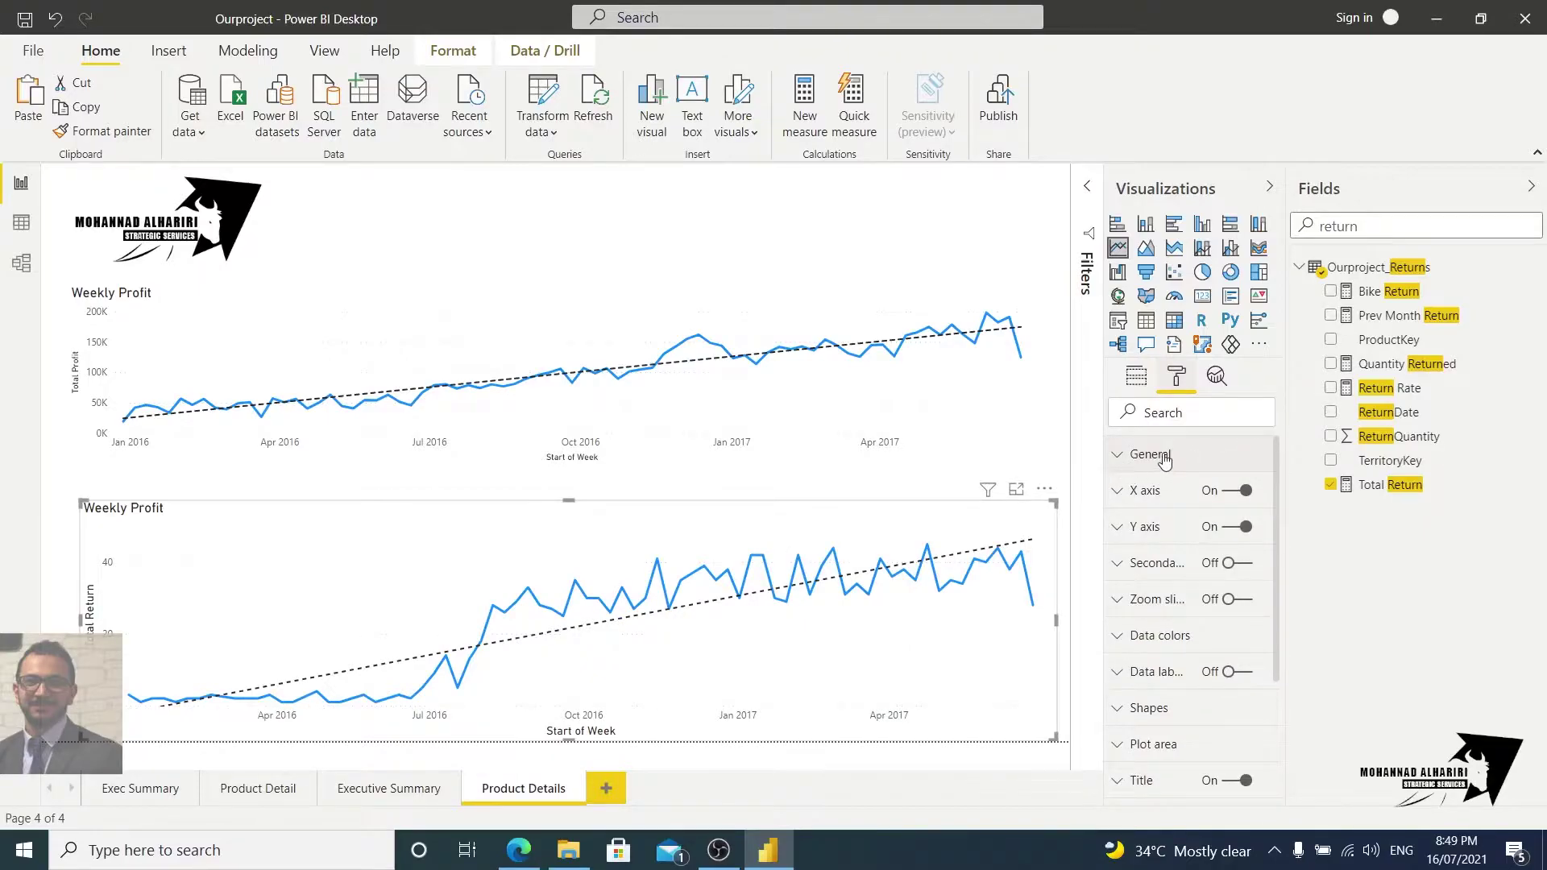
{"action": "left_click", "coordinate": [1118, 461]}
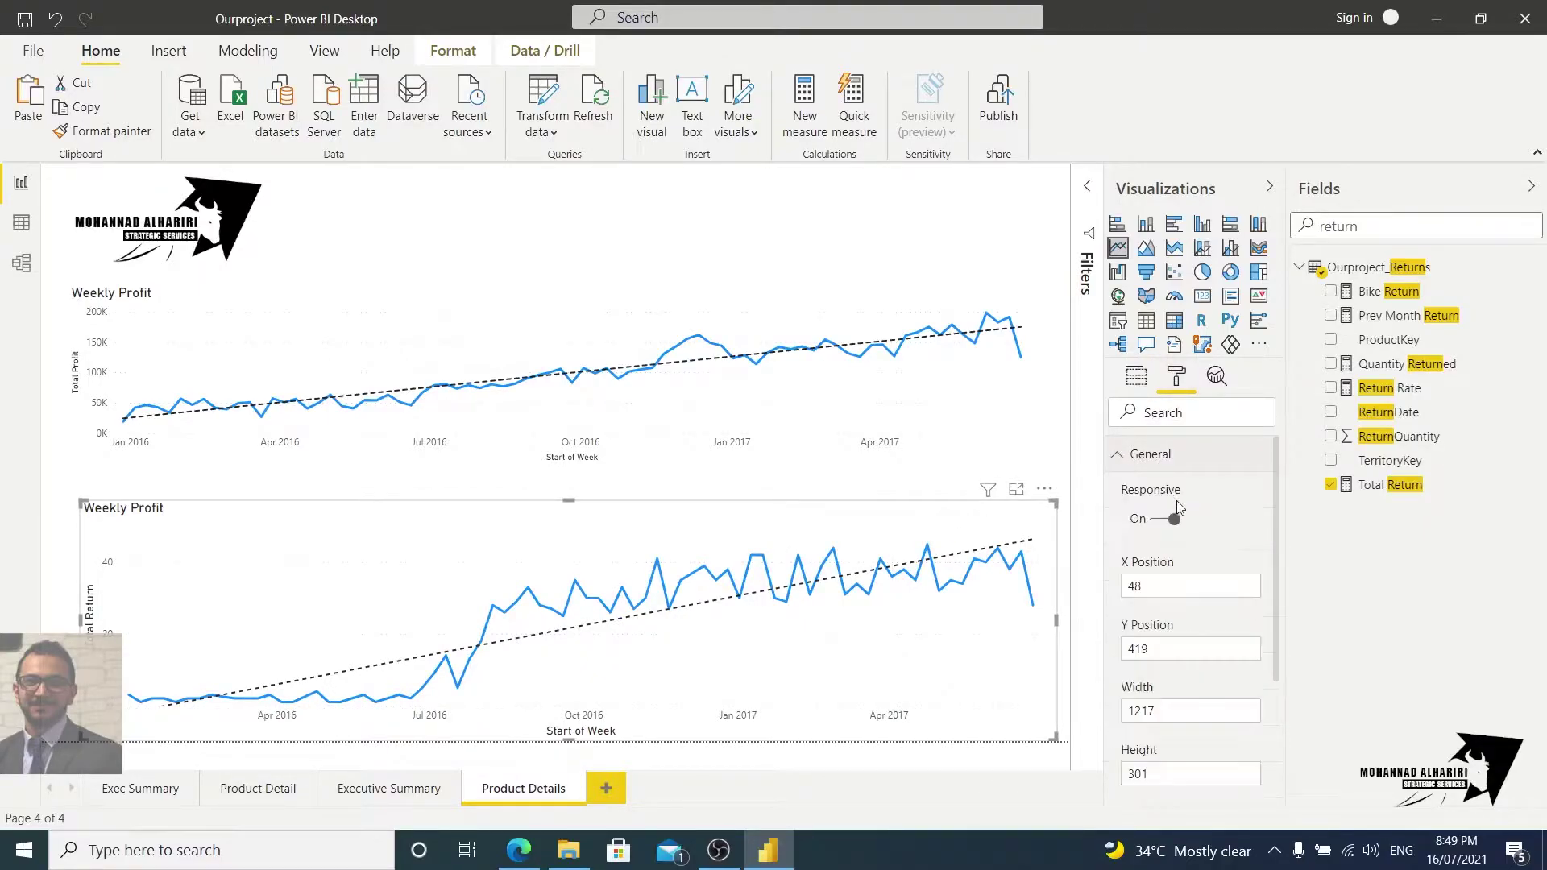
{"action": "left_click", "coordinate": [1126, 461]}
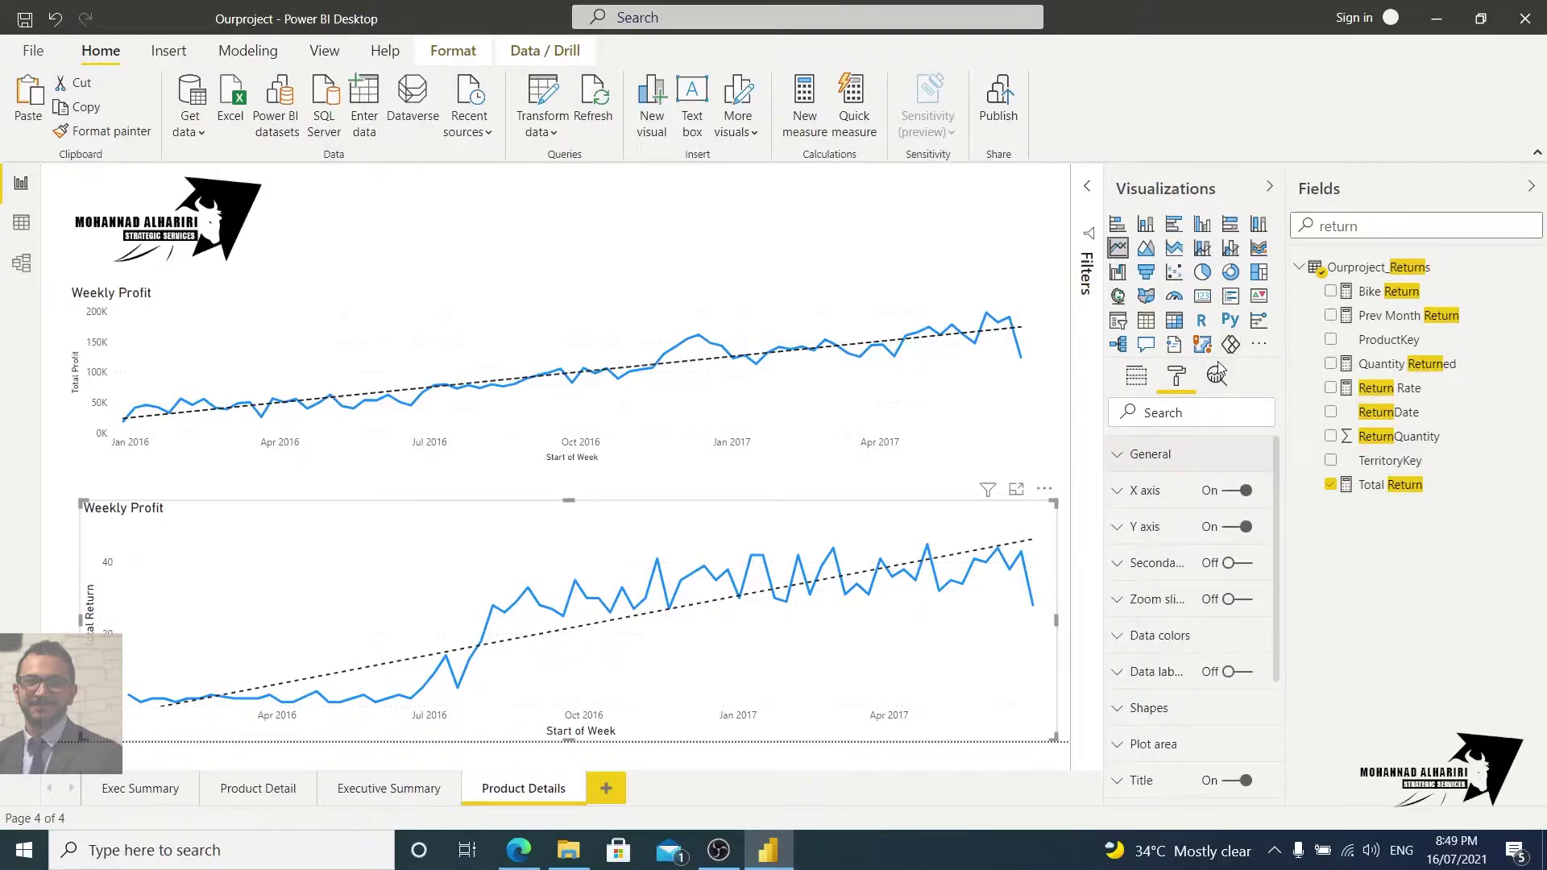
{"action": "left_click", "coordinate": [1216, 377]}
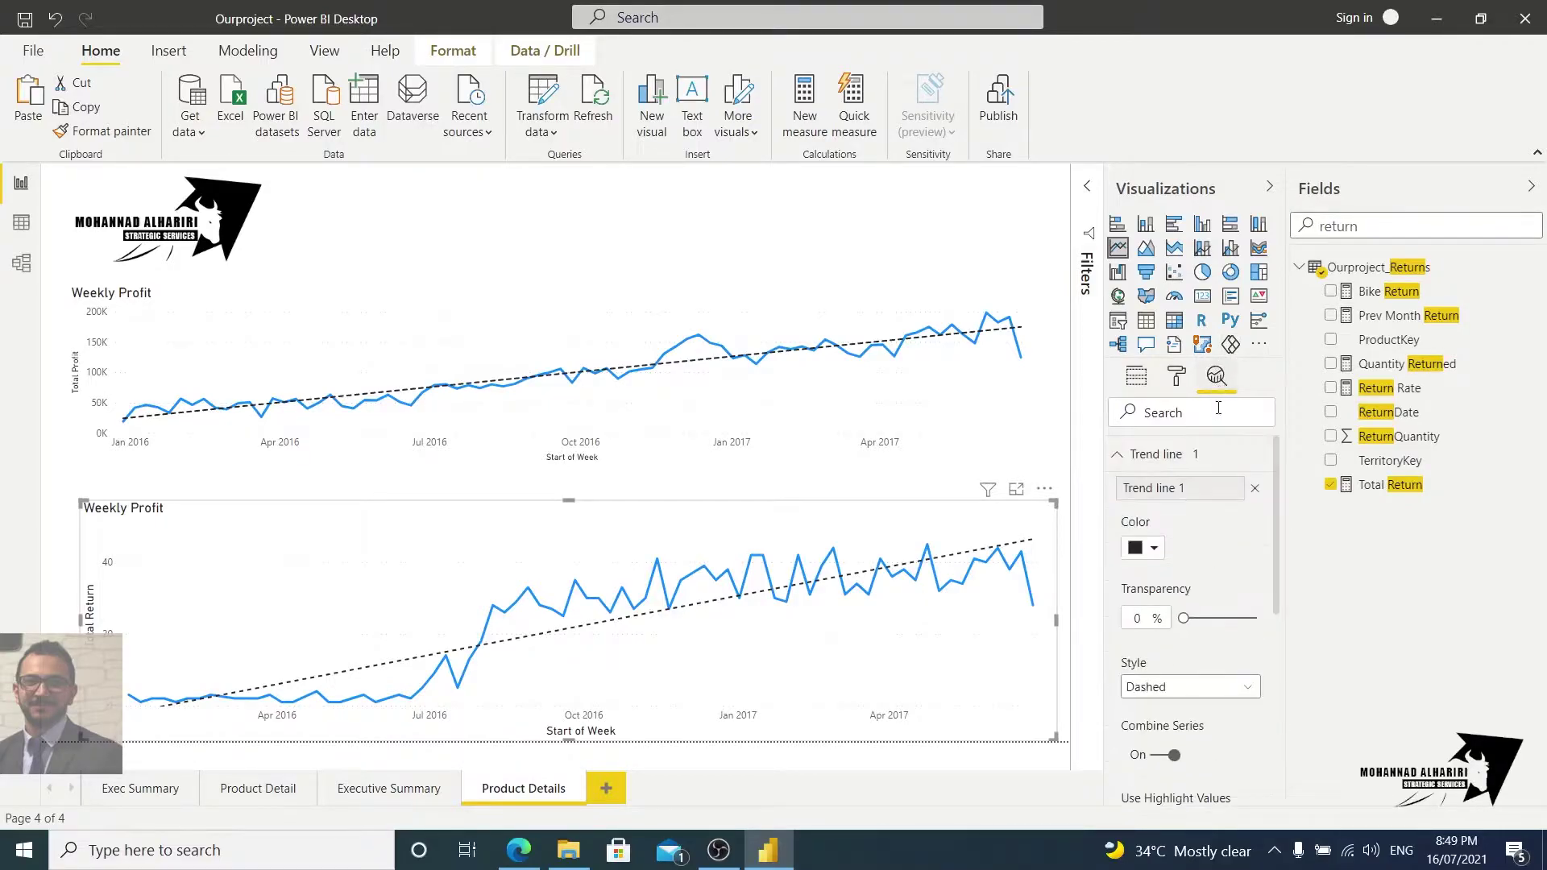
{"action": "left_click", "coordinate": [1254, 489]}
{"action": "left_click", "coordinate": [1115, 455]}
{"action": "left_click", "coordinate": [1135, 376]}
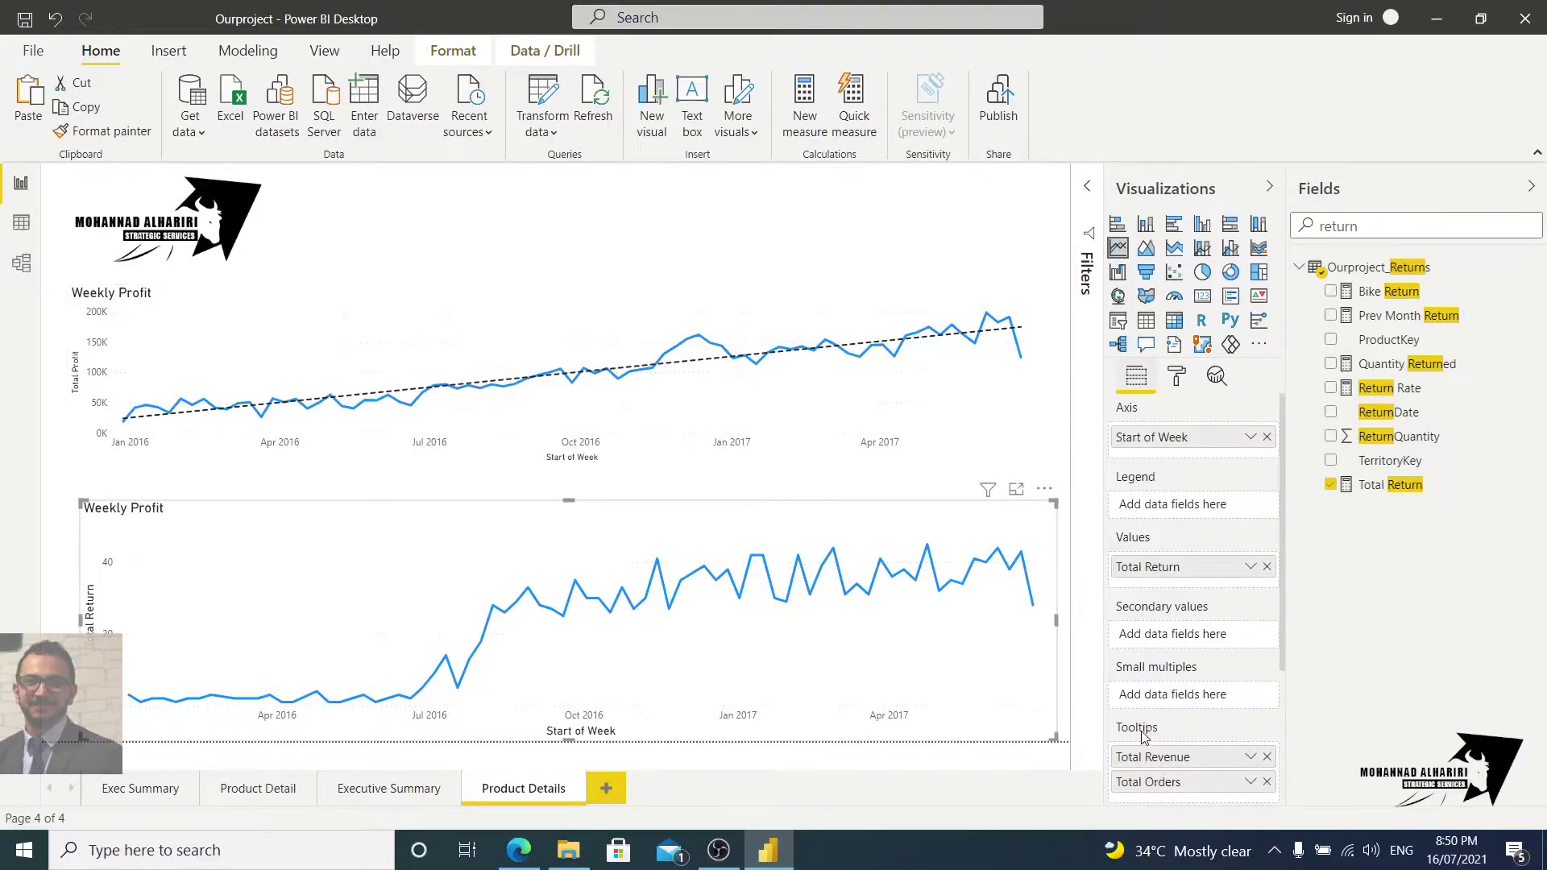
{"action": "mouse_move", "coordinate": [967, 585]}
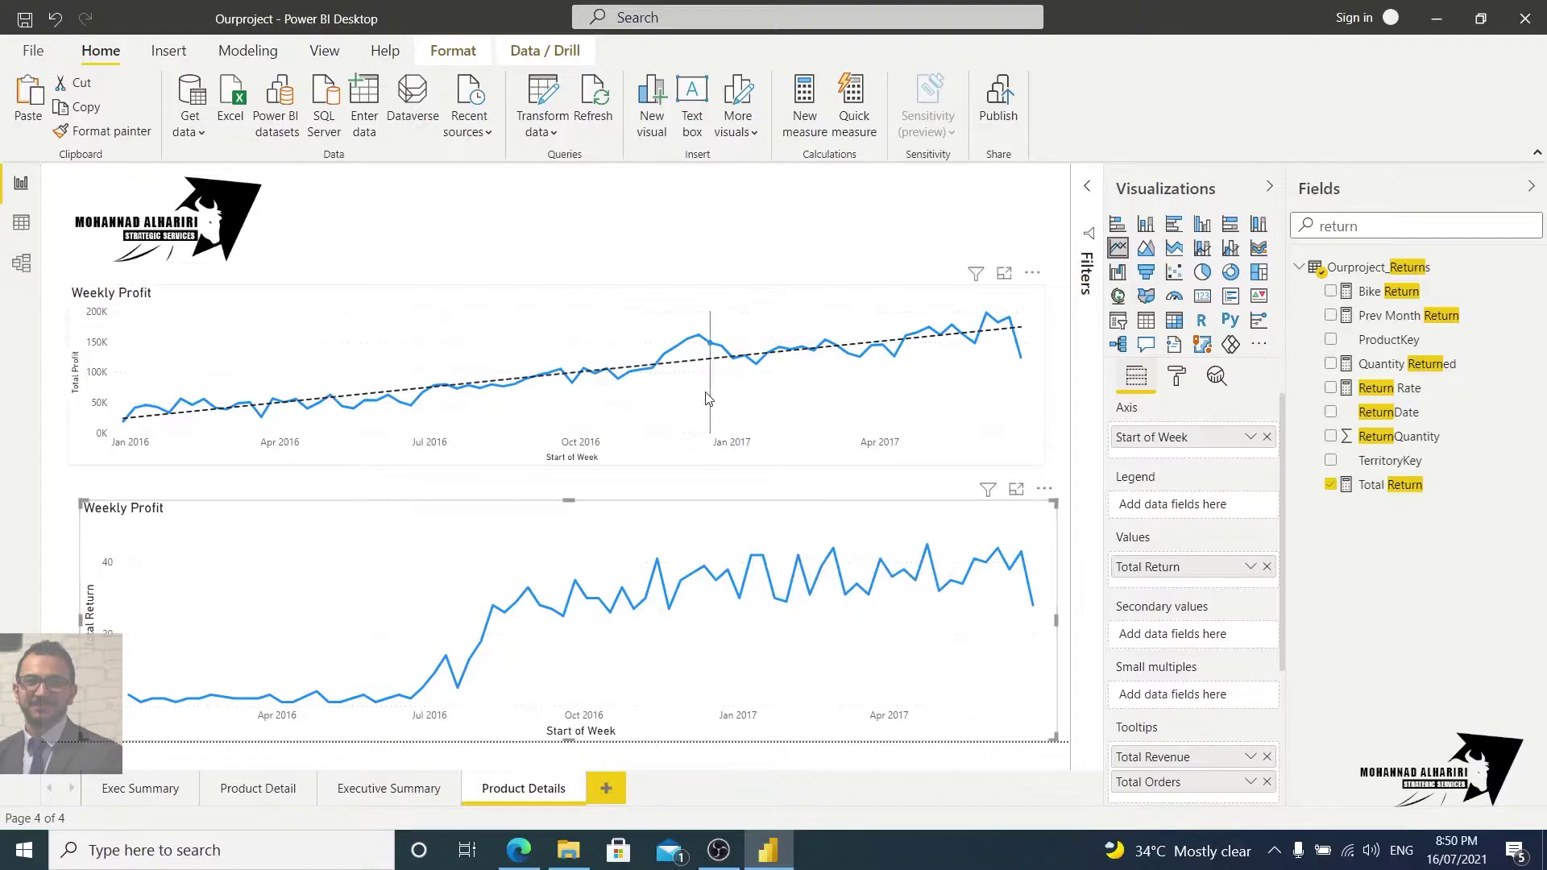
Convert the lower Total Return line chart to an area chart and change its Total Return data color to the theme's red
{"action": "mouse_move", "coordinate": [773, 579]}
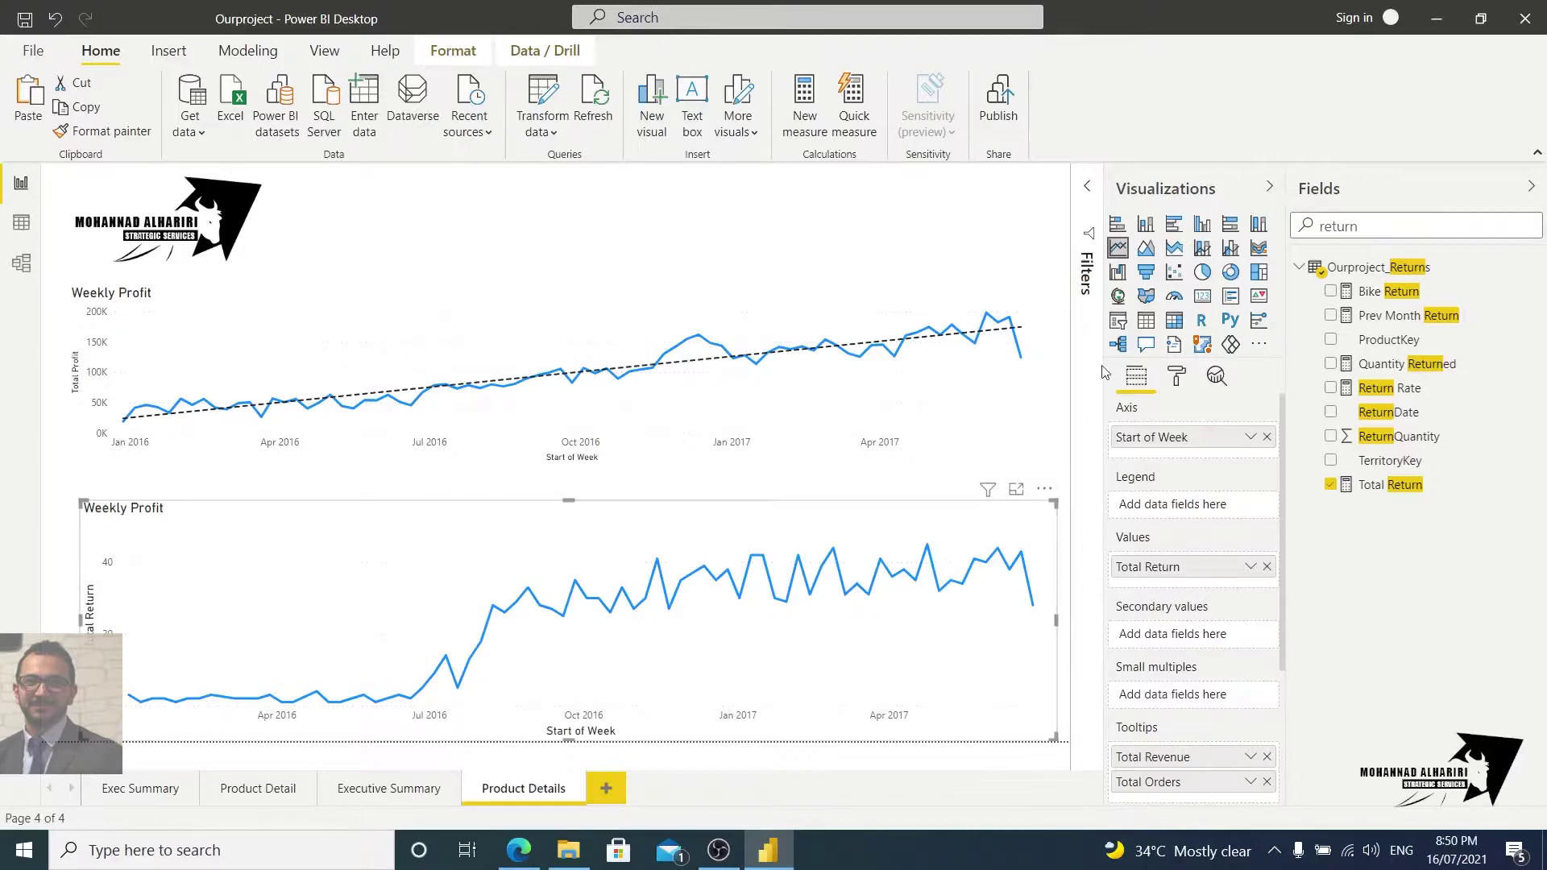
{"action": "left_click", "coordinate": [1147, 249]}
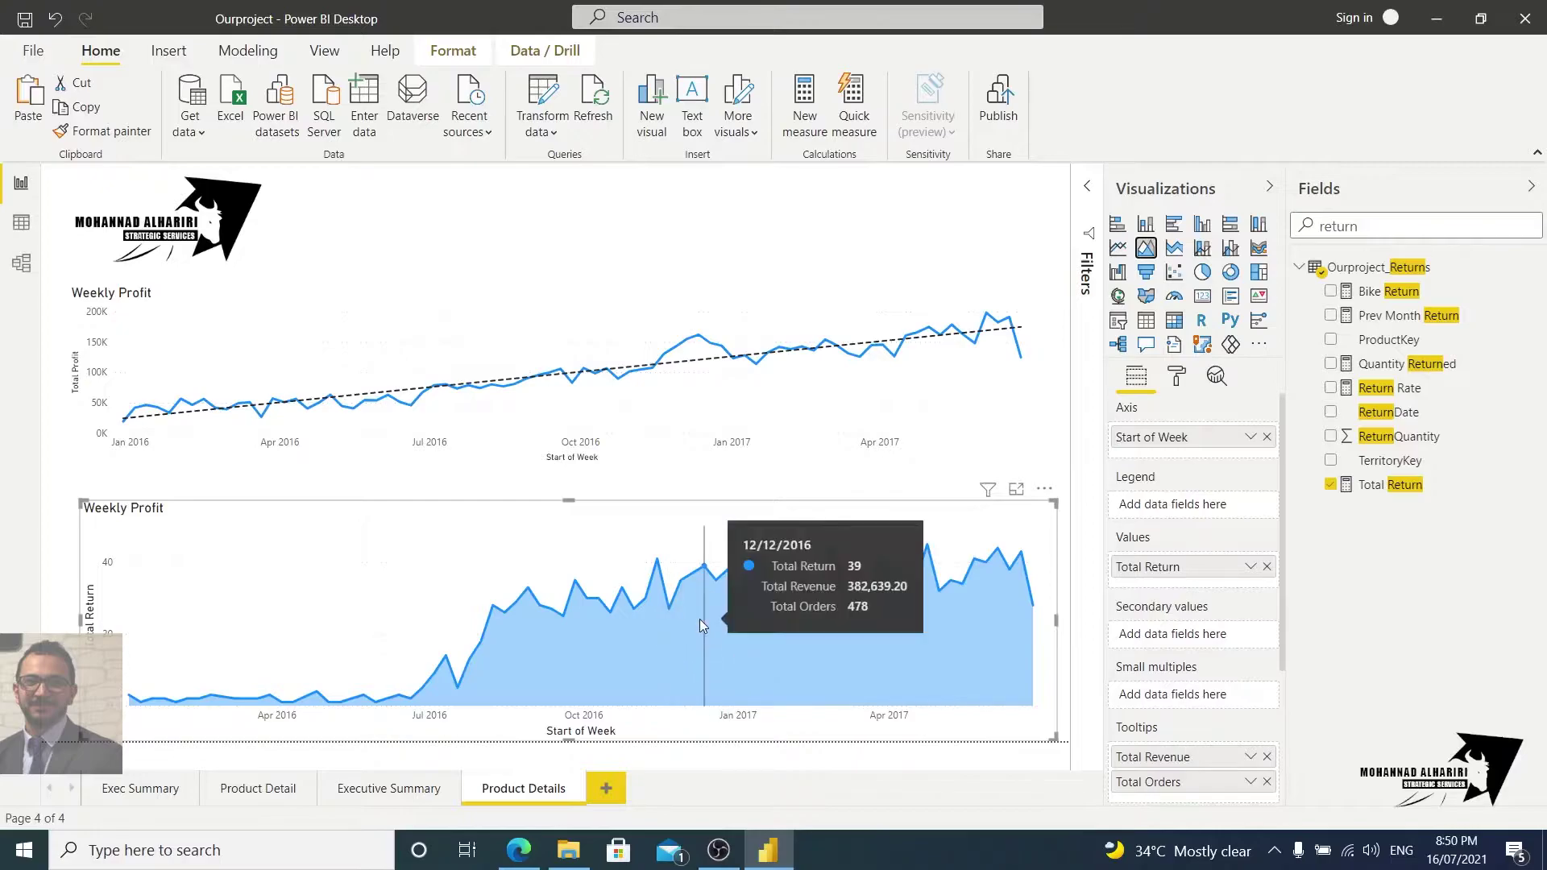
{"action": "left_click", "coordinate": [1176, 376]}
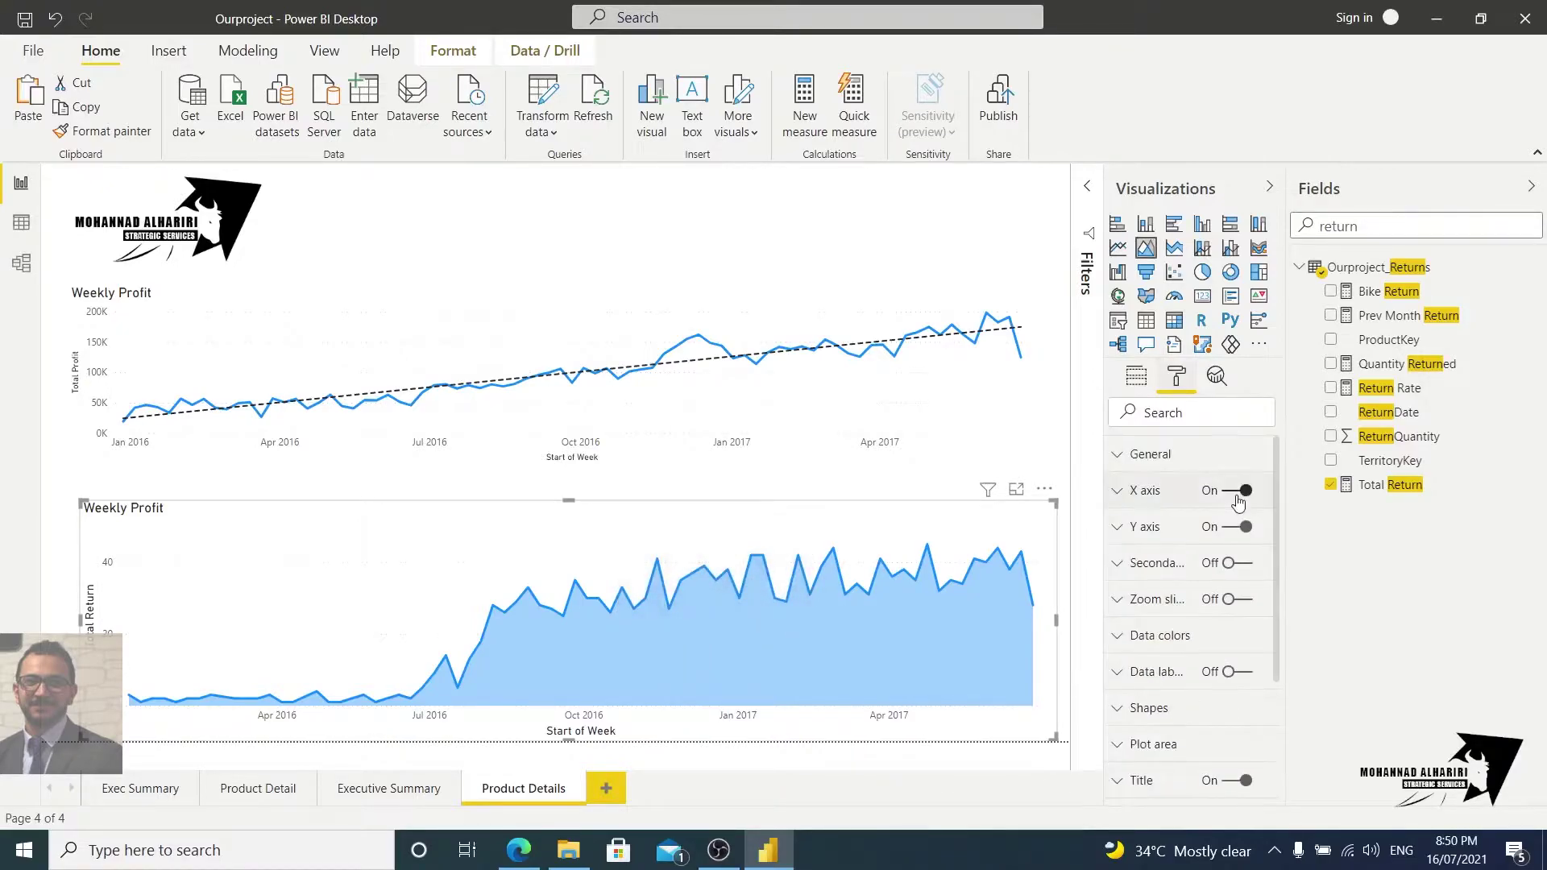
{"action": "left_click", "coordinate": [1132, 645]}
{"action": "scroll", "coordinate": [1184, 596], "scroll_direction": "down", "scroll_amount": 2}
{"action": "left_click", "coordinate": [1153, 598]}
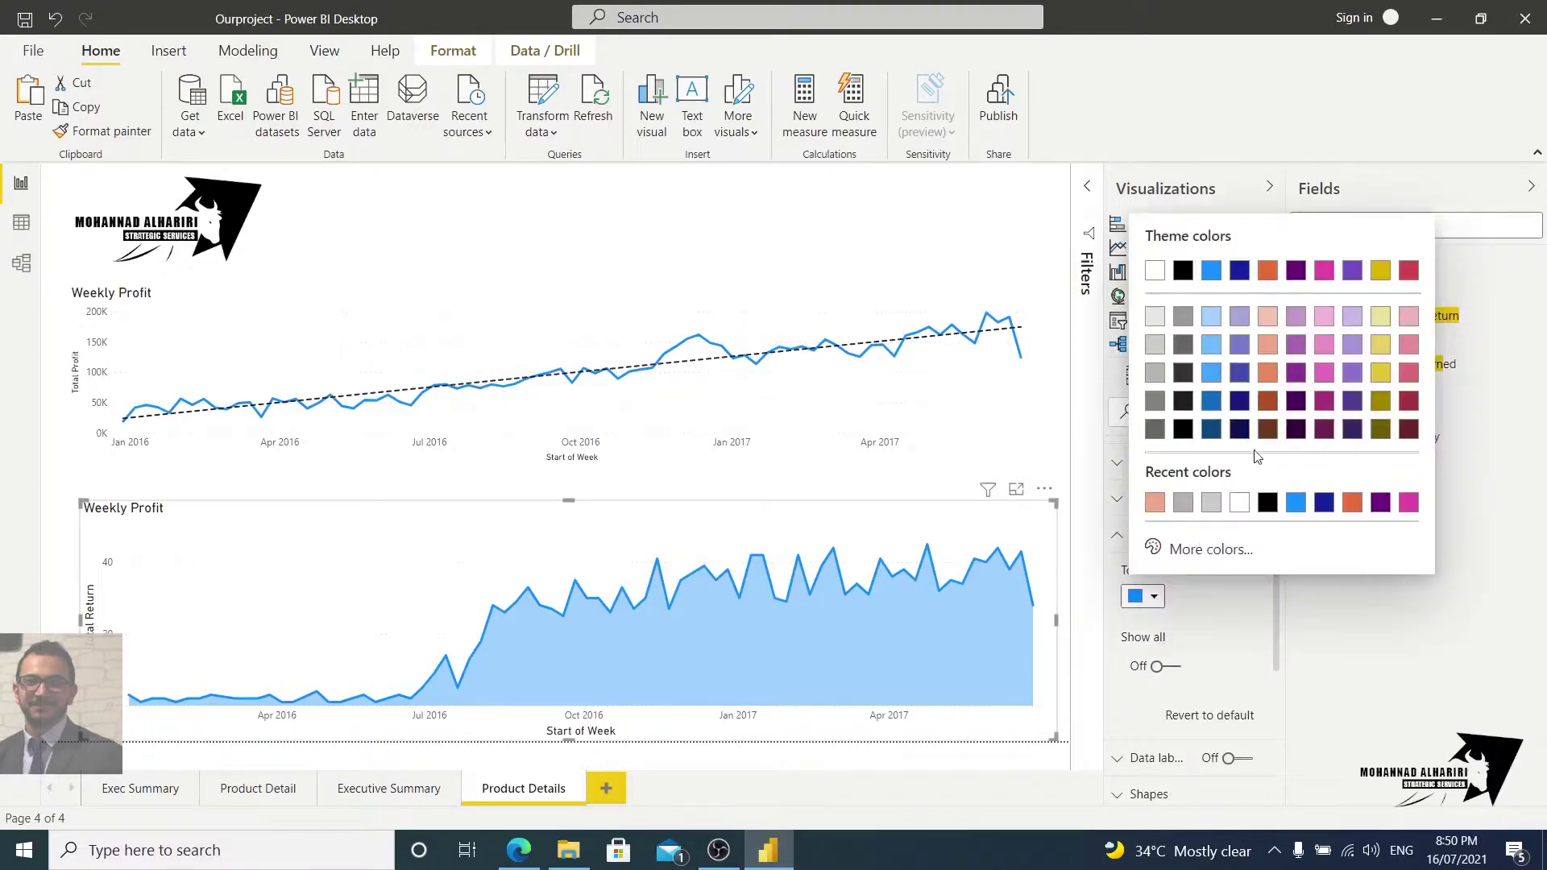
{"action": "left_click", "coordinate": [1410, 275]}
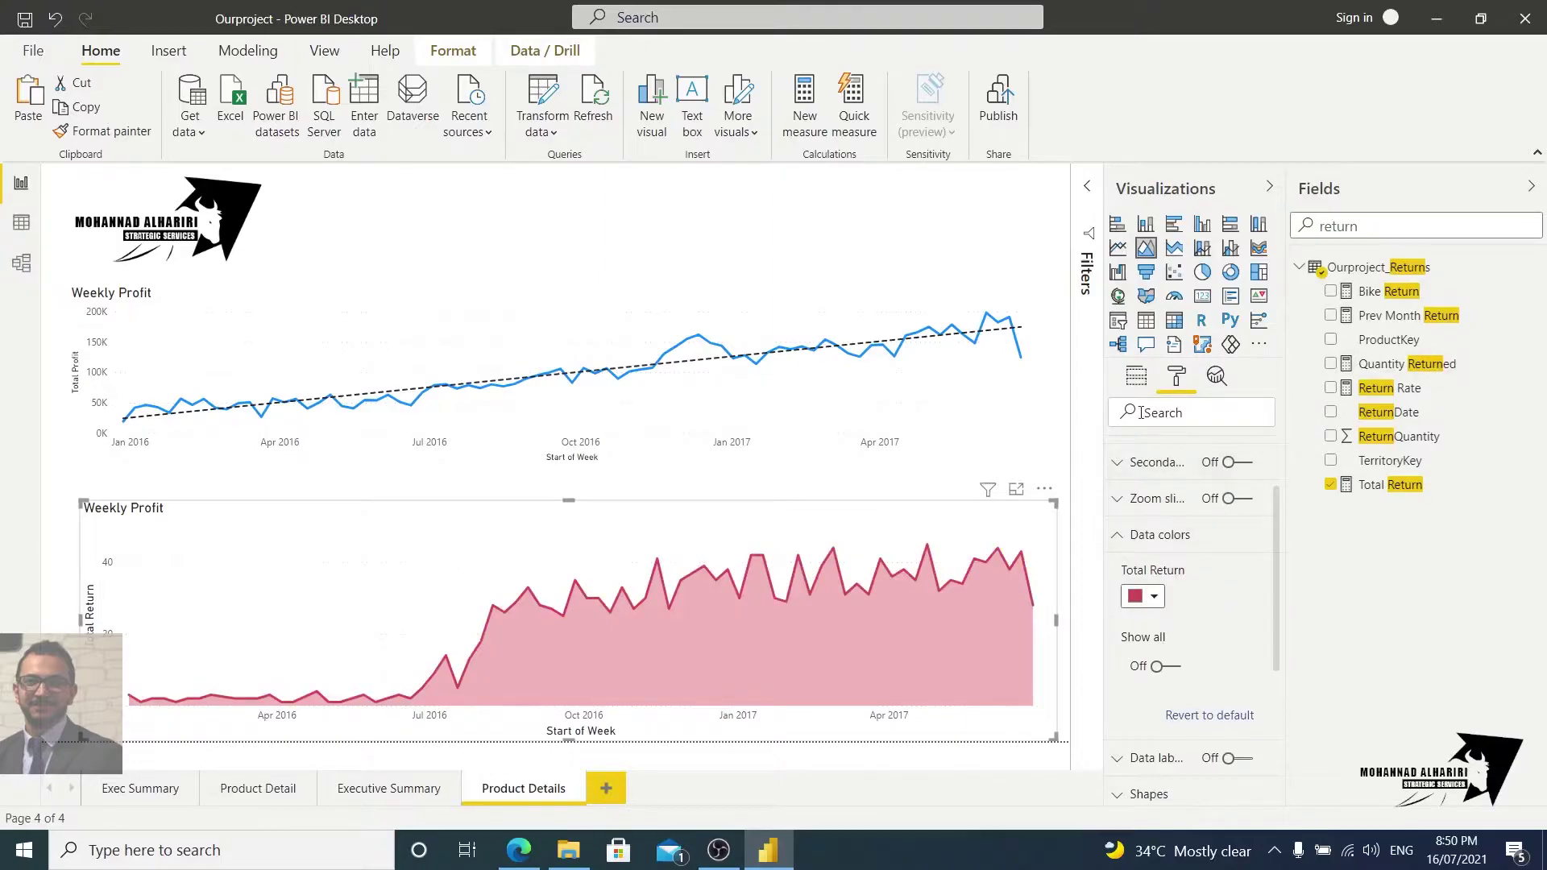
{"action": "left_click", "coordinate": [1122, 535]}
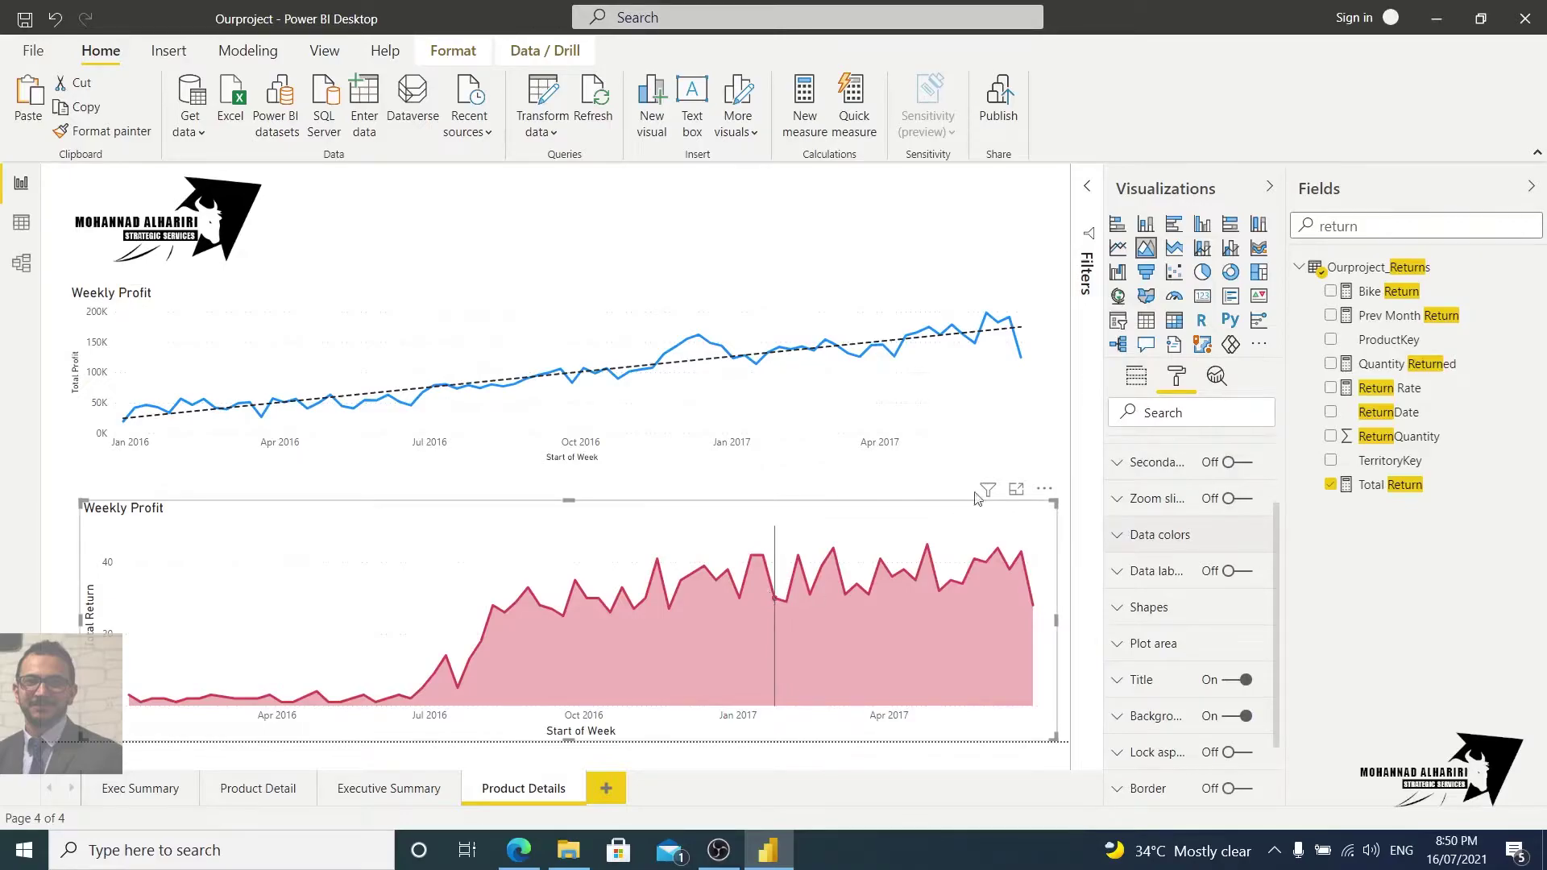
Try adding Total Profit beside Total Return in the lower chart as a stacked area and an area chart, and remove it again
{"action": "left_click", "coordinate": [1175, 249]}
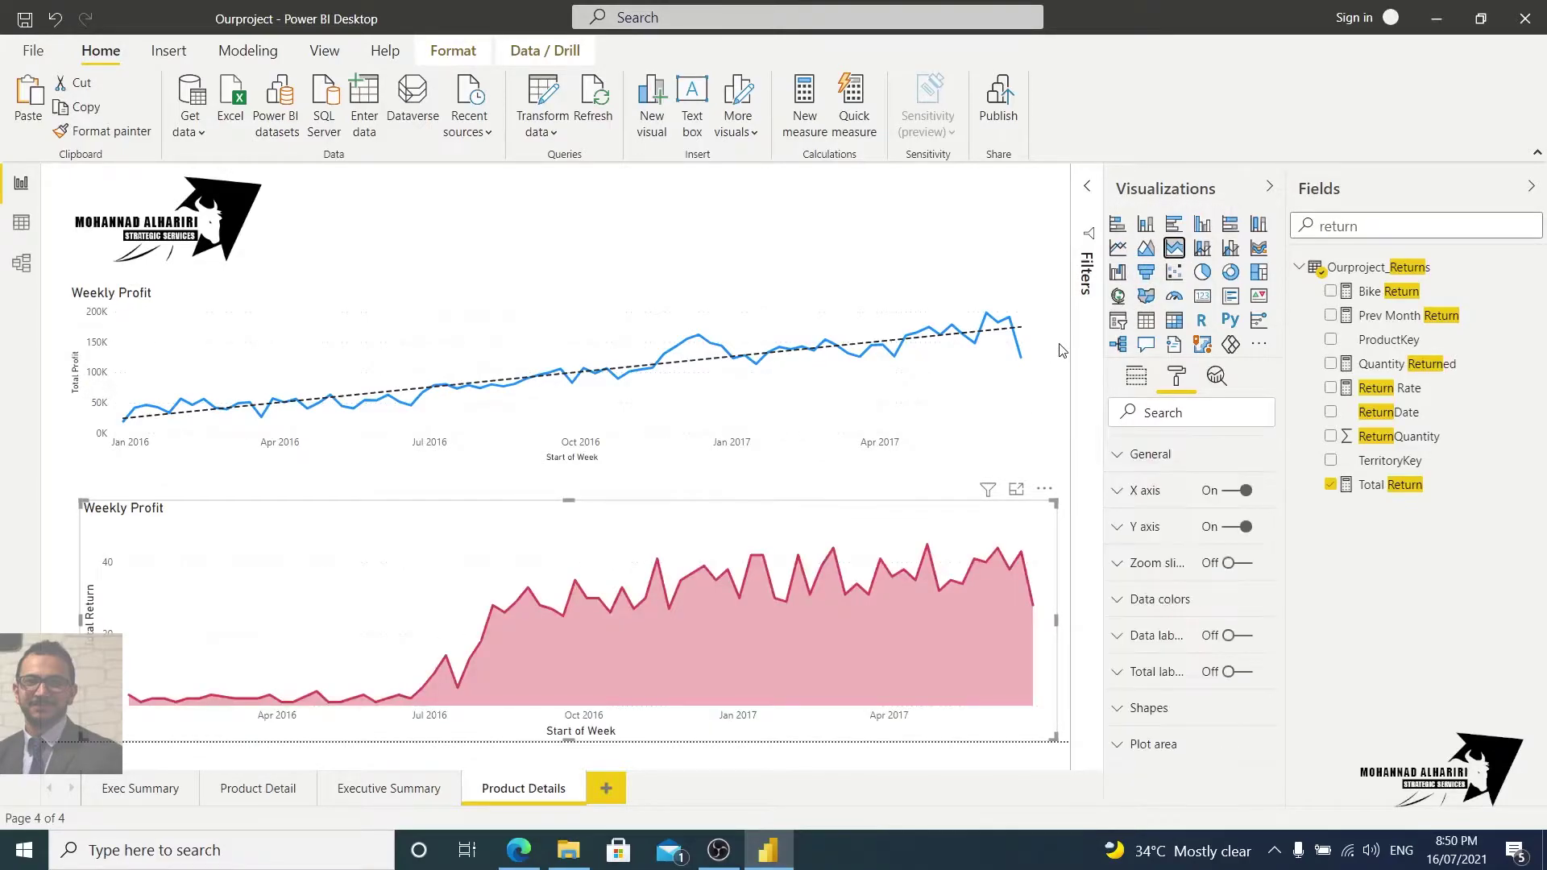
{"action": "left_click", "coordinate": [1136, 376]}
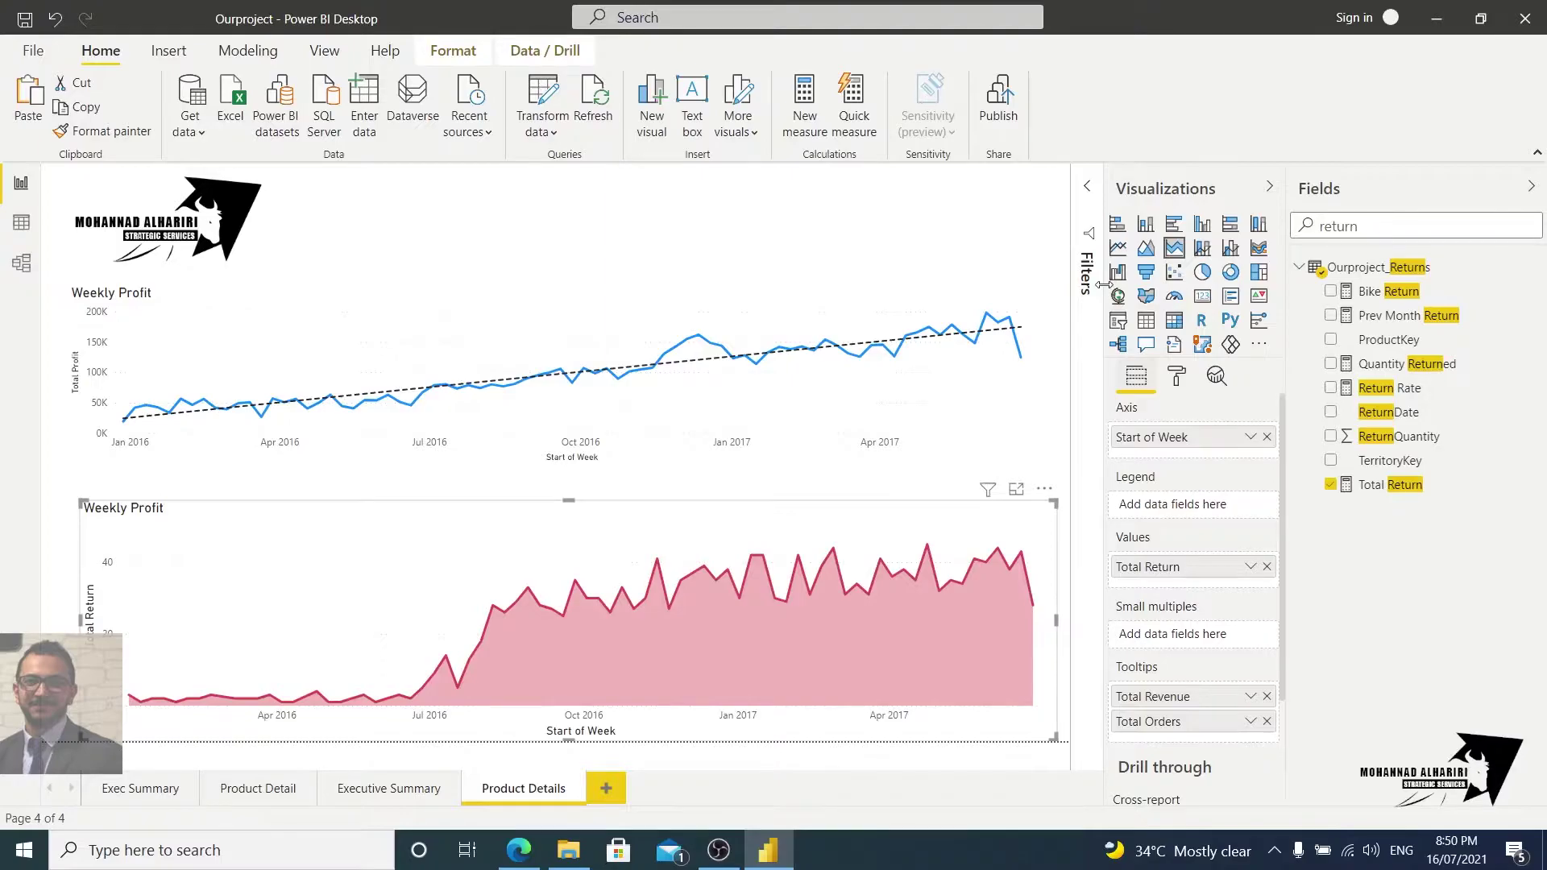
{"action": "left_click_drag", "start_coordinate": [1361, 227], "coordinate": [1286, 233]}
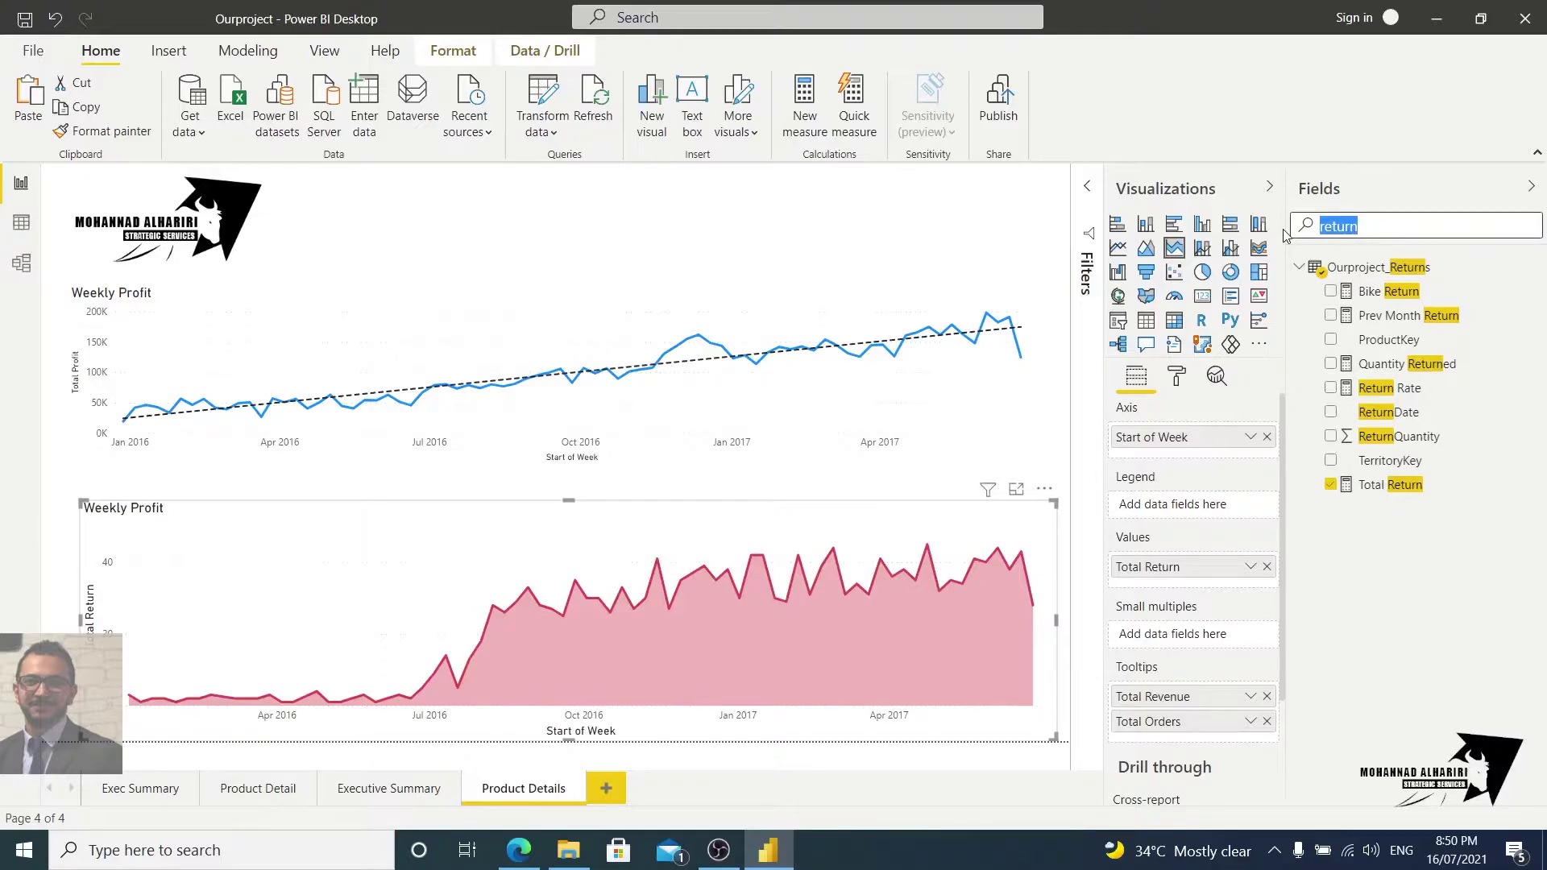
{"action": "type", "text": "profit"}
{"action": "left_click_drag", "start_coordinate": [1379, 315], "coordinate": [1193, 585]}
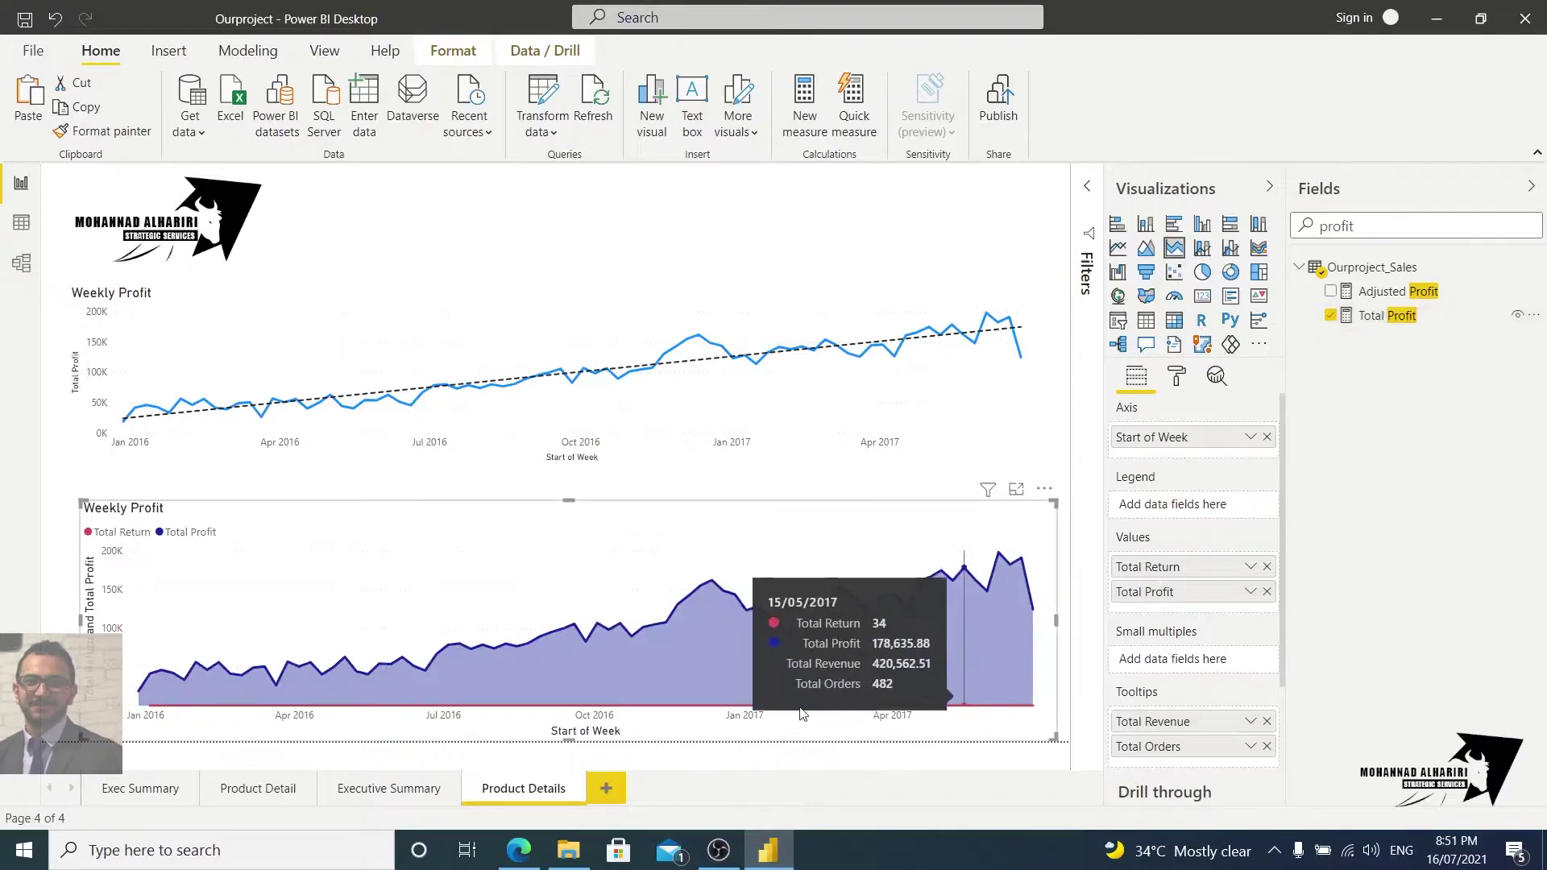
{"action": "left_click", "coordinate": [1144, 256]}
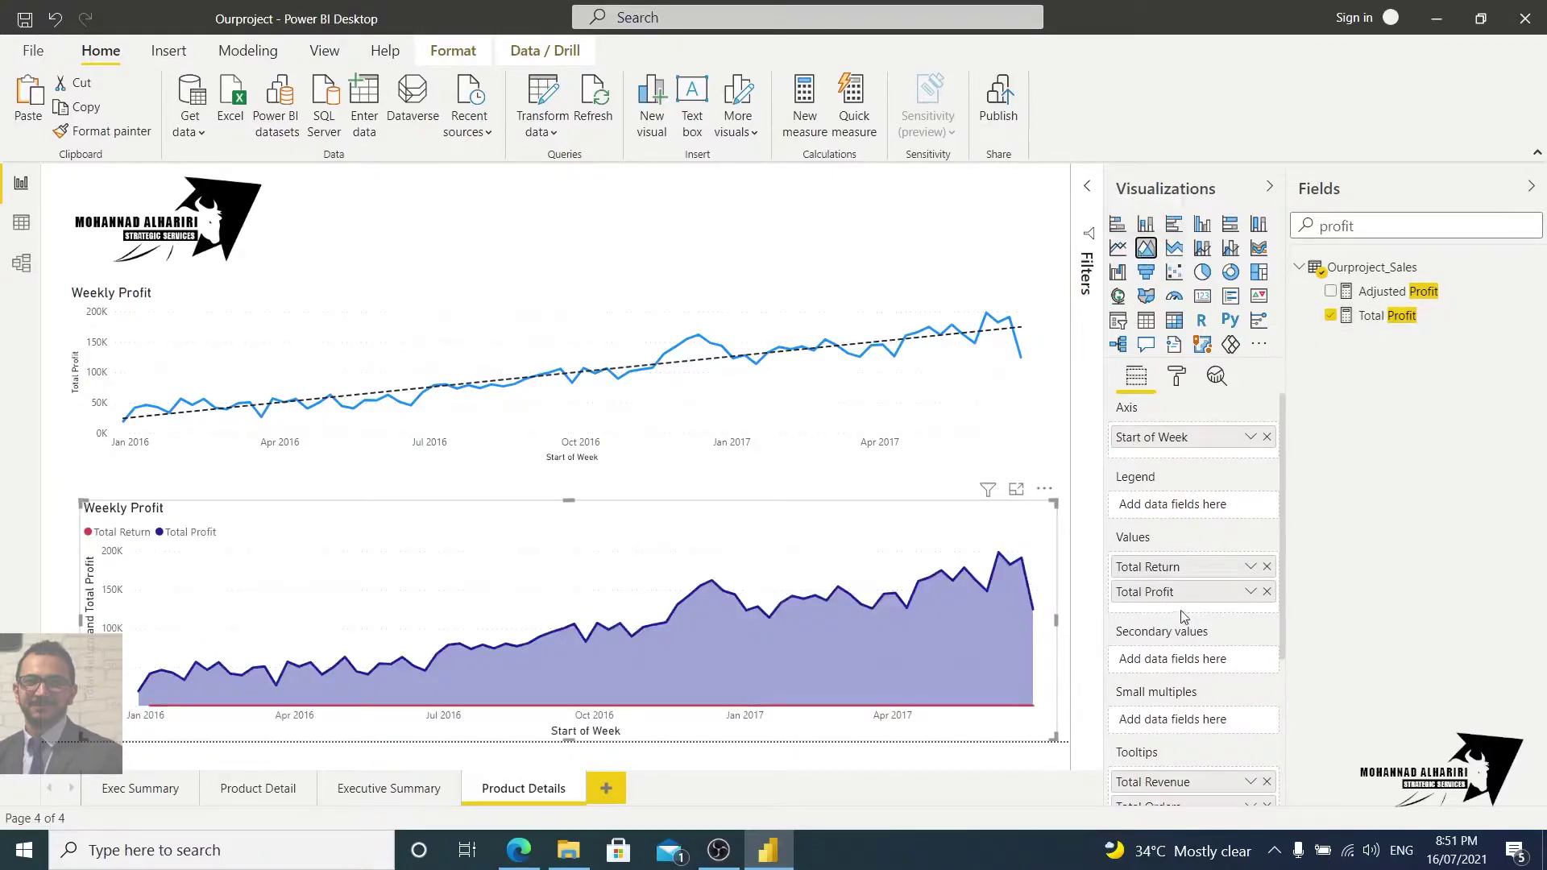
{"action": "left_click", "coordinate": [1266, 591]}
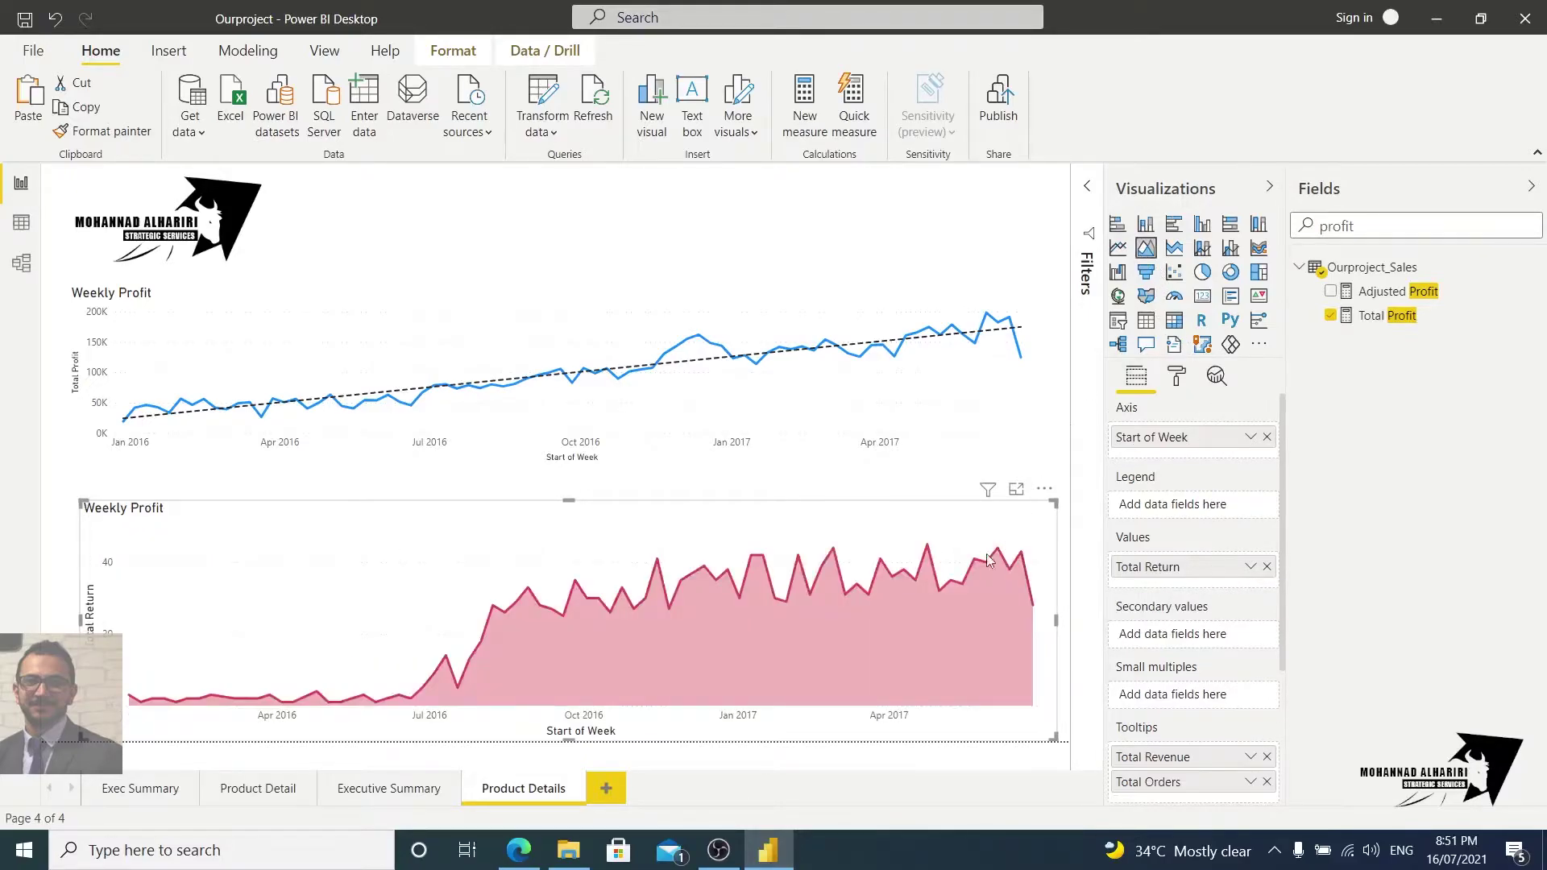
Convert the lower Total Return chart to a stacked area chart and set its title to Weekly Return
{"action": "left_click", "coordinate": [1174, 249]}
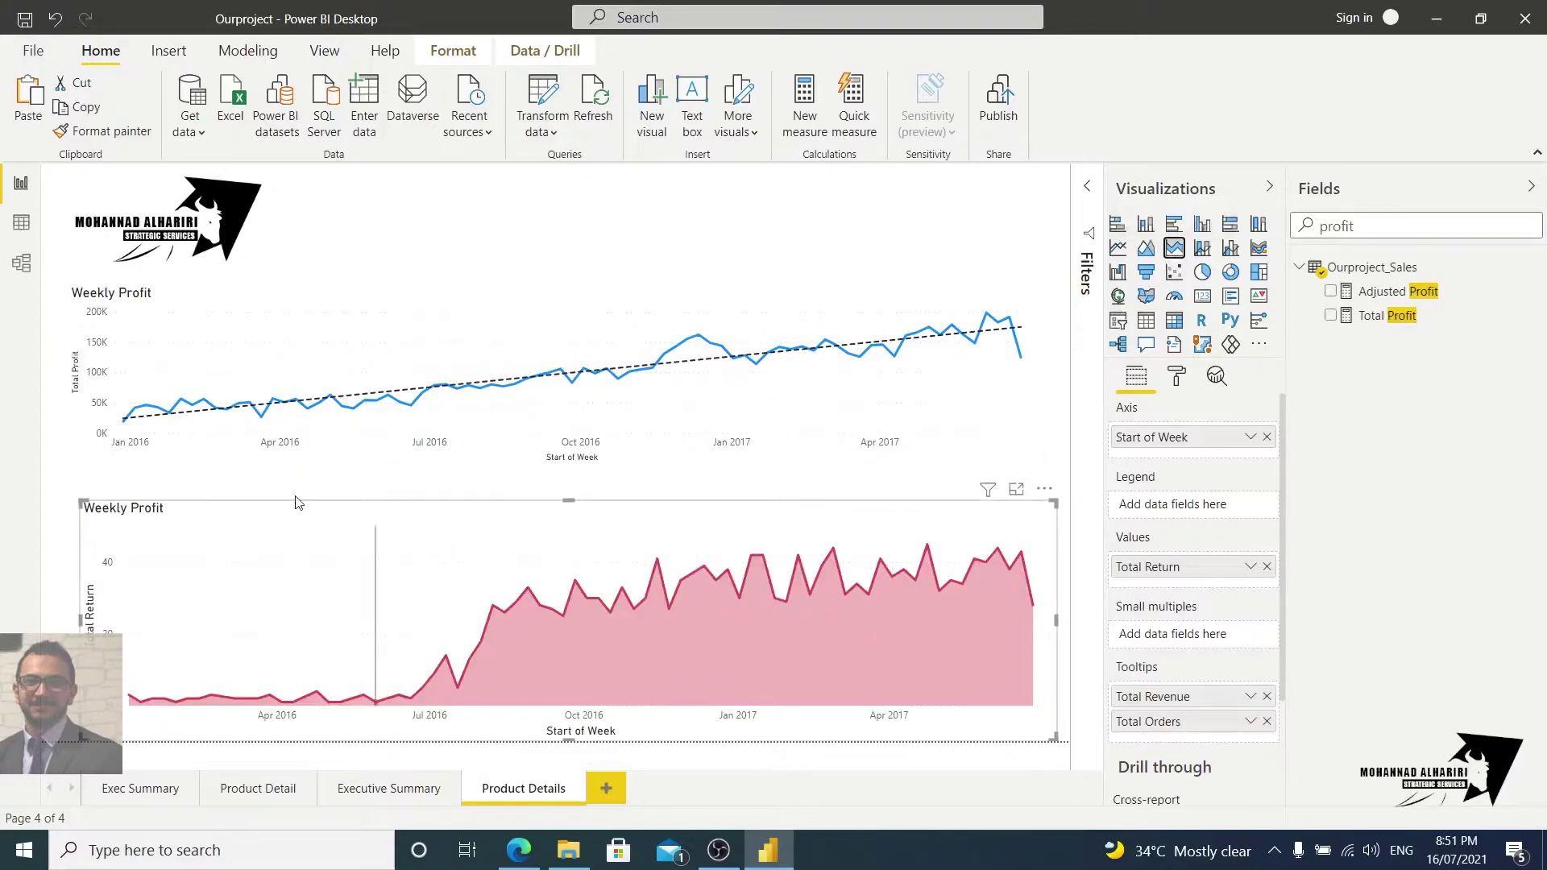
{"action": "left_click", "coordinate": [1176, 376]}
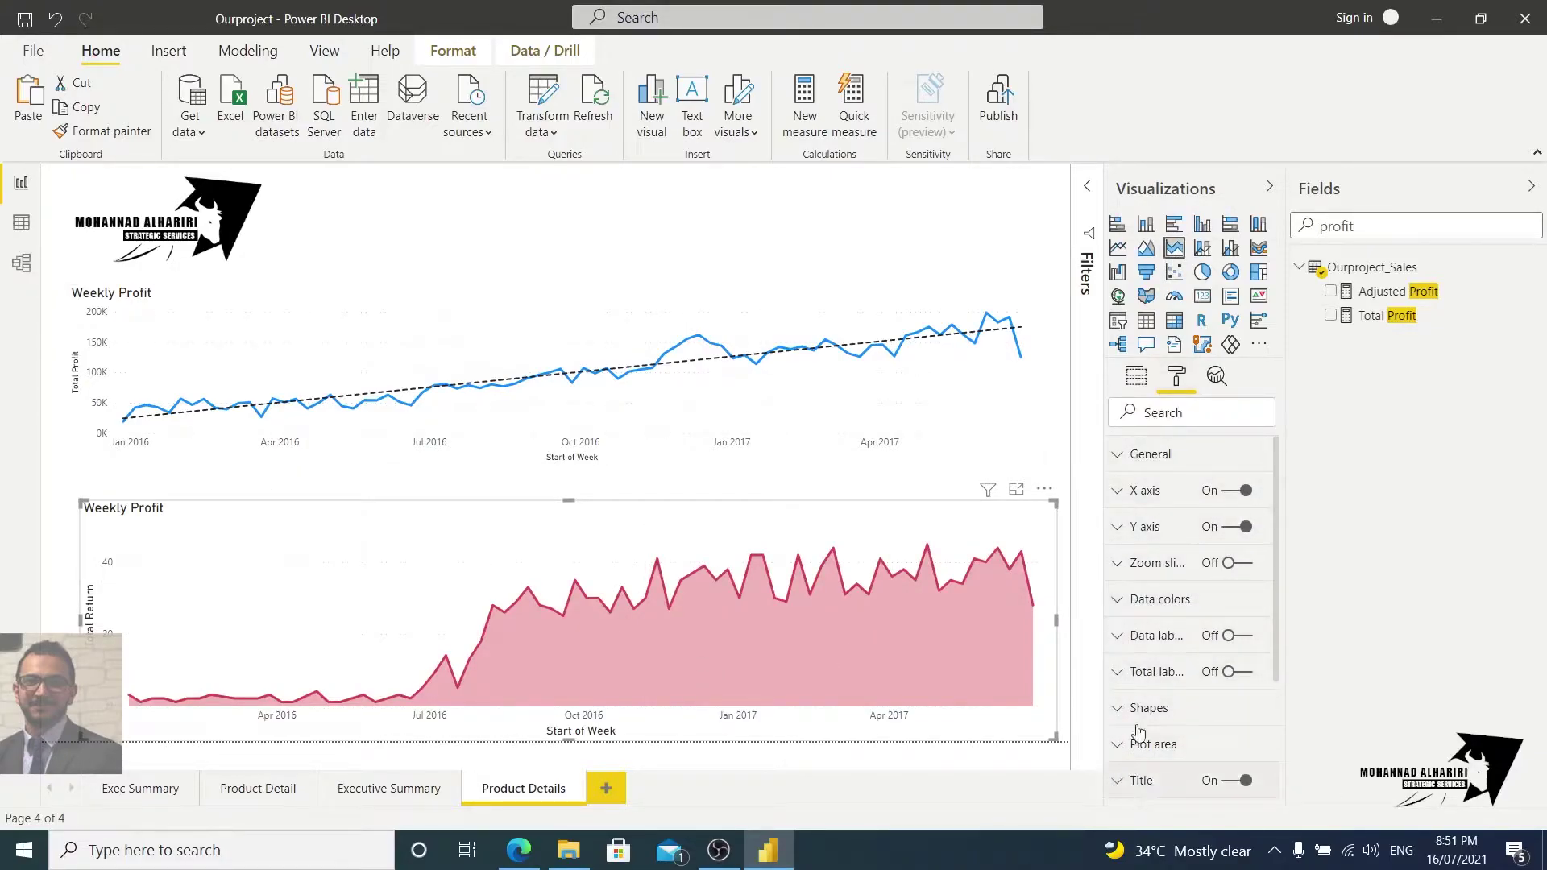
{"action": "scroll", "coordinate": [1198, 600], "scroll_direction": "down", "scroll_amount": 2}
{"action": "left_click", "coordinate": [1180, 689]}
{"action": "double_click", "coordinate": [1174, 738]}
{"action": "type", "text": "Return"}
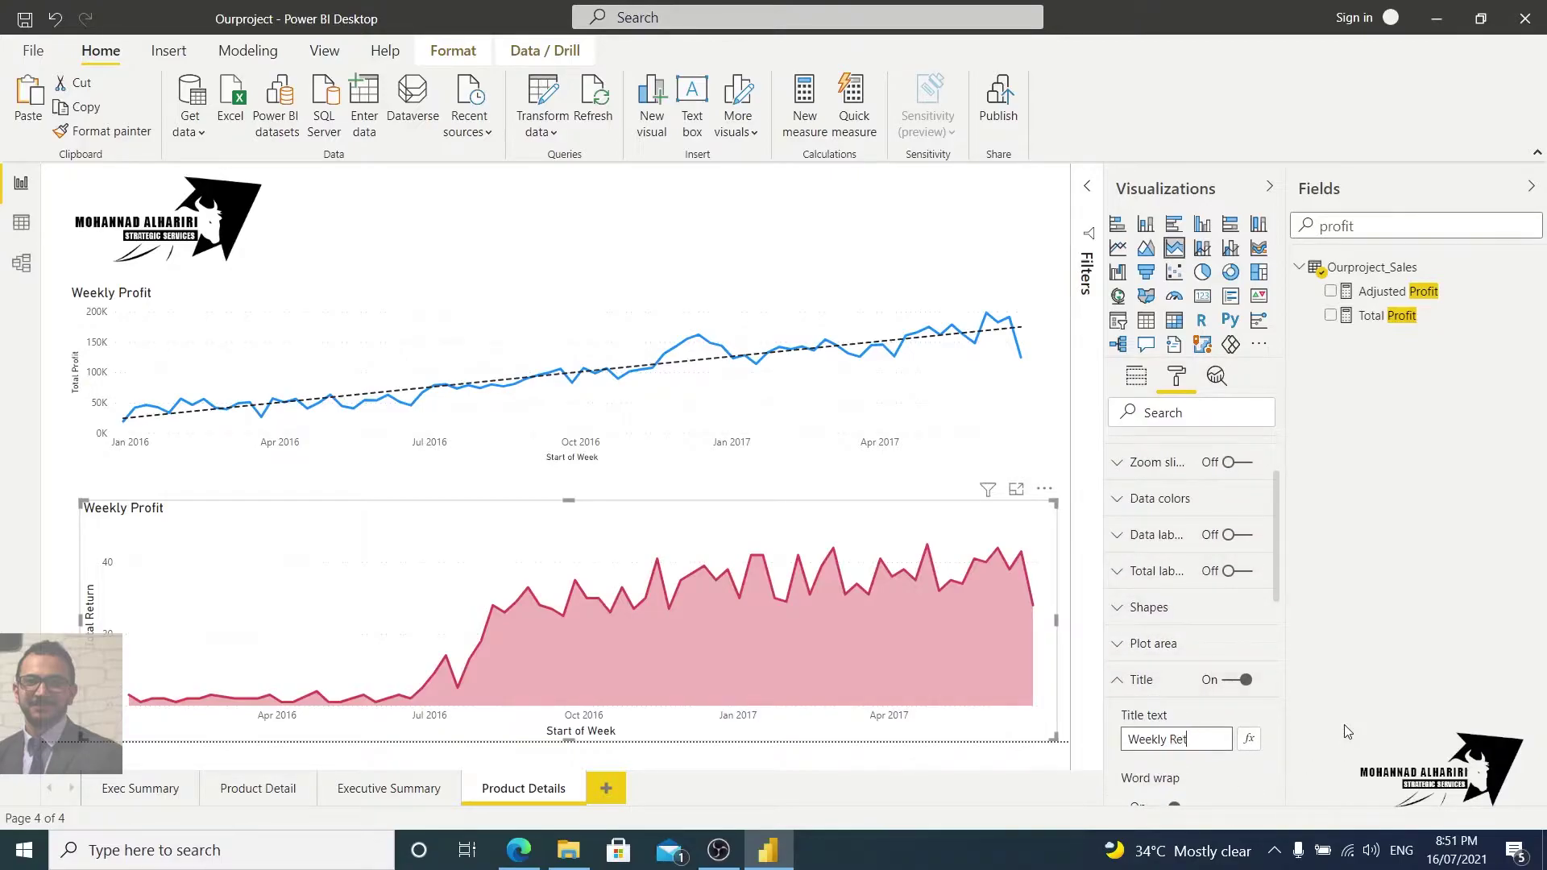
{"action": "key", "text": "Return"}
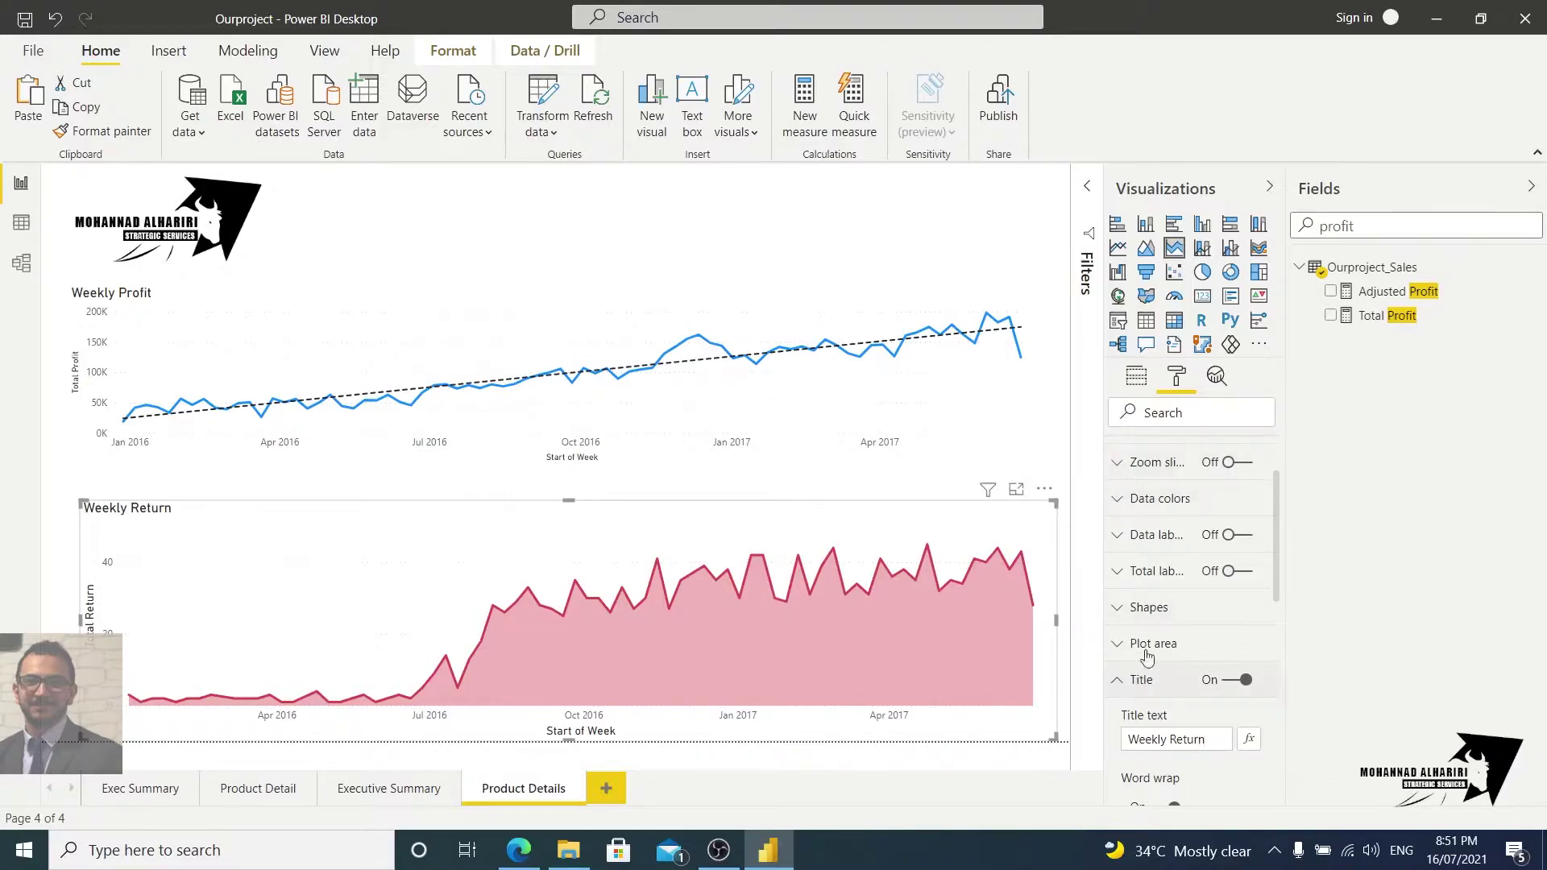
{"action": "left_click", "coordinate": [1117, 679]}
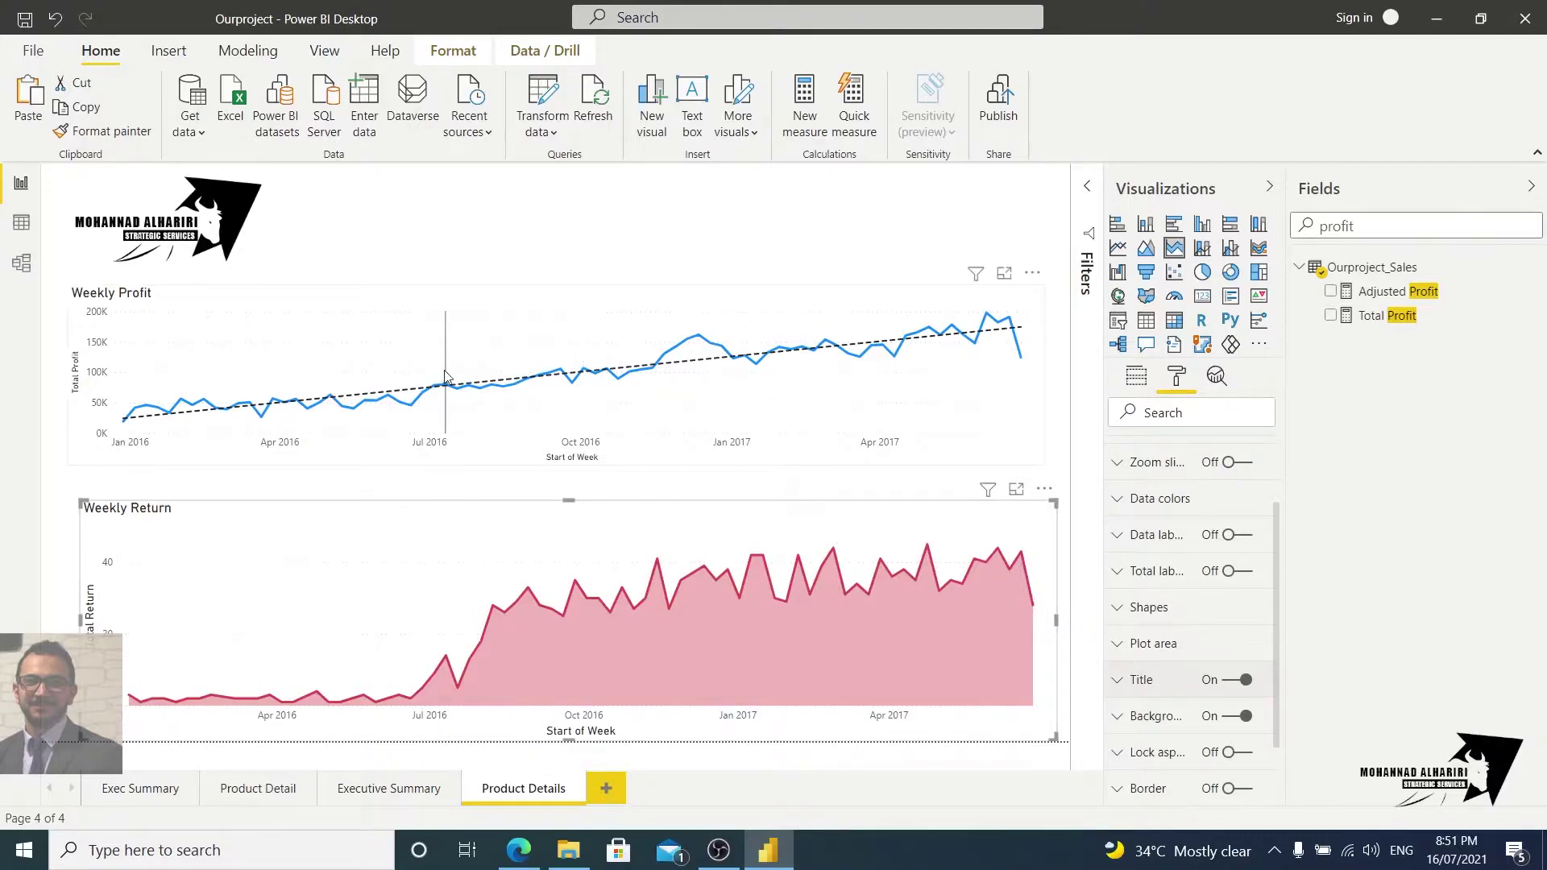
Add a forecast to the Weekly Profit line chart
{"action": "left_click", "coordinate": [480, 310]}
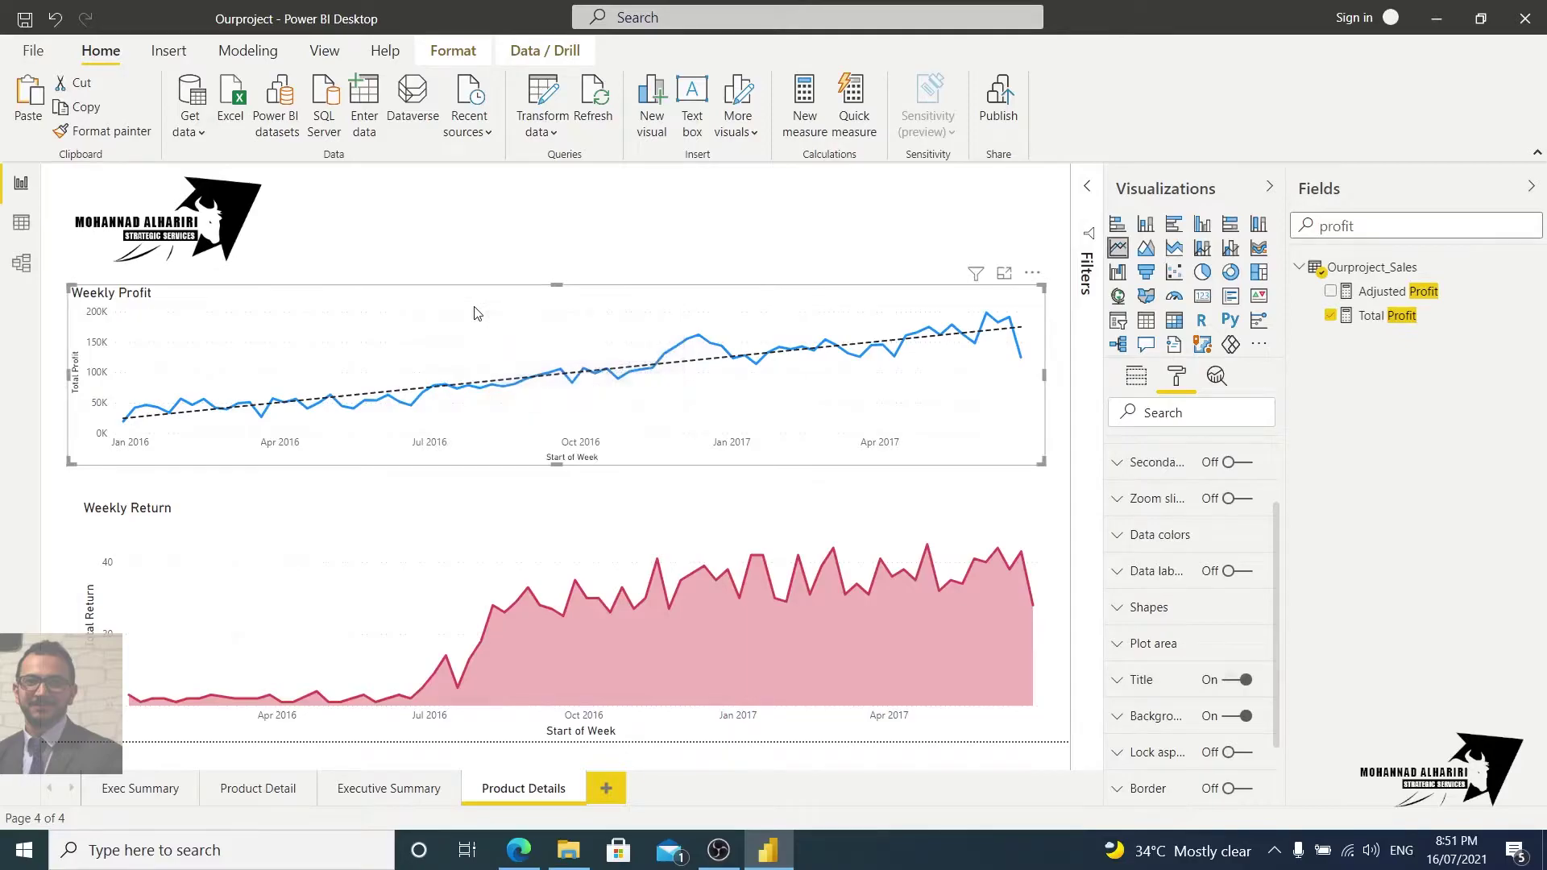
{"action": "left_click", "coordinate": [1216, 376]}
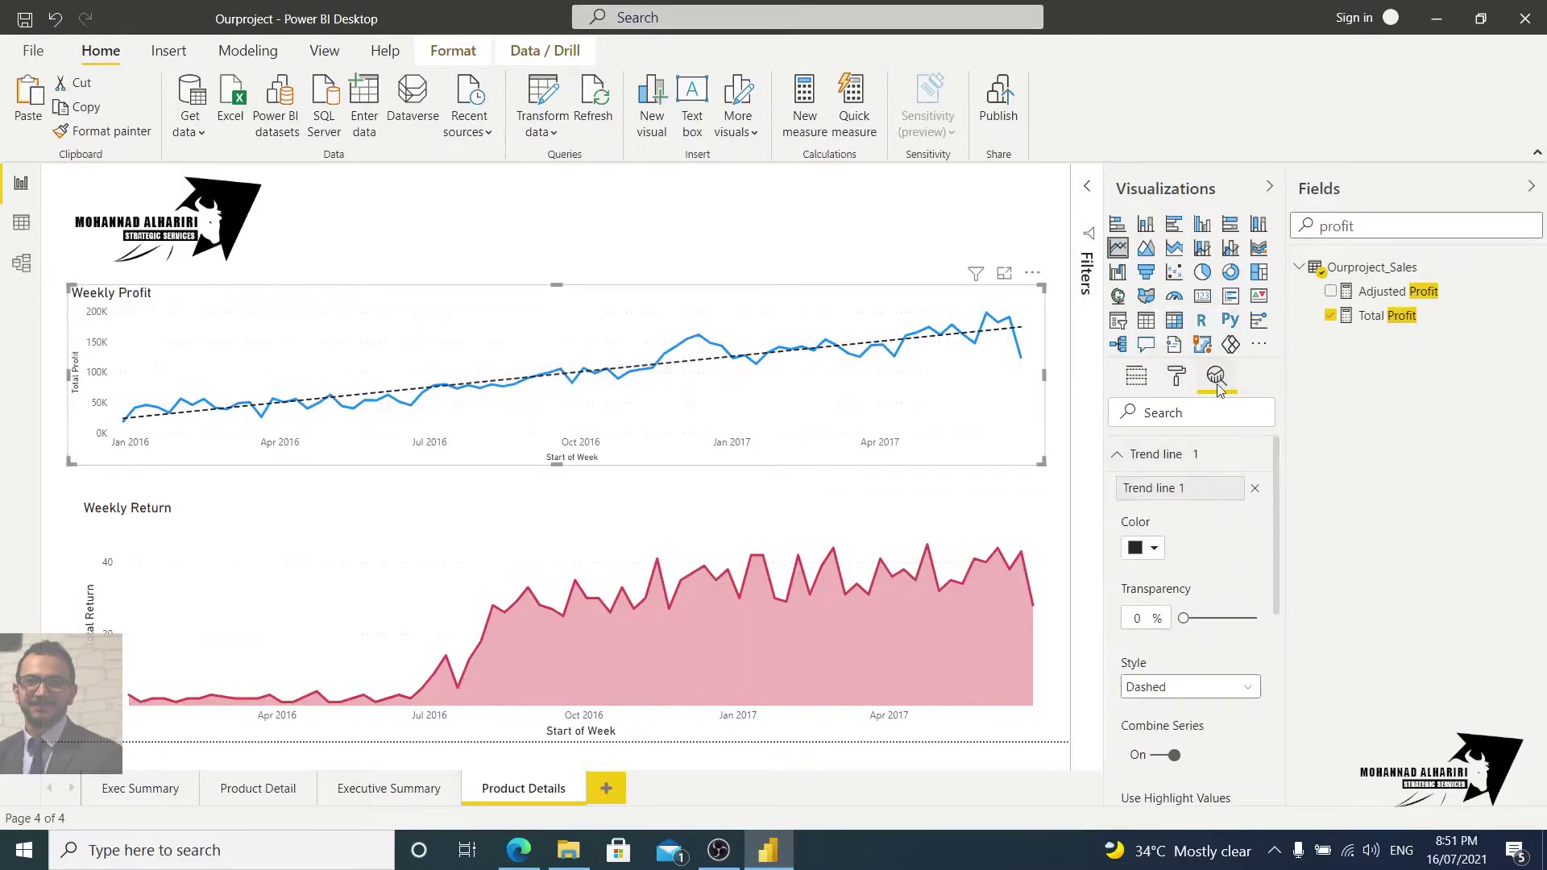
{"action": "left_click", "coordinate": [1124, 455]}
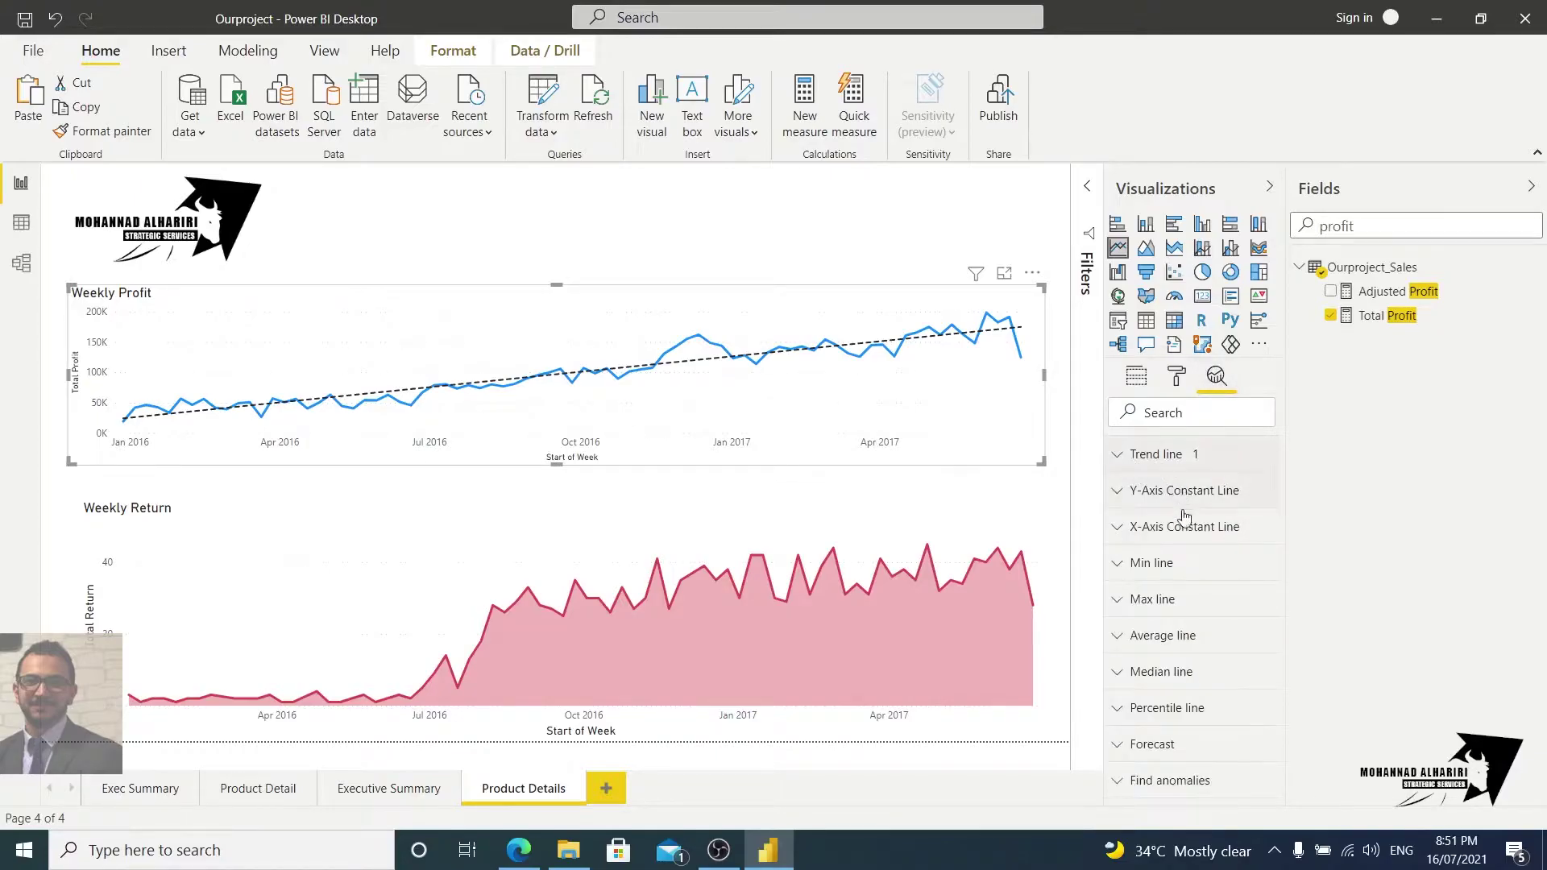
{"action": "left_click", "coordinate": [1135, 749]}
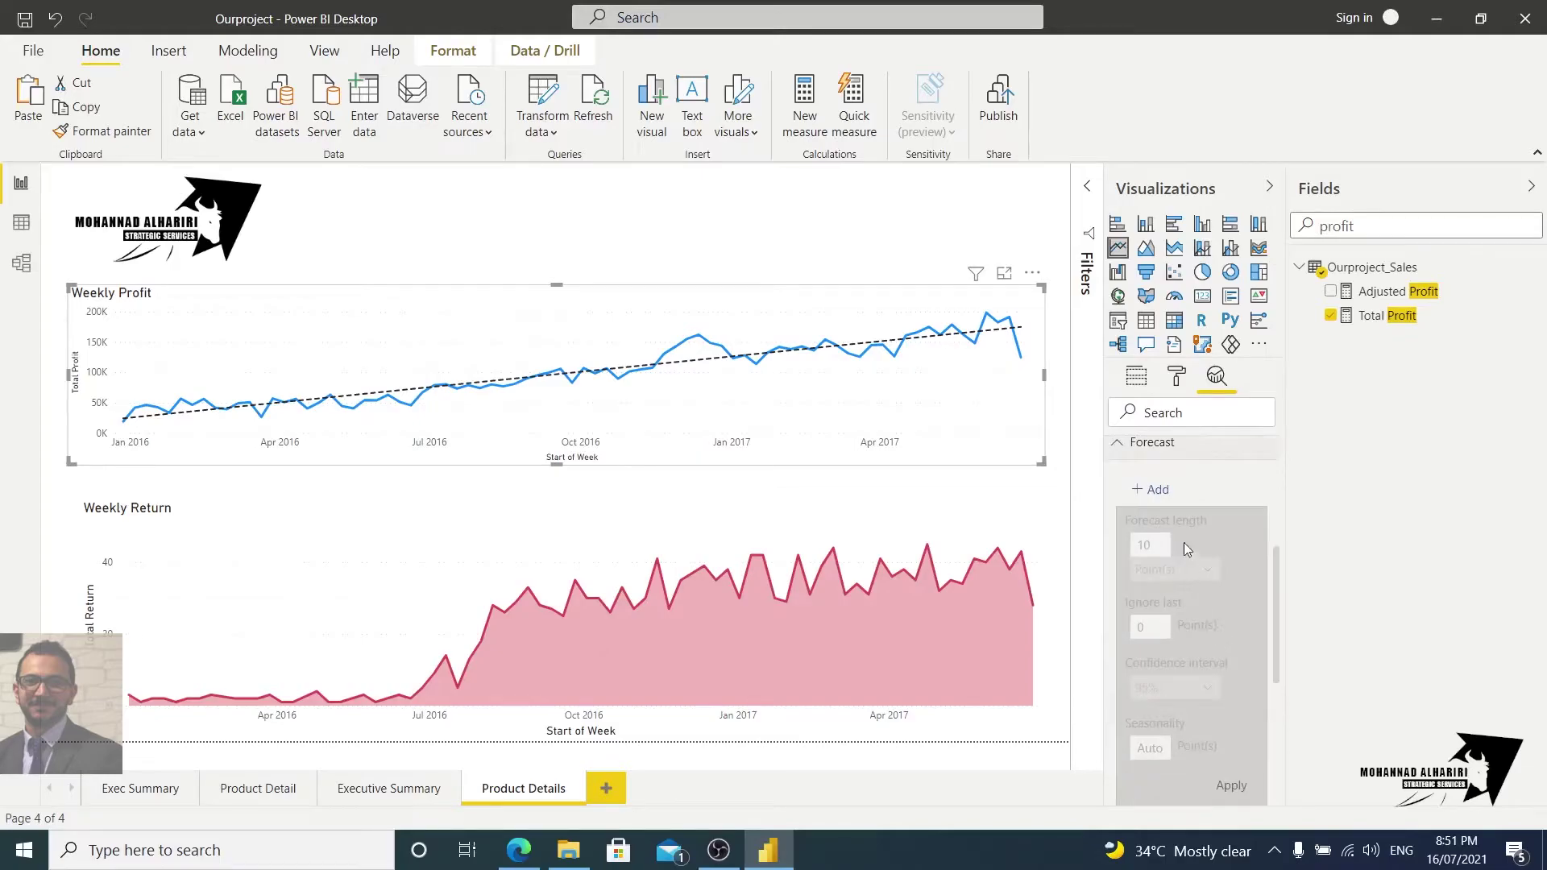
{"action": "left_click", "coordinate": [1170, 496]}
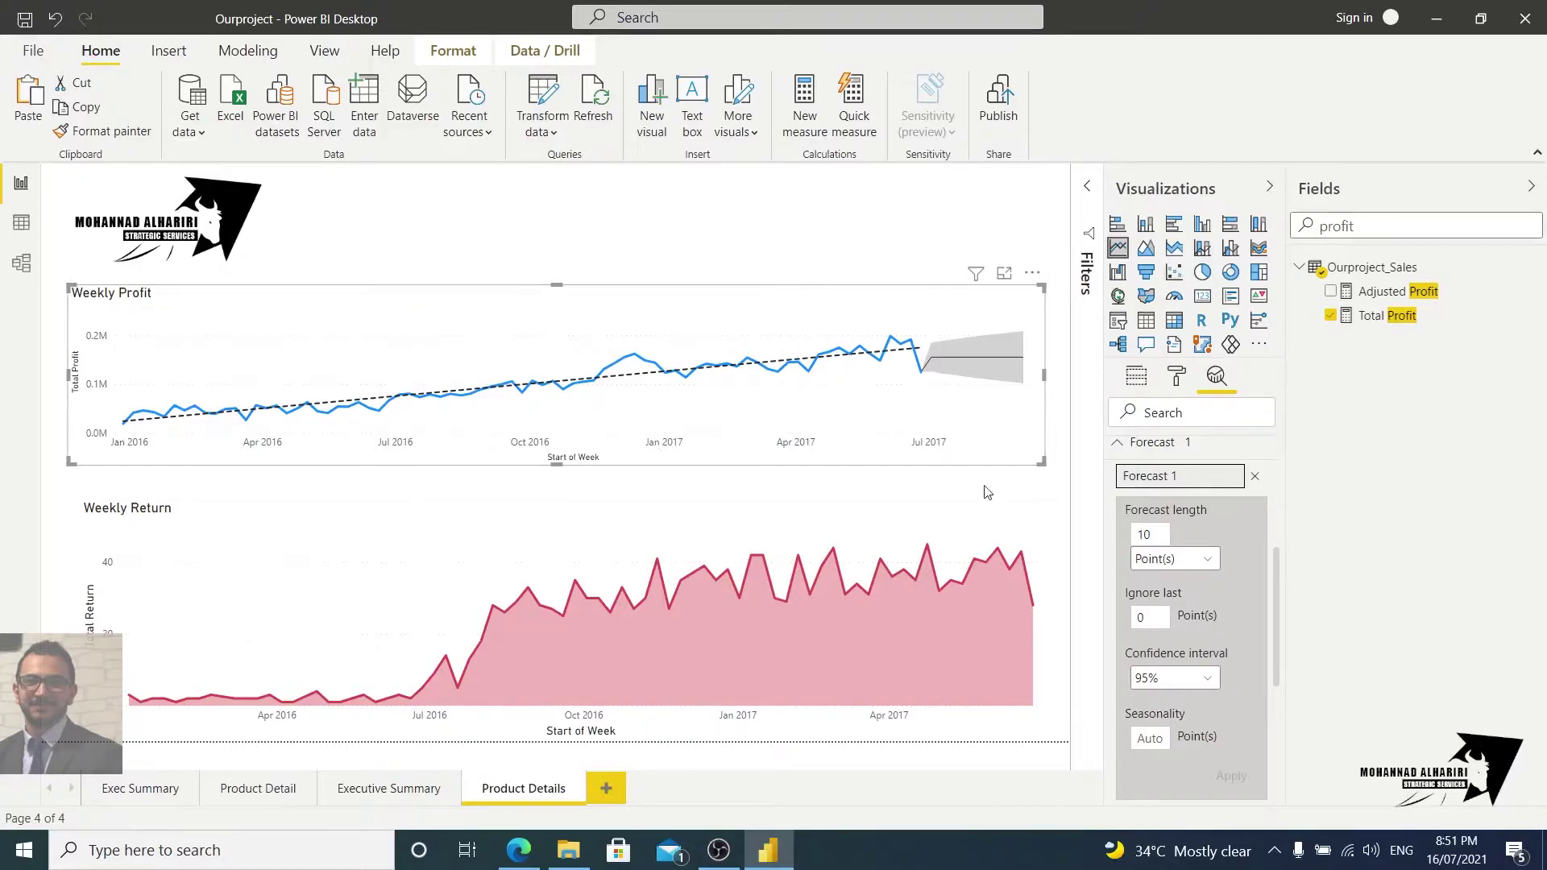
Try a forecast length of 10 years on the Weekly Profit chart and switch the length unit back to points
{"action": "left_click", "coordinate": [1171, 560]}
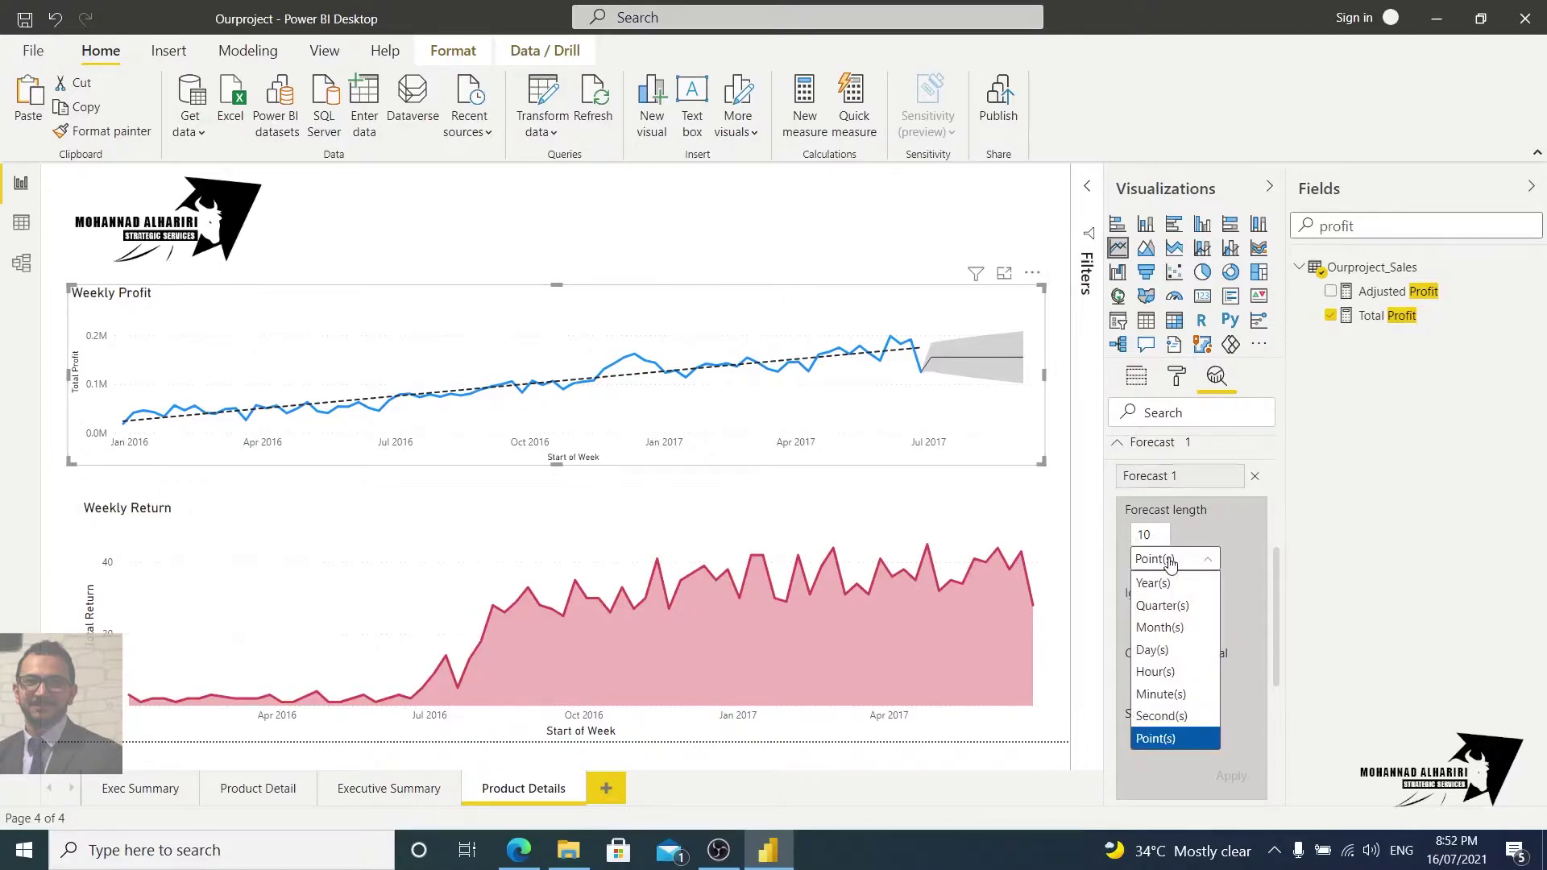
{"action": "left_click", "coordinate": [1154, 585]}
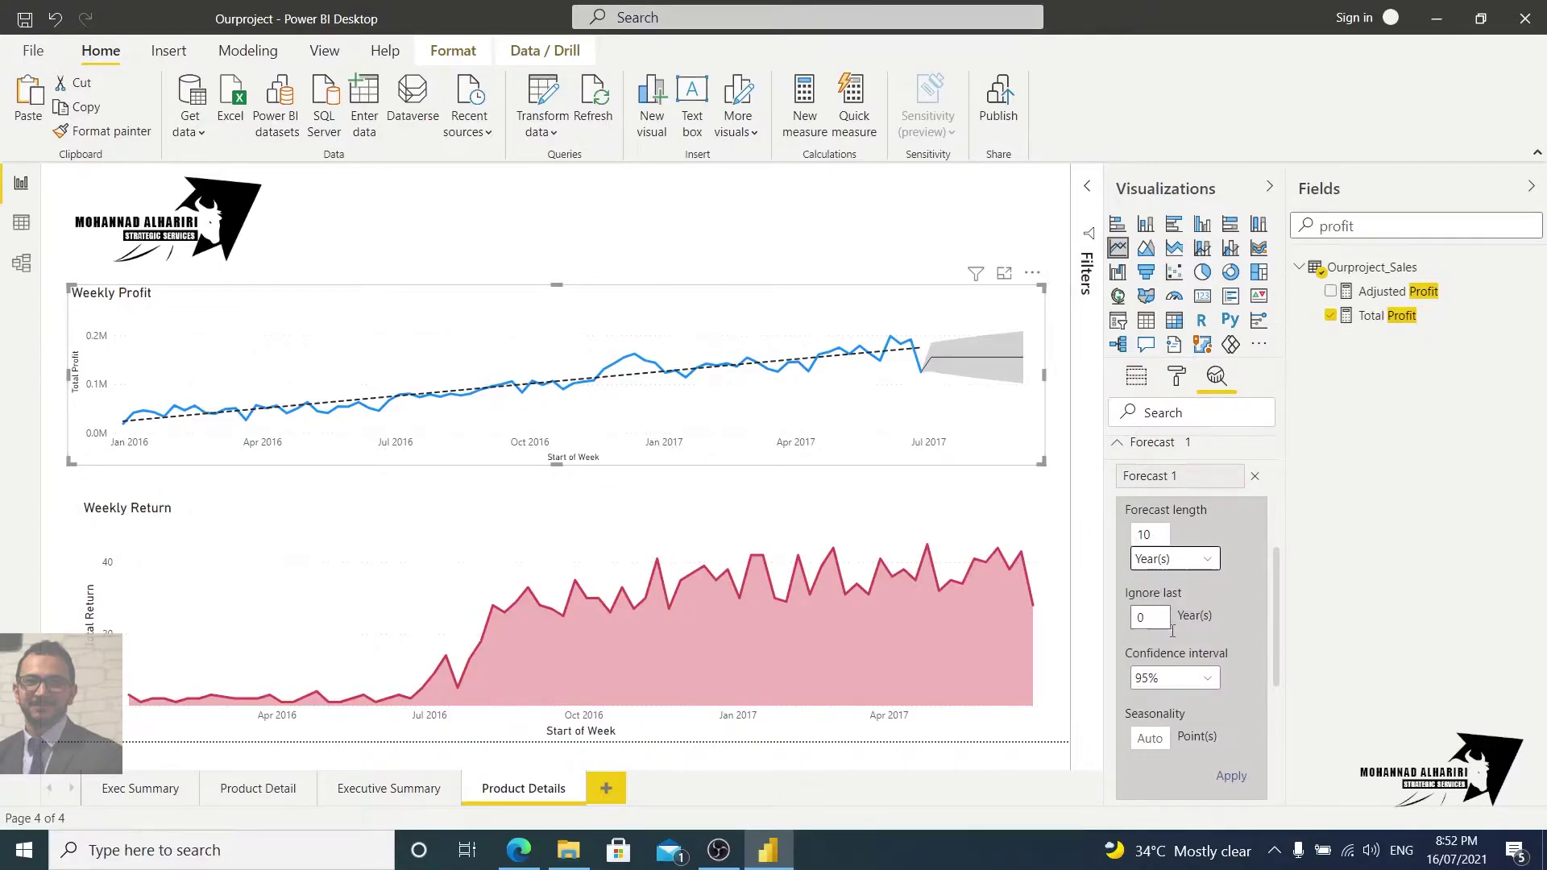
{"action": "scroll", "coordinate": [1176, 657], "scroll_direction": "down", "scroll_amount": 1}
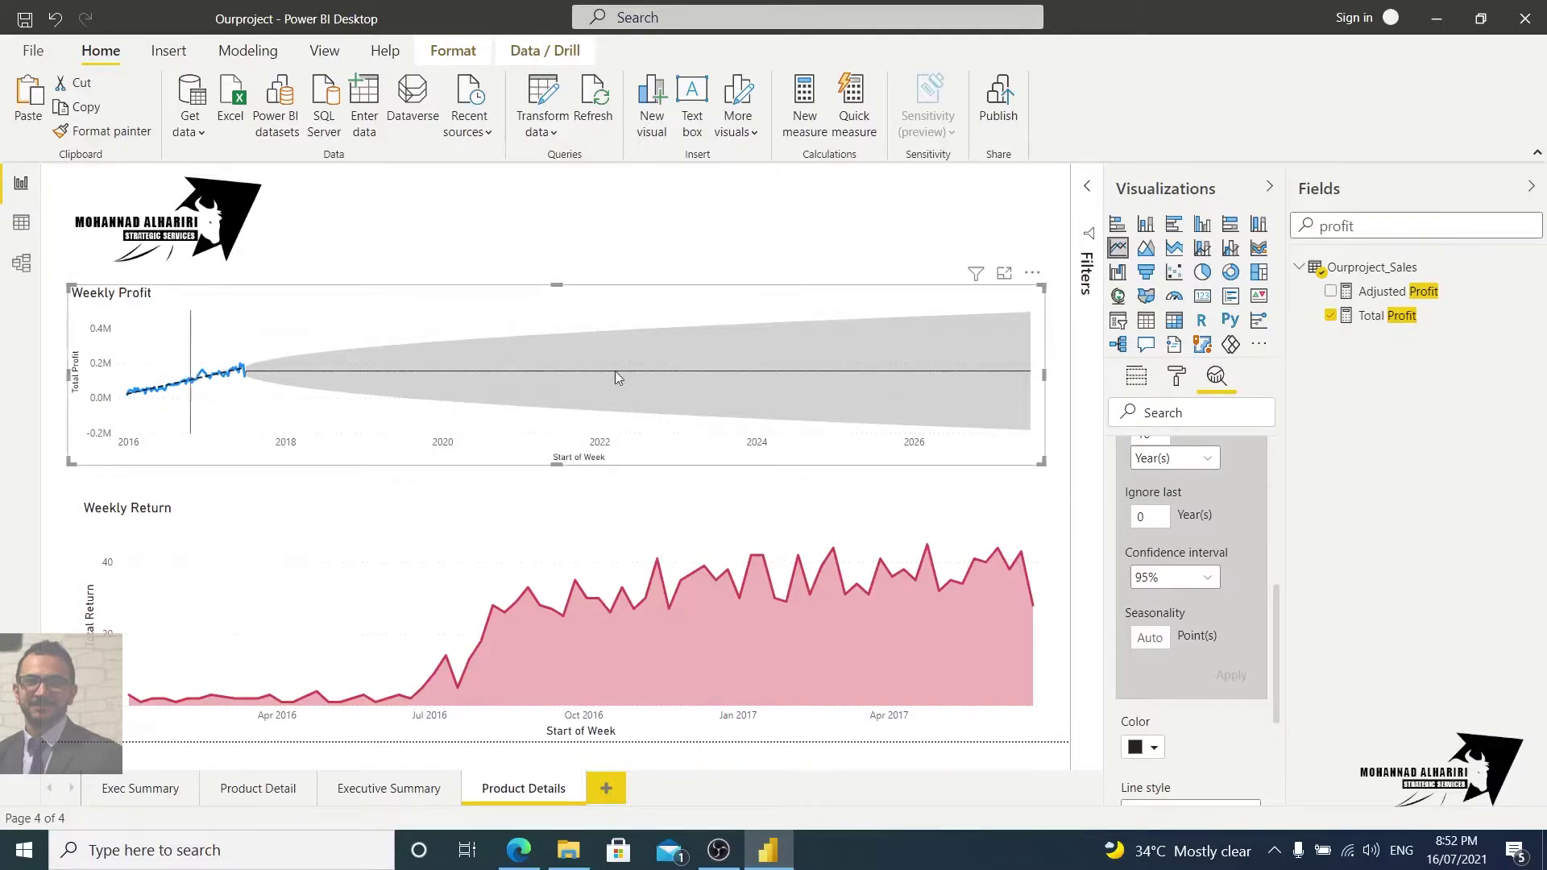
{"action": "left_click", "coordinate": [1180, 458]}
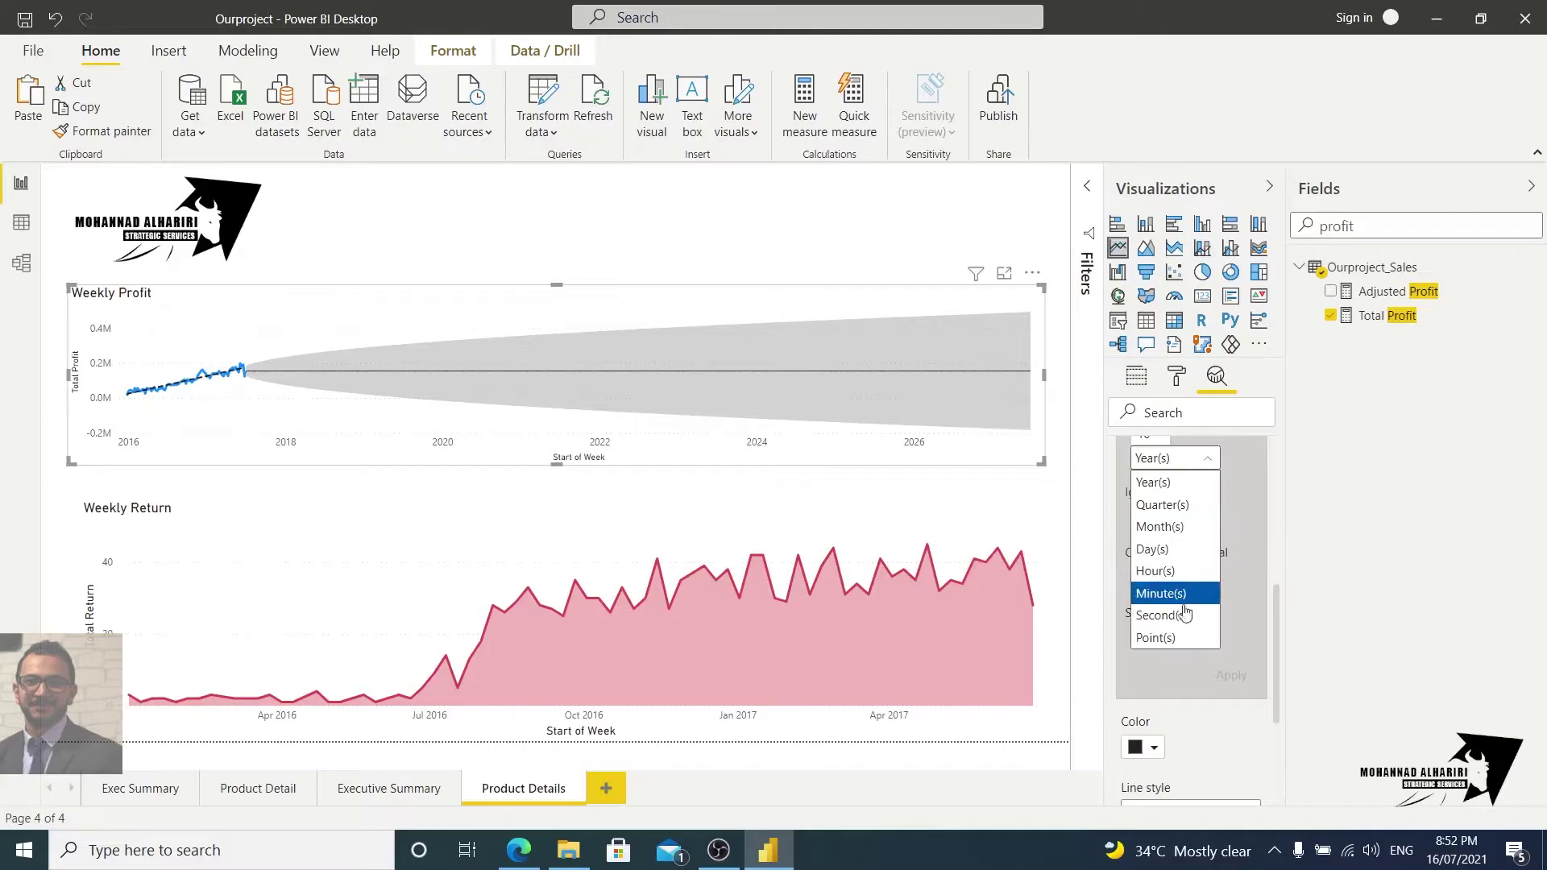
{"action": "left_click", "coordinate": [1182, 644]}
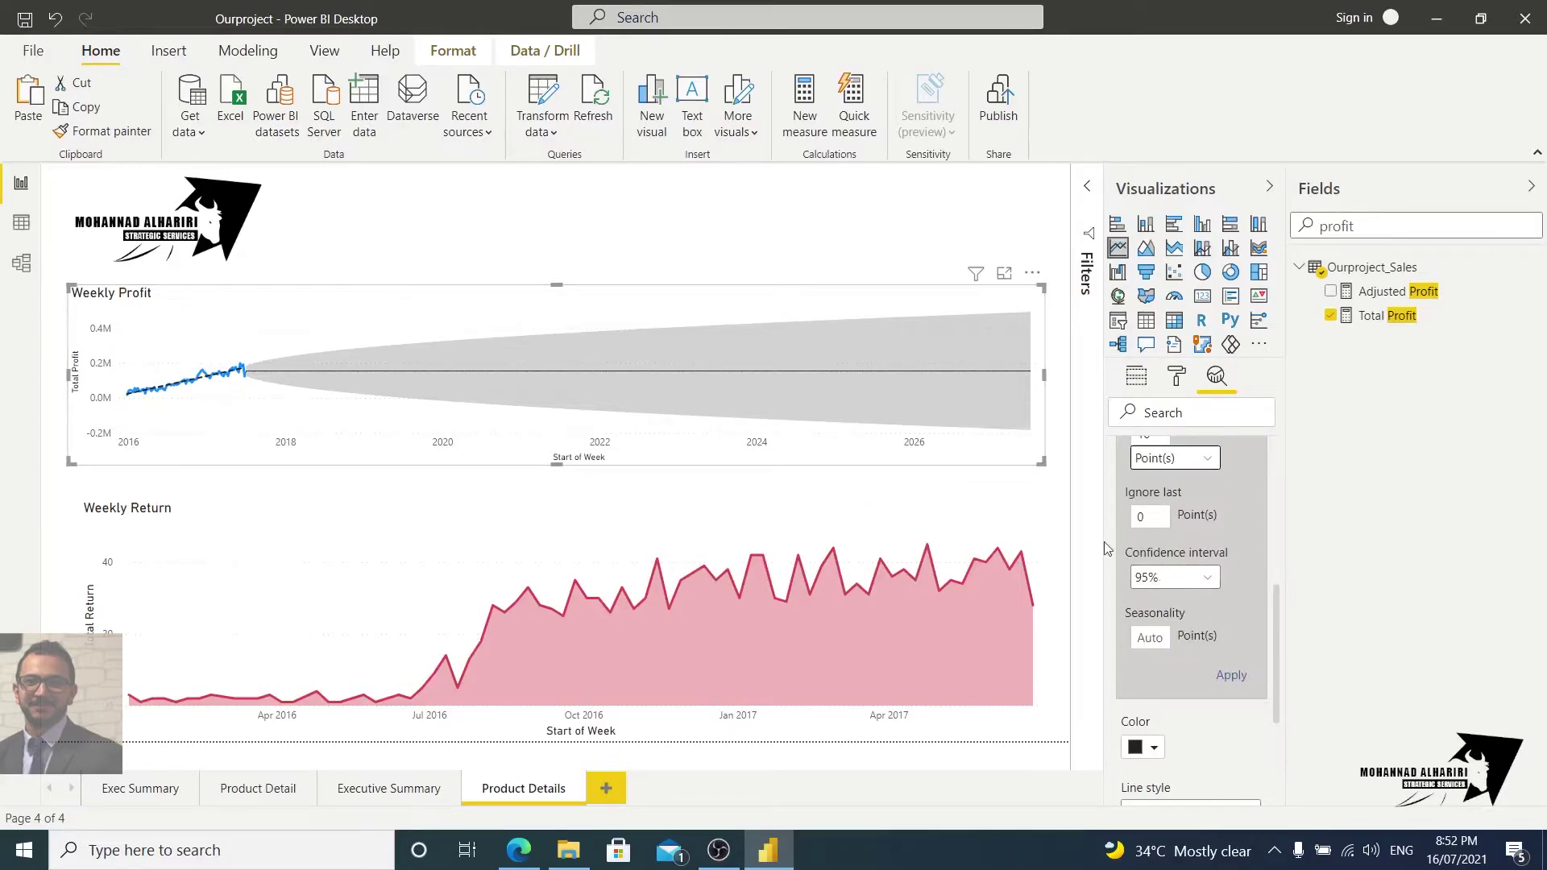
{"action": "left_click", "coordinate": [1231, 677]}
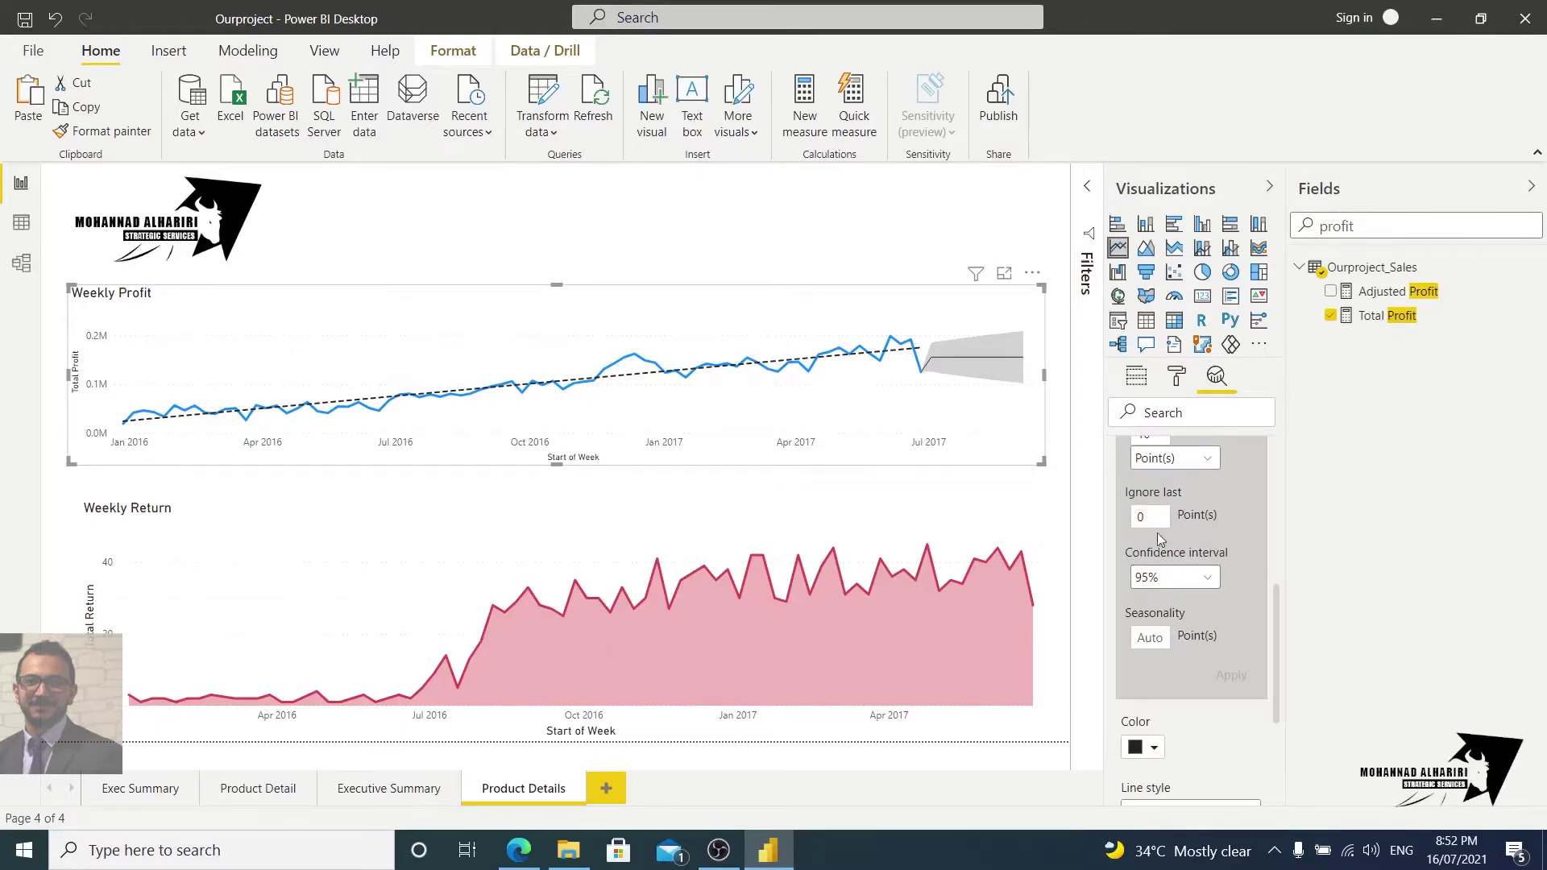
Try a 75% confidence interval for the Weekly Profit forecast
{"action": "left_click", "coordinate": [1169, 588]}
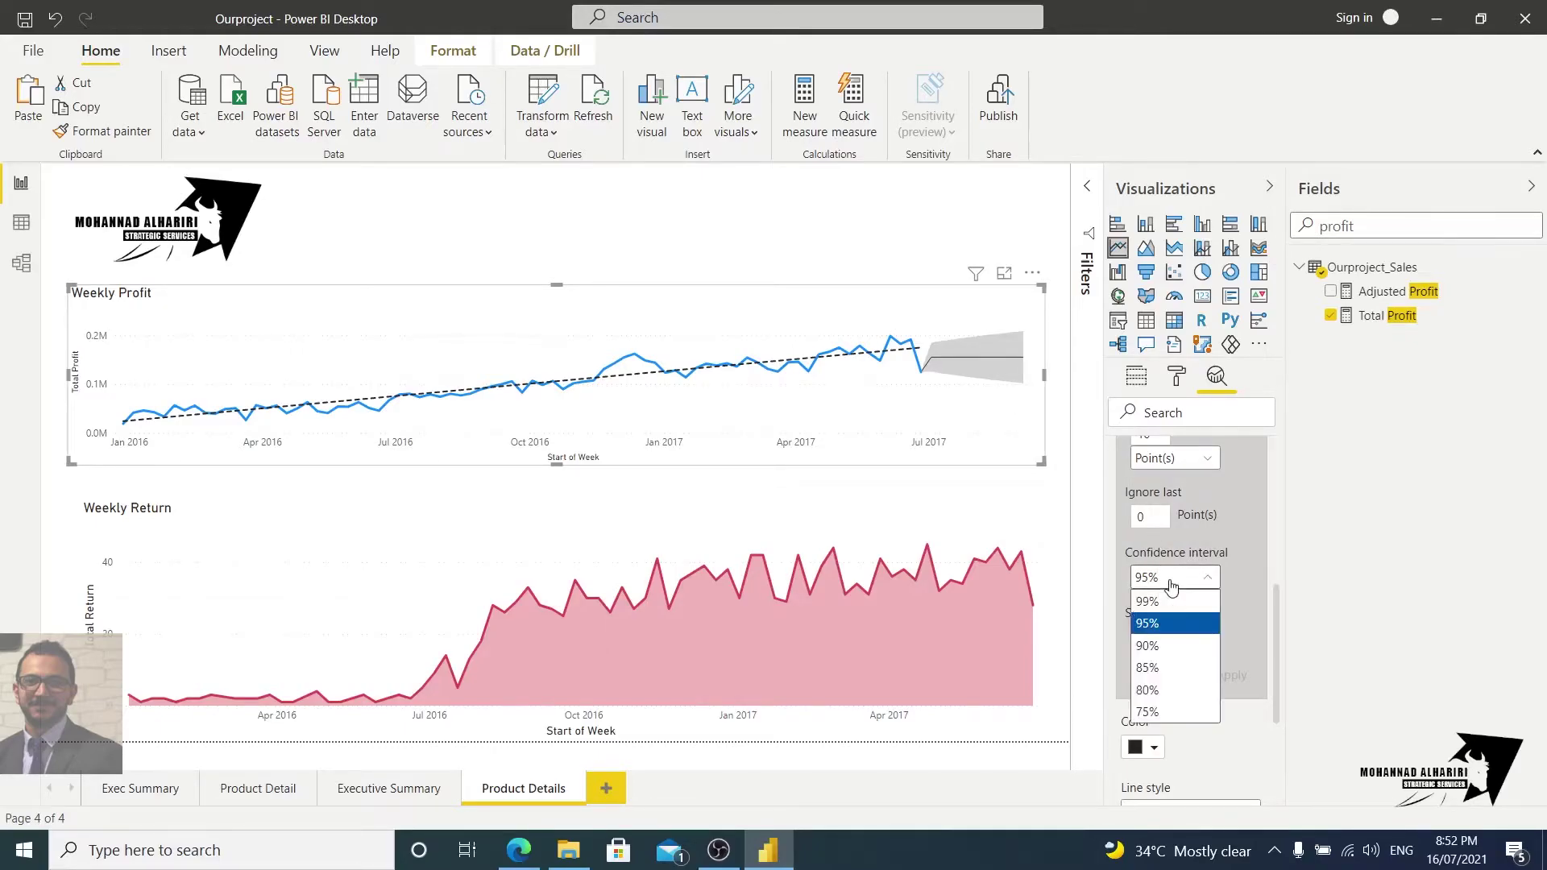
{"action": "left_click", "coordinate": [1168, 712]}
{"action": "left_click", "coordinate": [1232, 676]}
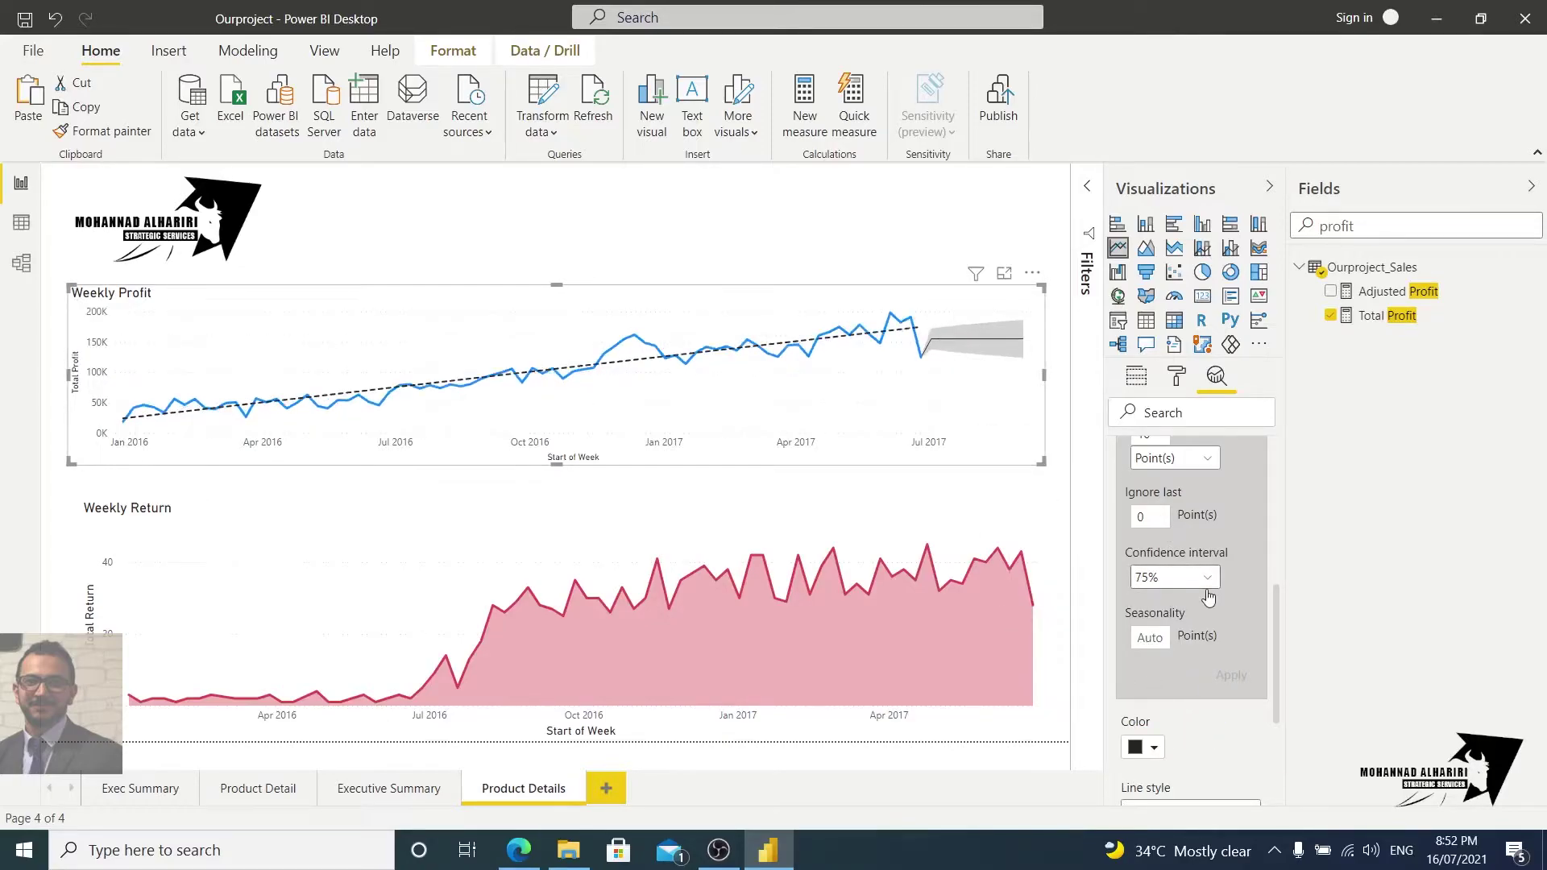
Set the Weekly Profit forecast's confidence interval to 90% and collapse the forecast settings
{"action": "left_click", "coordinate": [1181, 577]}
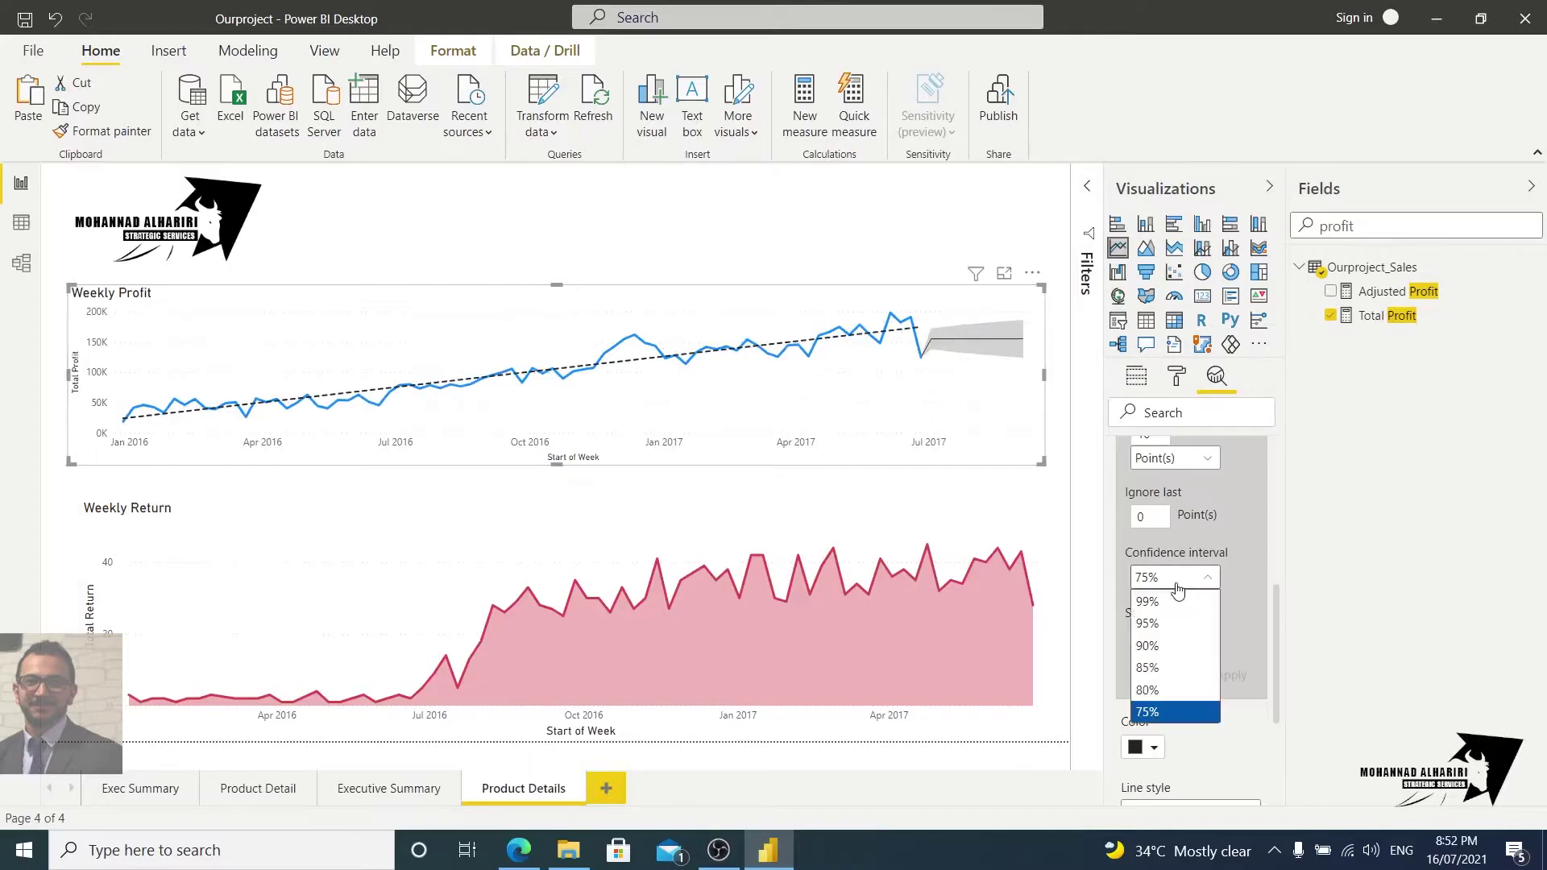
{"action": "left_click", "coordinate": [1167, 646]}
{"action": "left_click", "coordinate": [1241, 678]}
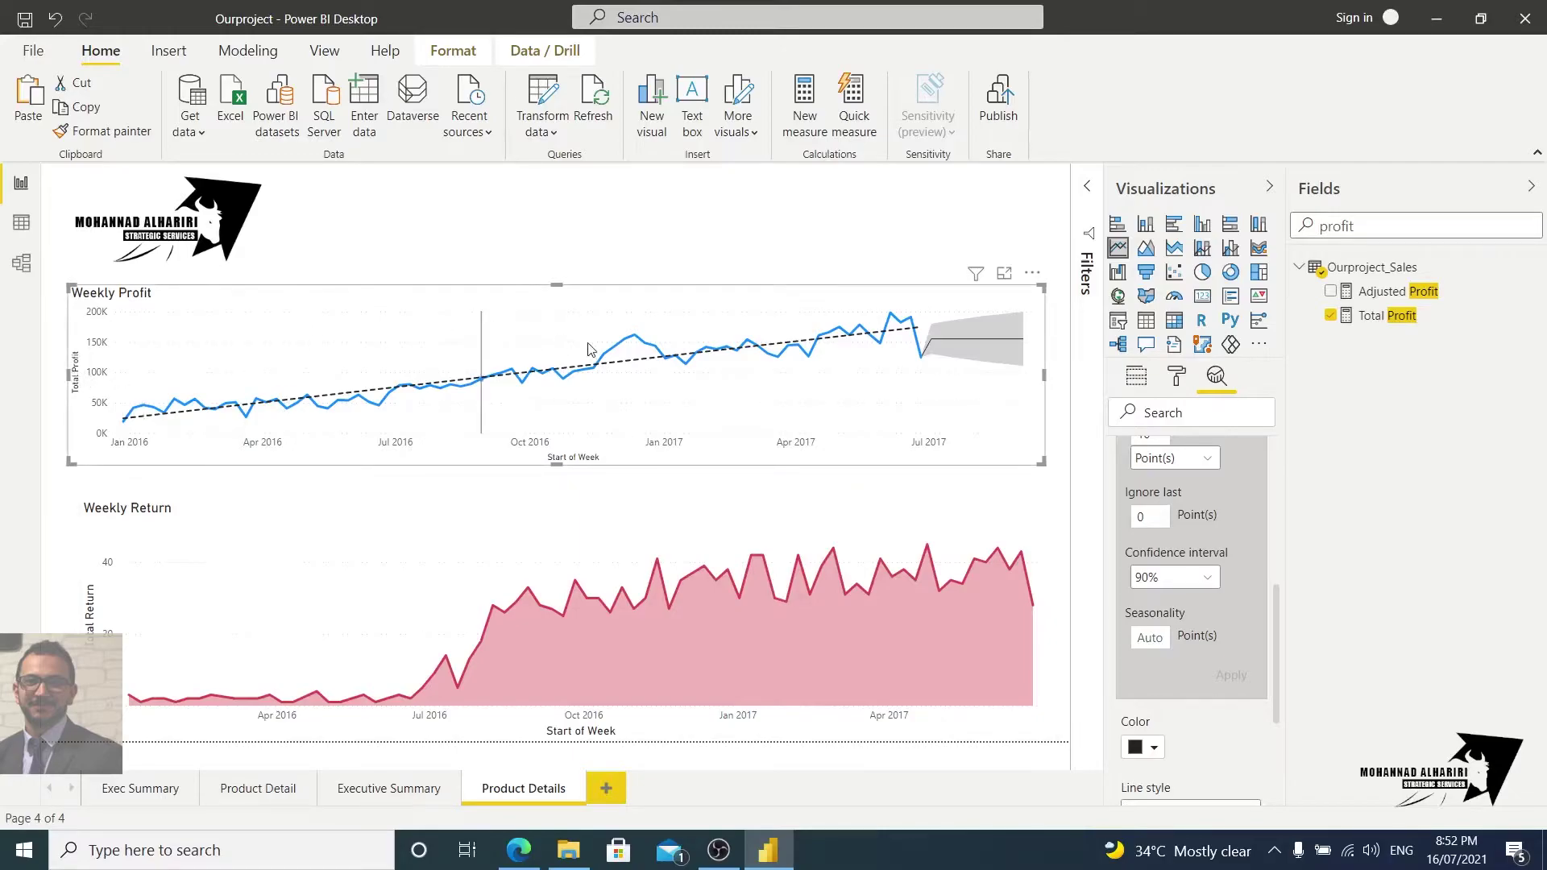
{"action": "scroll", "coordinate": [1206, 536], "scroll_direction": "up", "scroll_amount": 4}
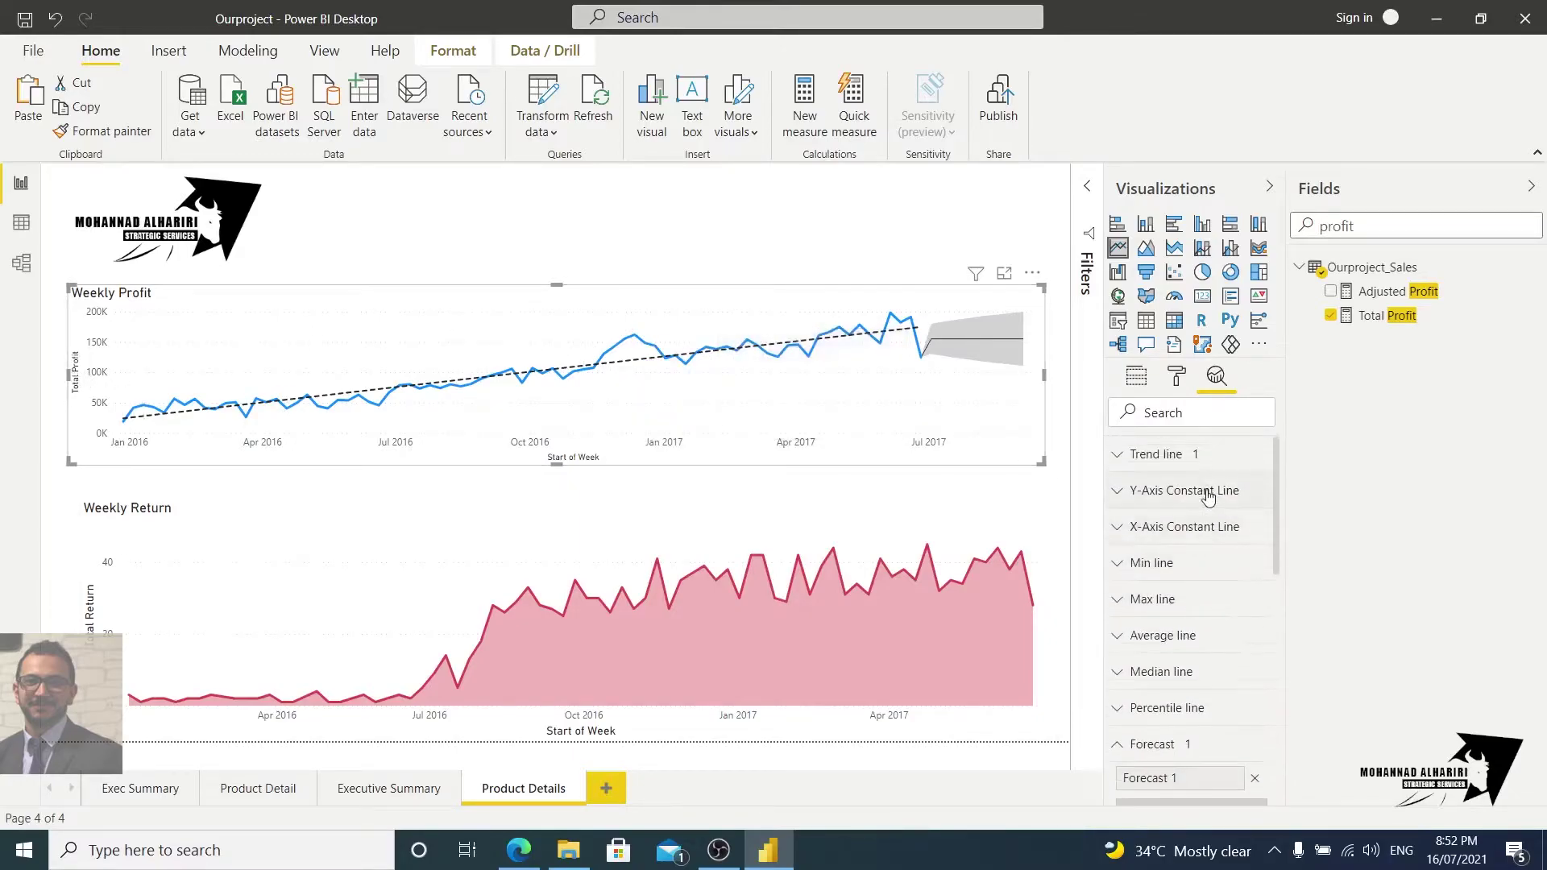
{"action": "scroll", "coordinate": [1173, 628], "scroll_direction": "down", "scroll_amount": 3}
{"action": "left_click", "coordinate": [1117, 548]}
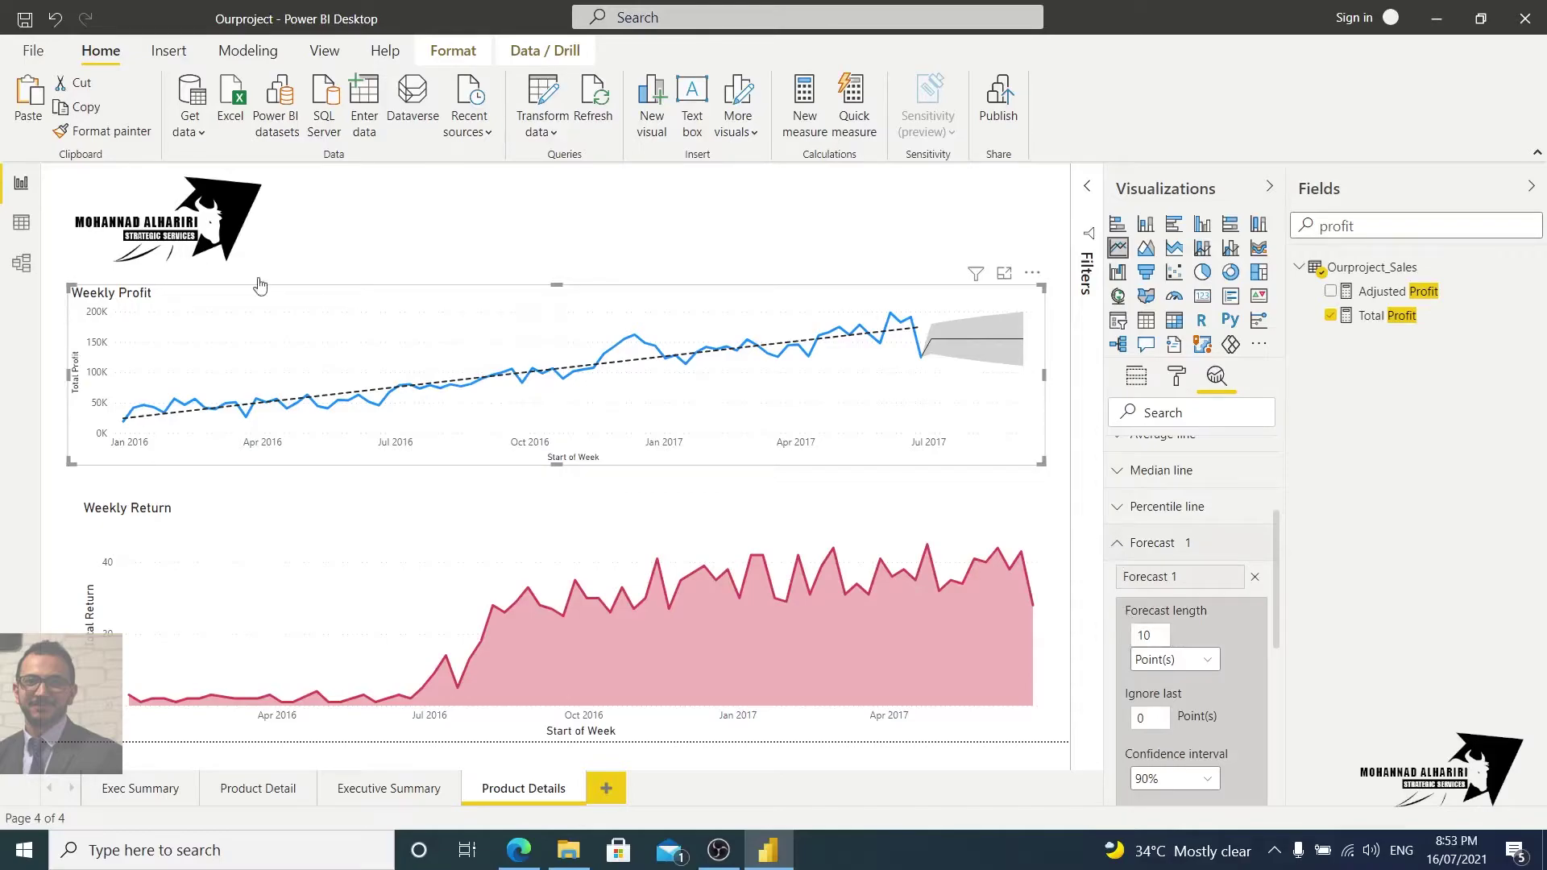
Narrow the Weekly Profit chart from its left edge to about 60% of its width, leaving free space below the logo
{"action": "left_click_drag", "start_coordinate": [75, 381], "coordinate": [458, 380]}
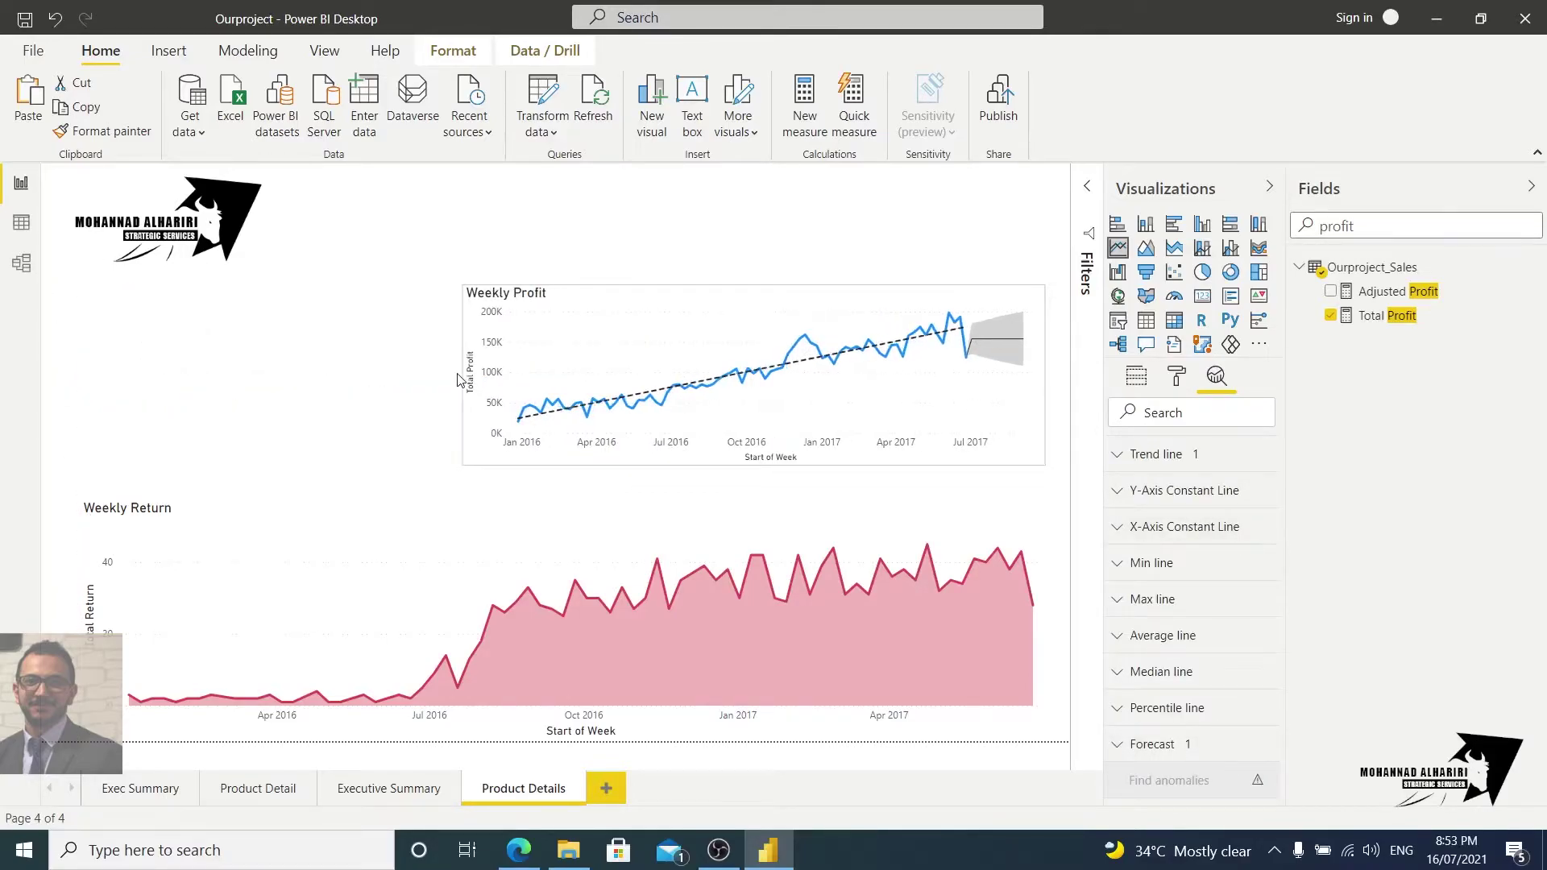
{"action": "key", "text": "Escape"}
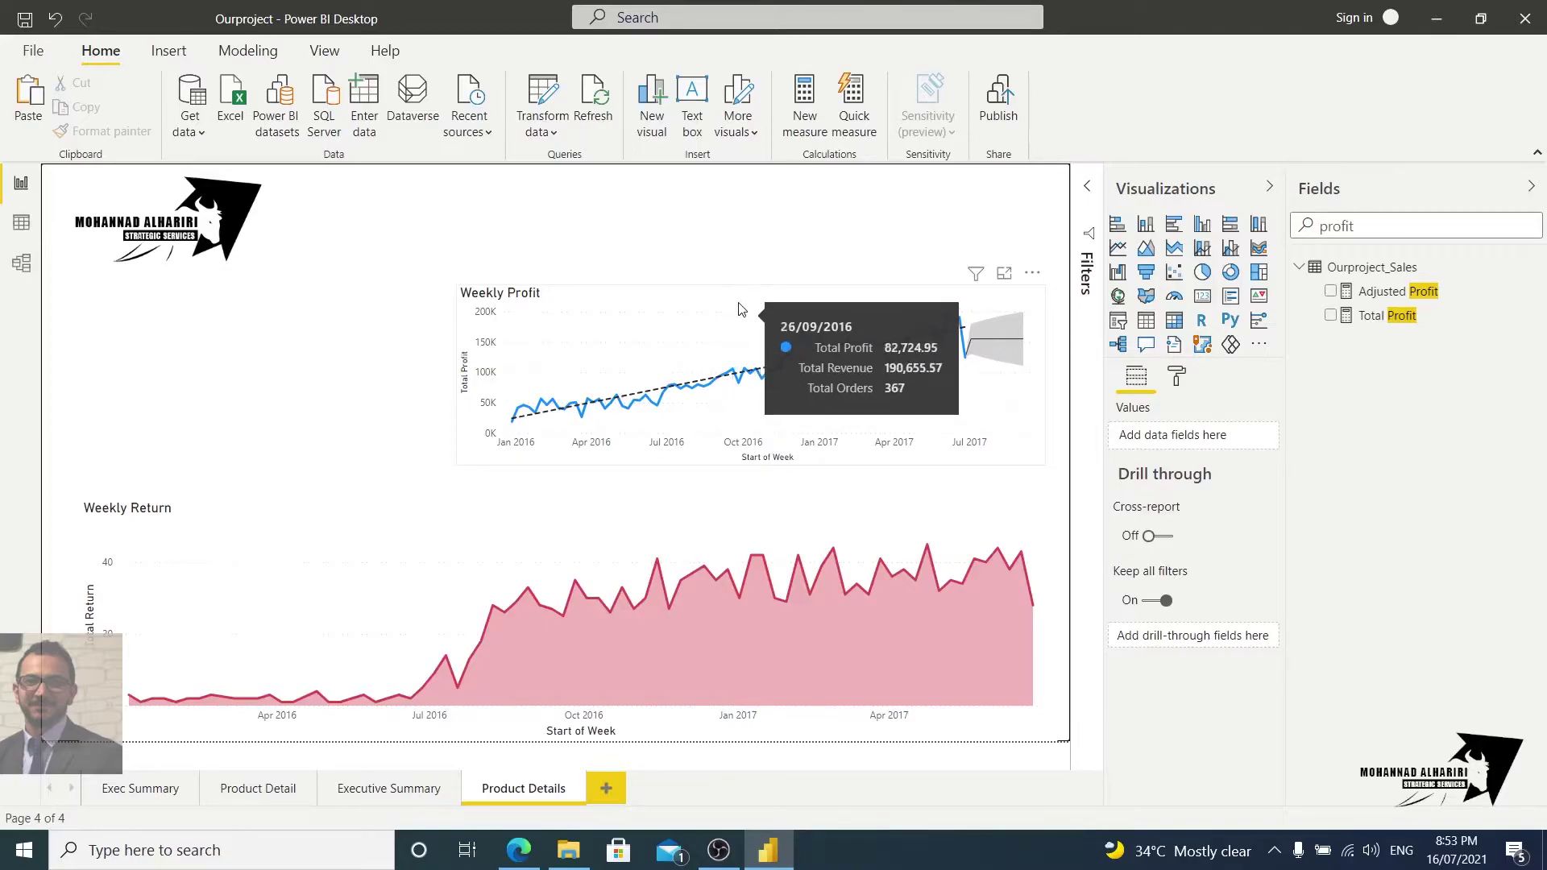
{"action": "left_click", "coordinate": [739, 308]}
{"action": "key", "text": "ctrl+z"}
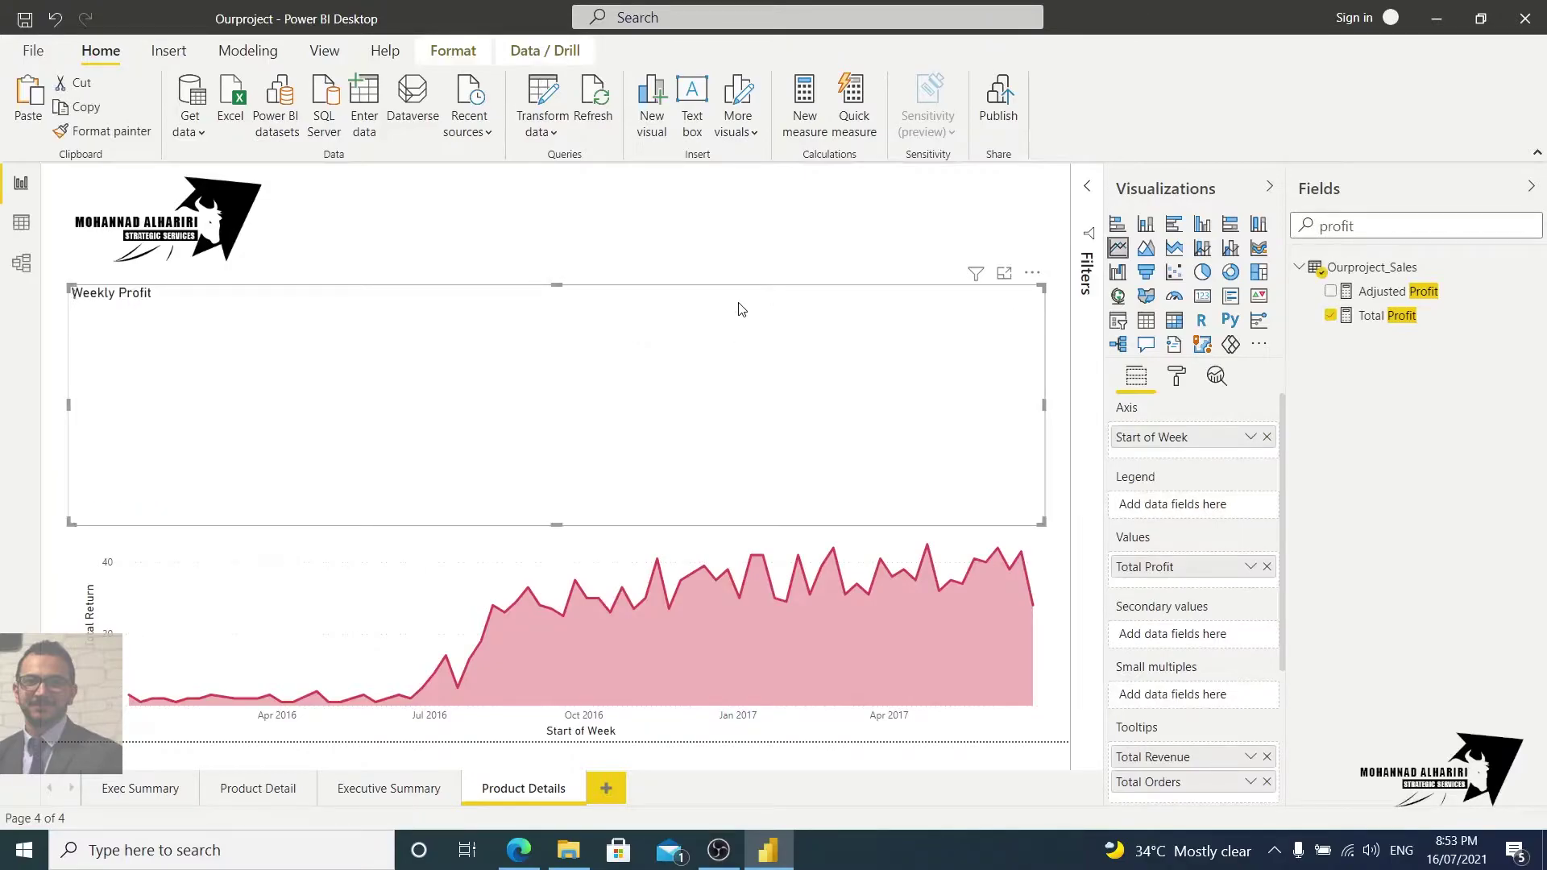
{"action": "left_click", "coordinate": [63, 21]}
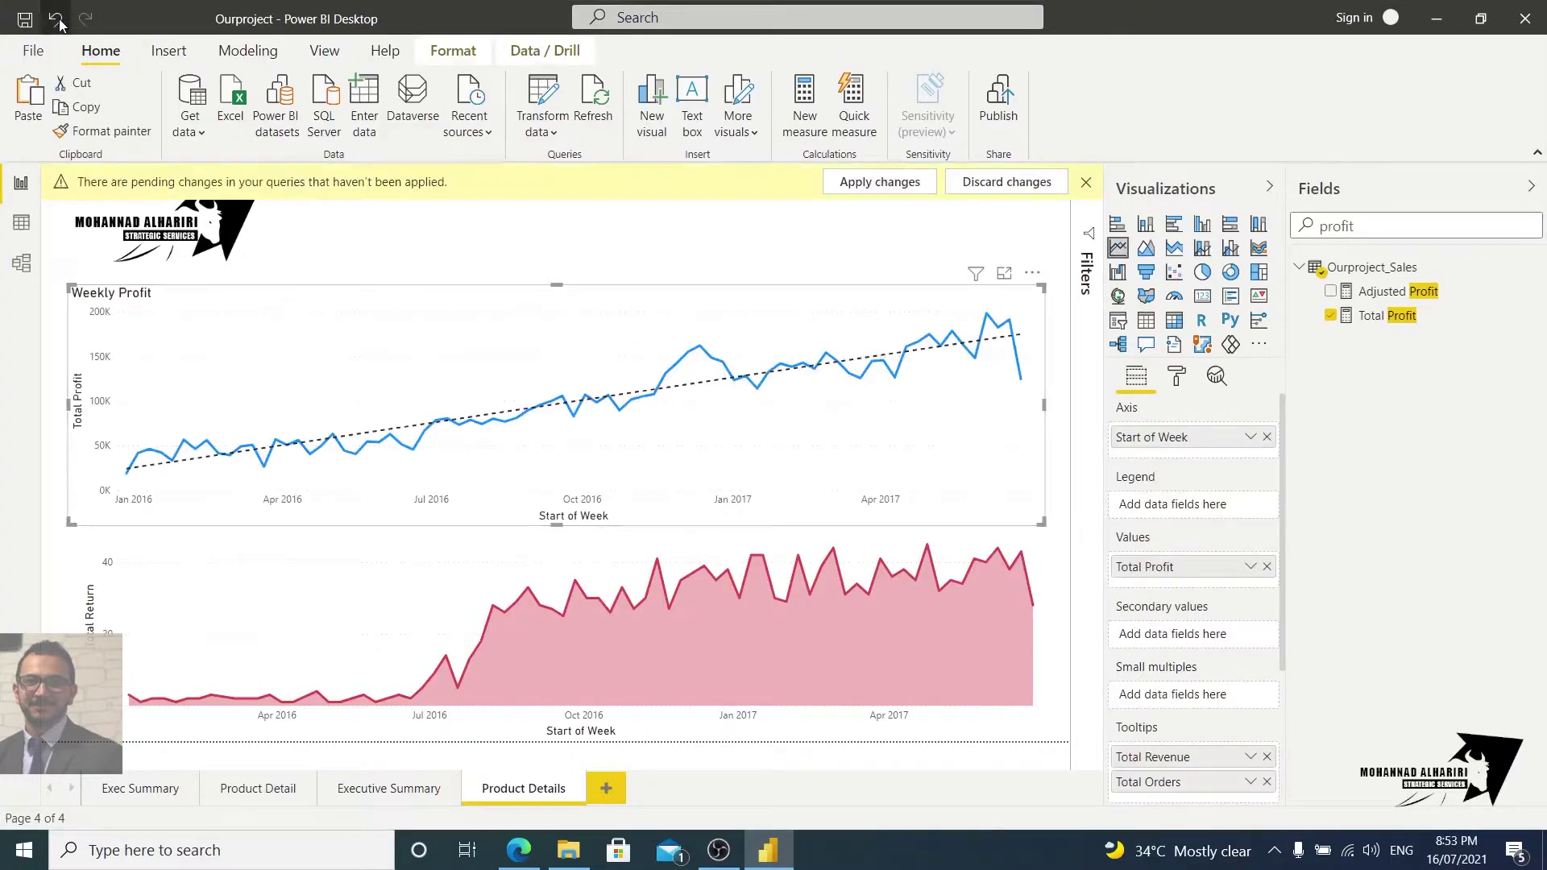
{"action": "key", "text": "ctrl+z"}
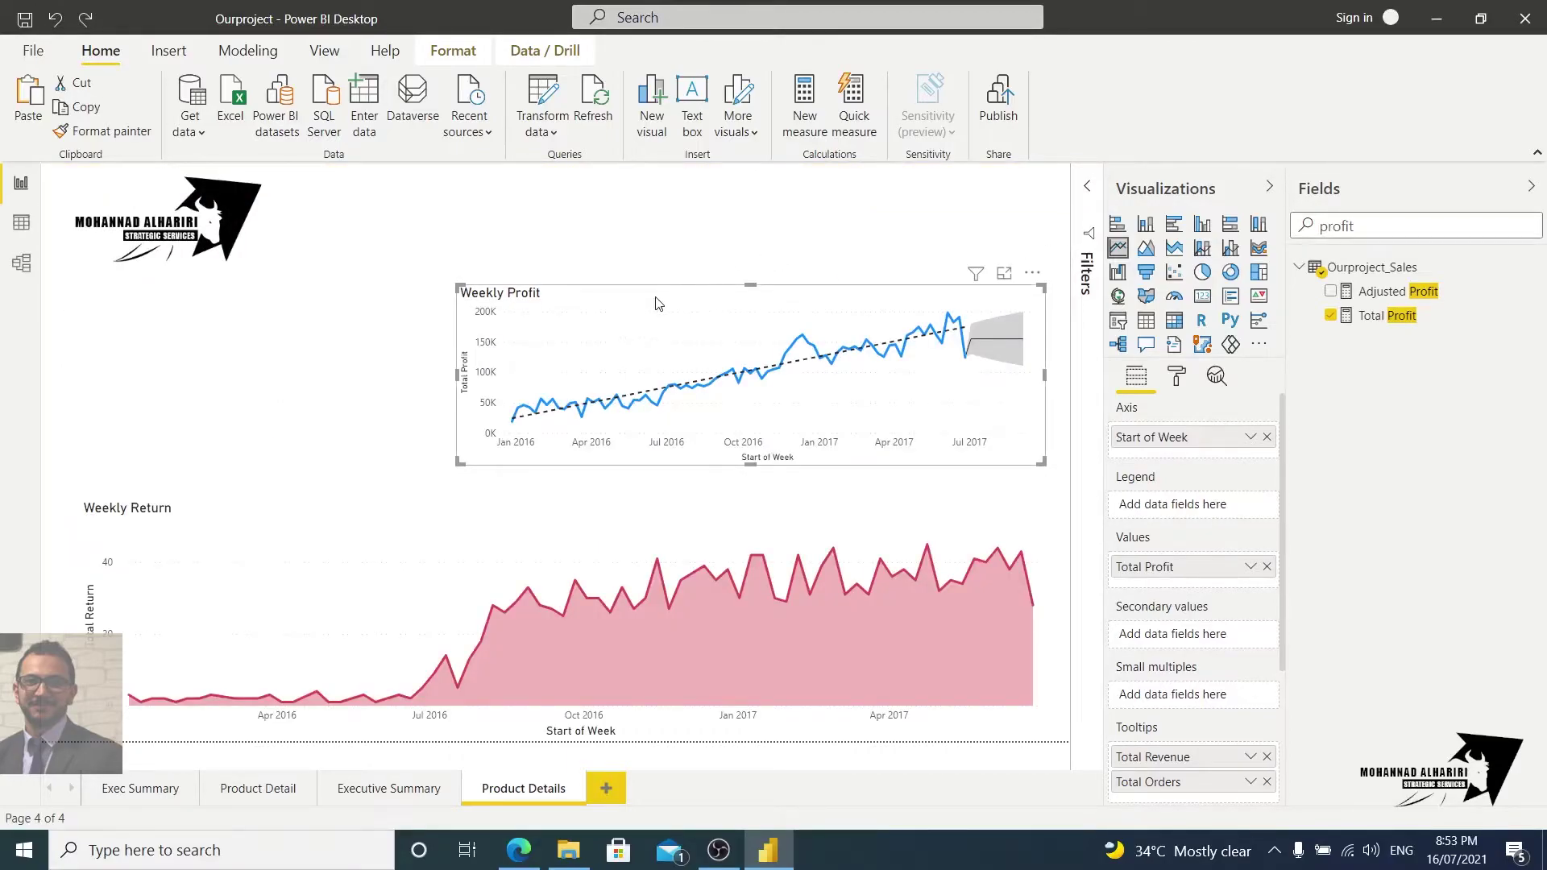
Duplicate the Weekly Profit chart, narrow the copy from its left edge and place it beside the original, below the logo
{"action": "key", "text": "ctrl+y"}
{"action": "left_click_drag", "start_coordinate": [466, 385], "coordinate": [689, 386]}
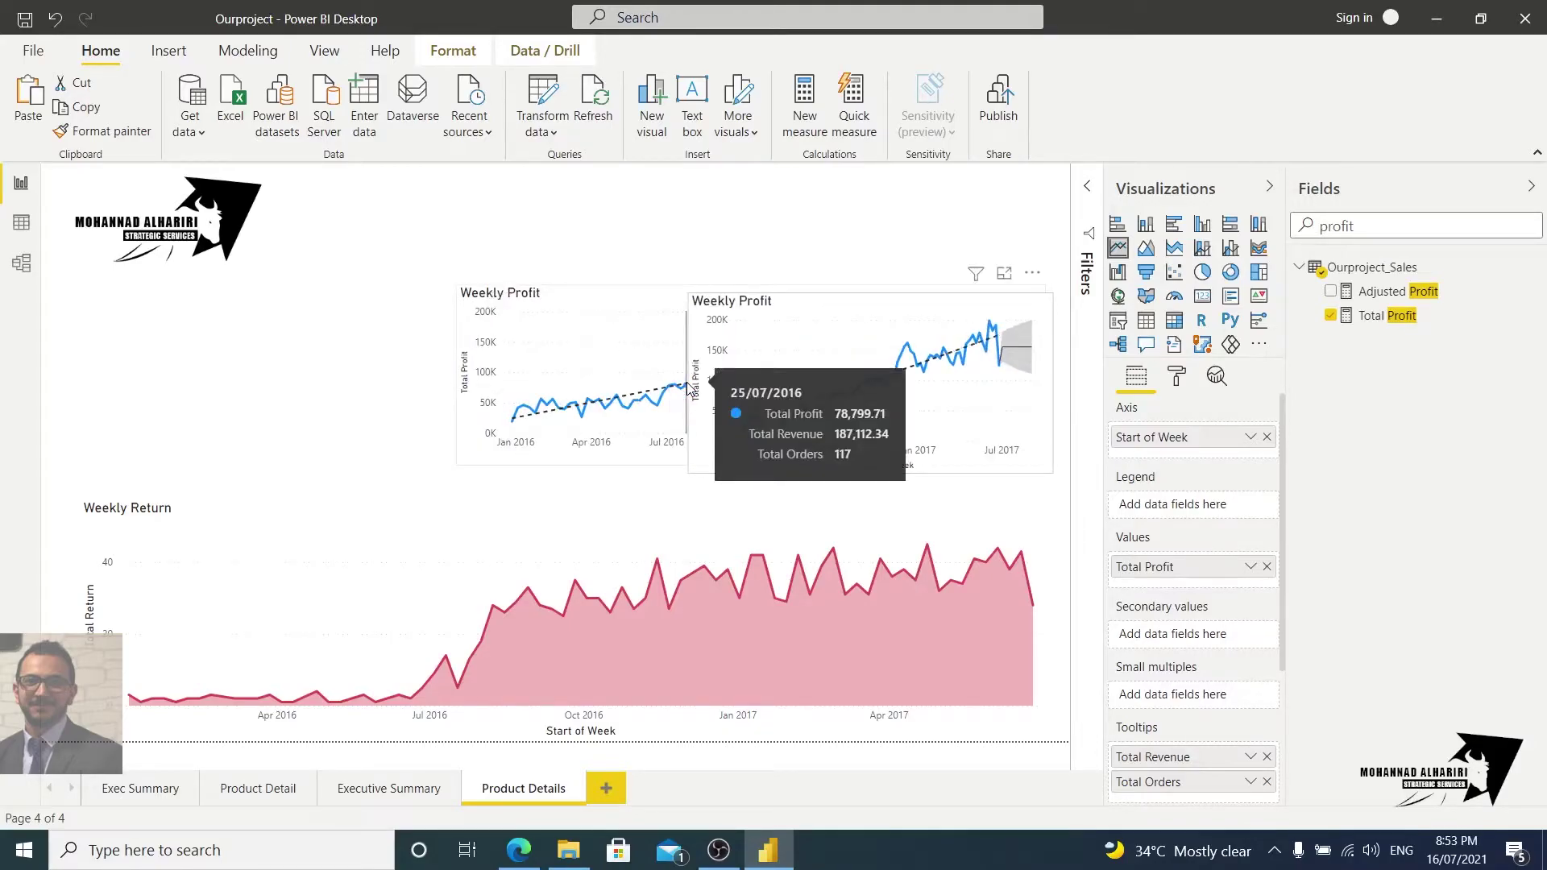
{"action": "left_click_drag", "start_coordinate": [784, 312], "coordinate": [277, 332]}
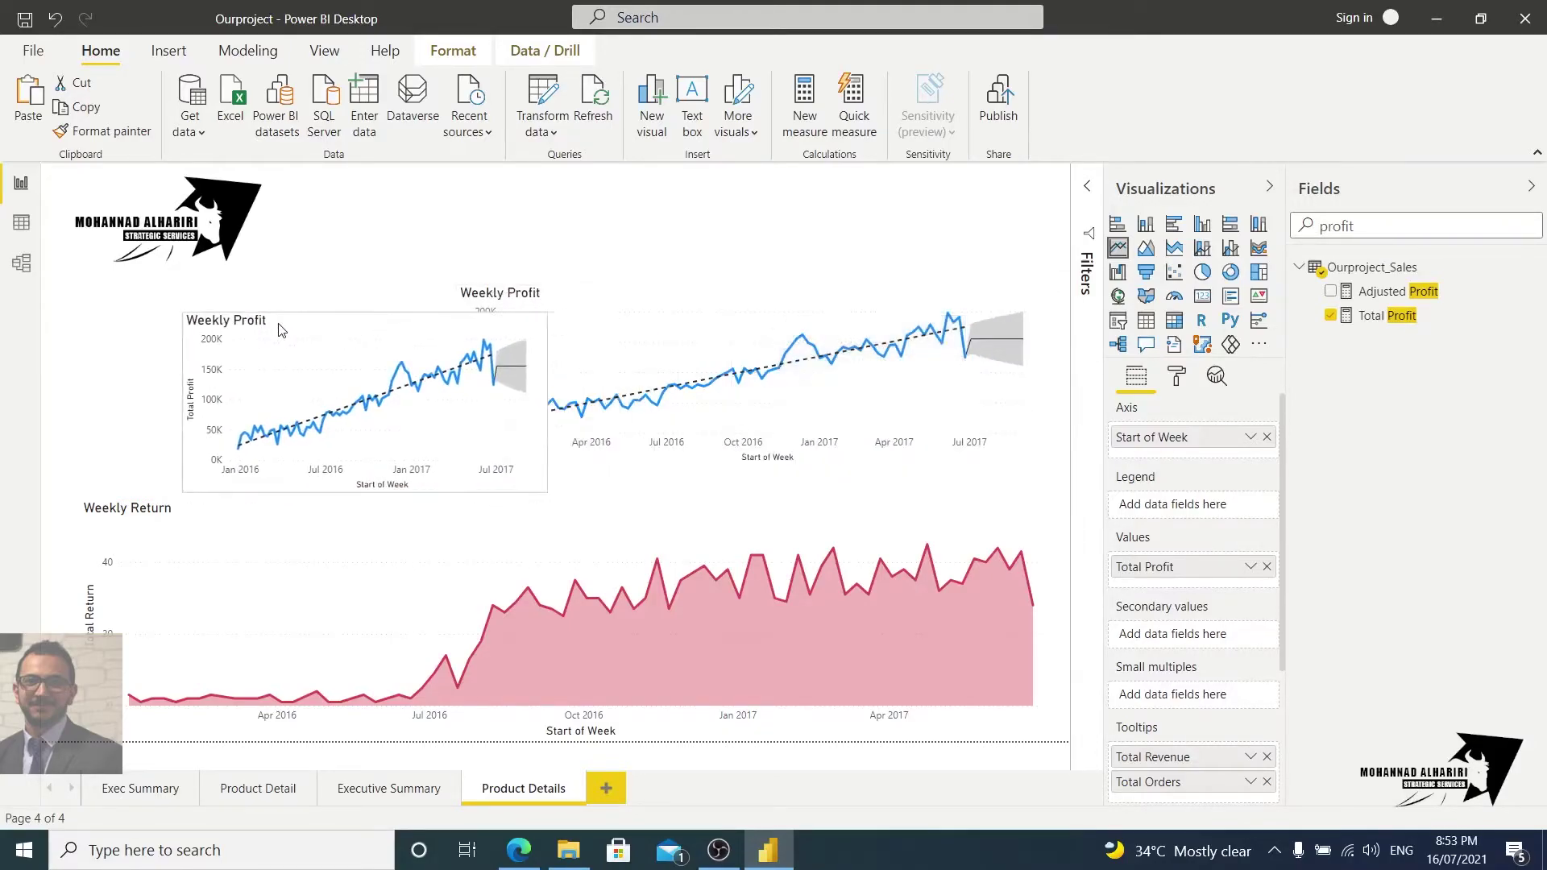
Narrow the original Weekly Profit chart from its left edge, and align and widen the copy so both sit side by side
{"action": "left_click", "coordinate": [658, 306]}
{"action": "left_click_drag", "start_coordinate": [457, 375], "coordinate": [612, 374]}
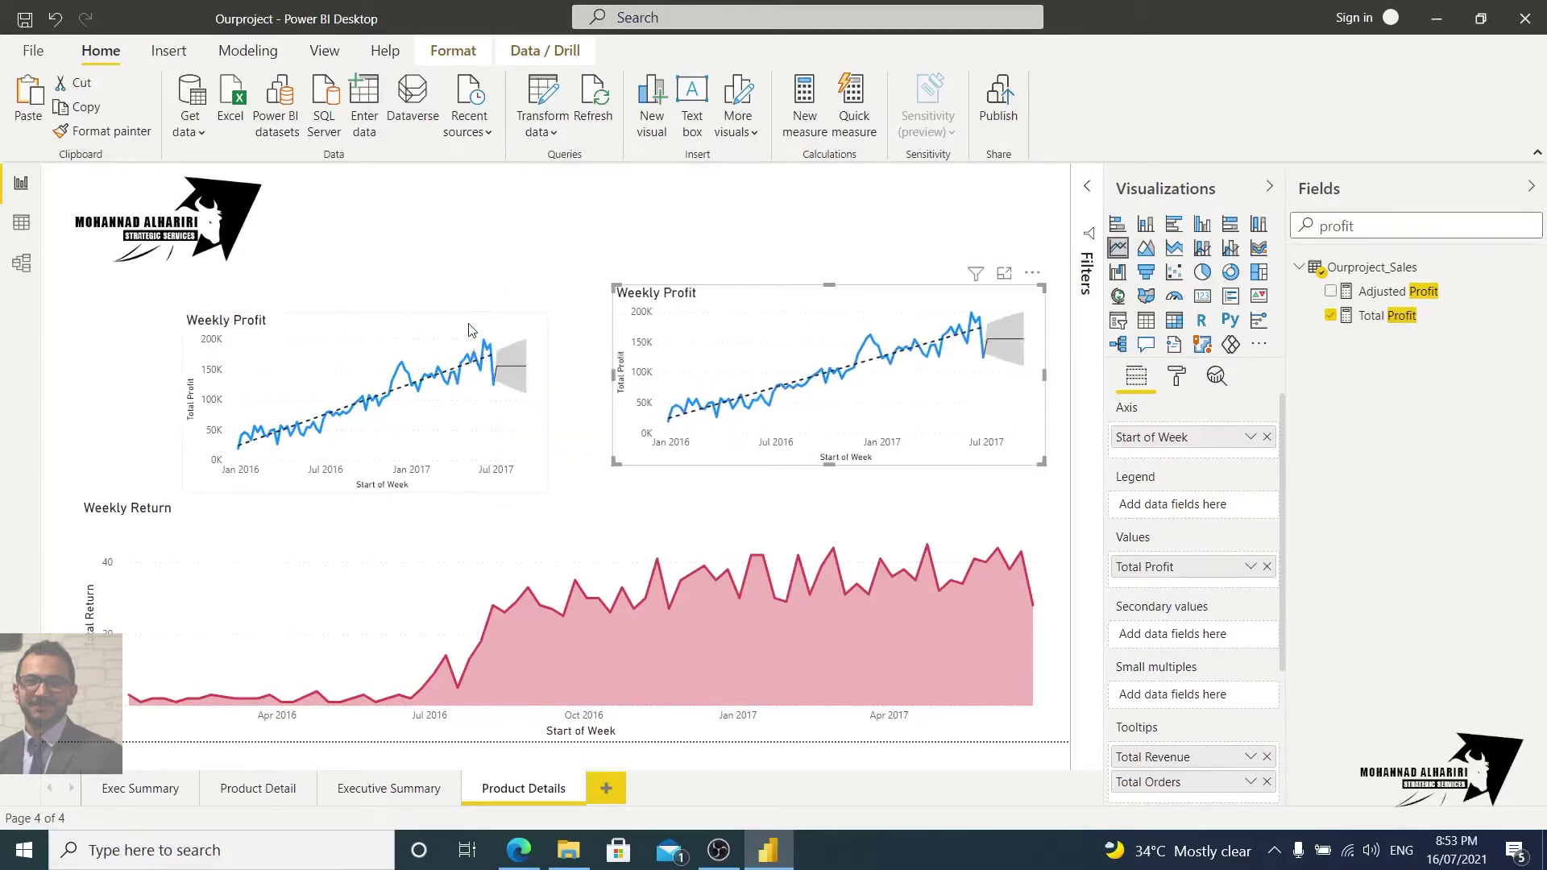
{"action": "left_click_drag", "start_coordinate": [471, 329], "coordinate": [523, 303]}
{"action": "left_click_drag", "start_coordinate": [234, 374], "coordinate": [180, 375]}
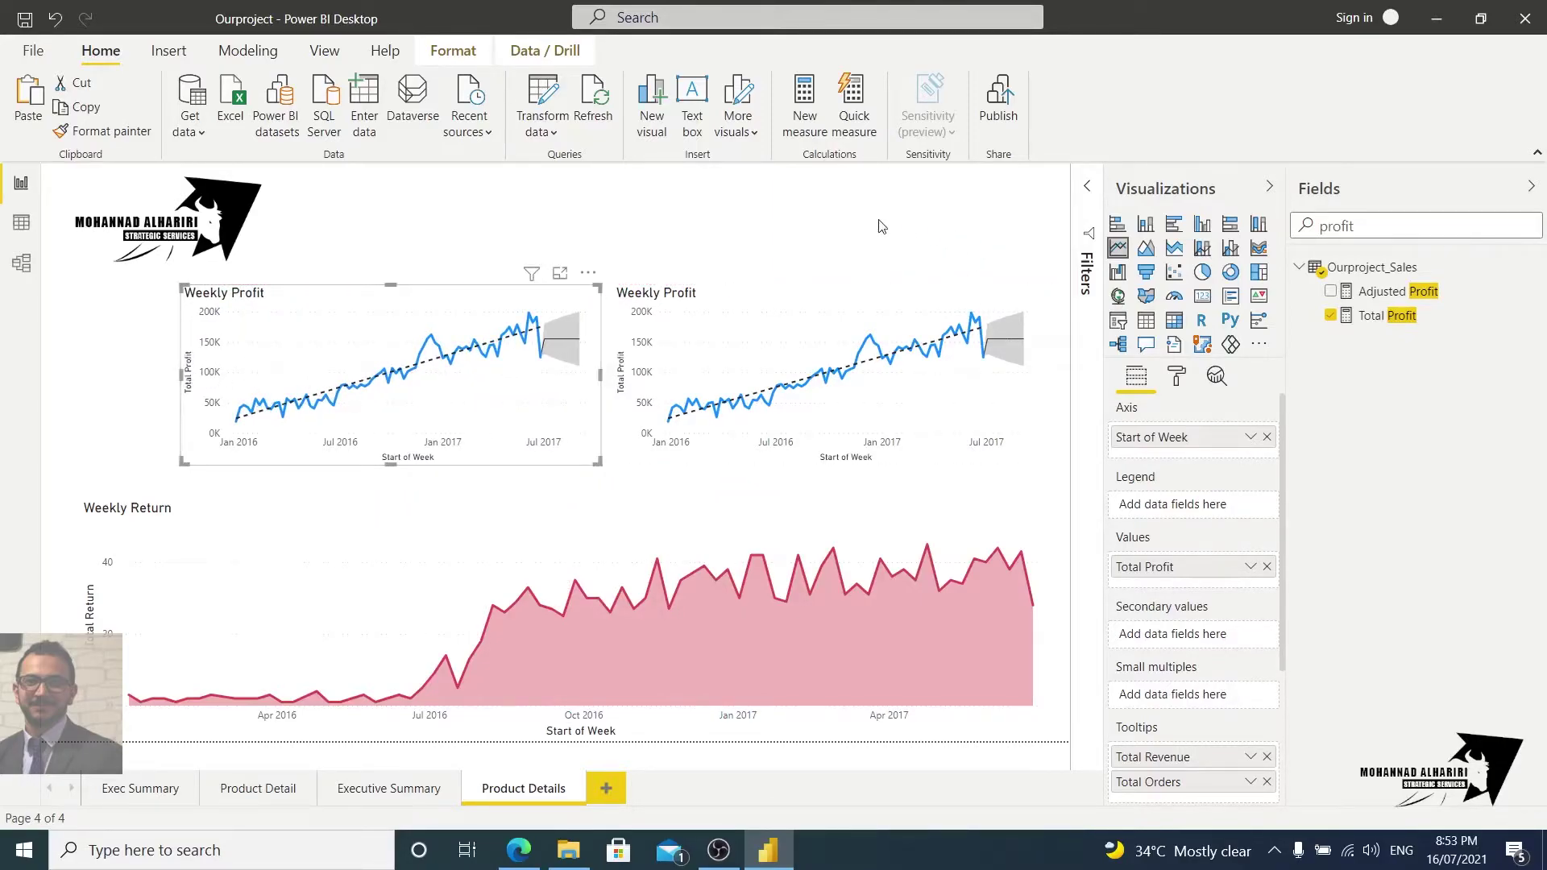
Search the fields for "adjust" and review the formulas of the Adjusted Price, Adjusted Revenue and Adjusted Profit measures
{"action": "left_click_drag", "start_coordinate": [1371, 229], "coordinate": [1292, 237]}
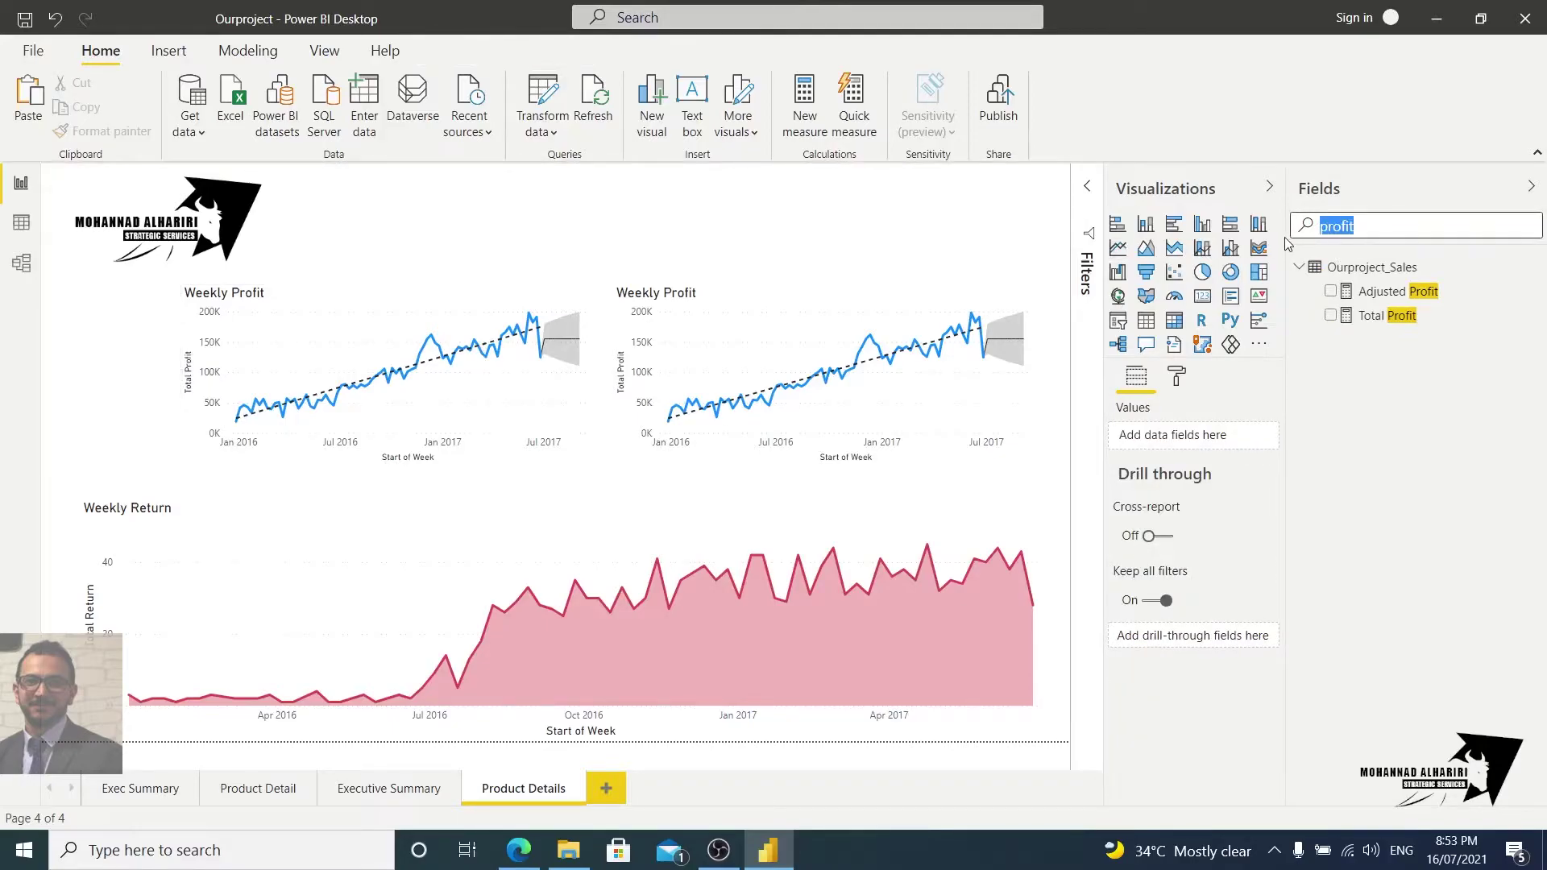
{"action": "key", "text": "BackSpace"}
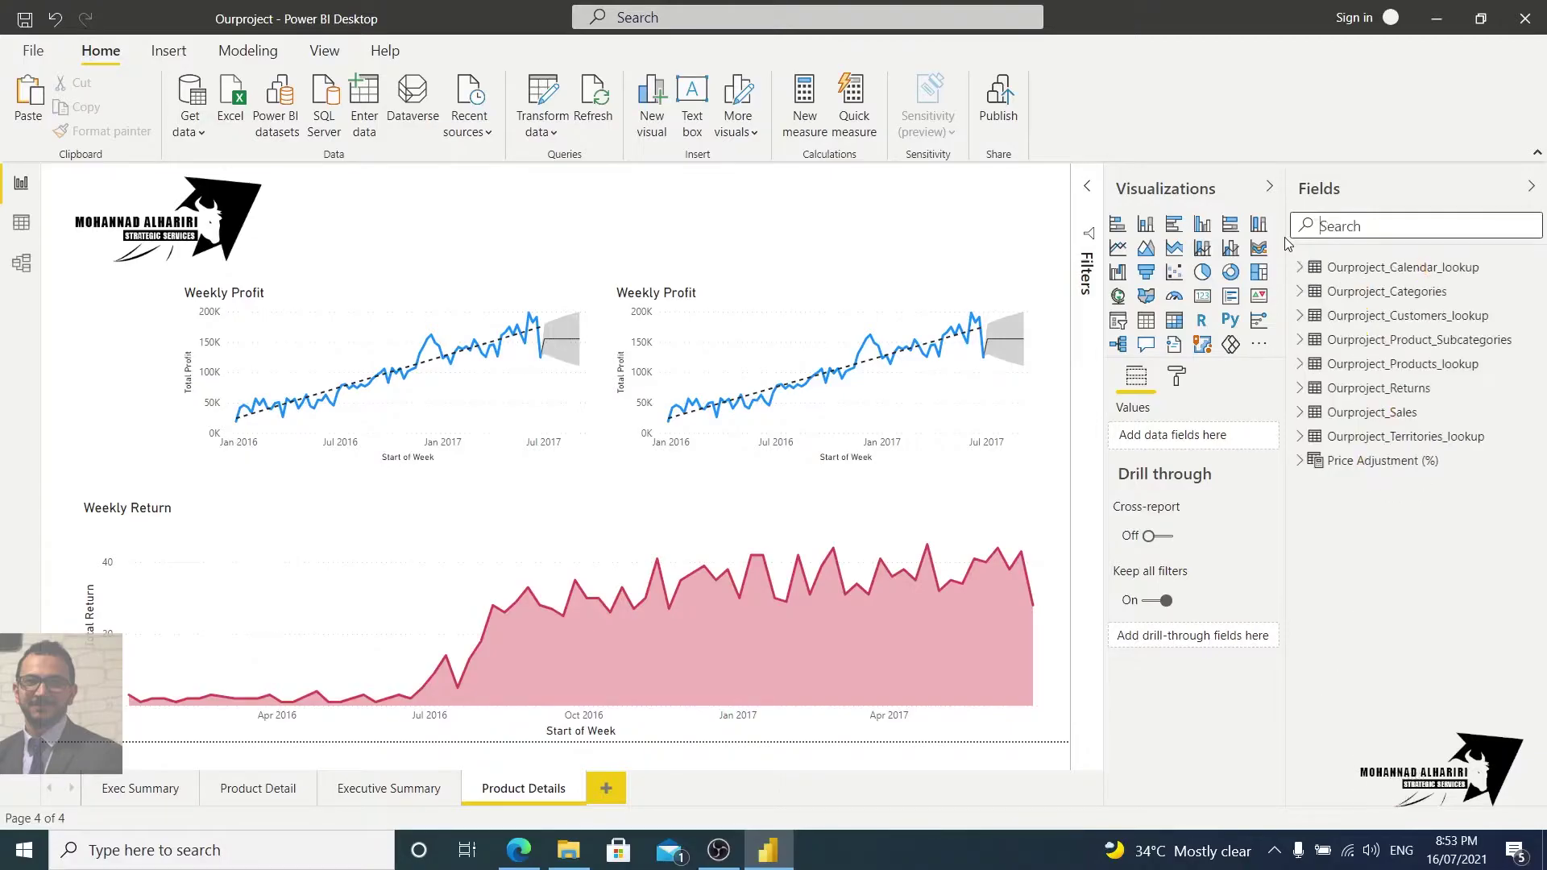
{"action": "type", "text": "adjust"}
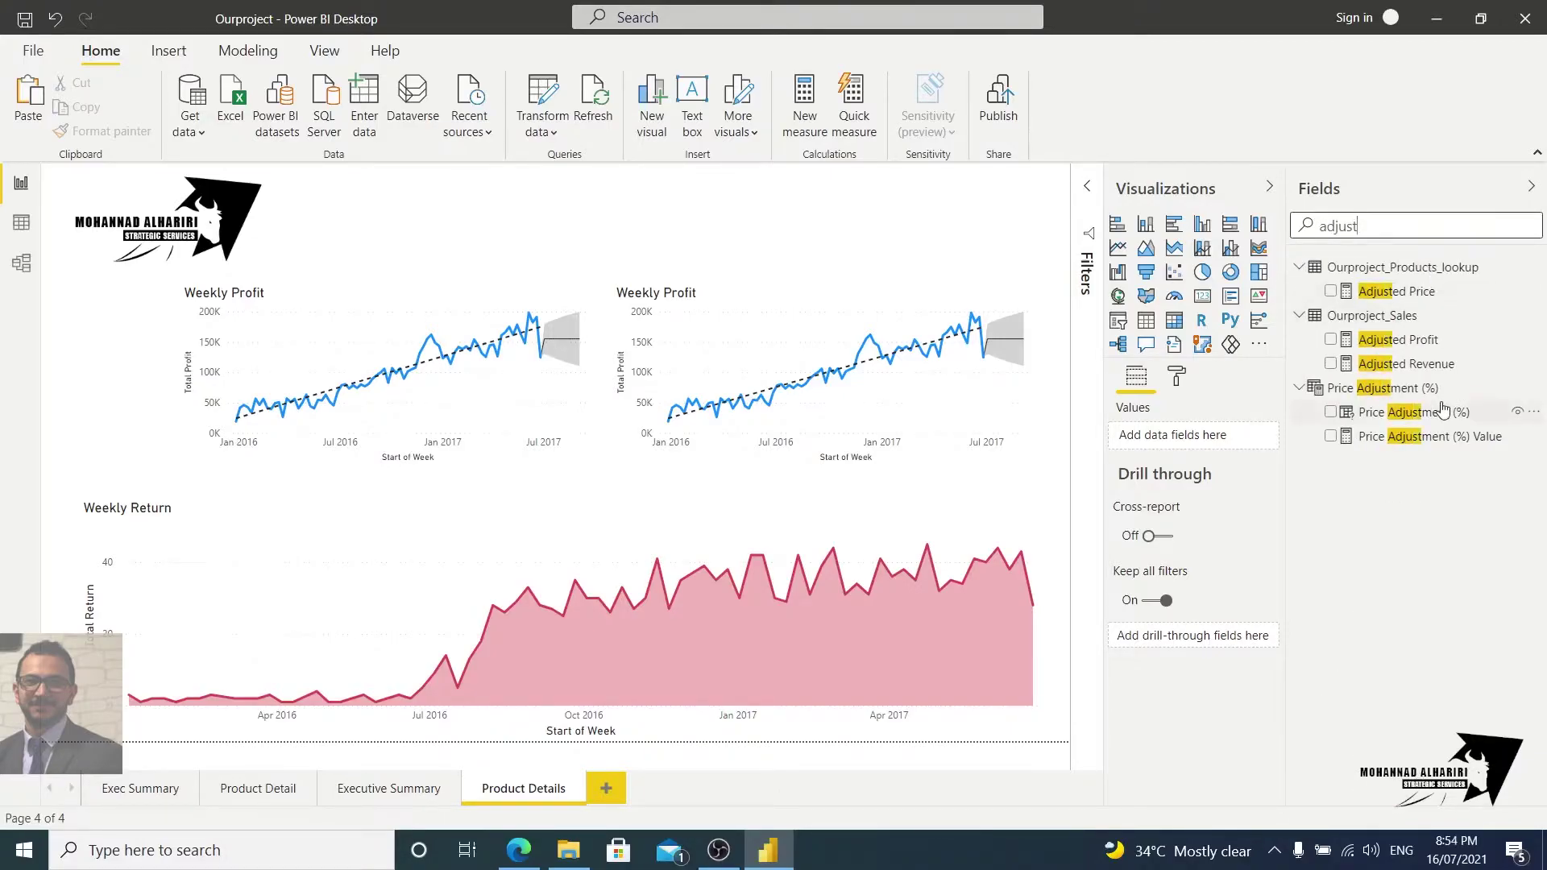
{"action": "left_click", "coordinate": [1398, 292]}
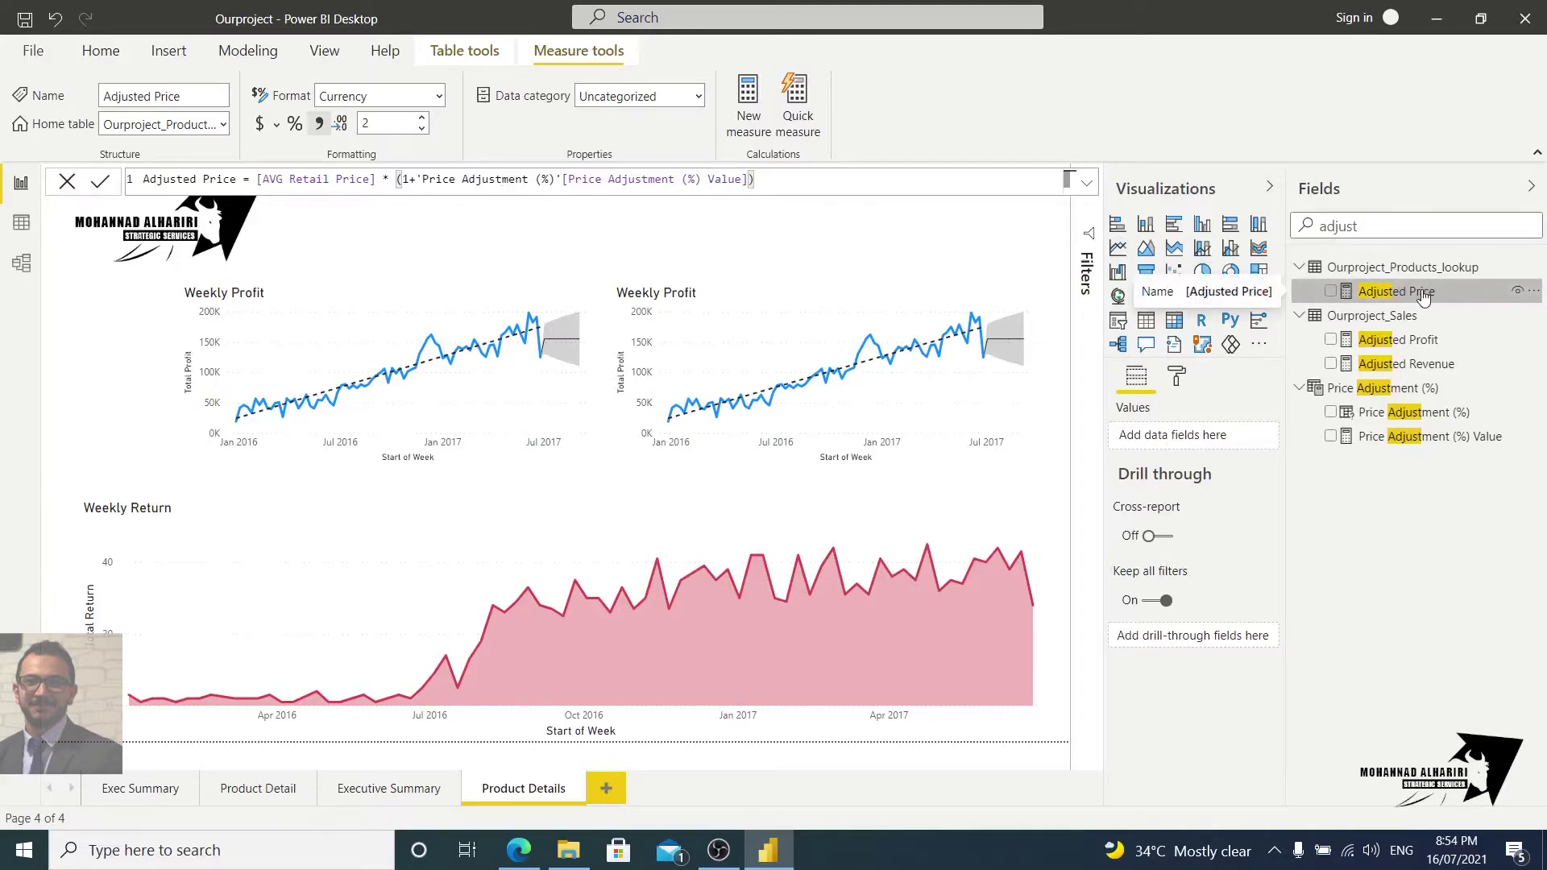
{"action": "left_click", "coordinate": [1417, 369]}
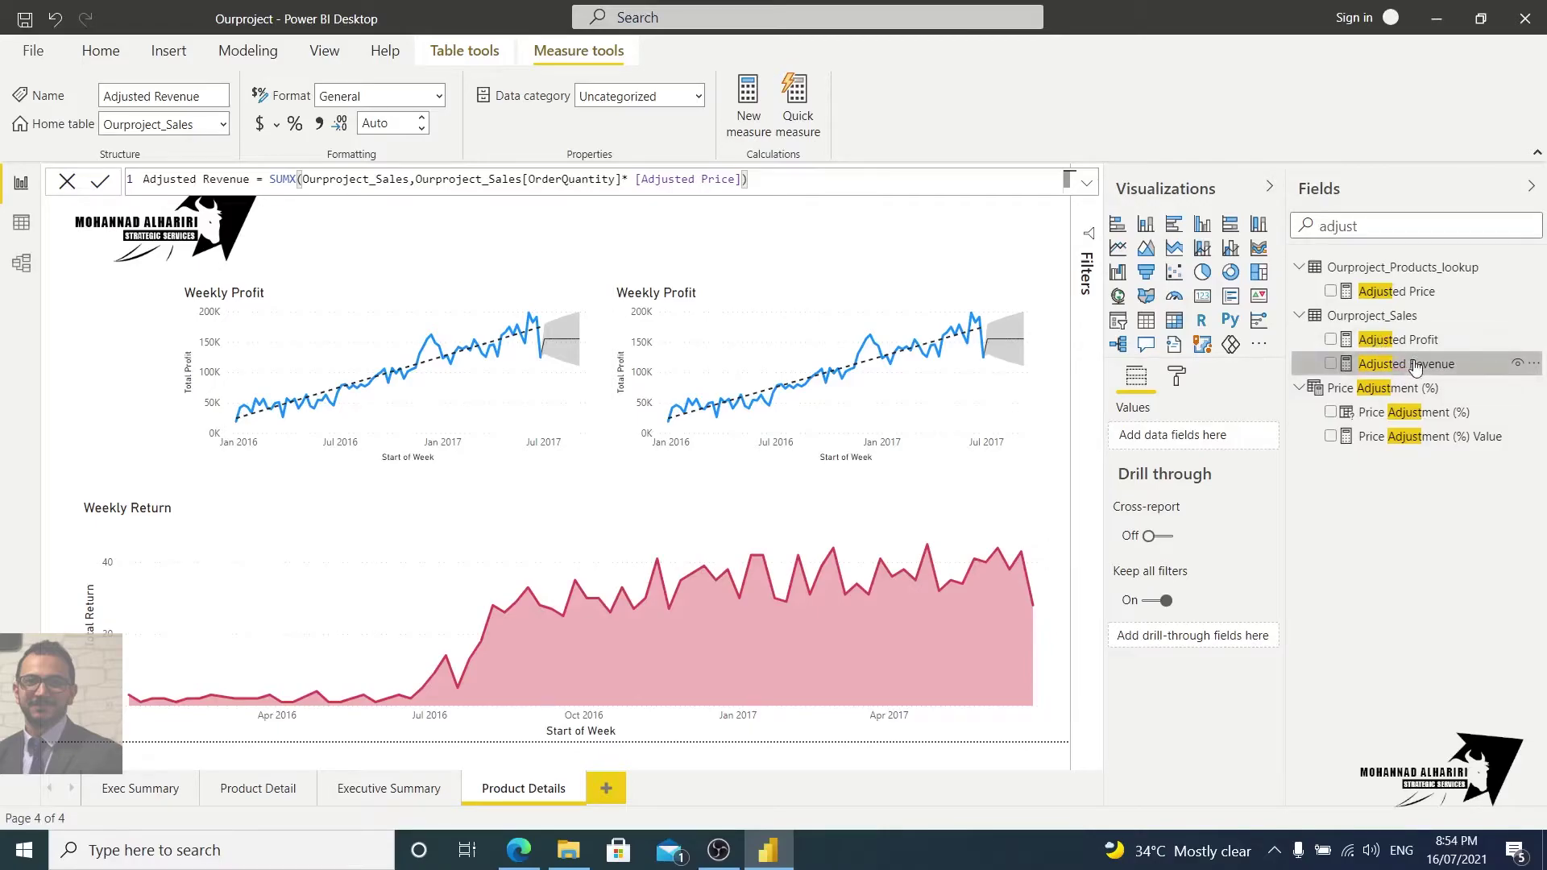
{"action": "left_click", "coordinate": [1378, 339]}
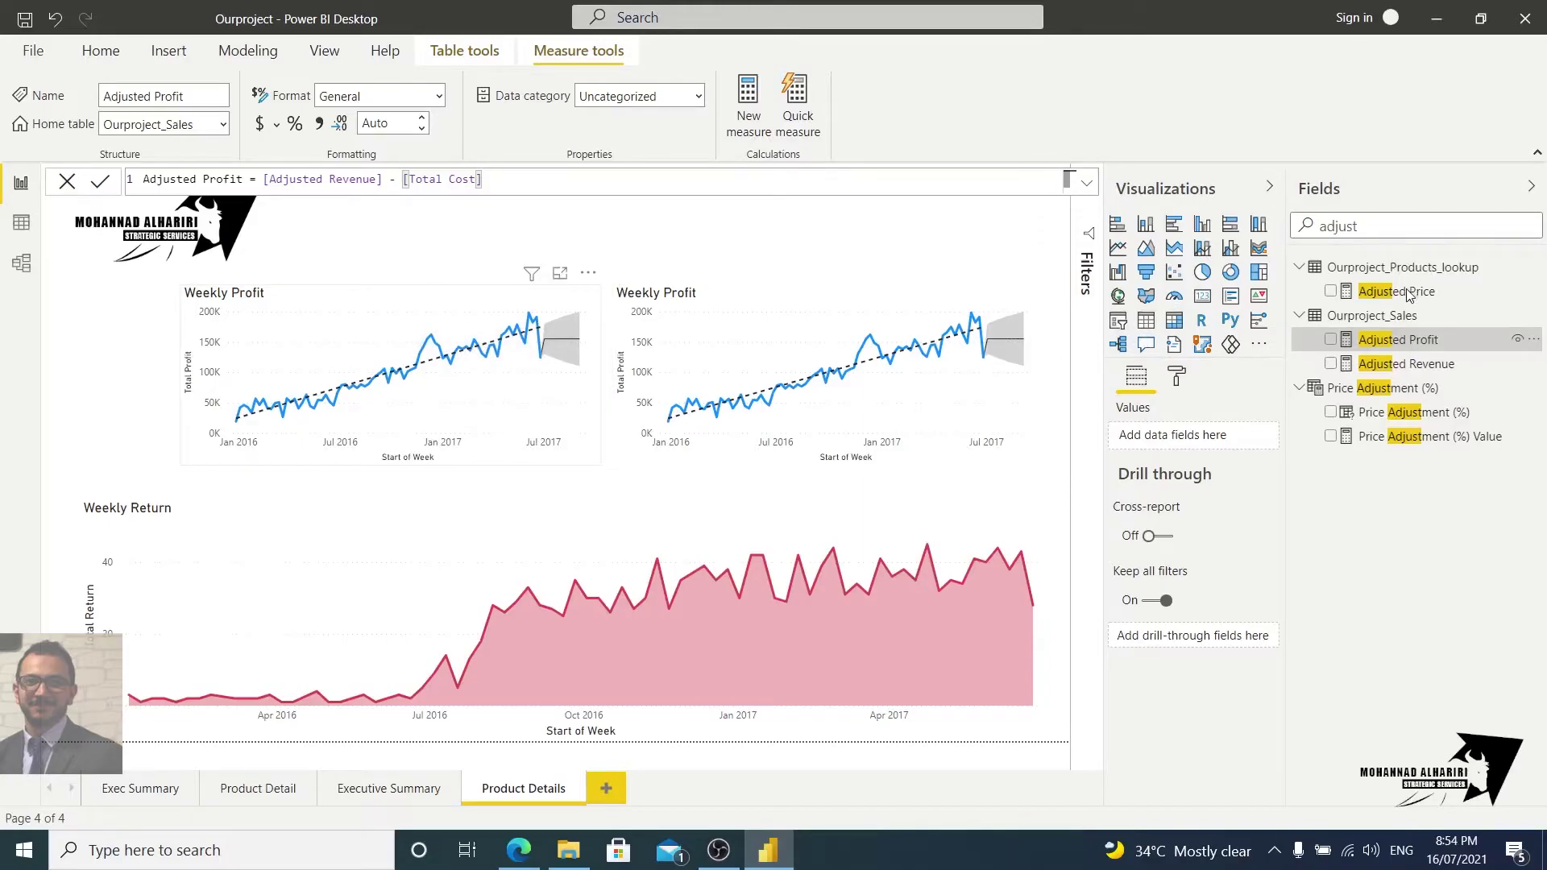
{"action": "key", "text": "Escape"}
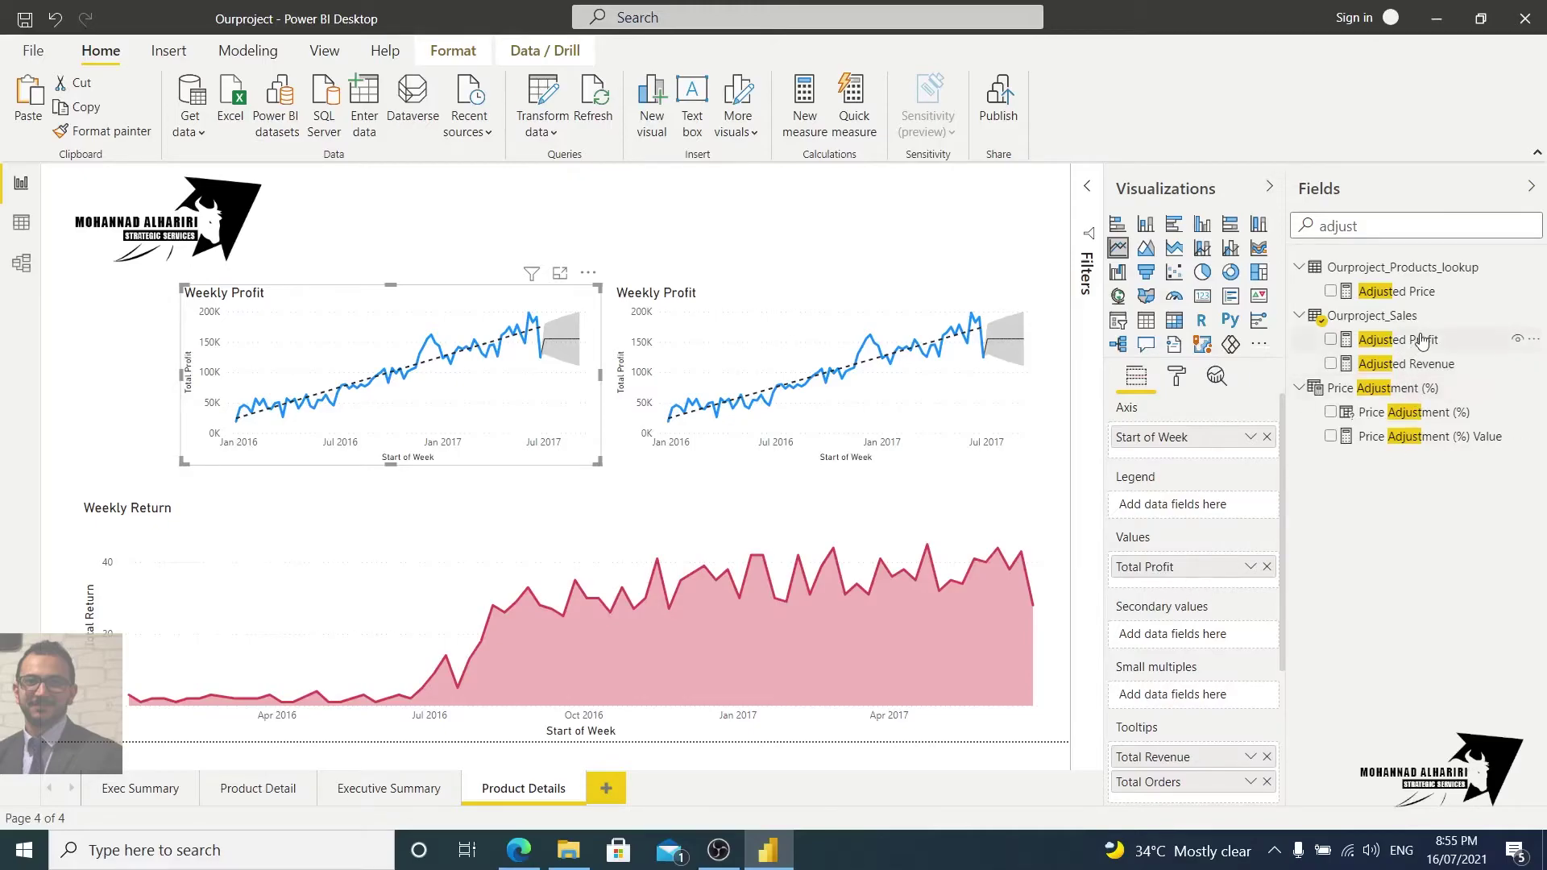
Add the Adjusted Profit measure to the copied Weekly Profit chart's values and remove that chart's trend line
{"action": "left_click_drag", "start_coordinate": [1419, 342], "coordinate": [1206, 582]}
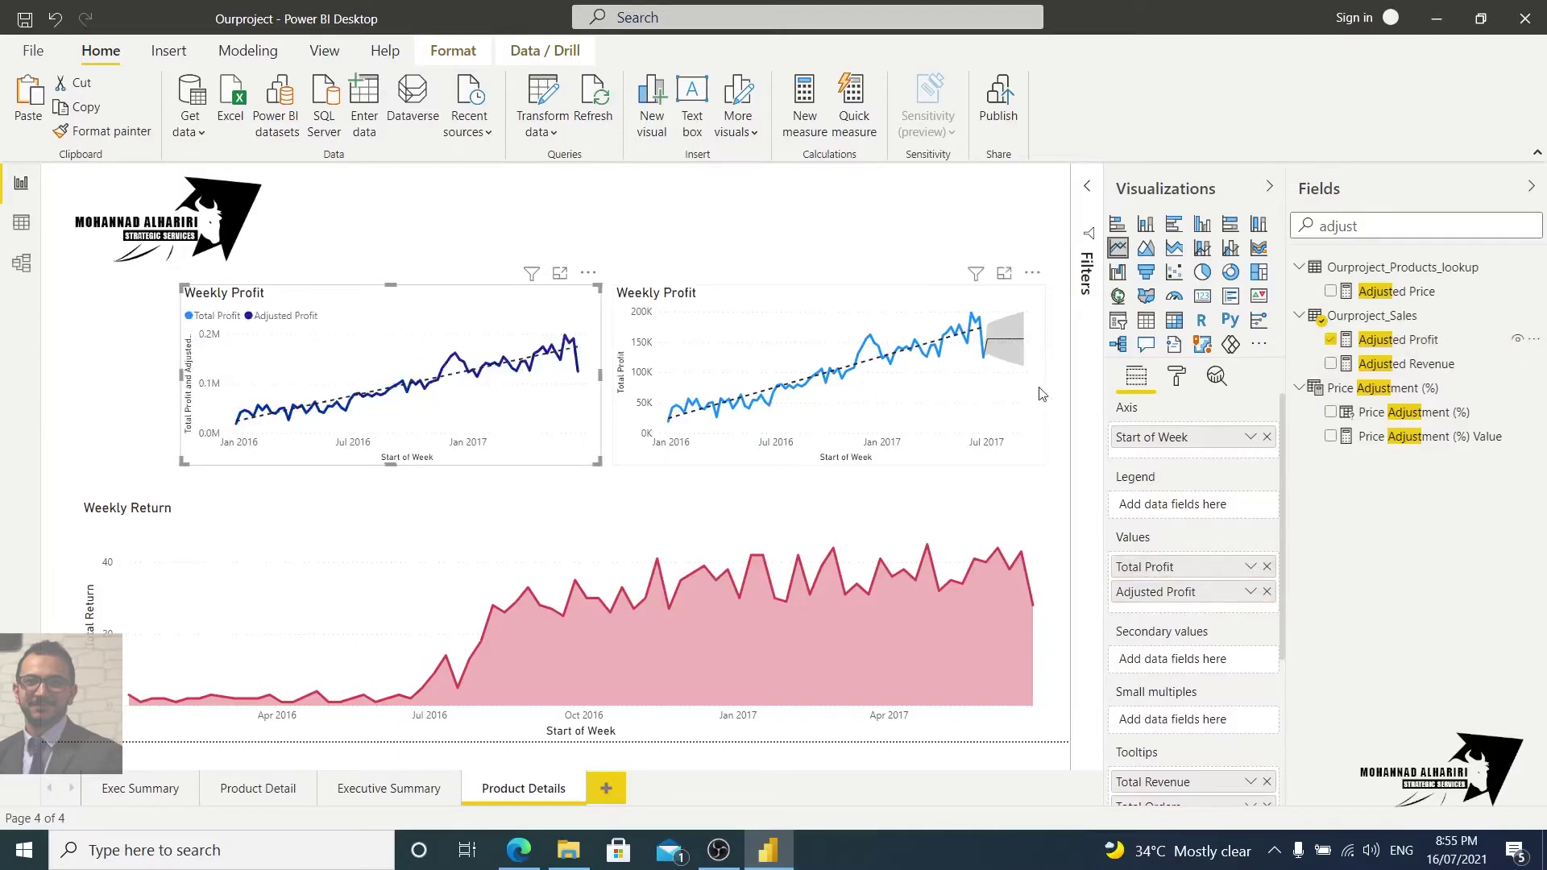
{"action": "left_click", "coordinate": [1216, 376]}
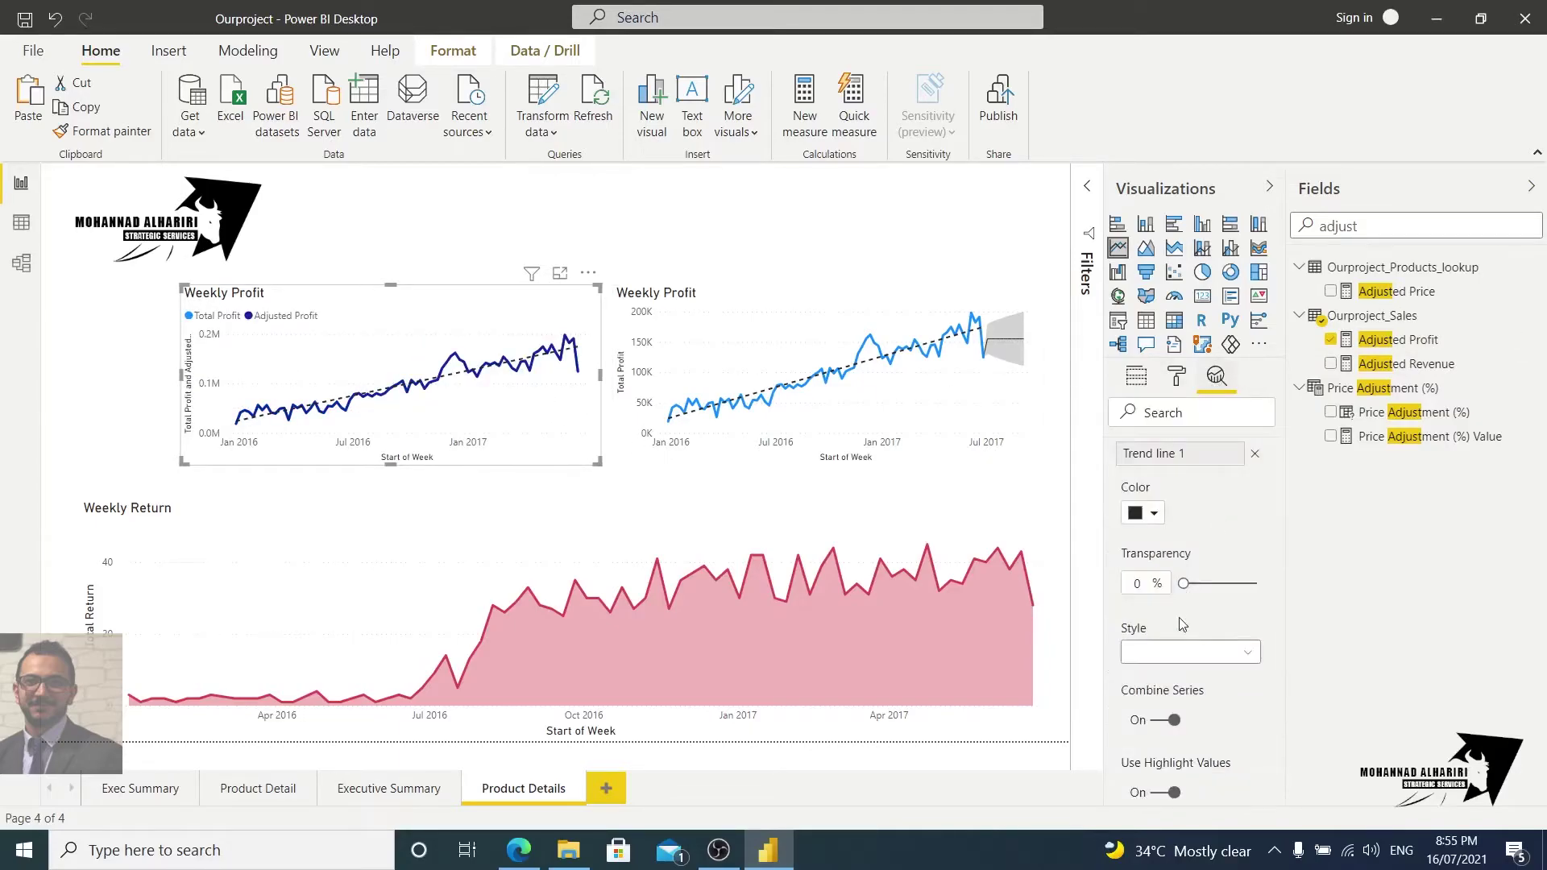
{"action": "scroll", "coordinate": [1168, 693], "scroll_direction": "down", "scroll_amount": 5}
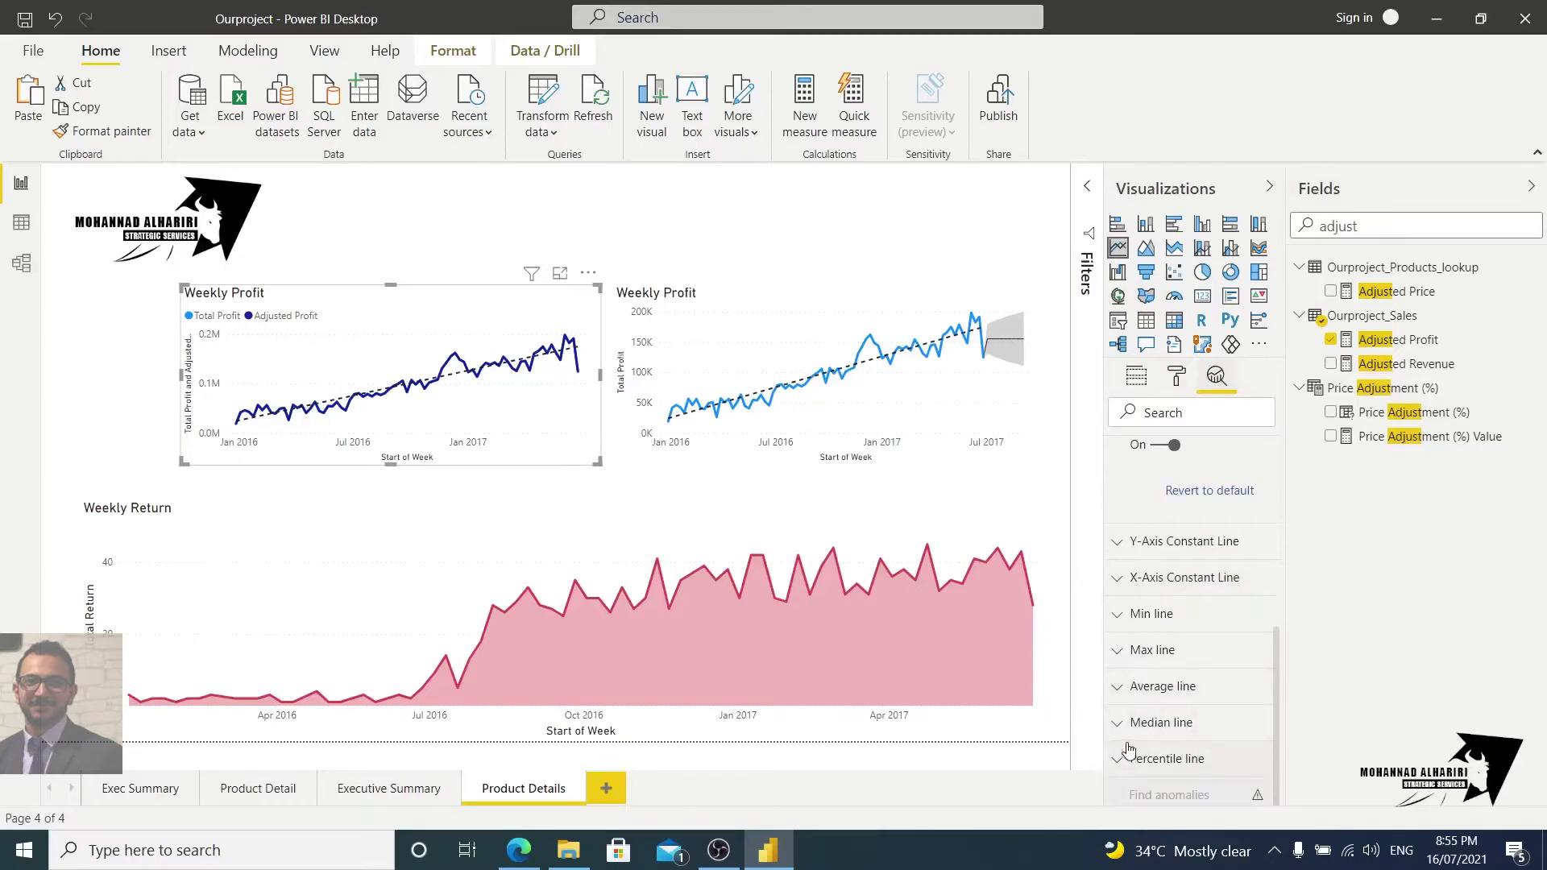
{"action": "scroll", "coordinate": [1158, 538], "scroll_direction": "up", "scroll_amount": 4}
{"action": "scroll", "coordinate": [1212, 584], "scroll_direction": "up", "scroll_amount": 1}
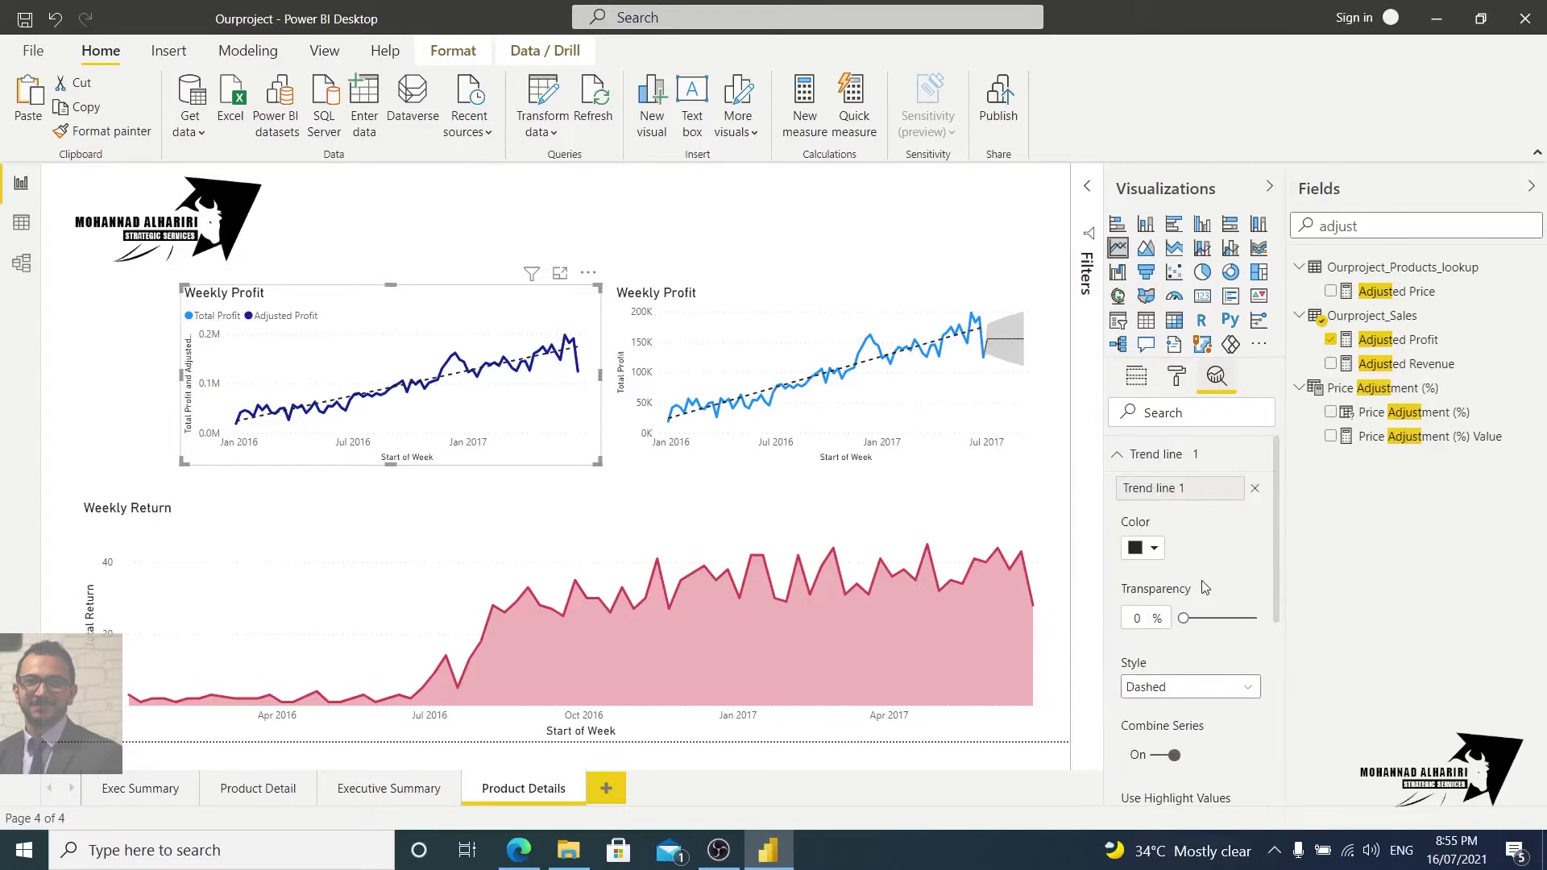
{"action": "left_click", "coordinate": [1255, 490]}
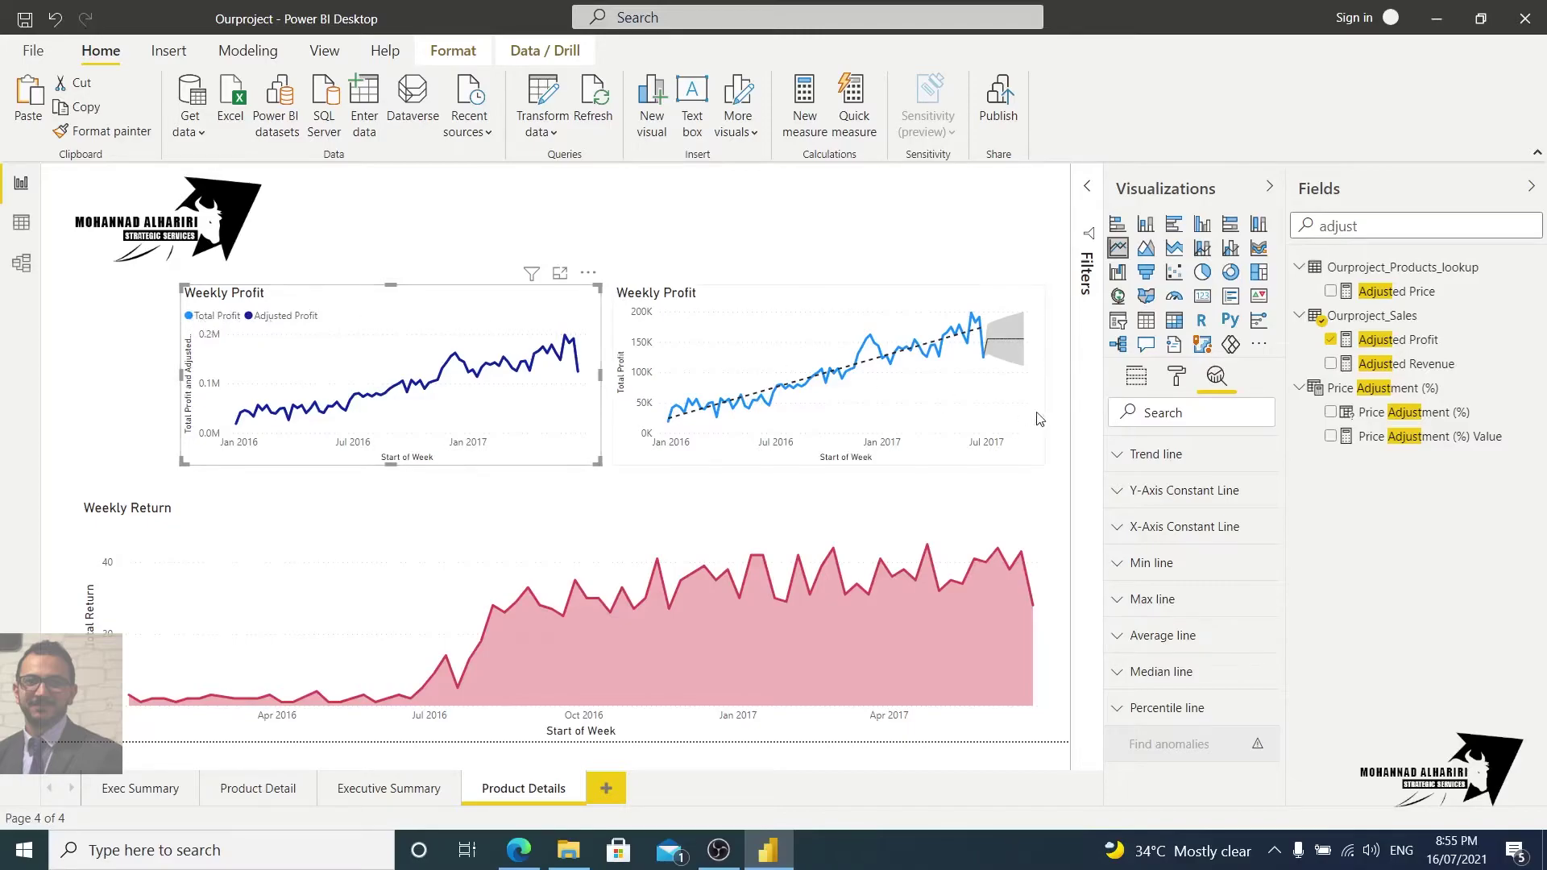
Set the secondary axis color of the copied Weekly Profit chart to a blue theme shade
{"action": "left_click", "coordinate": [1176, 376]}
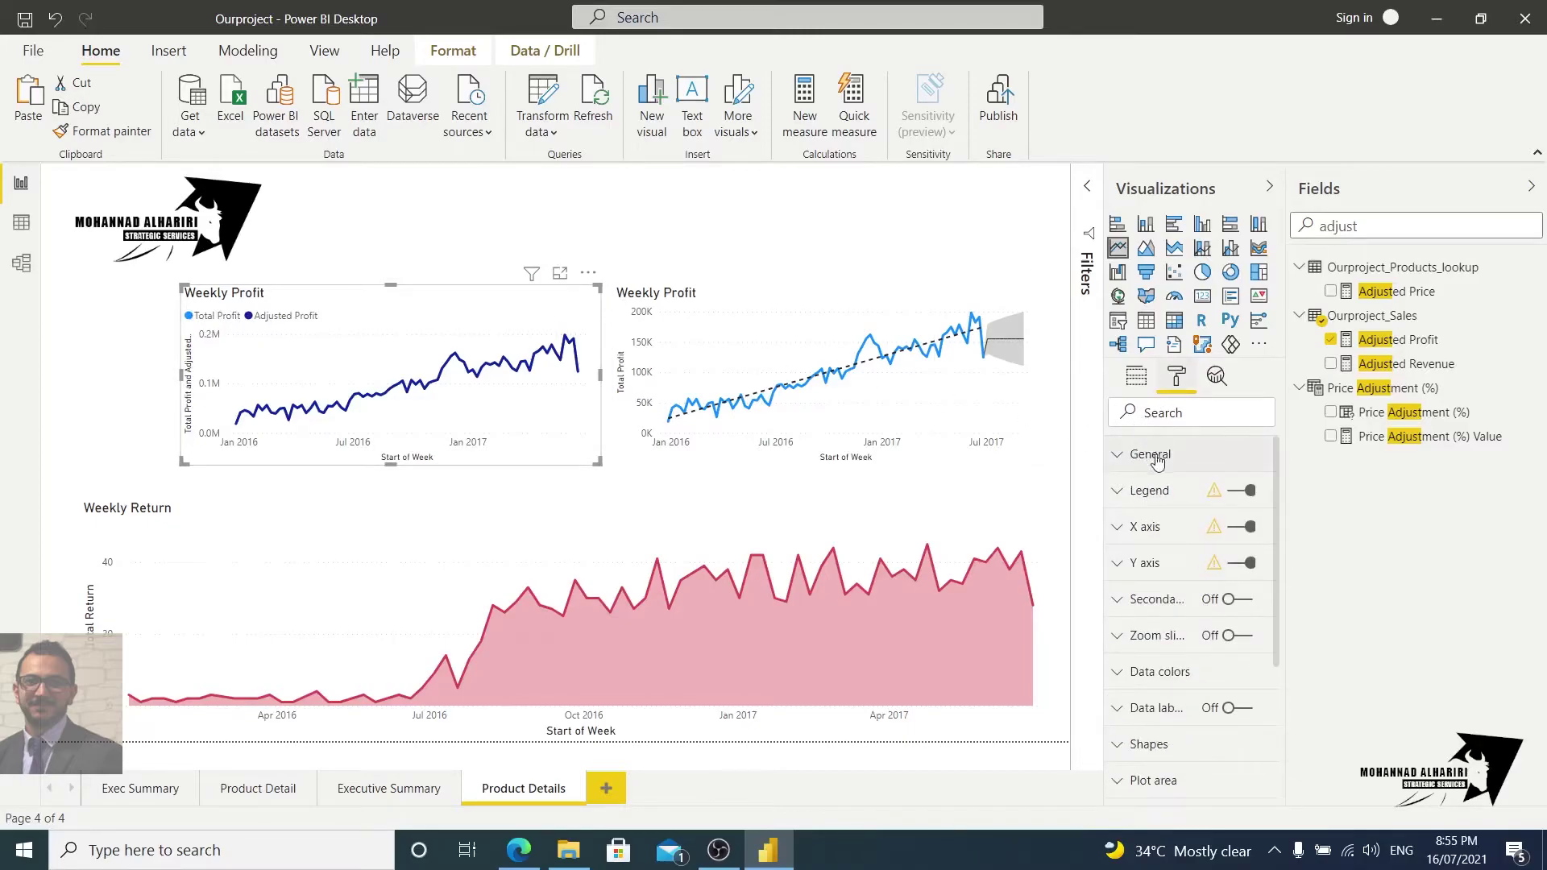
{"action": "left_click", "coordinate": [1115, 600]}
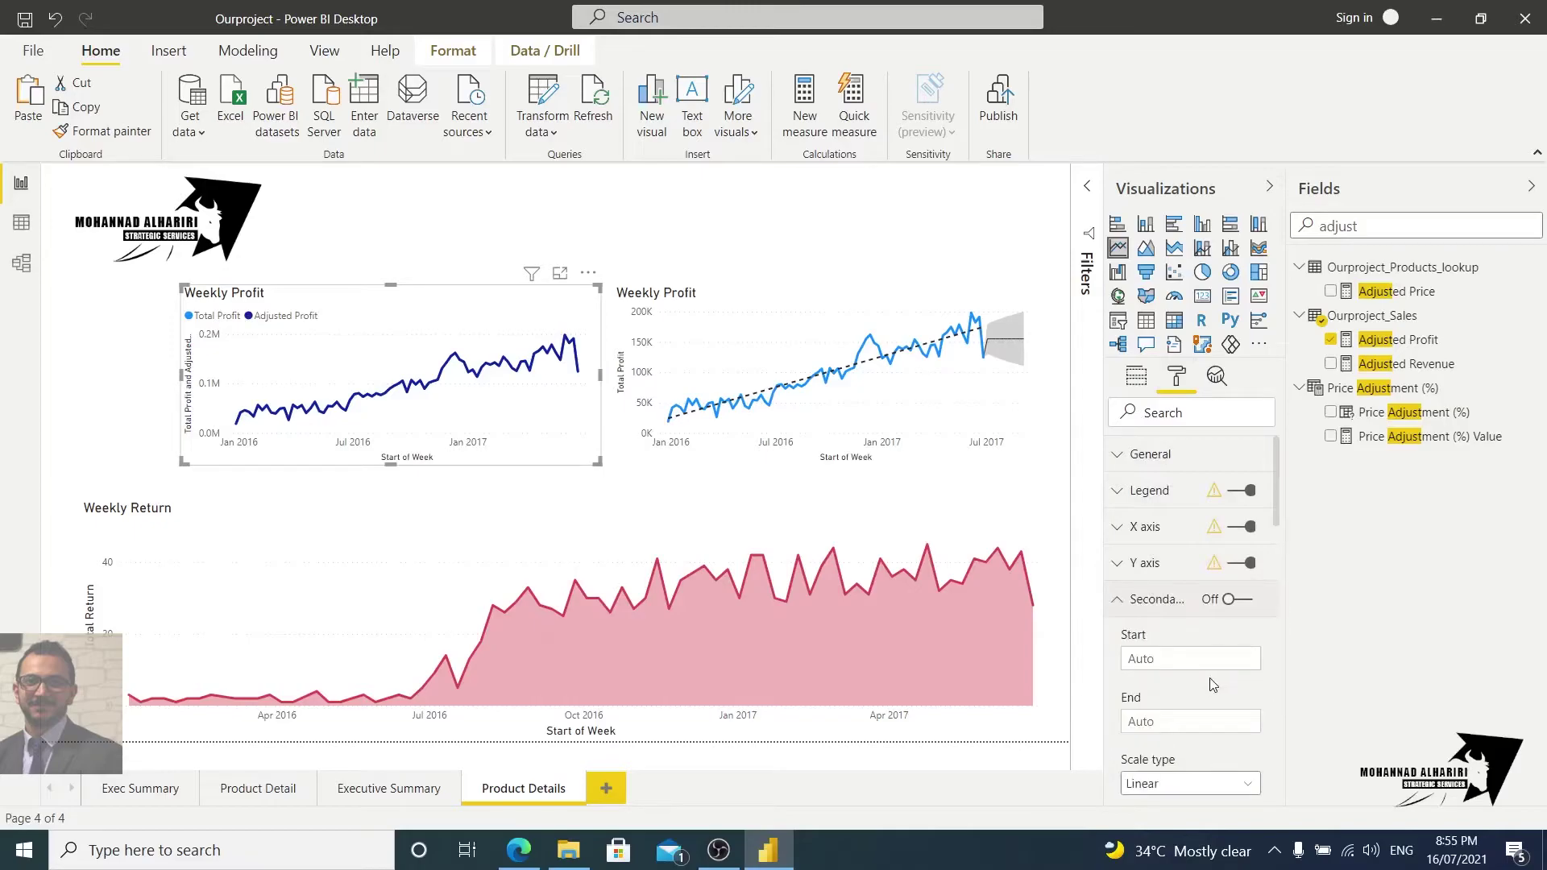
{"action": "scroll", "coordinate": [1206, 675], "scroll_direction": "down", "scroll_amount": 3}
{"action": "left_click", "coordinate": [1150, 651]}
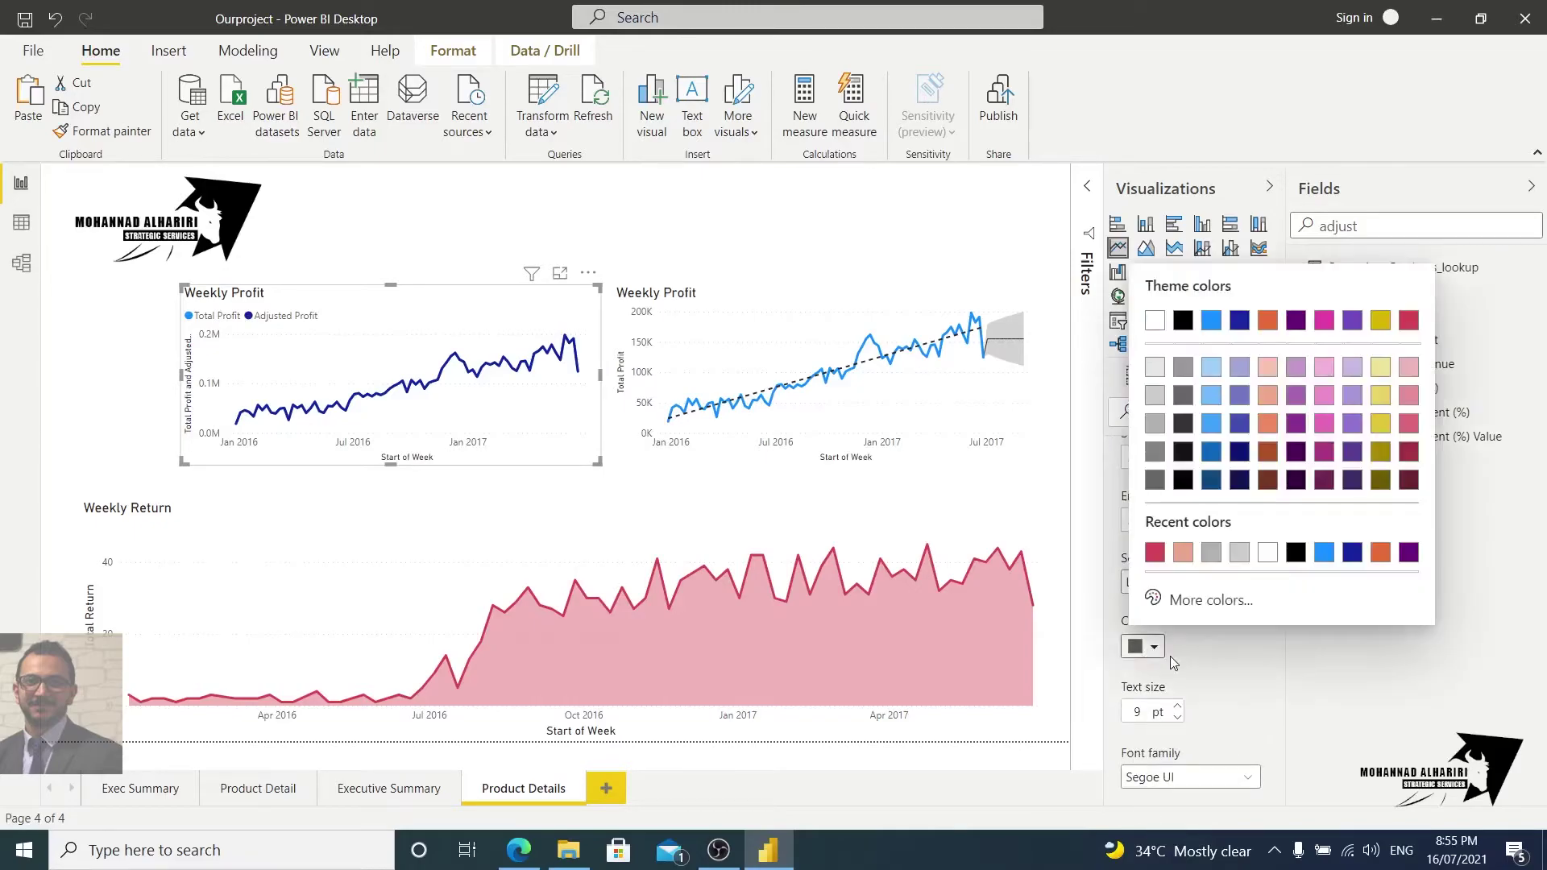
{"action": "left_click", "coordinate": [1211, 423]}
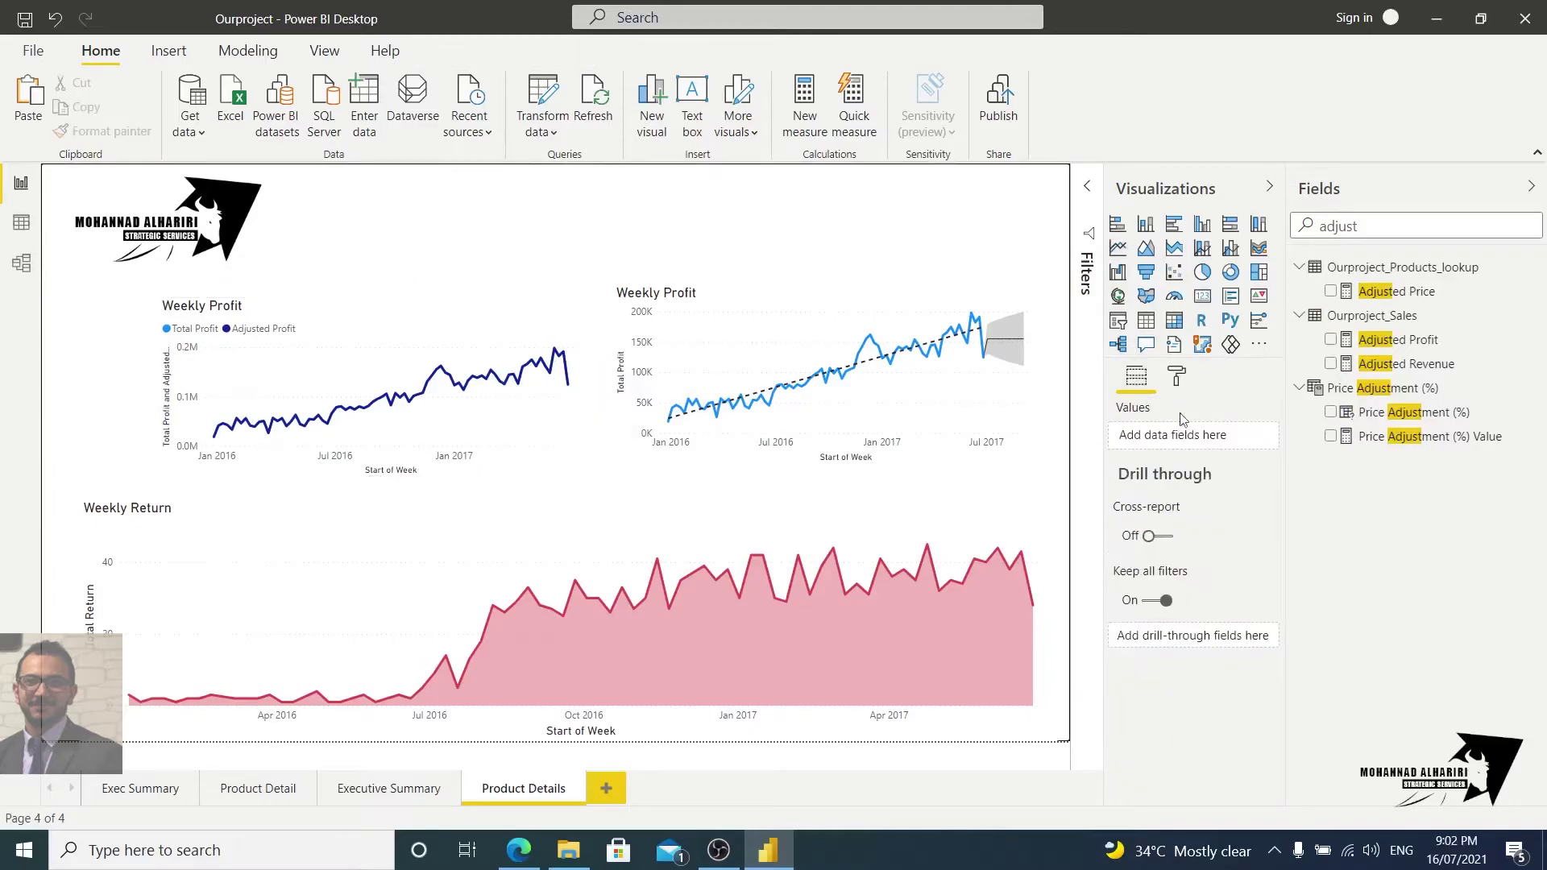
Add a slider slicer for Price Adjustment (%) and place it above the original Weekly Profit chart
{"action": "left_click", "coordinate": [1118, 320]}
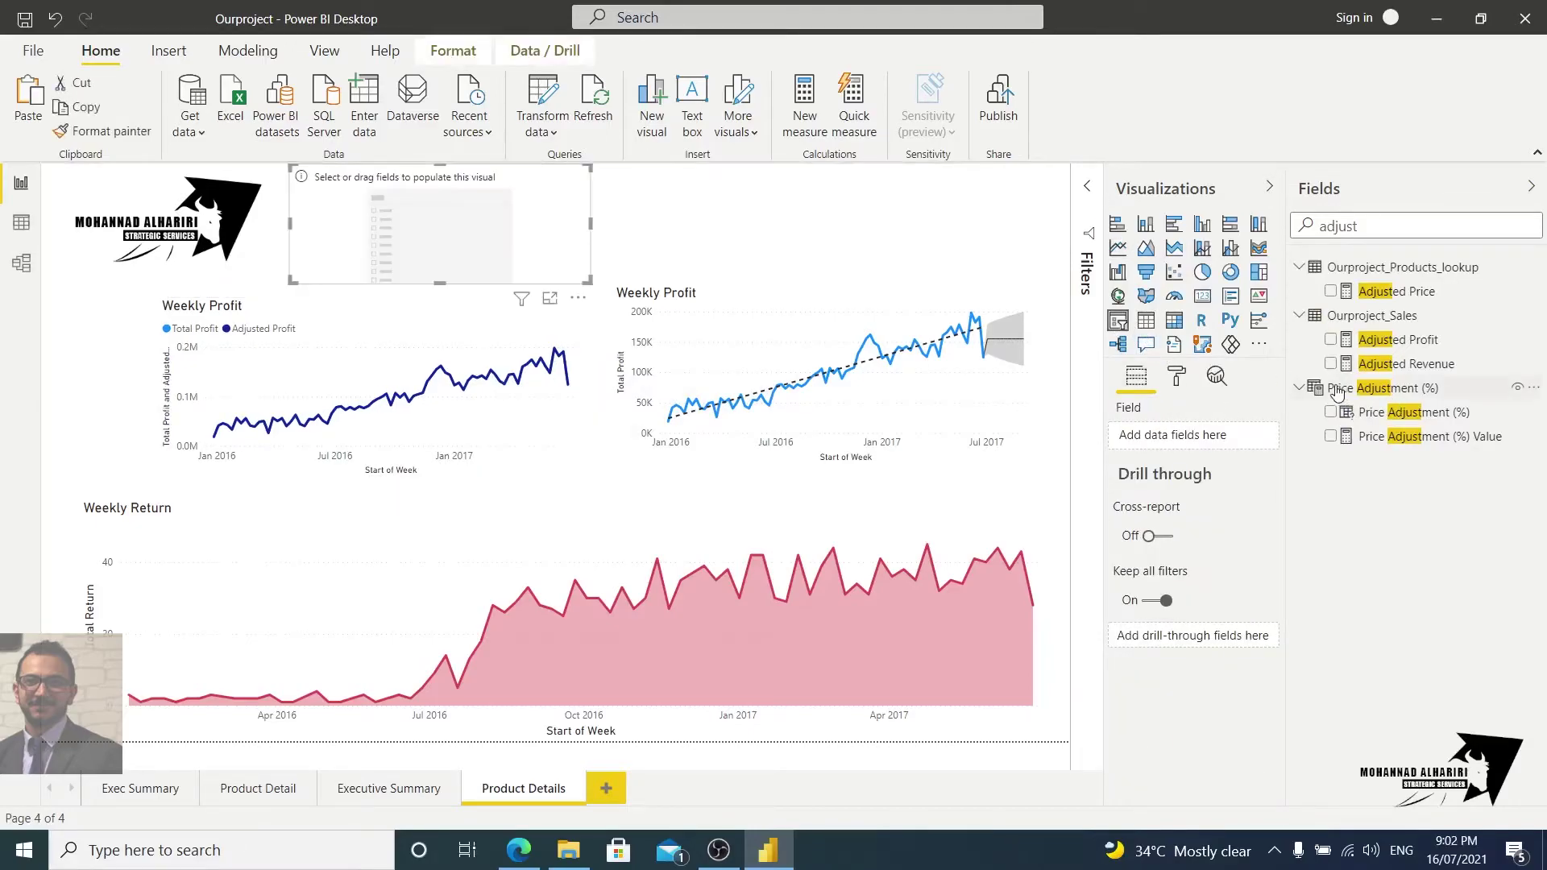
{"action": "left_click_drag", "start_coordinate": [586, 282], "coordinate": [687, 422]}
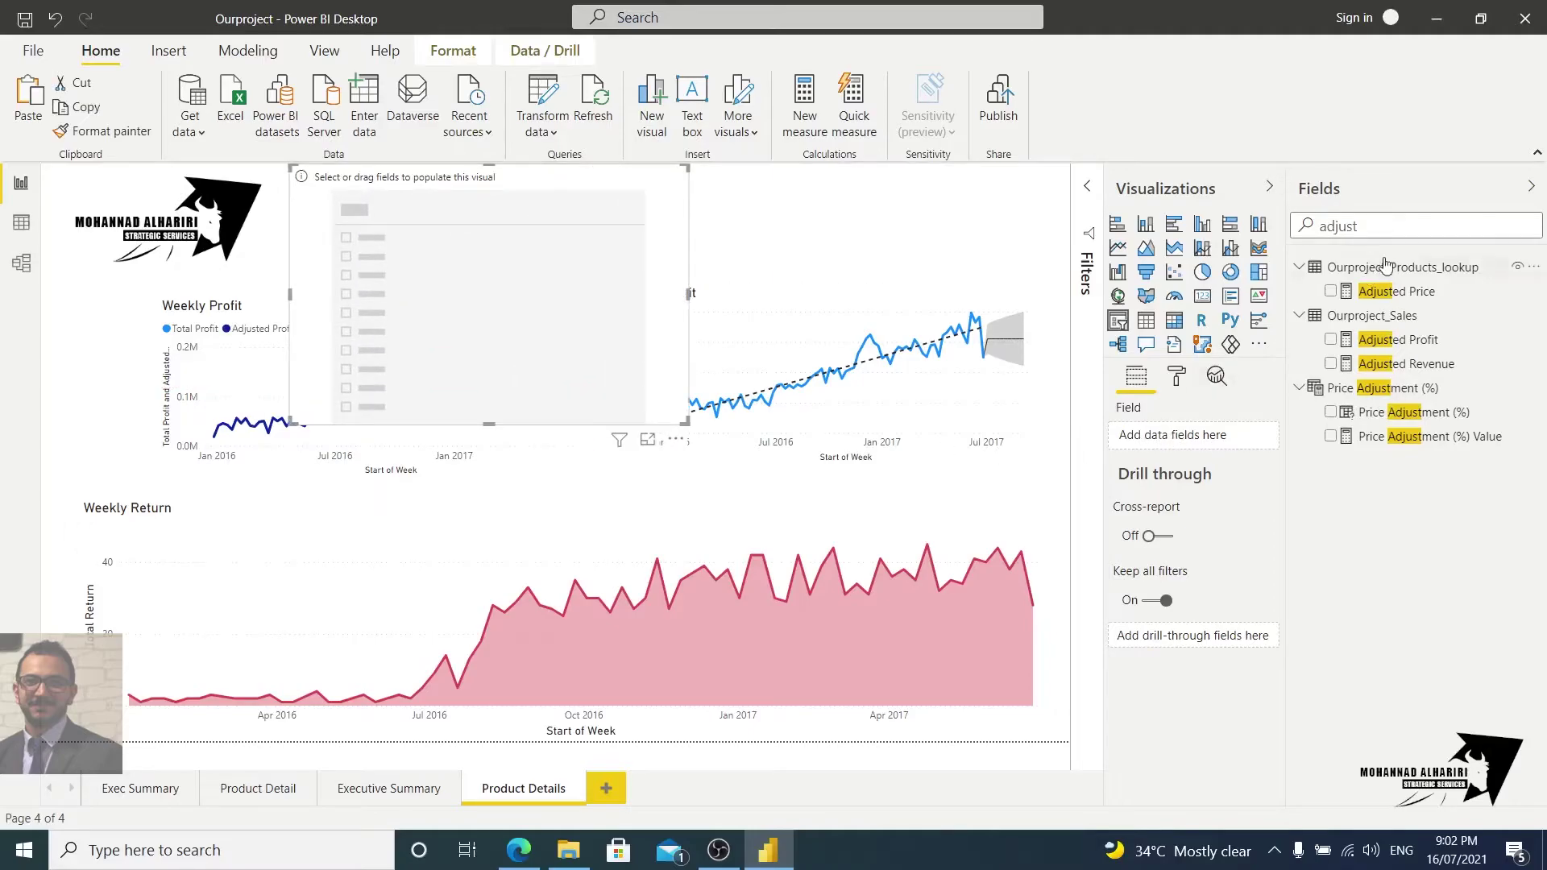
{"action": "left_click_drag", "start_coordinate": [1417, 292], "coordinate": [1263, 452]}
{"action": "left_click_drag", "start_coordinate": [1405, 302], "coordinate": [1180, 435]}
{"action": "left_click_drag", "start_coordinate": [1391, 301], "coordinate": [1204, 448]}
{"action": "left_click_drag", "start_coordinate": [677, 196], "coordinate": [826, 223]}
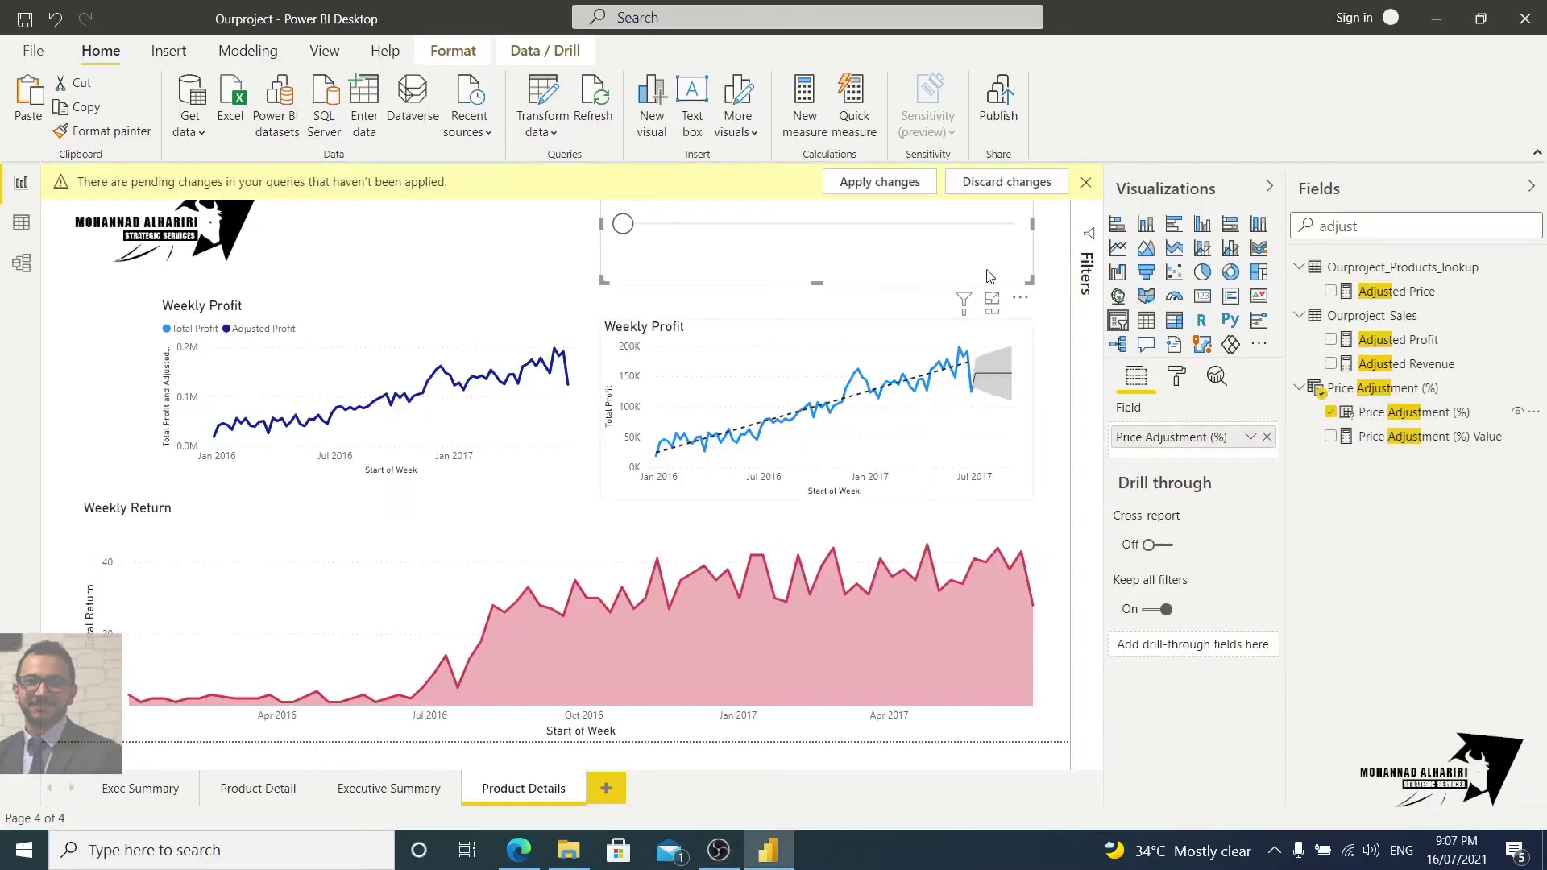
{"action": "left_click", "coordinate": [1085, 182]}
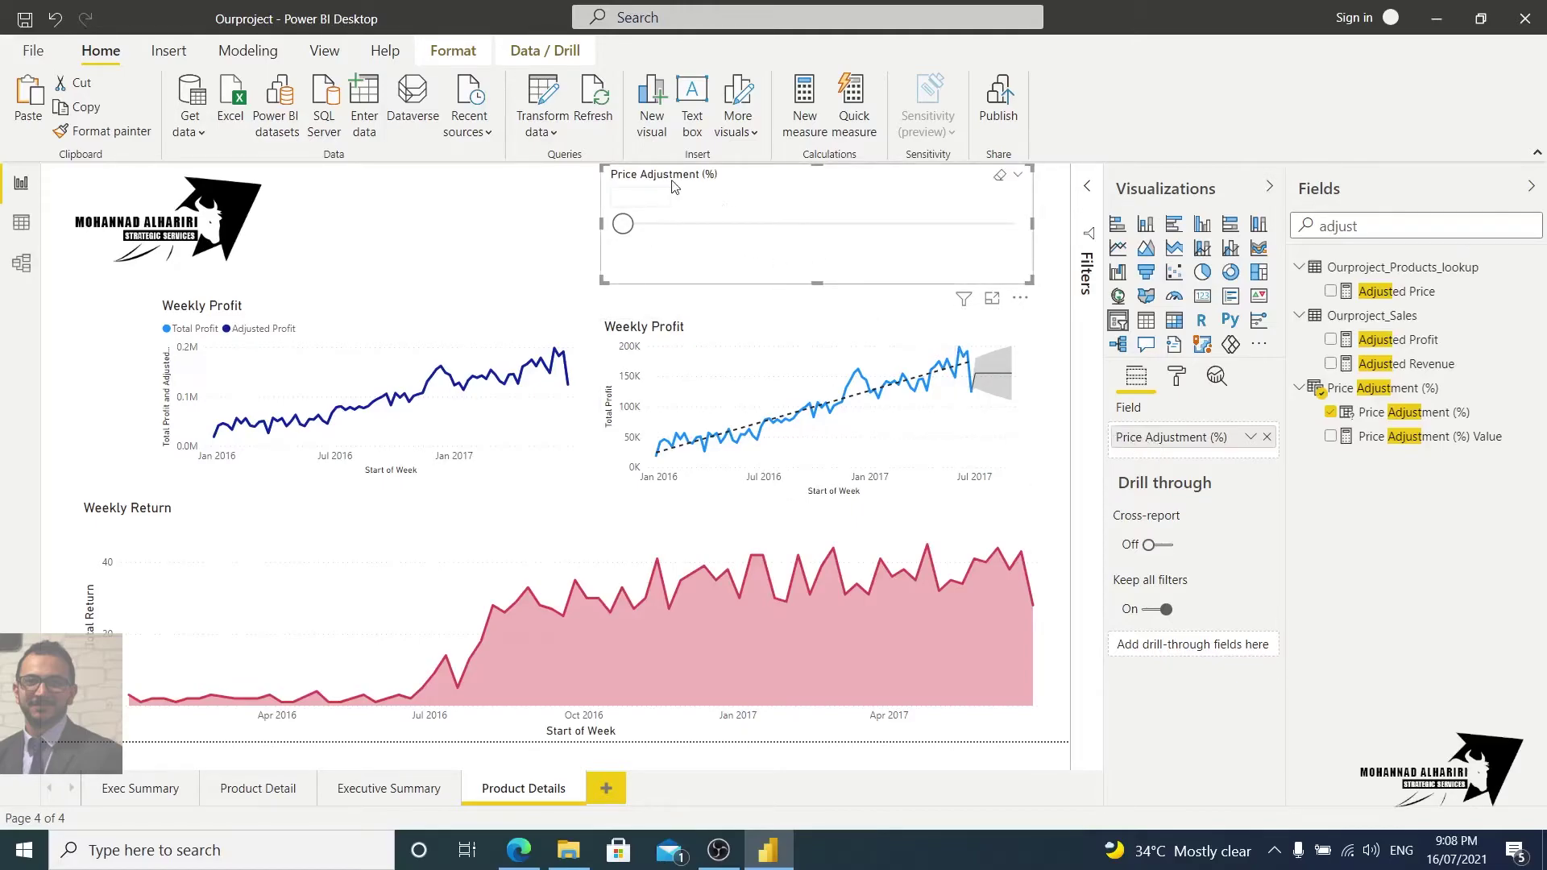
Compare Adjusted Profit with Total Profit at price adjustments of -0.20, 0.30 and finally -0.70 using the slicer
{"action": "left_click_drag", "start_coordinate": [625, 228], "coordinate": [779, 229]}
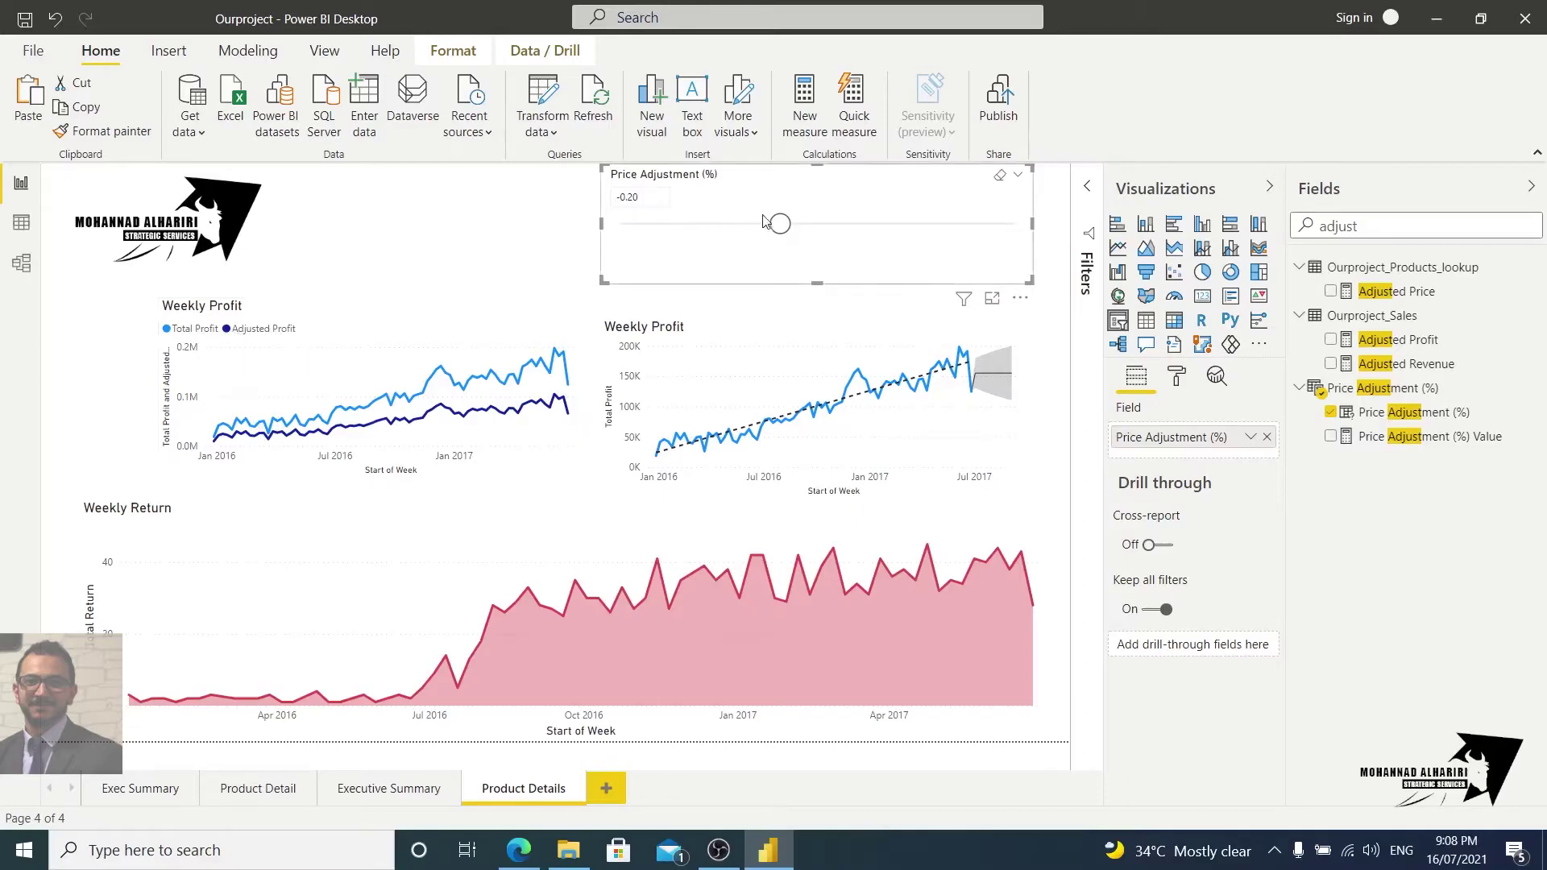
{"action": "left_click_drag", "start_coordinate": [779, 232], "coordinate": [878, 227]}
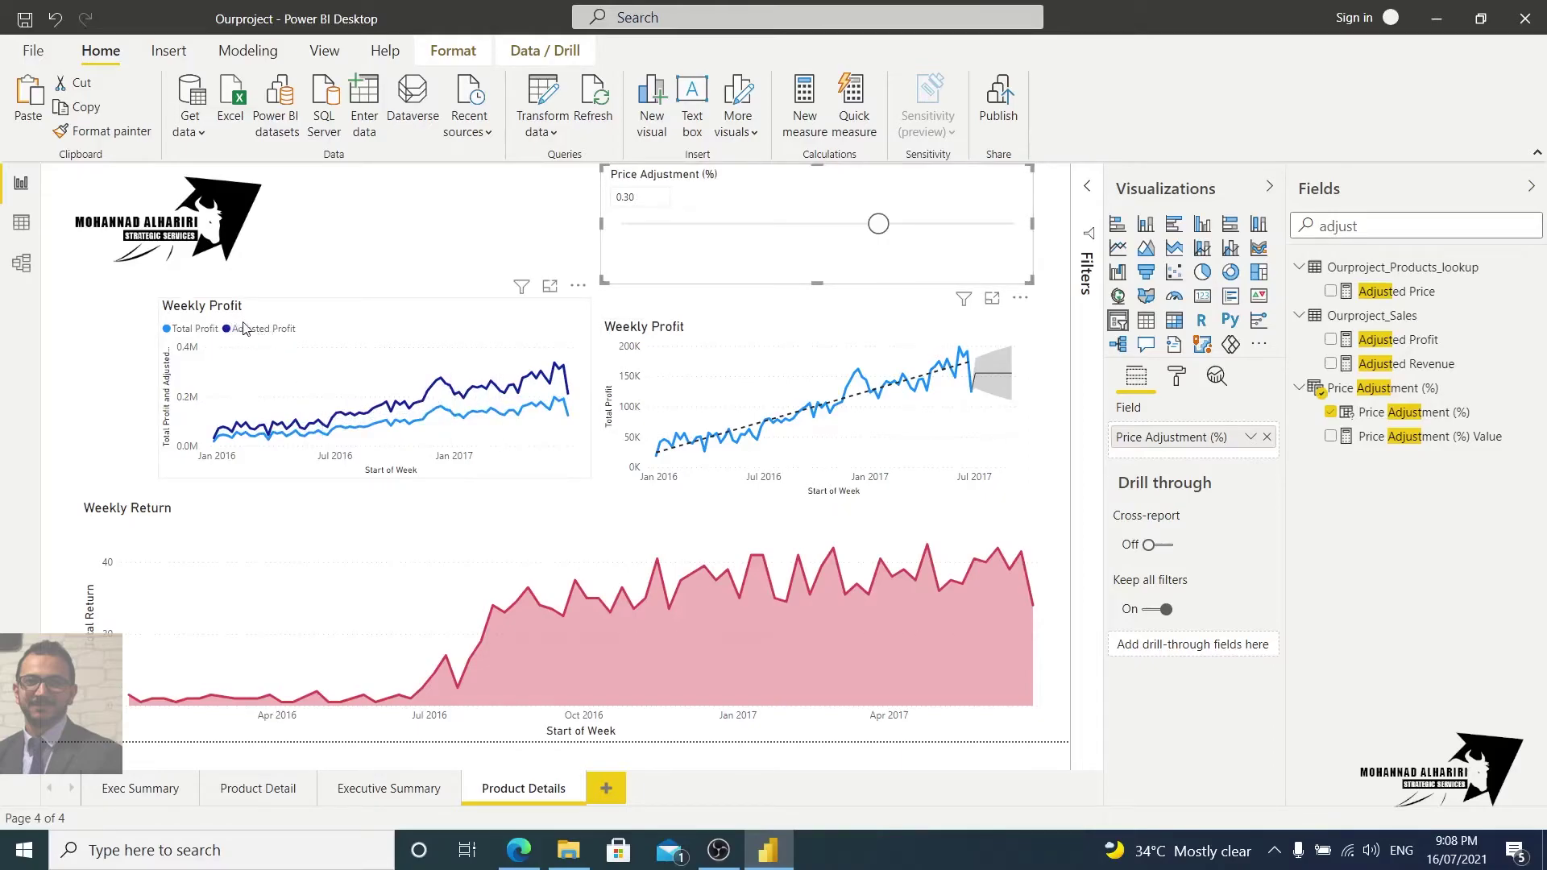
{"action": "left_click_drag", "start_coordinate": [878, 224], "coordinate": [681, 224]}
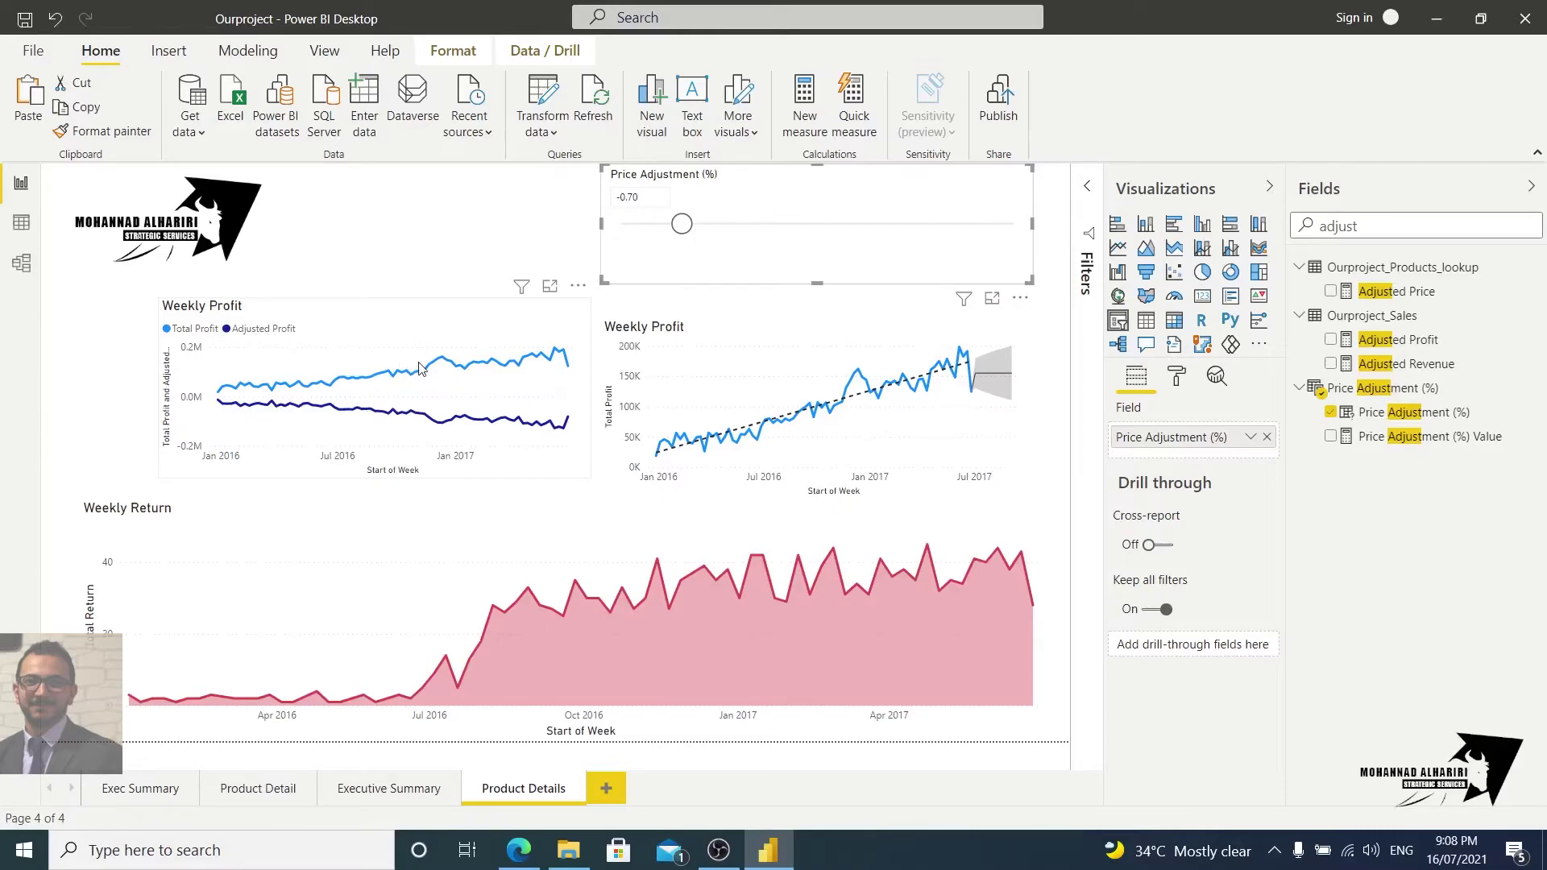
Narrow the Price Adjustment slicer, then widen the Total versus Adjusted Profit chart and reposition it above Weekly Return, near the page's left edge
{"action": "left_click_drag", "start_coordinate": [1032, 223], "coordinate": [886, 224]}
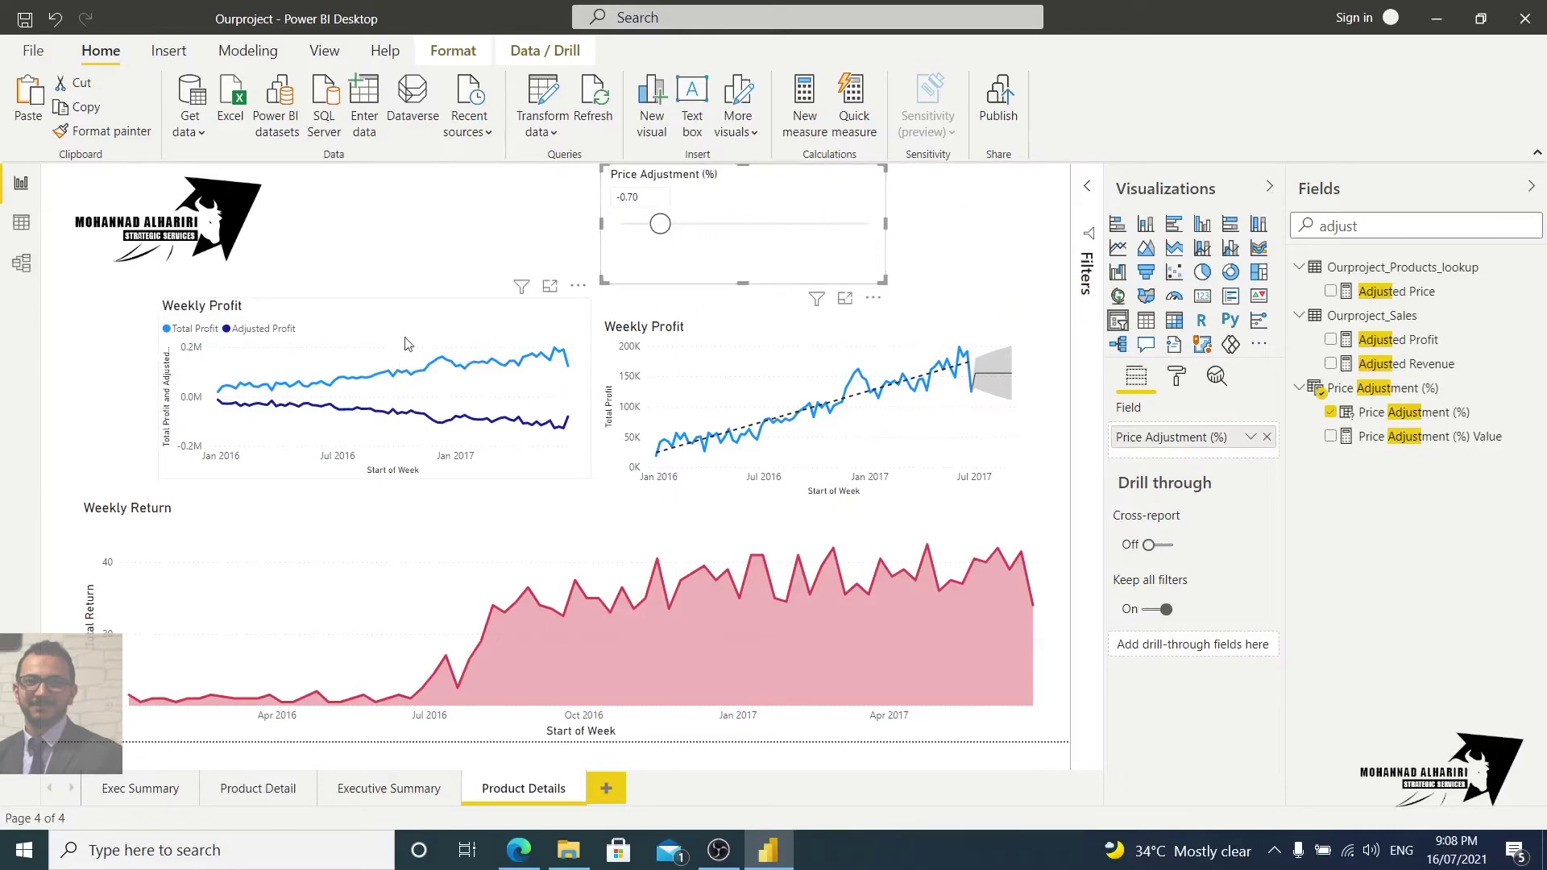
{"action": "left_click", "coordinate": [158, 399]}
{"action": "left_click_drag", "start_coordinate": [159, 388], "coordinate": [100, 395]}
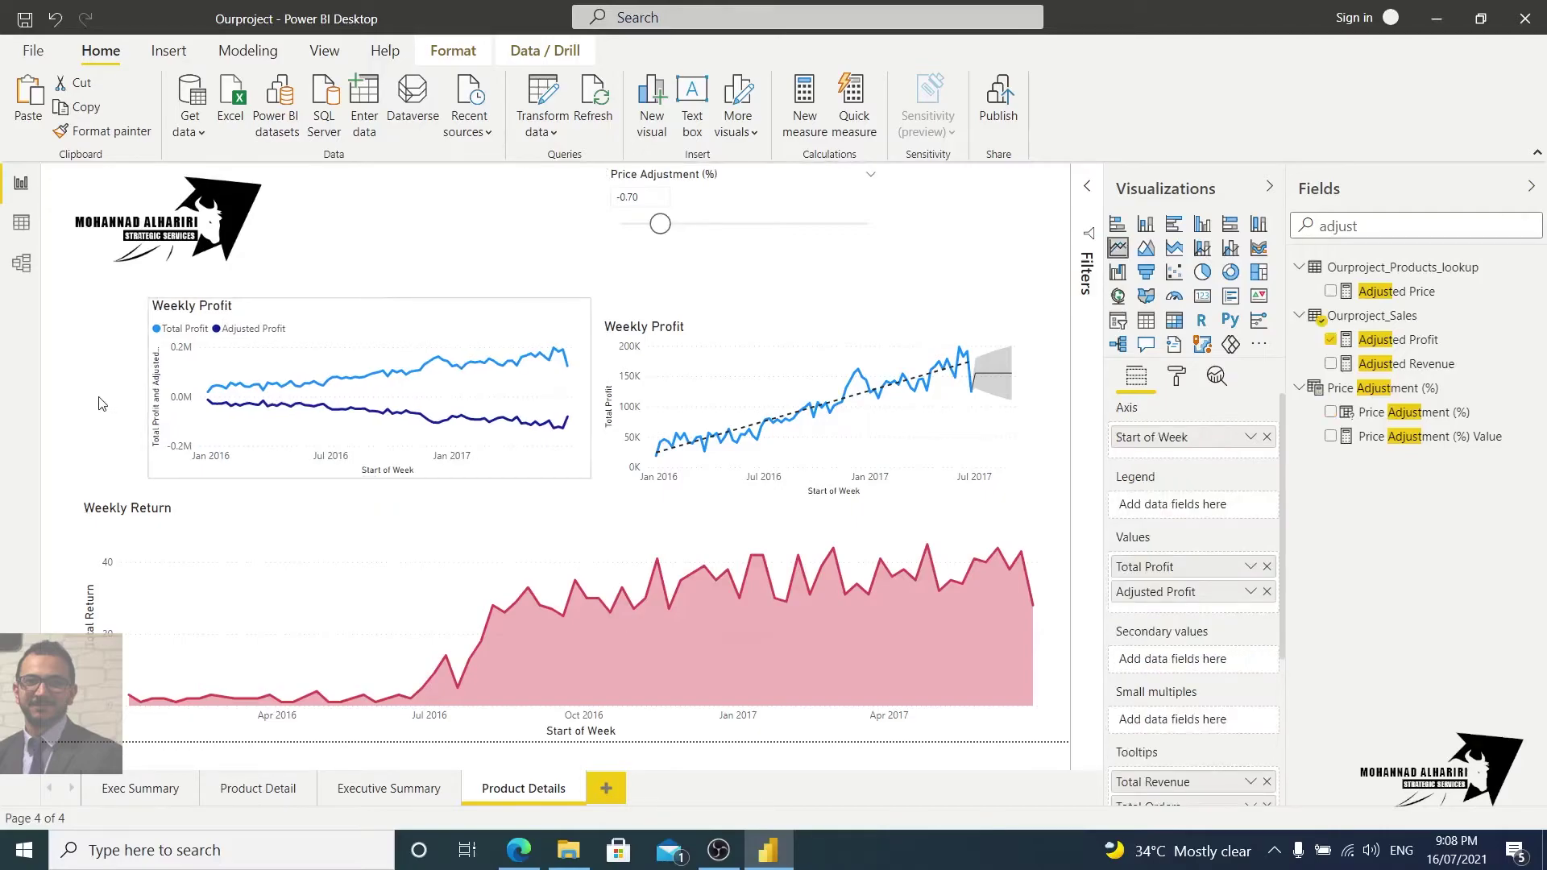
{"action": "mouse_move", "coordinate": [351, 325]}
{"action": "left_mouse_down"}
{"action": "mouse_move", "coordinate": [363, 318]}
{"action": "mouse_move", "coordinate": [328, 327]}
{"action": "left_mouse_up"}
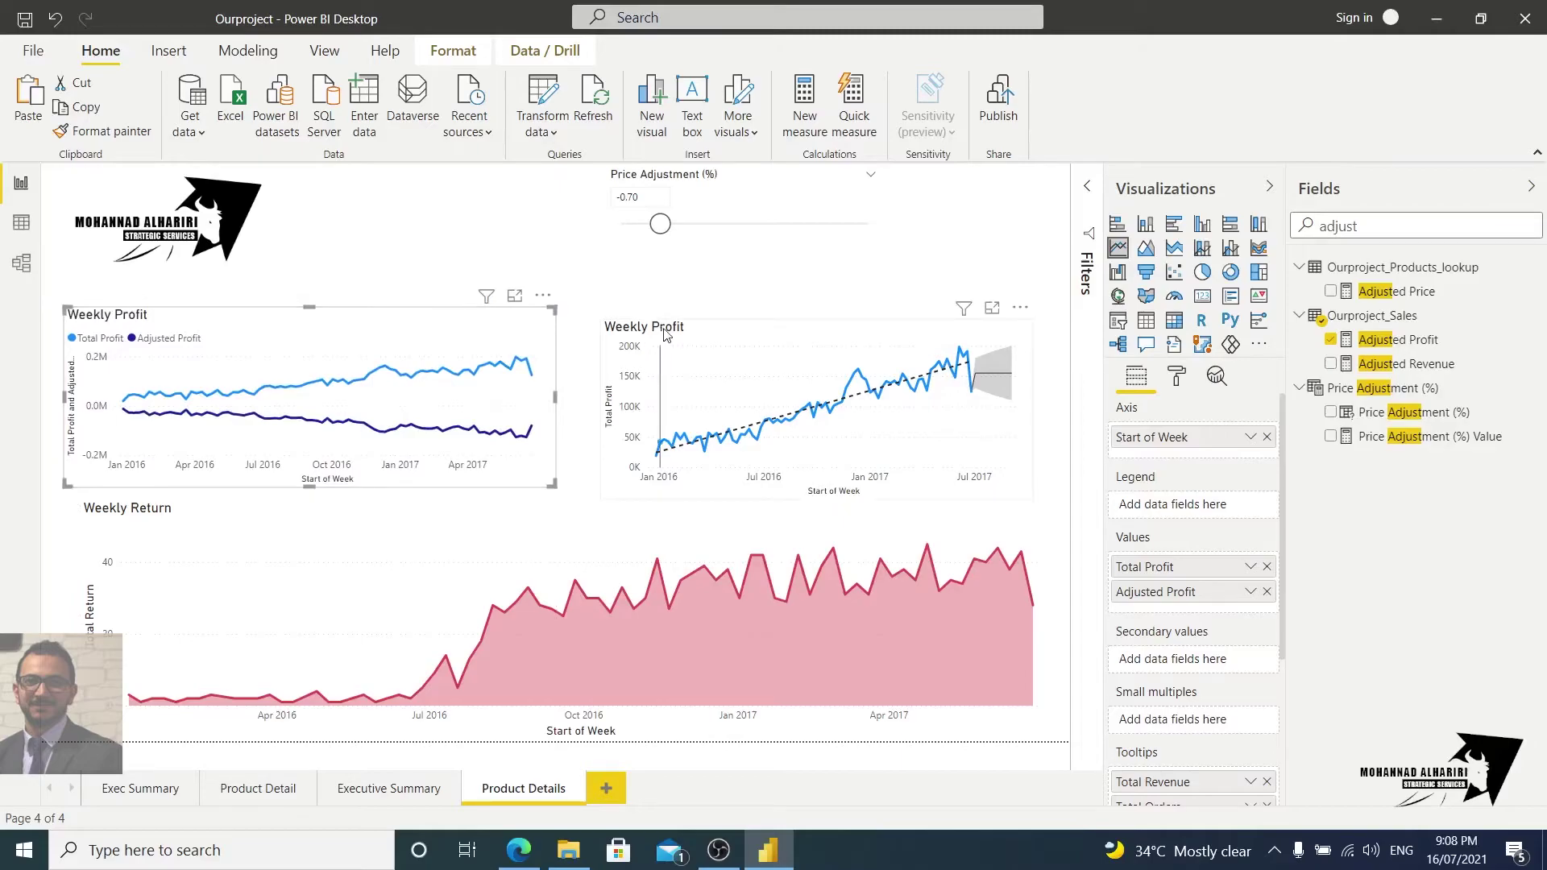
Adjust the forecast Weekly Profit chart's upper and lower edges to align with the neighbouring Total versus Adjusted Profit chart
{"action": "left_click", "coordinate": [845, 329]}
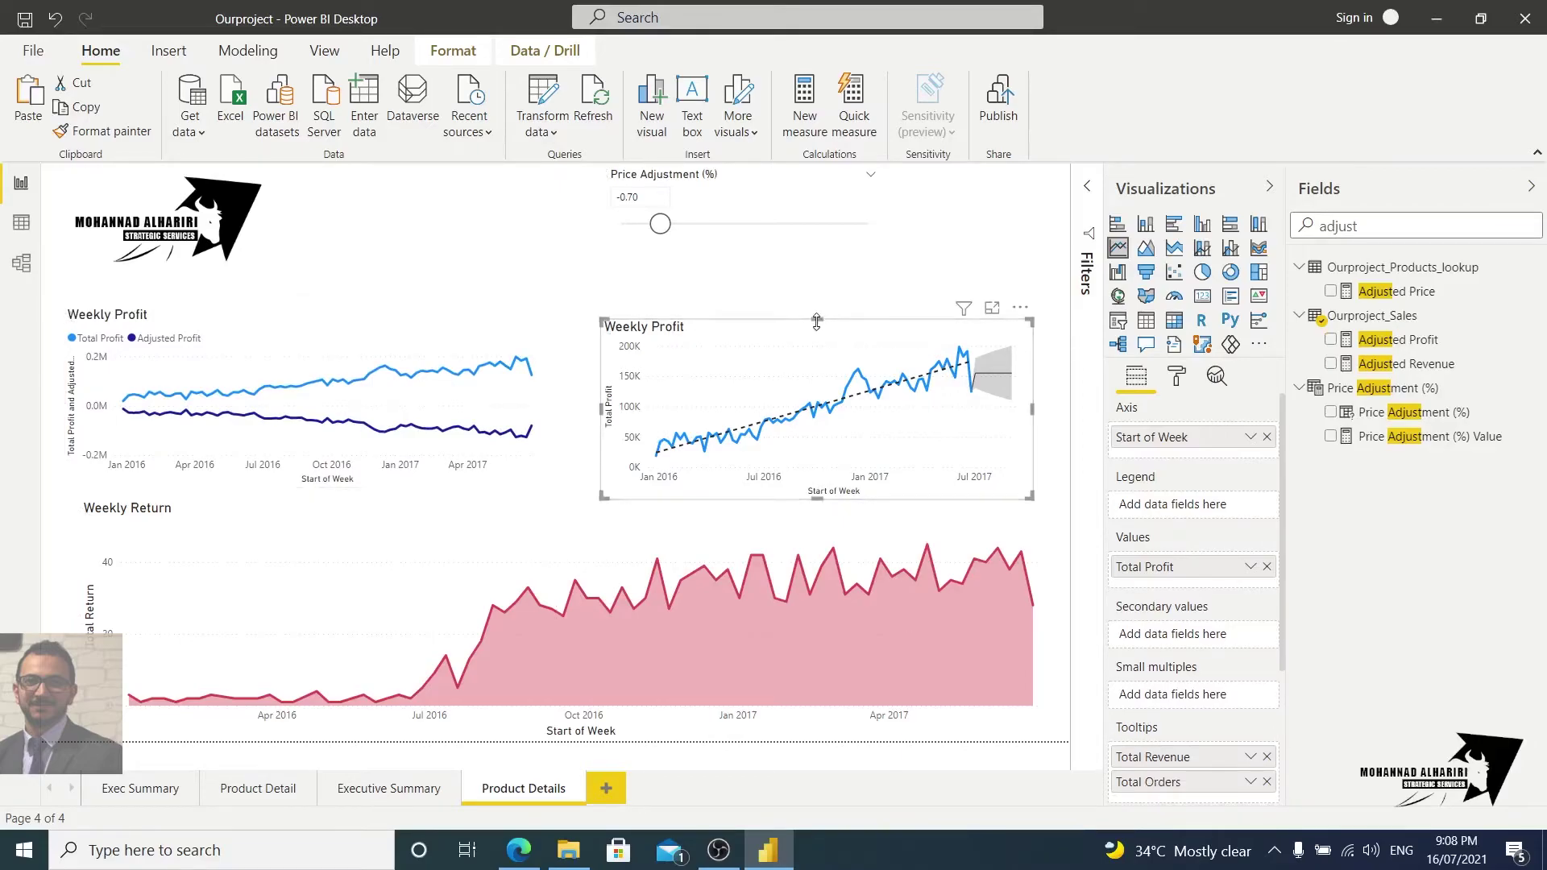
{"action": "left_click_drag", "start_coordinate": [819, 322], "coordinate": [818, 310]}
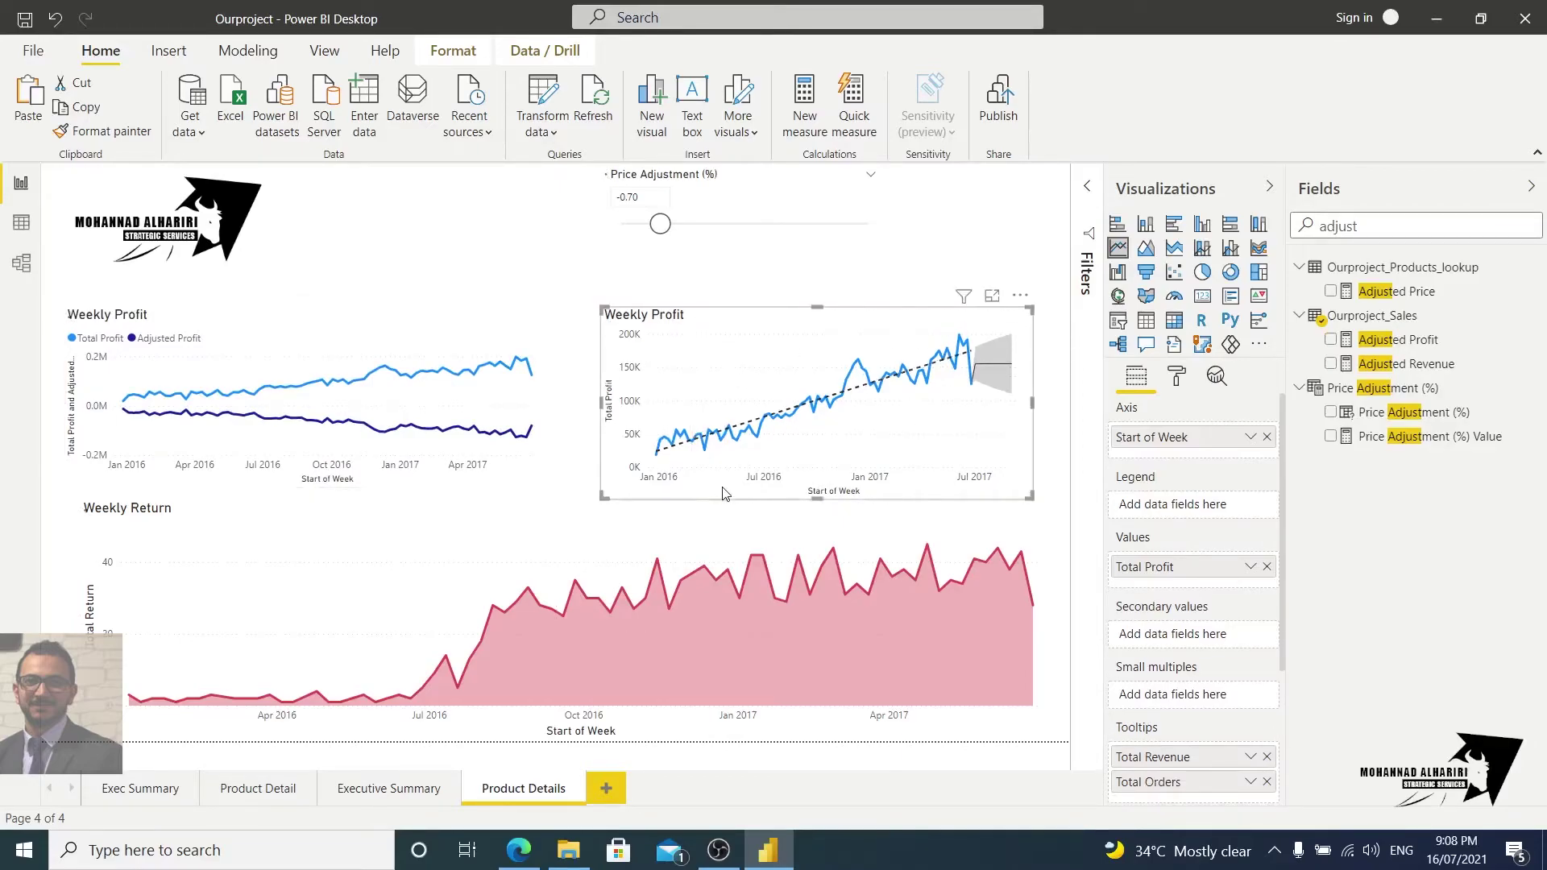
{"action": "left_click_drag", "start_coordinate": [819, 497], "coordinate": [818, 486]}
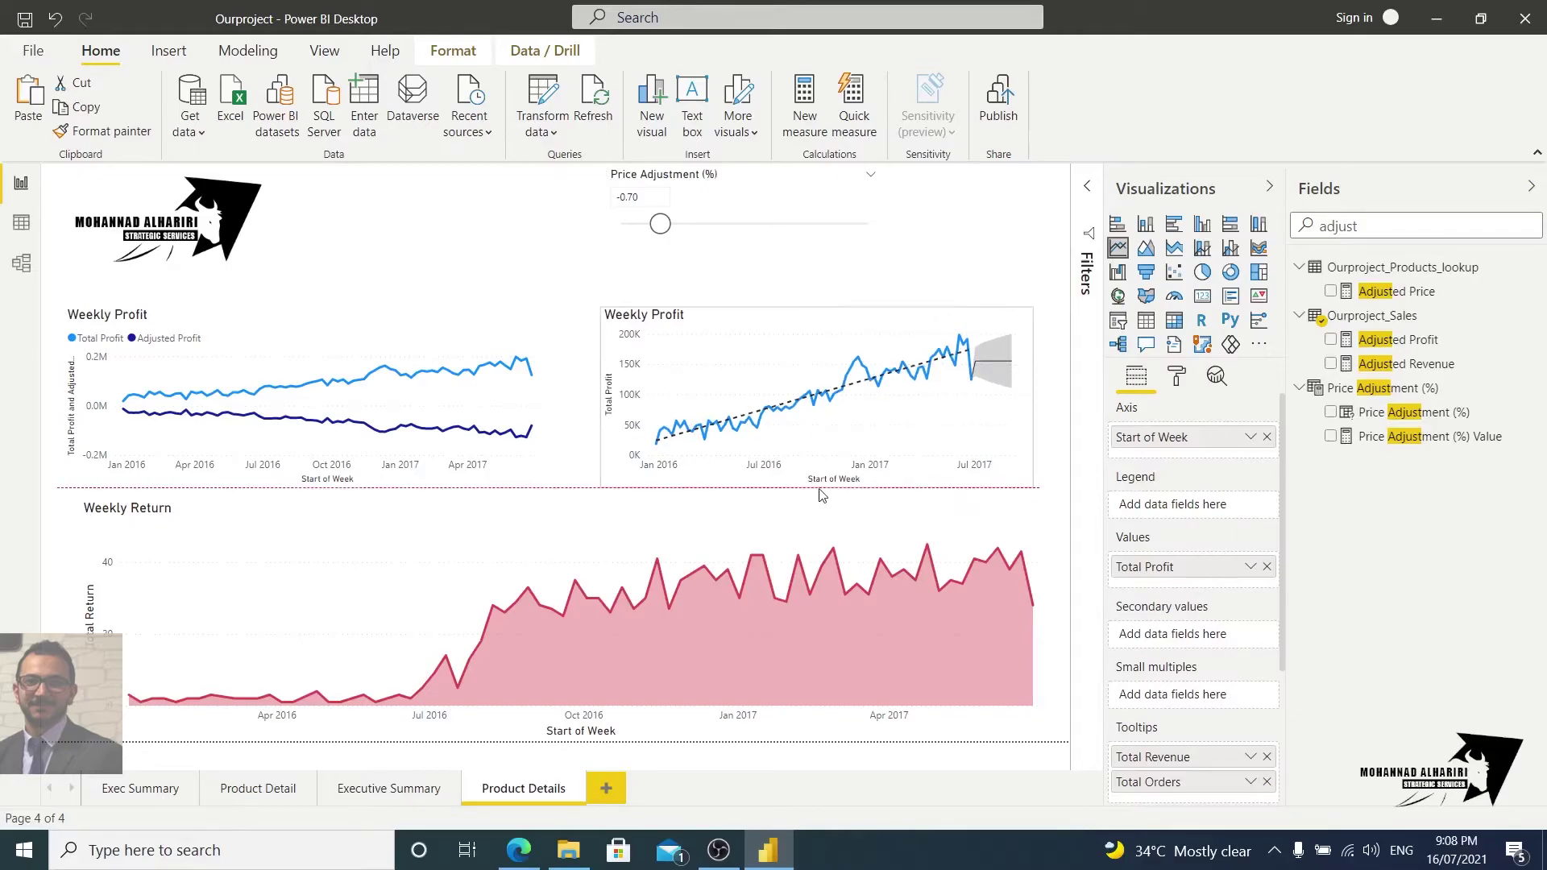
Widen the Price Adjustment slicer on both sides so it spans from near the logo almost to the forecast chart's outer edge
{"action": "left_click", "coordinate": [757, 210]}
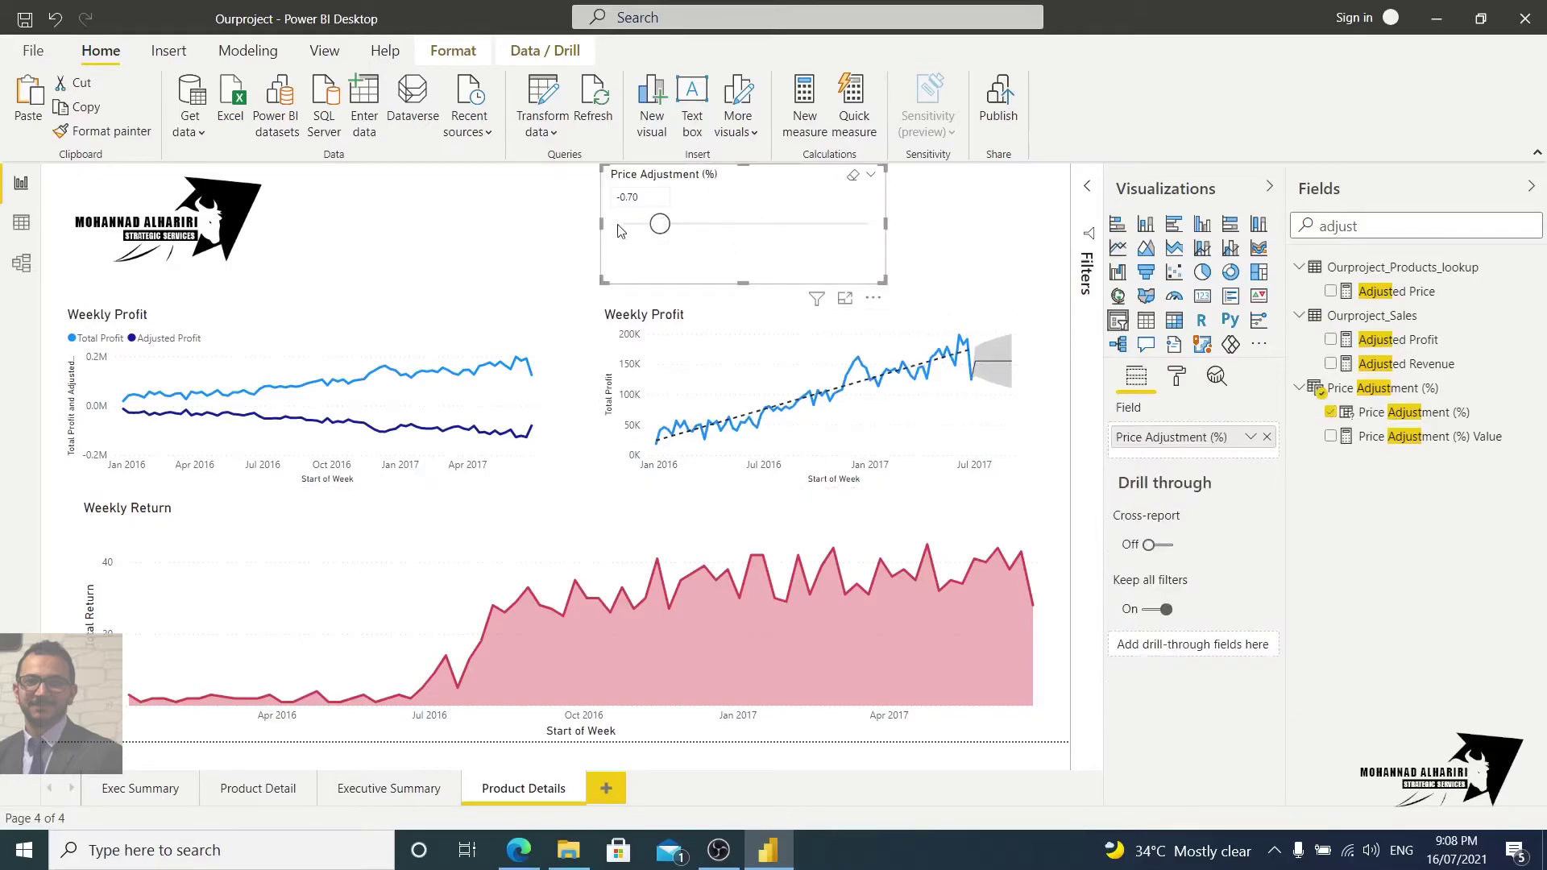
{"action": "left_click_drag", "start_coordinate": [600, 223], "coordinate": [344, 223]}
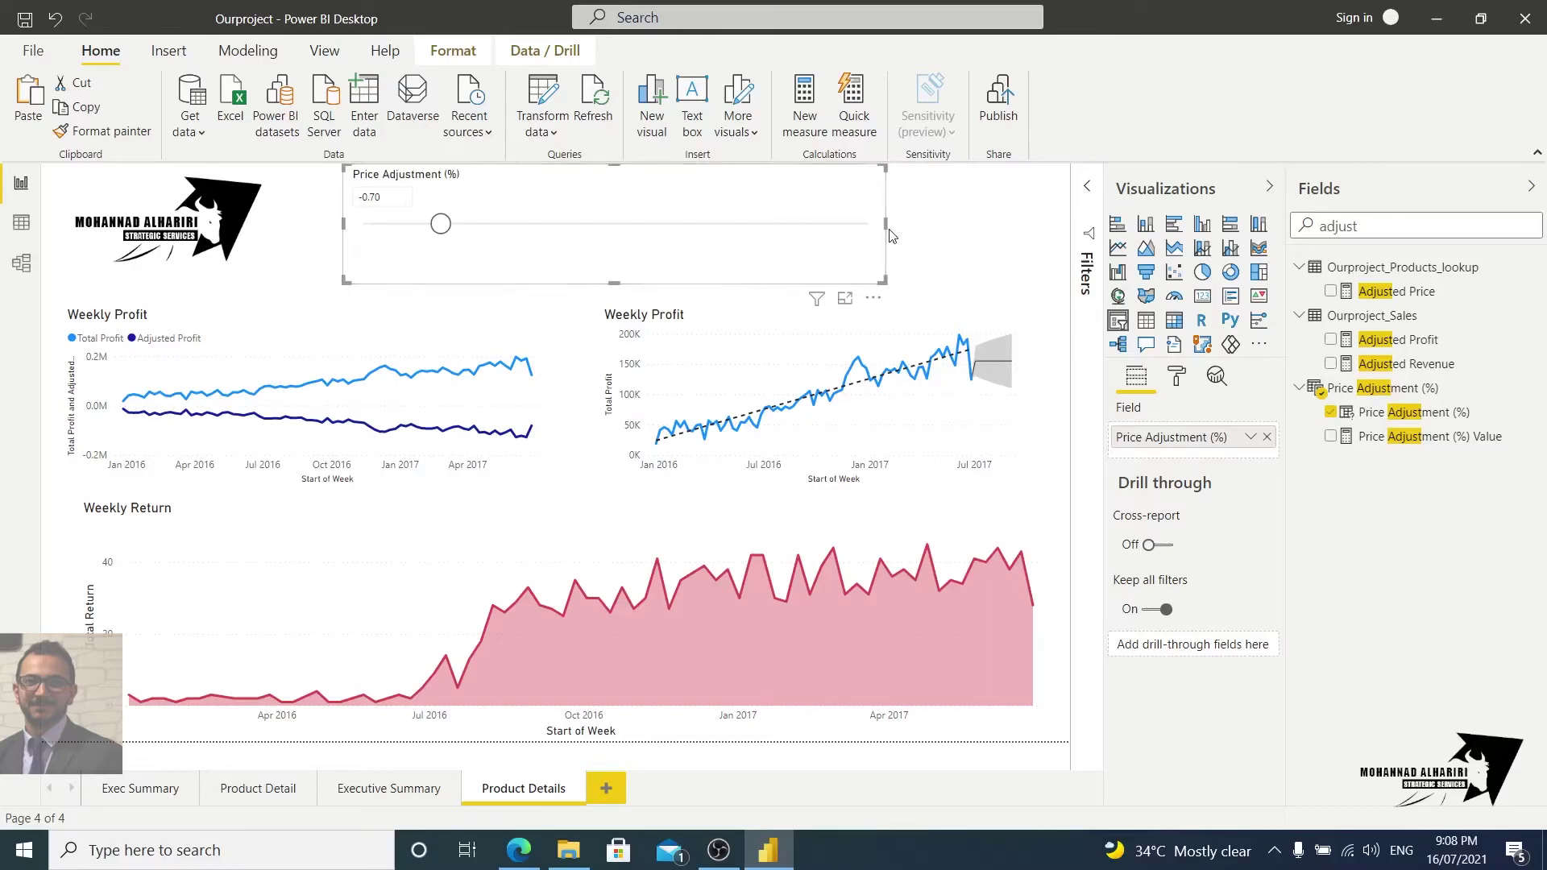
{"action": "left_click_drag", "start_coordinate": [884, 224], "coordinate": [1015, 231]}
Clear the "adjust" field search and set the Price Adjustment slicer to -0.30
{"action": "left_click", "coordinate": [1369, 225]}
{"action": "left_click_drag", "start_coordinate": [1370, 226], "coordinate": [1287, 232]}
{"action": "key", "text": "BackSpace"}
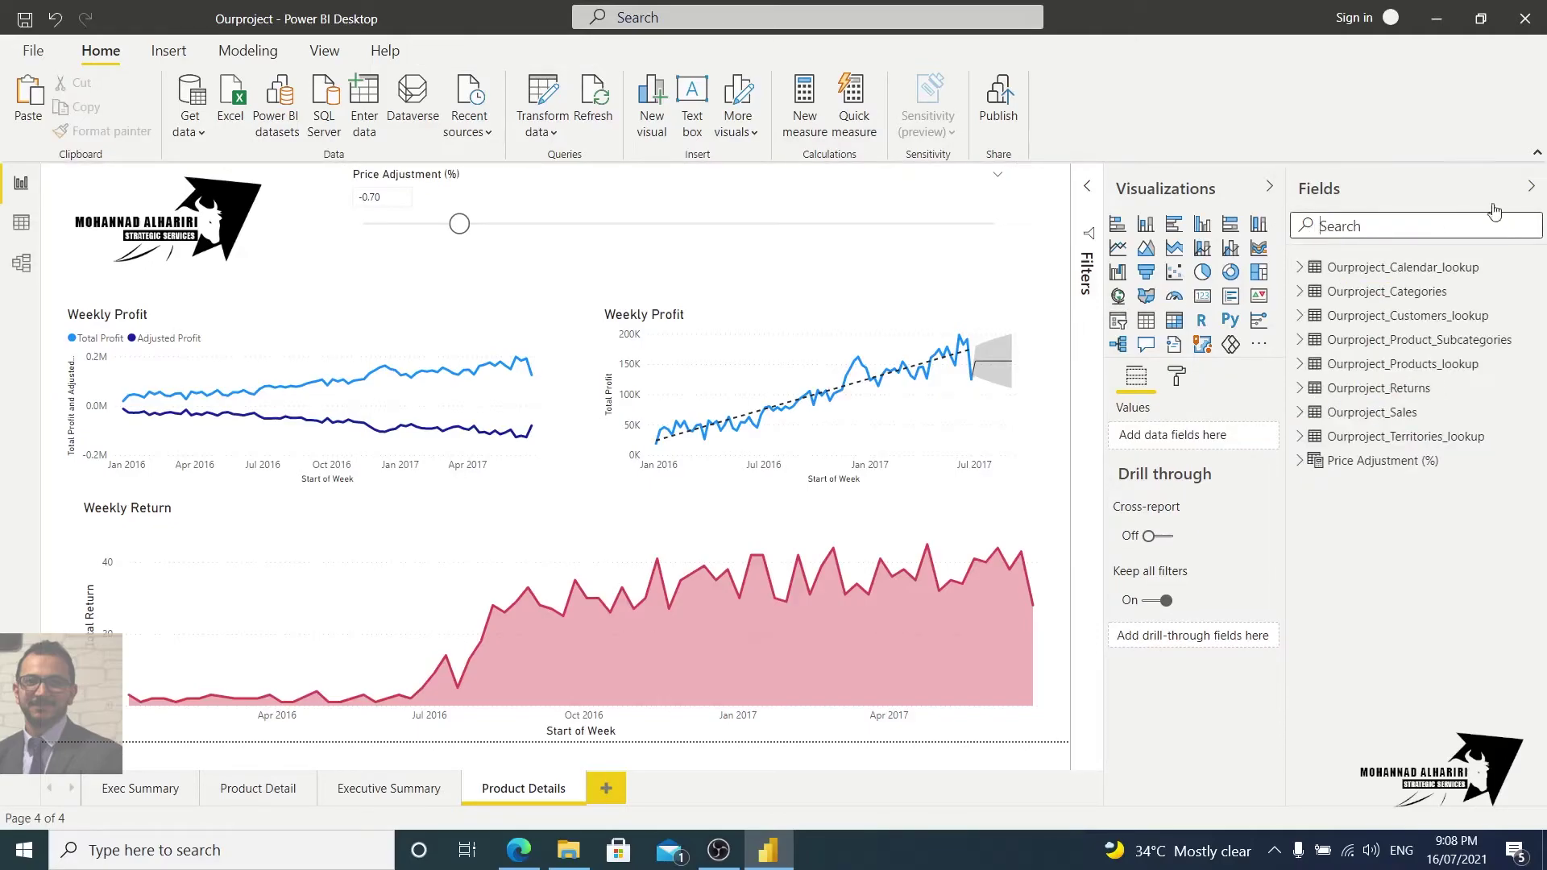
{"action": "left_click_drag", "start_coordinate": [461, 224], "coordinate": [586, 223]}
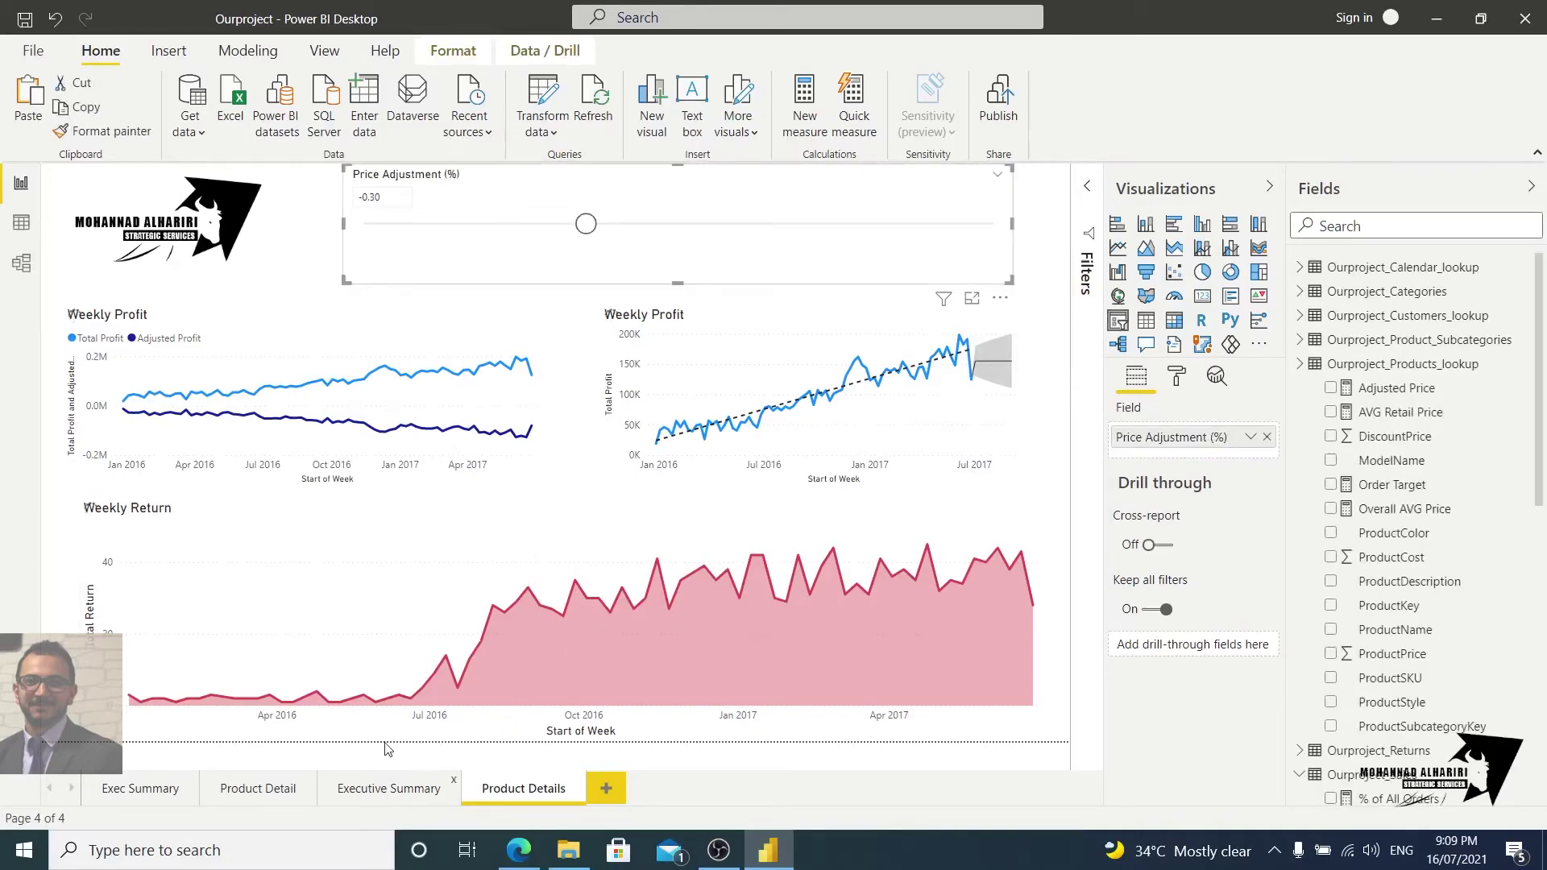
Review the visuals on the Executive Summary page, dismissing the pending query changes notice
{"action": "left_click", "coordinate": [395, 788]}
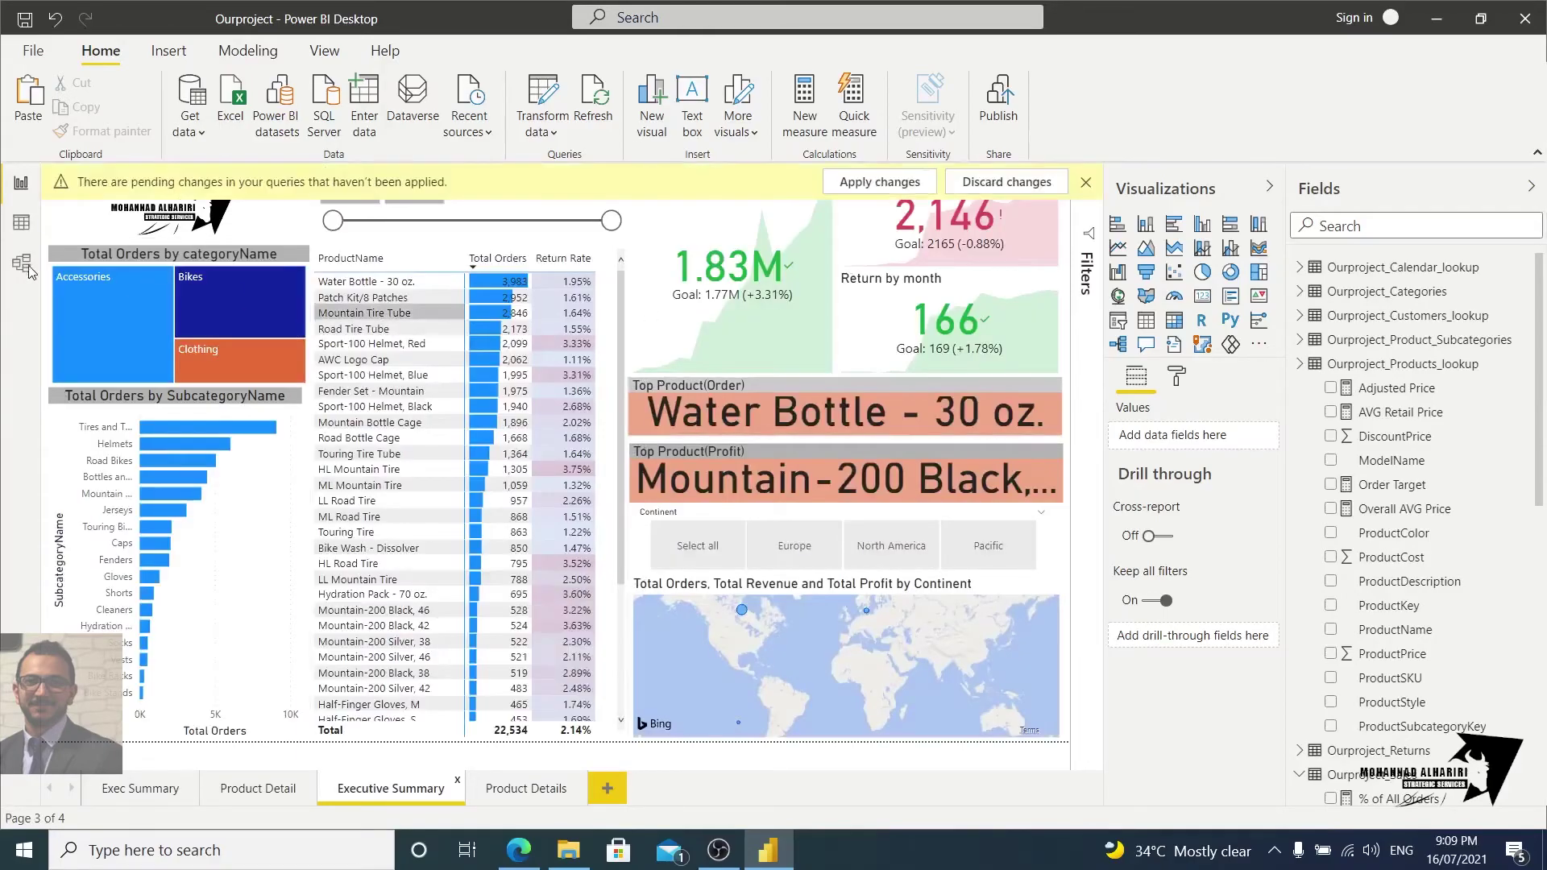
{"action": "left_click", "coordinate": [1085, 181]}
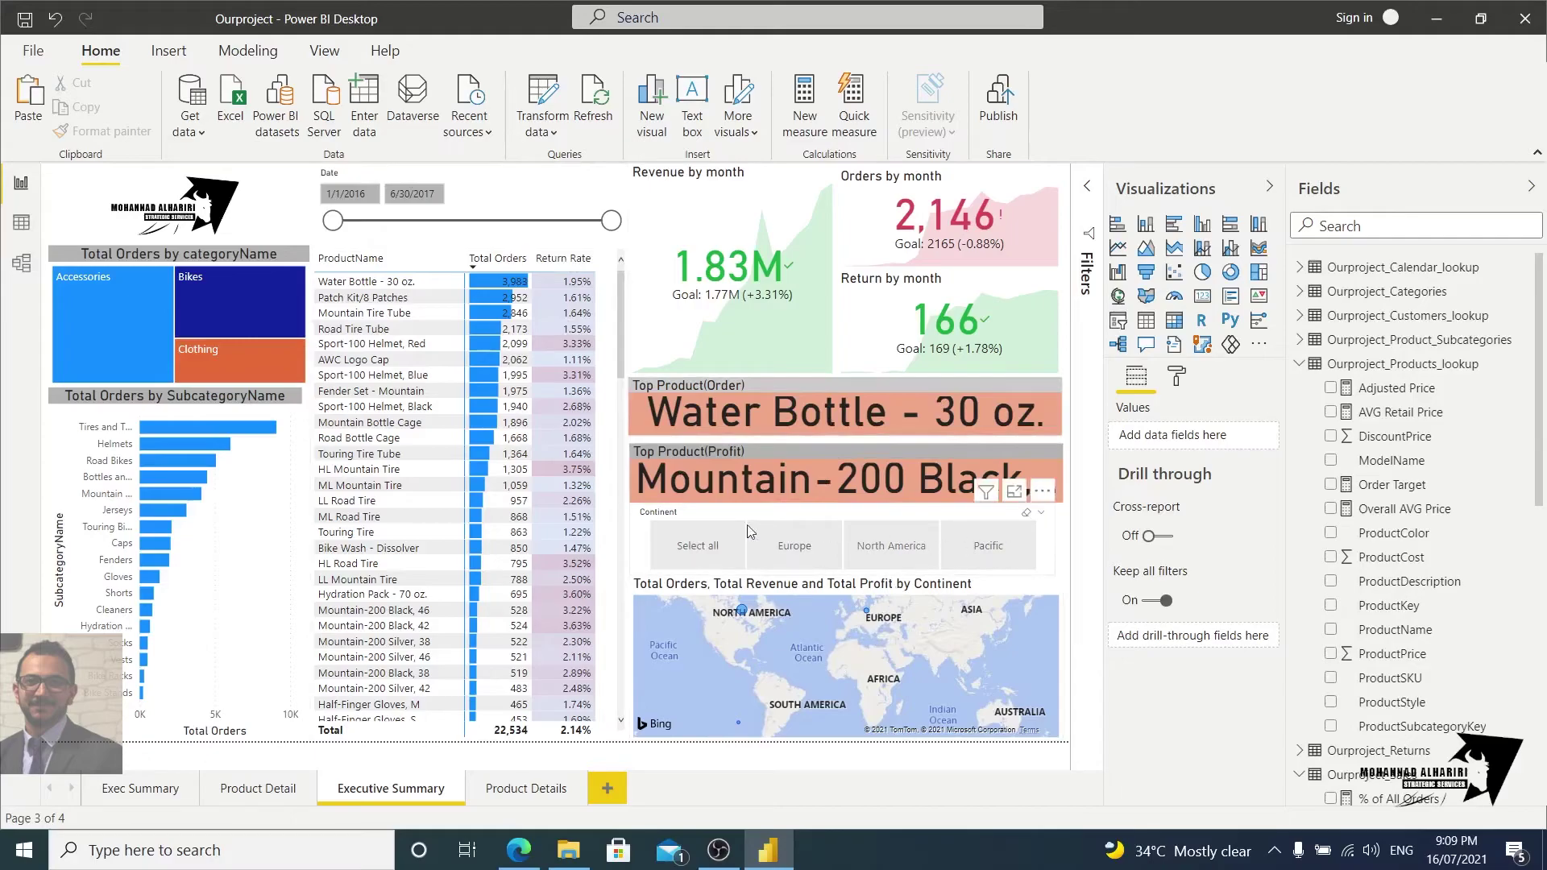
{"action": "left_click", "coordinate": [878, 566]}
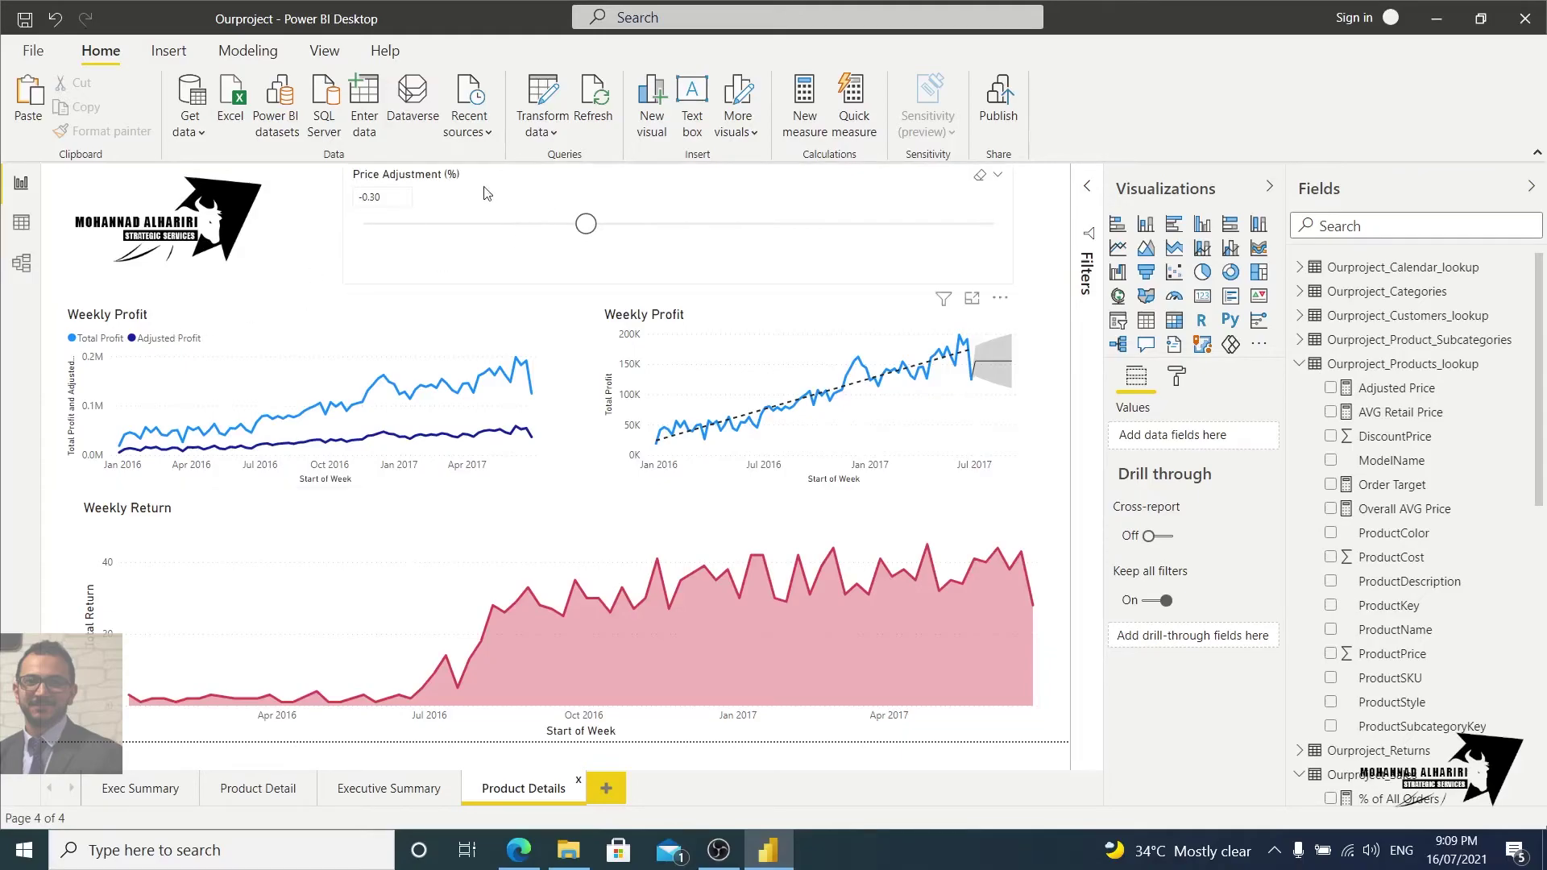
Compare Adjusted Profit with Total Profit on the Product Details page at a price adjustment of 0.30
{"action": "left_click_drag", "start_coordinate": [588, 225], "coordinate": [775, 225]}
{"action": "left_click", "coordinate": [395, 199]}
{"action": "left_click", "coordinate": [380, 196]}
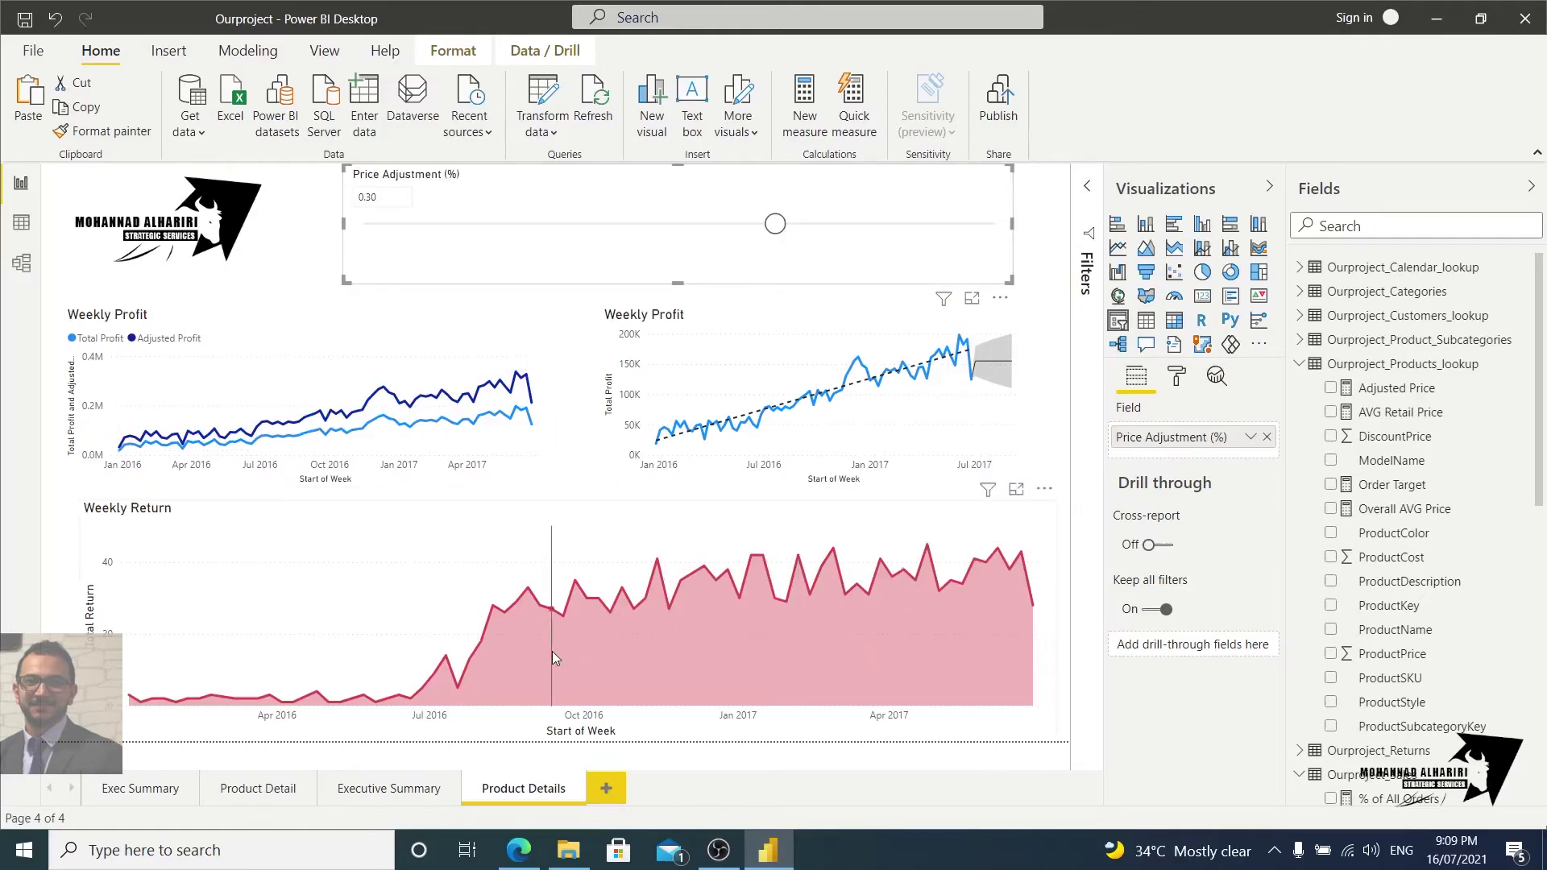
{"action": "mouse_move", "coordinate": [553, 654]}
Set the Price Adjustment slicer to a slight price decrease and collapse the Ourproject_Products_lookup and Ourproject_Sales tables
{"action": "left_click", "coordinate": [644, 224]}
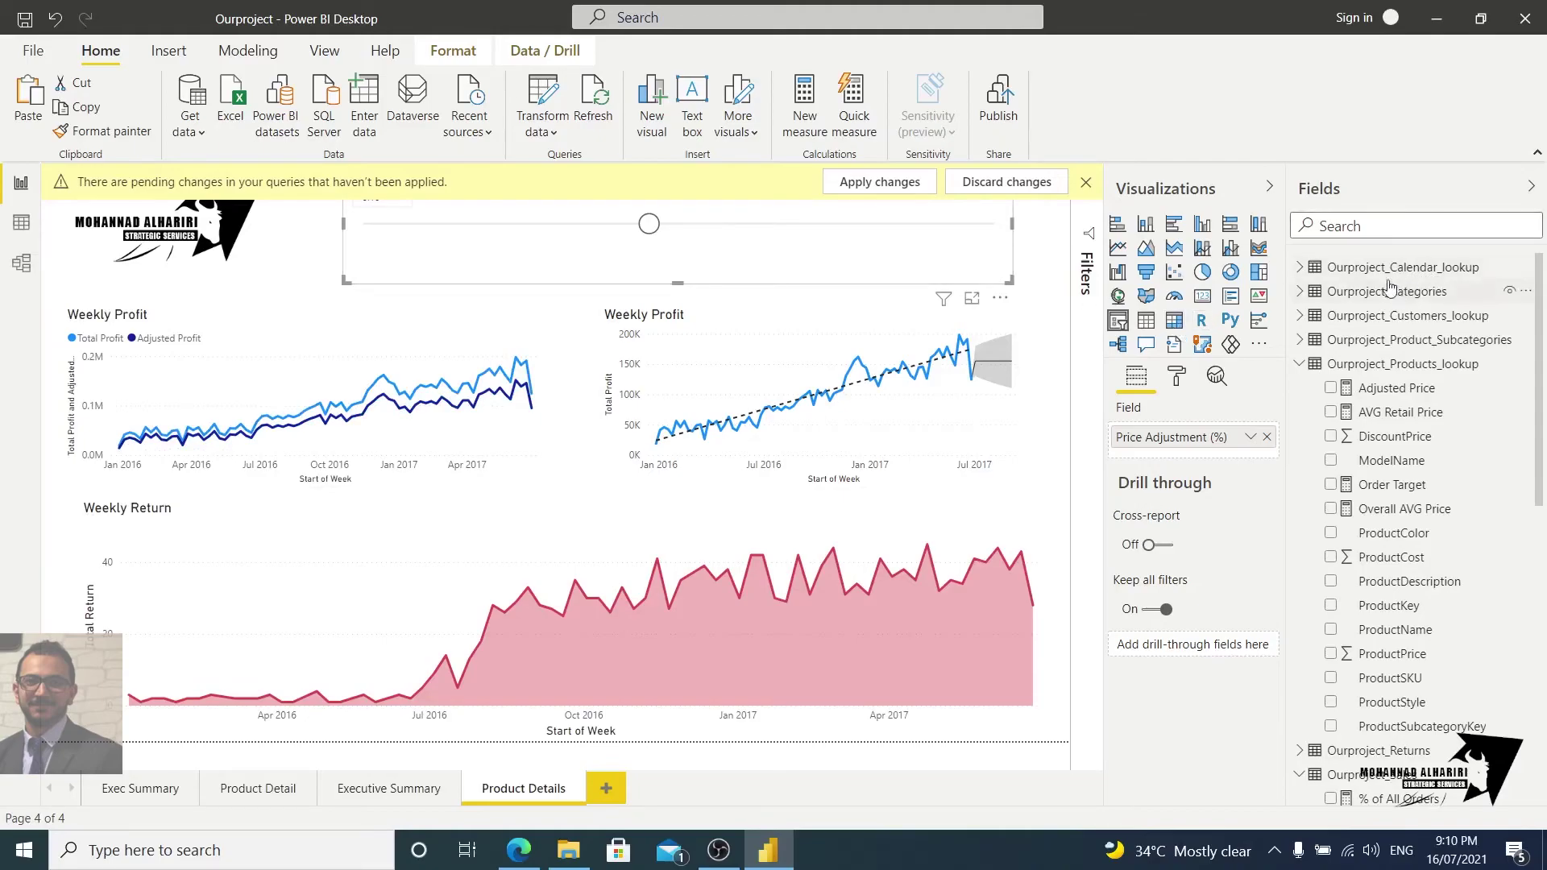
{"action": "left_click", "coordinate": [1300, 364]}
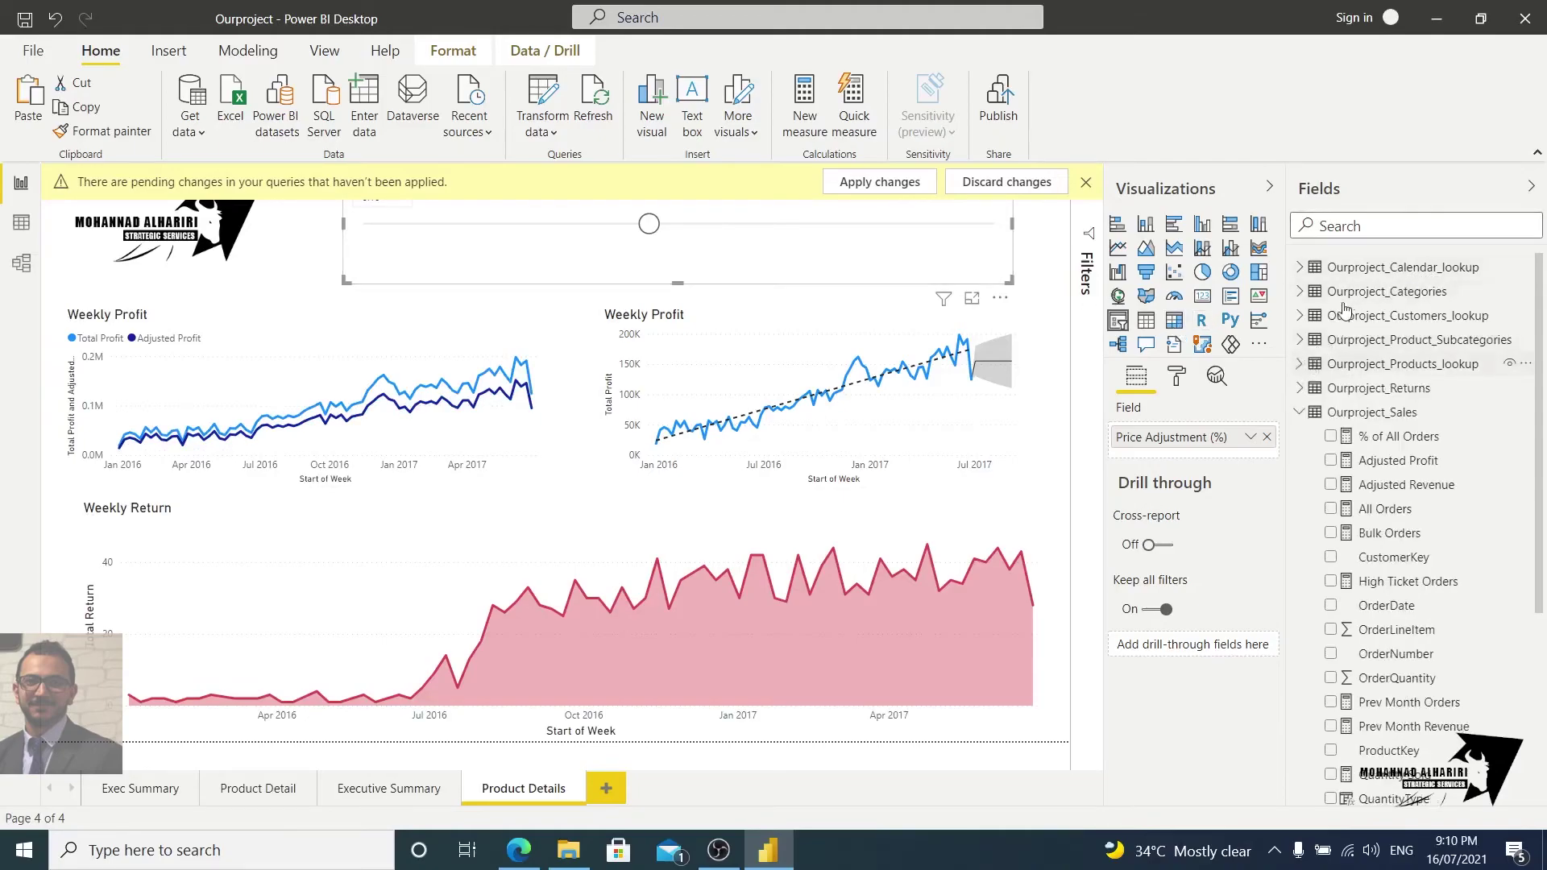
{"action": "left_click", "coordinate": [1299, 412]}
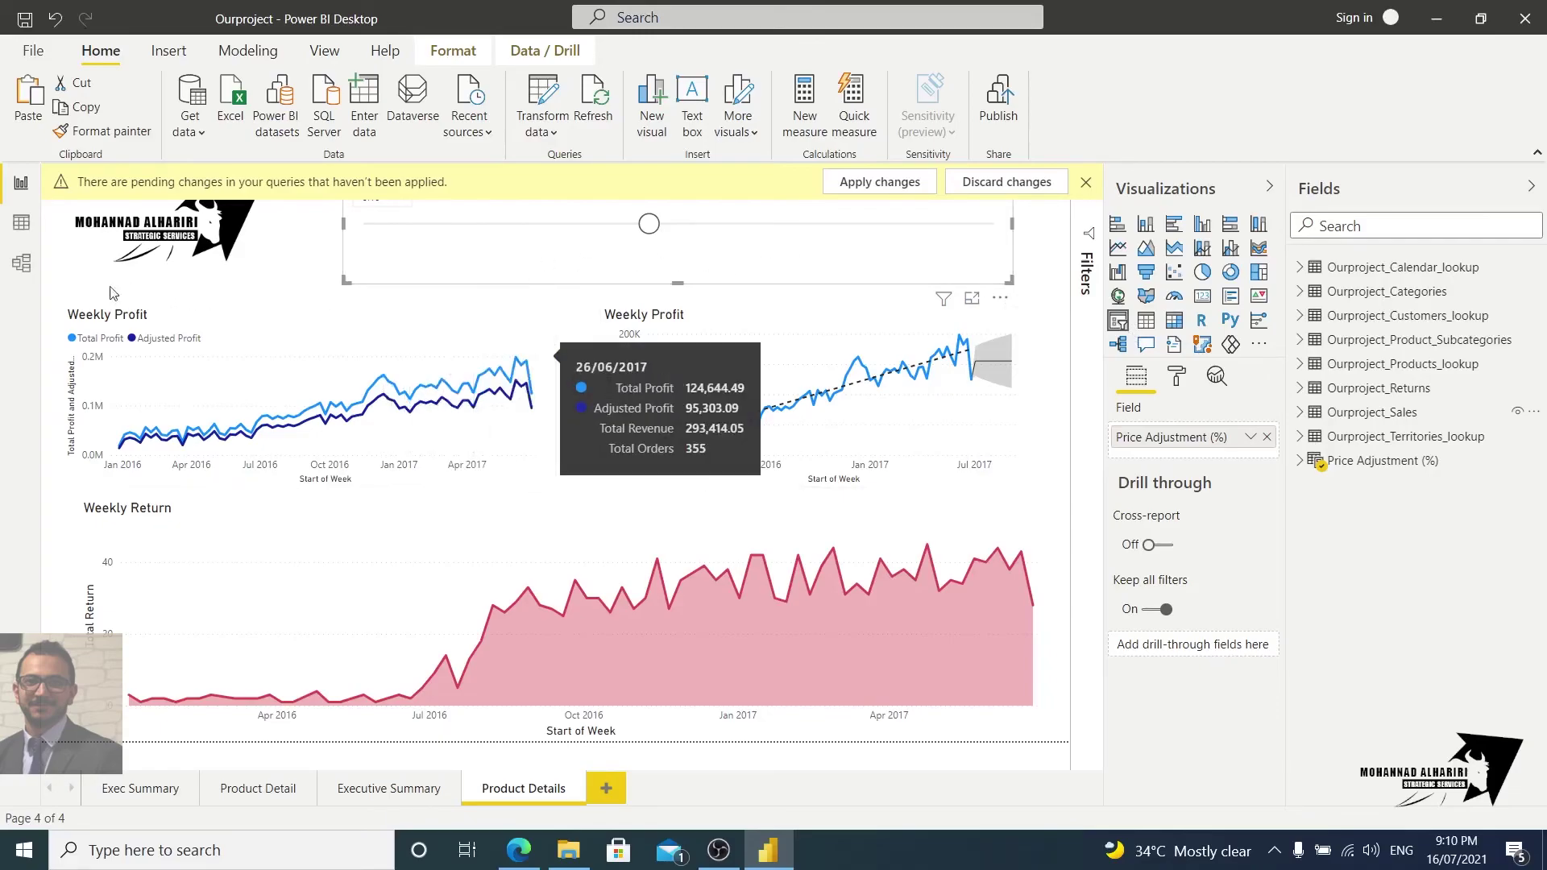
Examine the table relationships in the Model view with the Properties pane collapsed, then return to the Product Details report page
{"action": "left_click", "coordinate": [21, 261]}
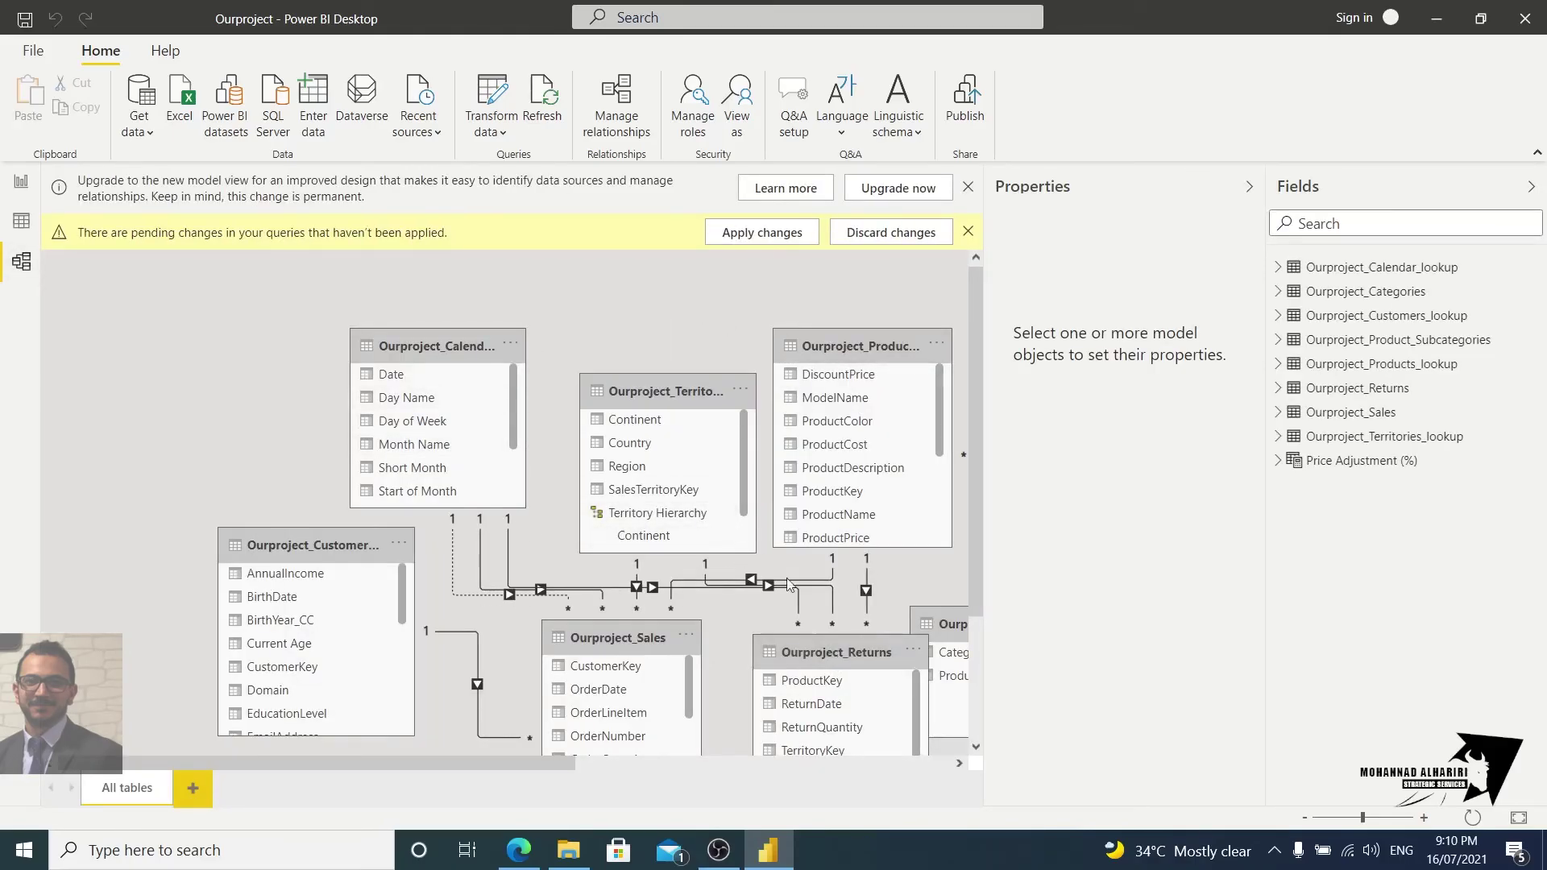
{"action": "scroll", "coordinate": [794, 584], "scroll_direction": "down", "scroll_amount": 3}
{"action": "left_click", "coordinate": [968, 234]}
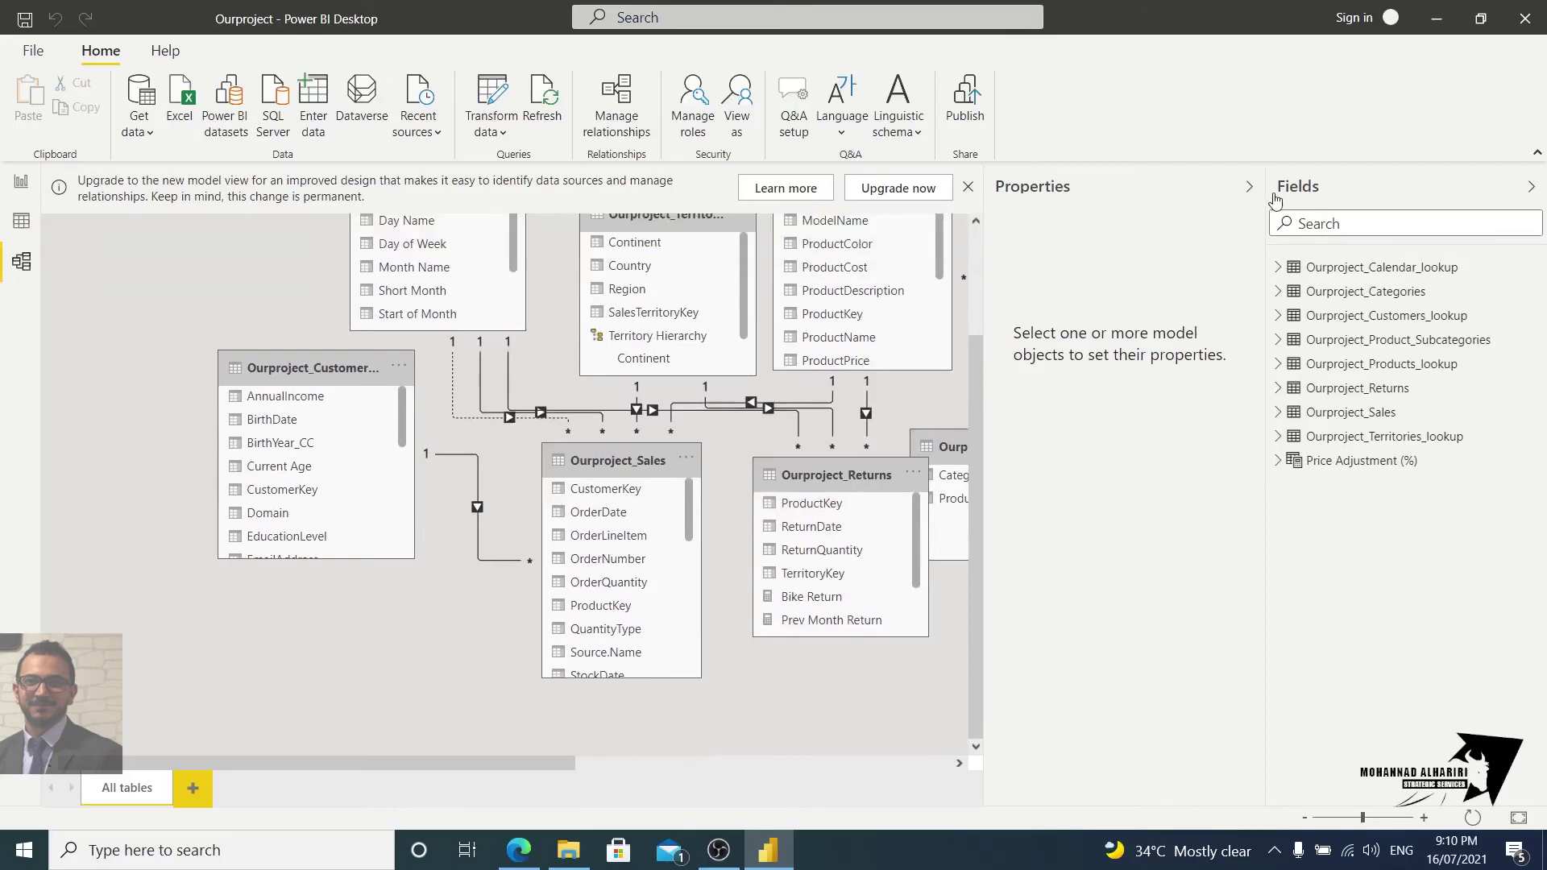
{"action": "left_click", "coordinate": [1249, 188]}
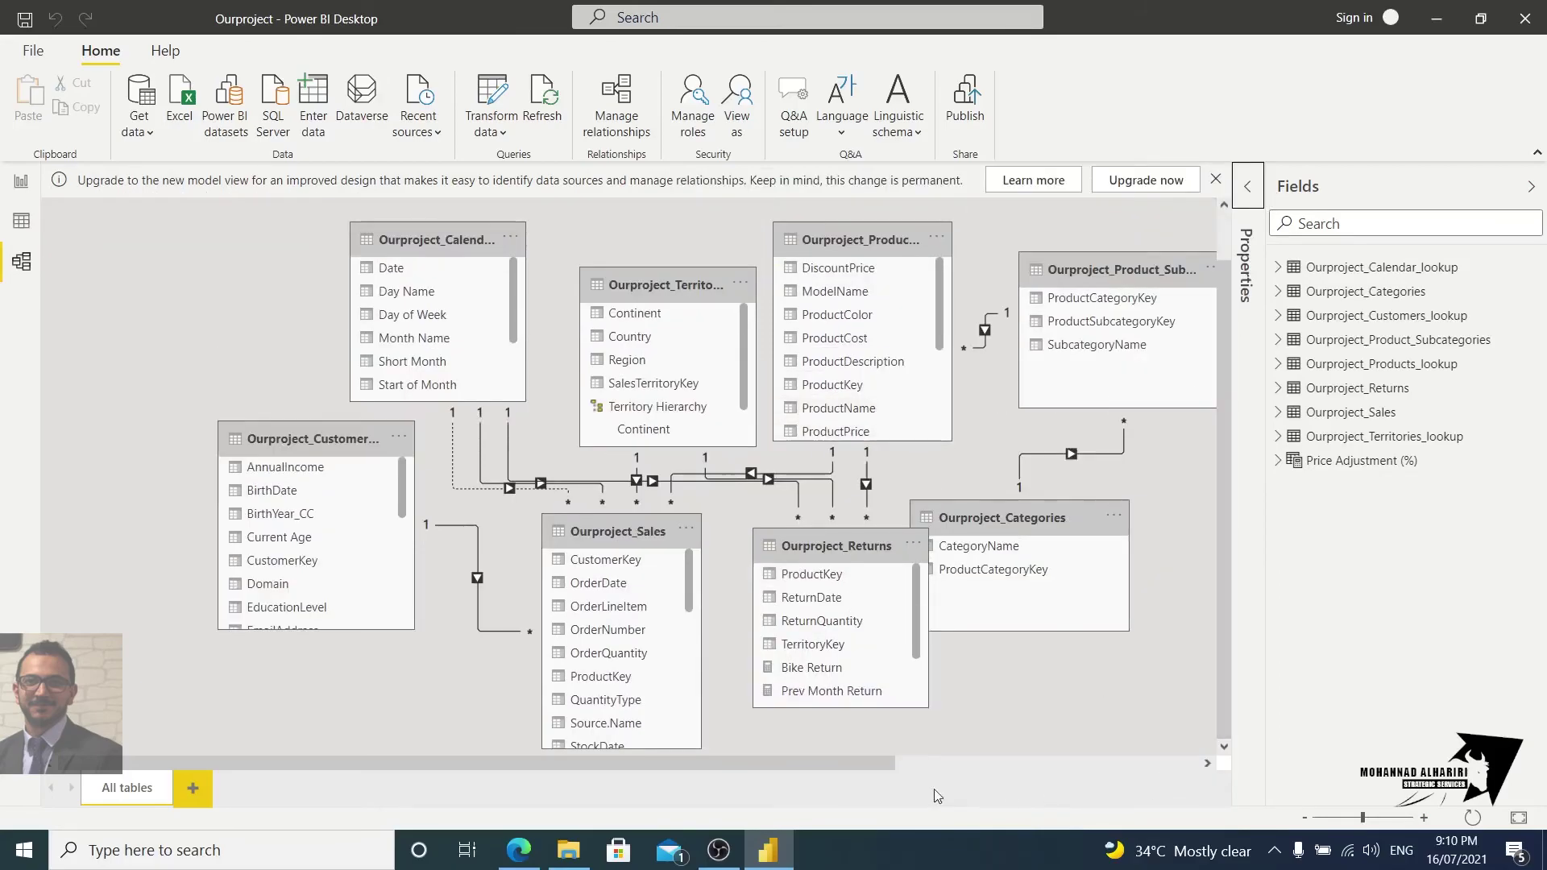
{"action": "mouse_move", "coordinate": [776, 764]}
{"action": "left_mouse_down"}
{"action": "mouse_move", "coordinate": [1060, 768]}
{"action": "mouse_move", "coordinate": [781, 765]}
{"action": "left_mouse_up"}
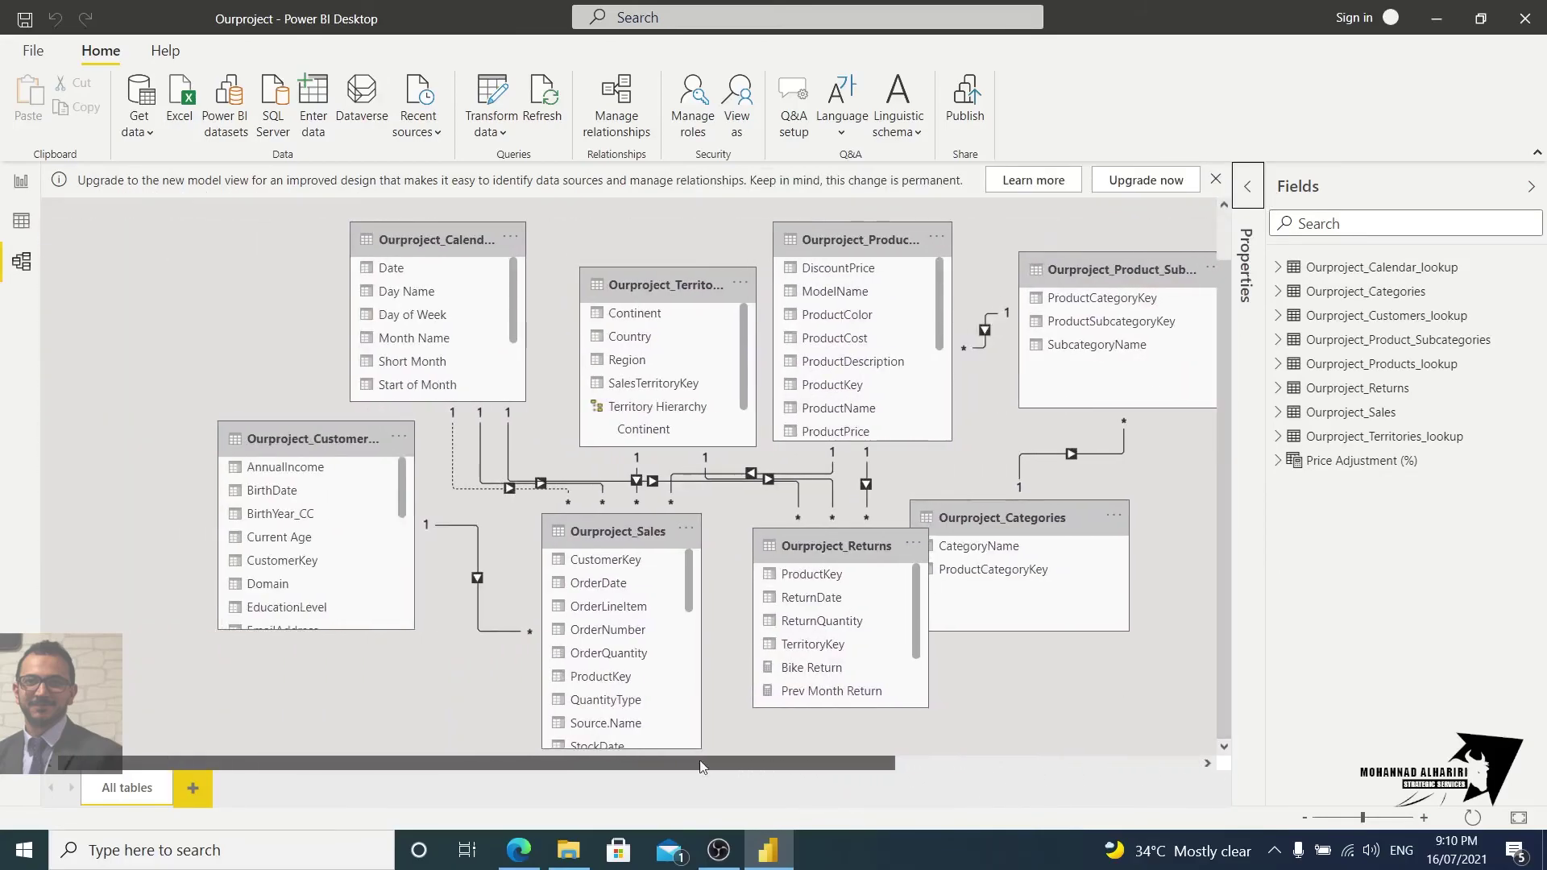
{"action": "left_click", "coordinate": [23, 234]}
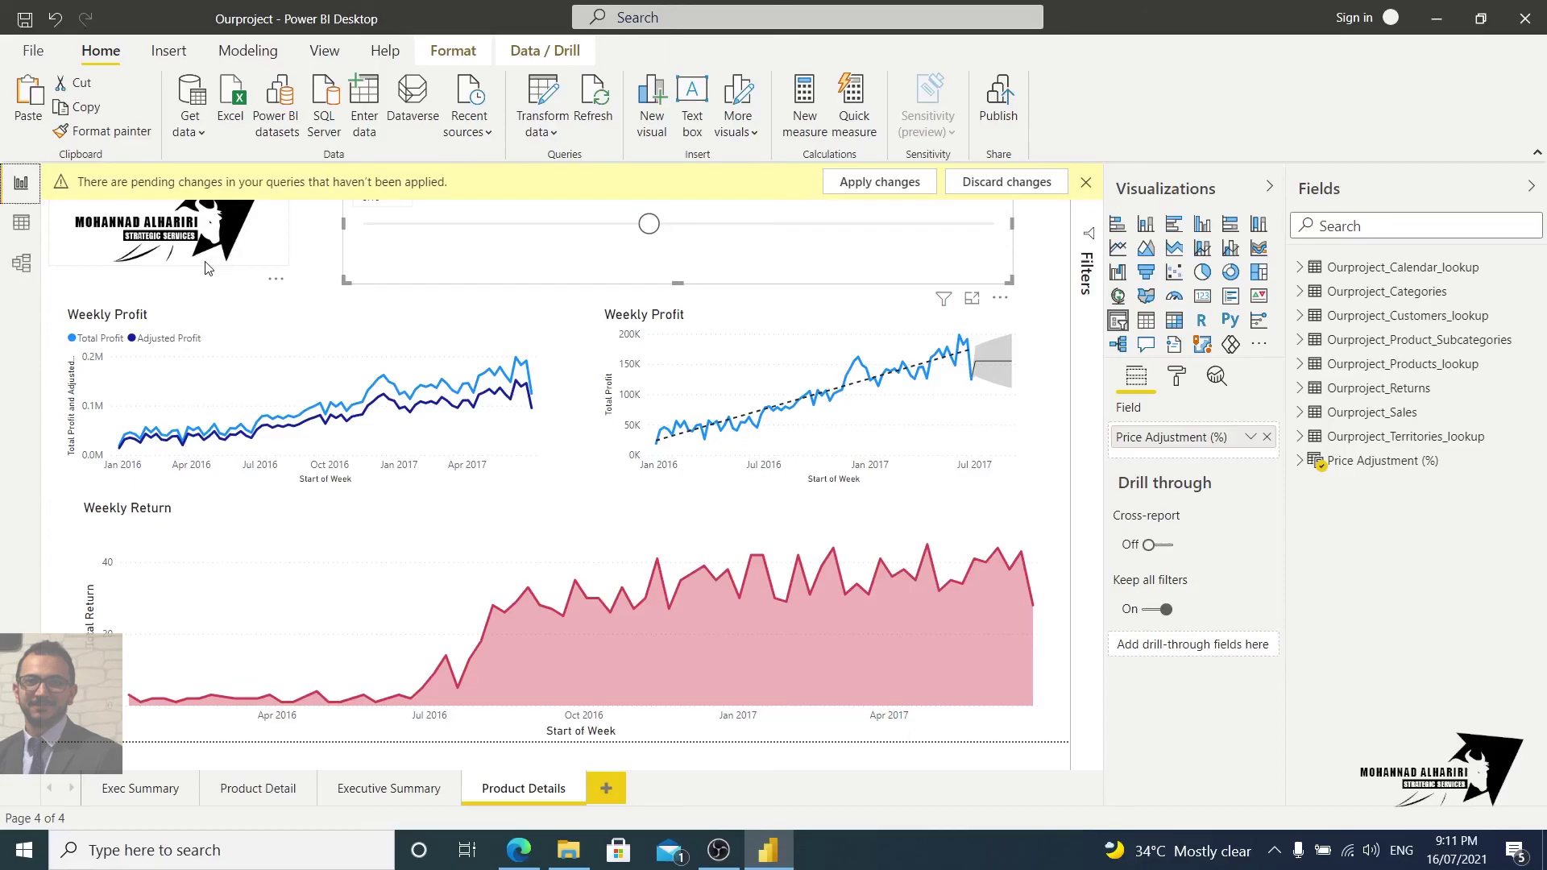
{"action": "mouse_move", "coordinate": [965, 450]}
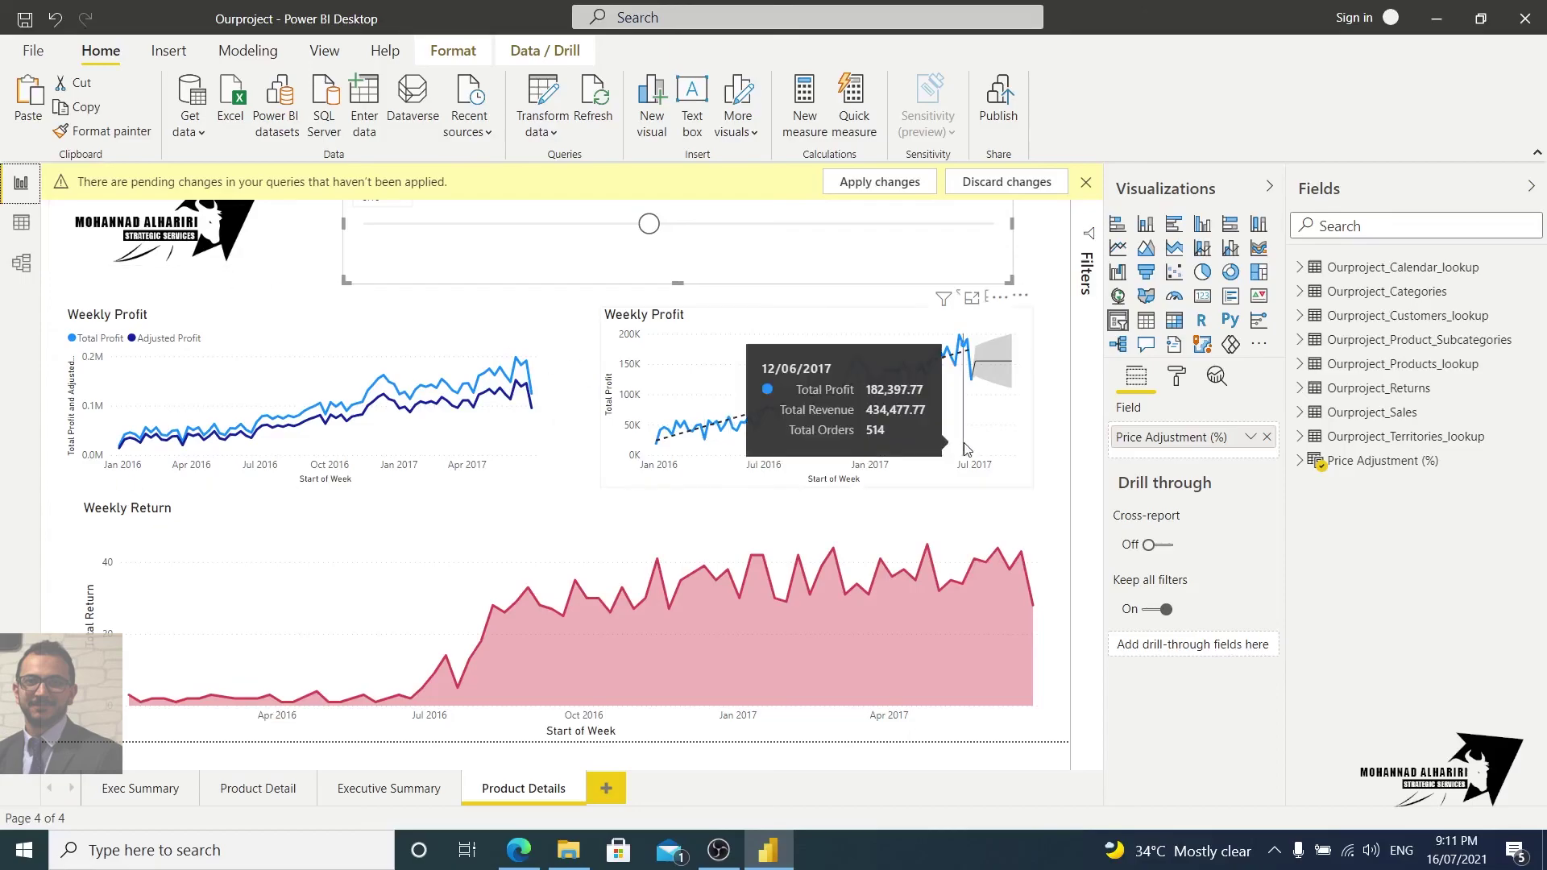